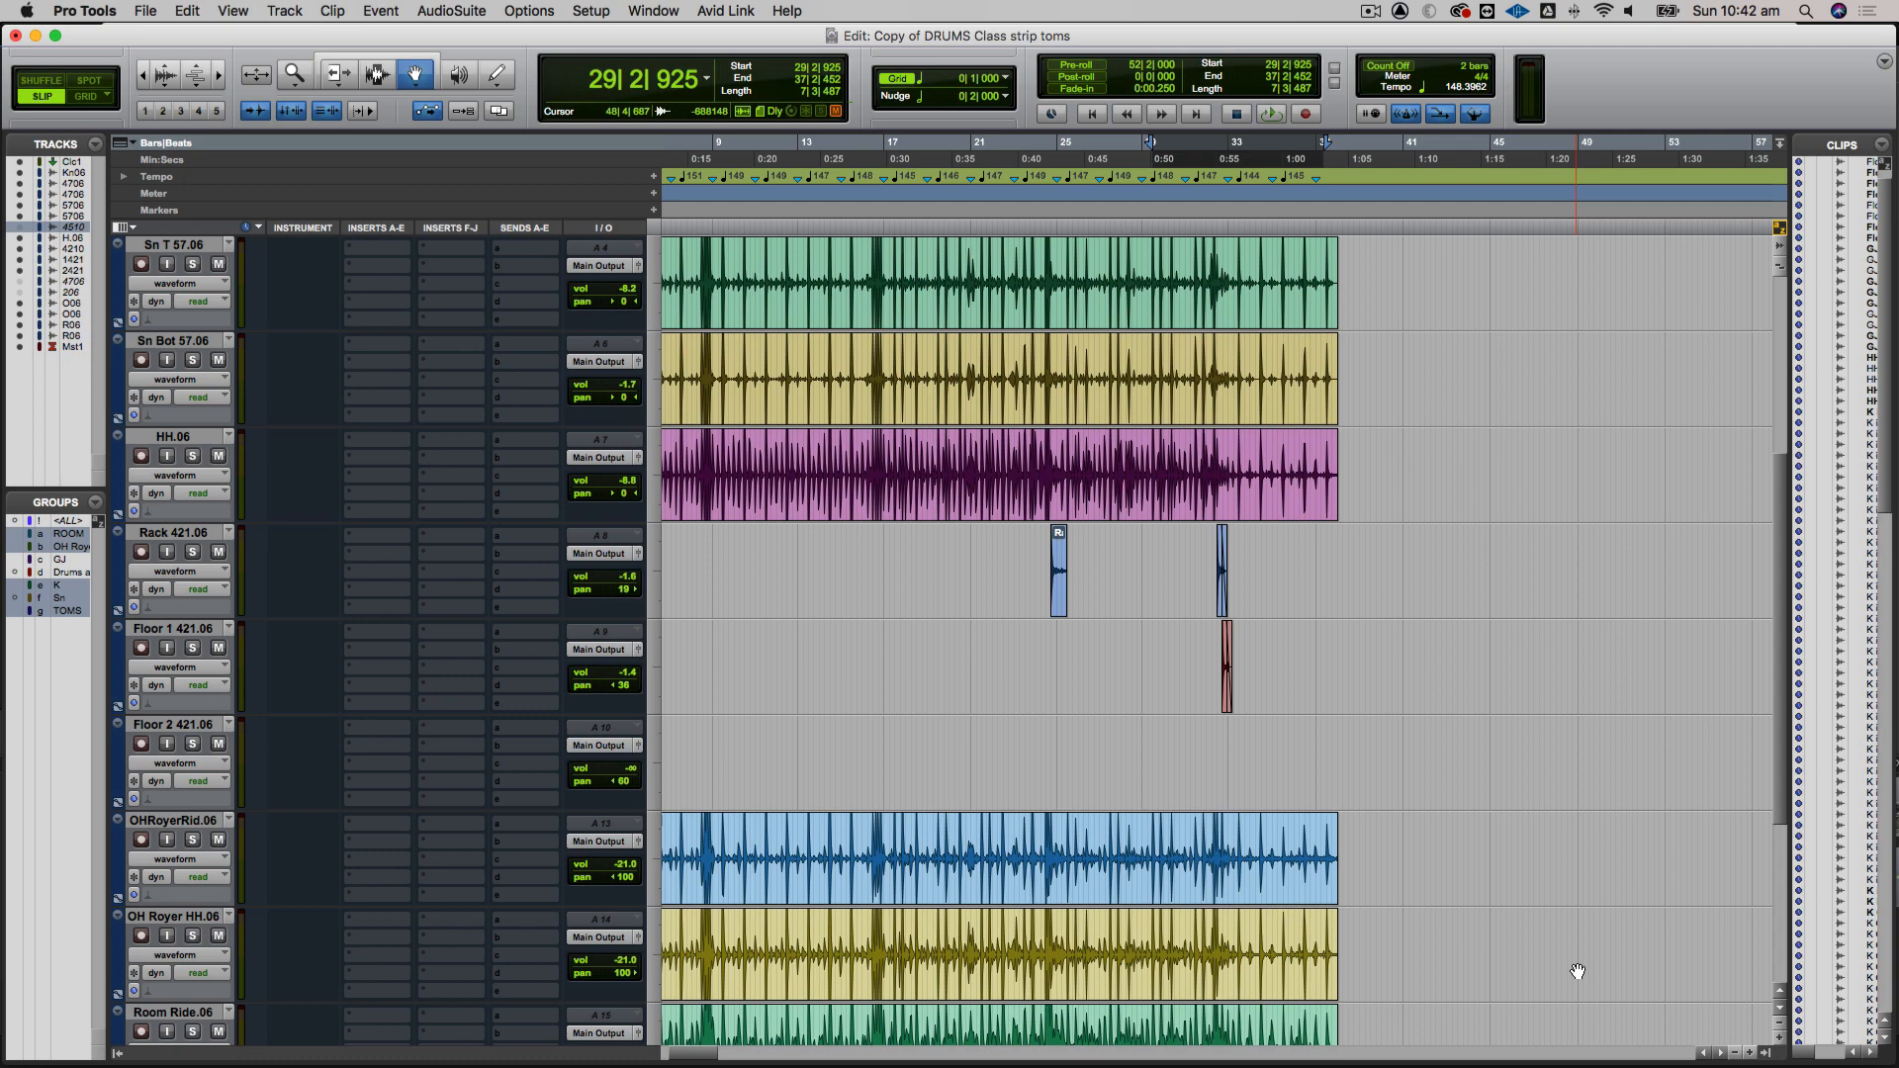
Show the mixer and play back the full drum mix for a listen
{"action": "key", "text": "super+equal"}
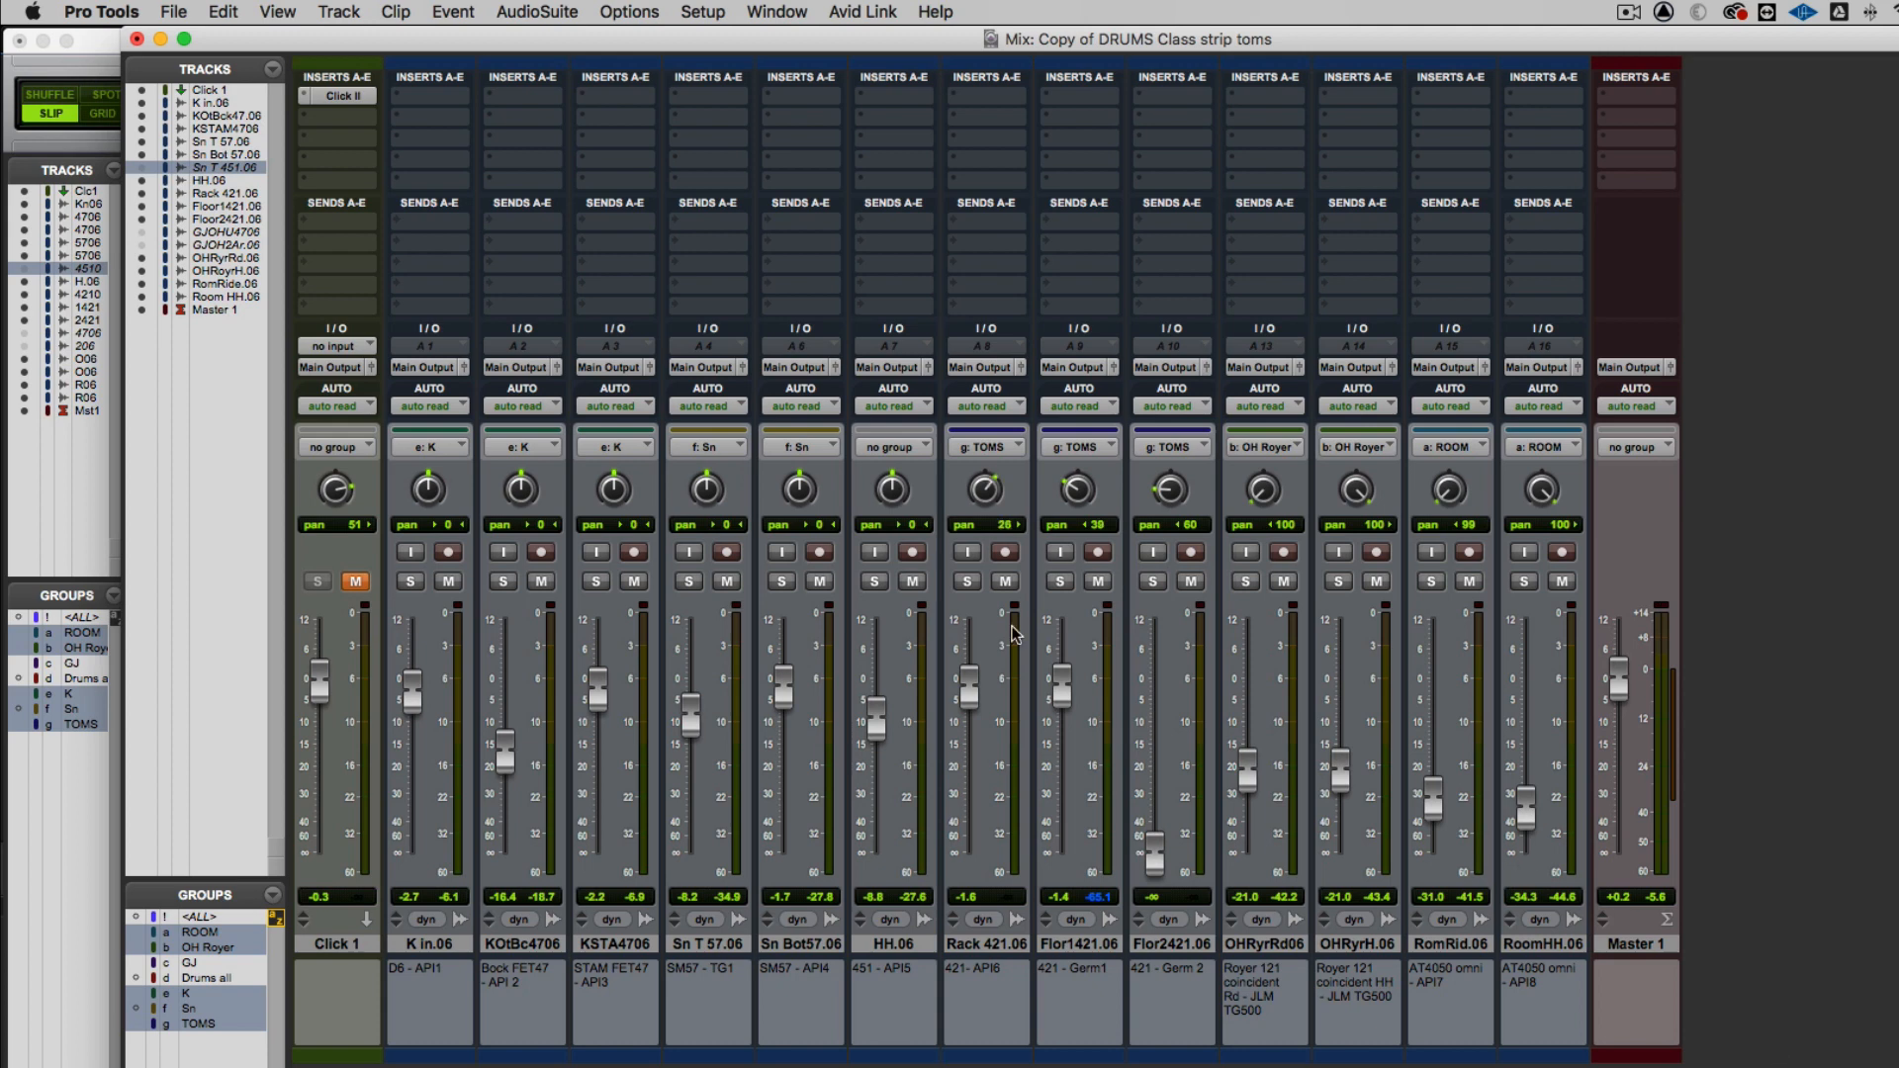
{"action": "key", "text": "space"}
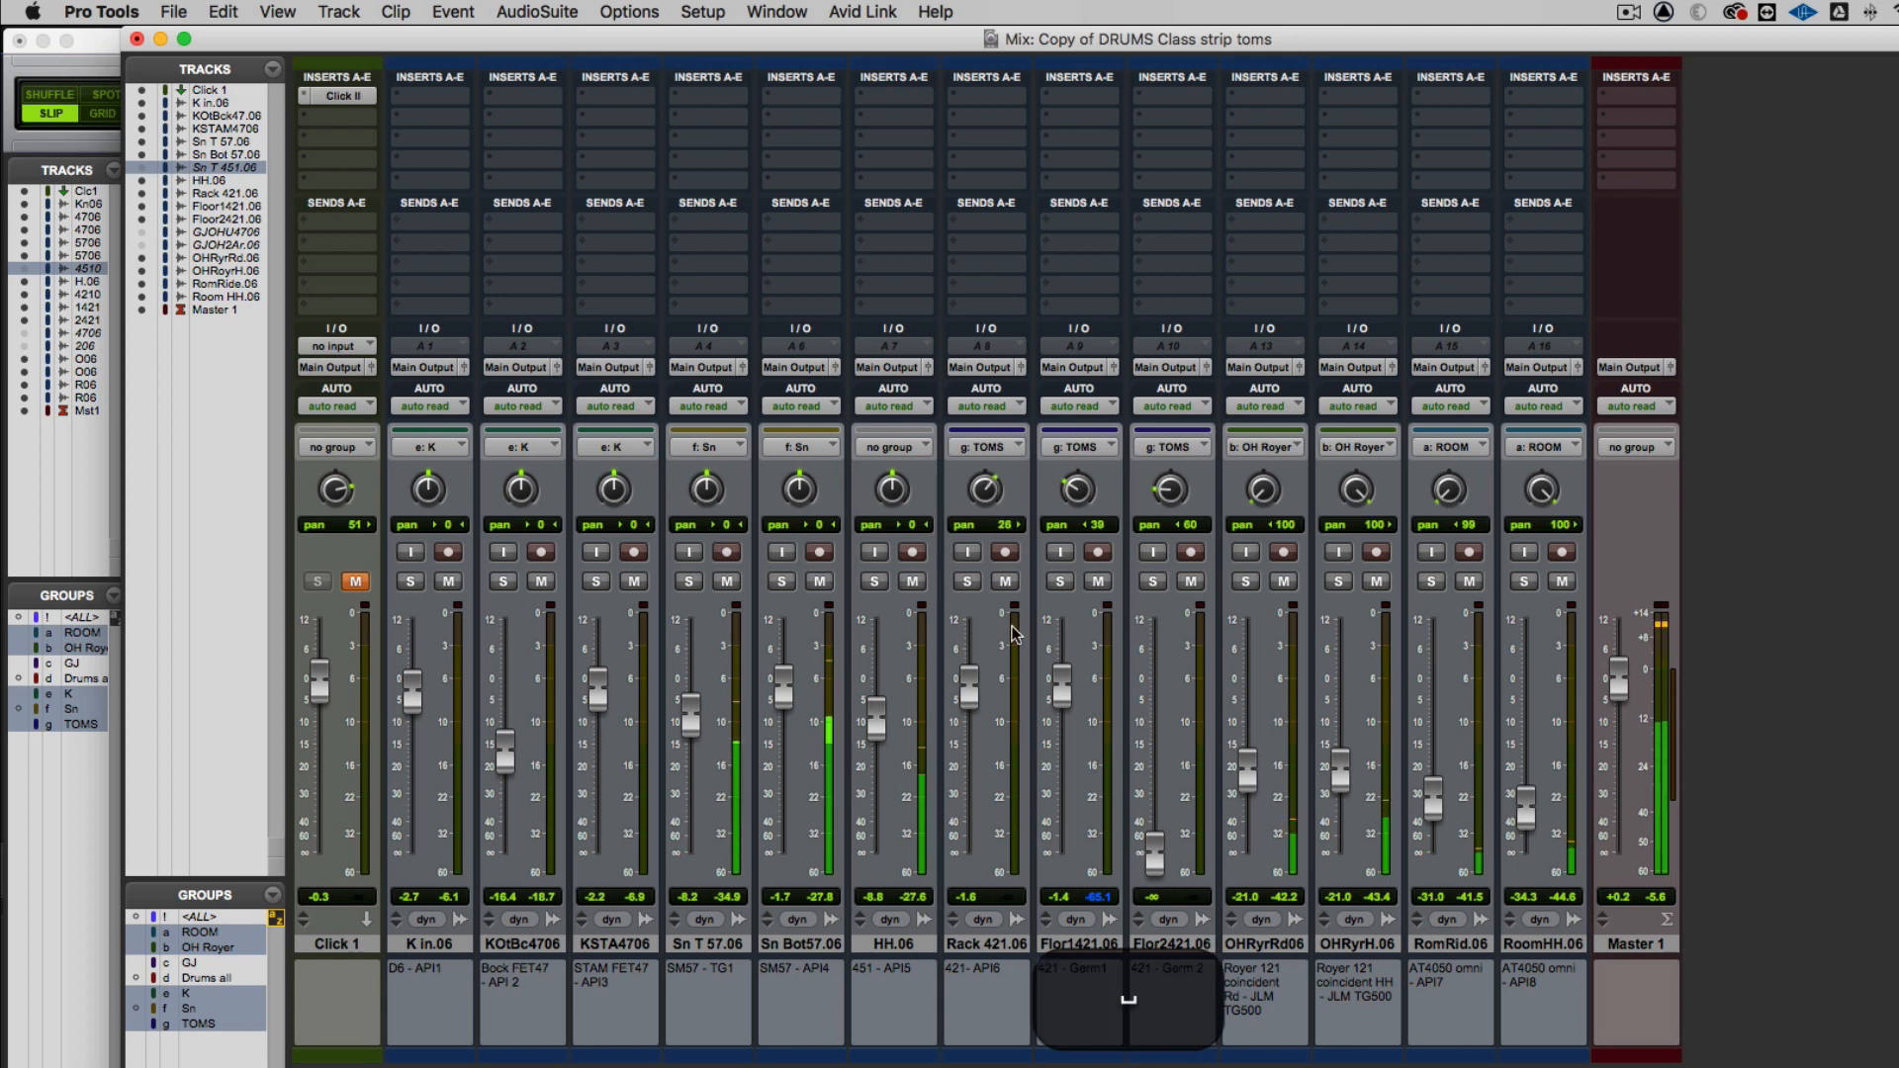
{"action": "key", "text": "space"}
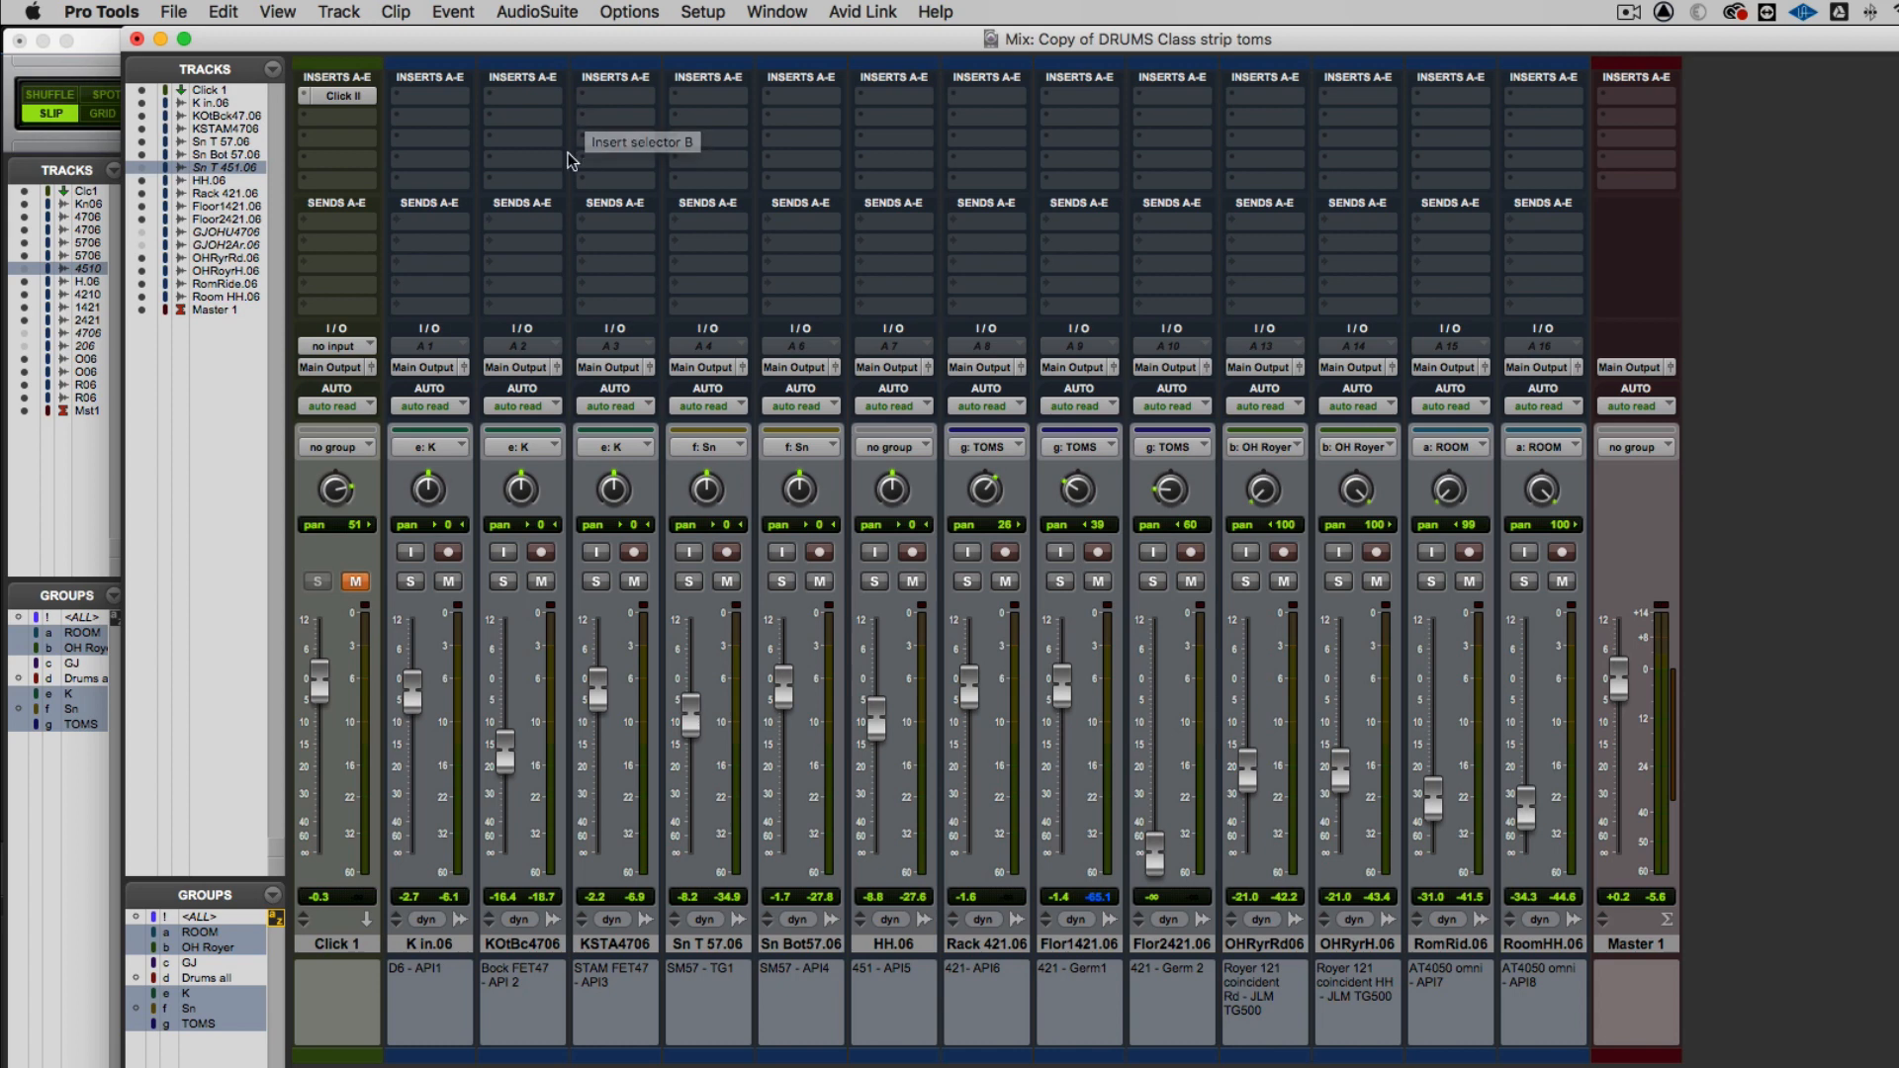
Suspend the Sn group, solo the Sn T 57.06 track and play it back
{"action": "key", "text": "f"}
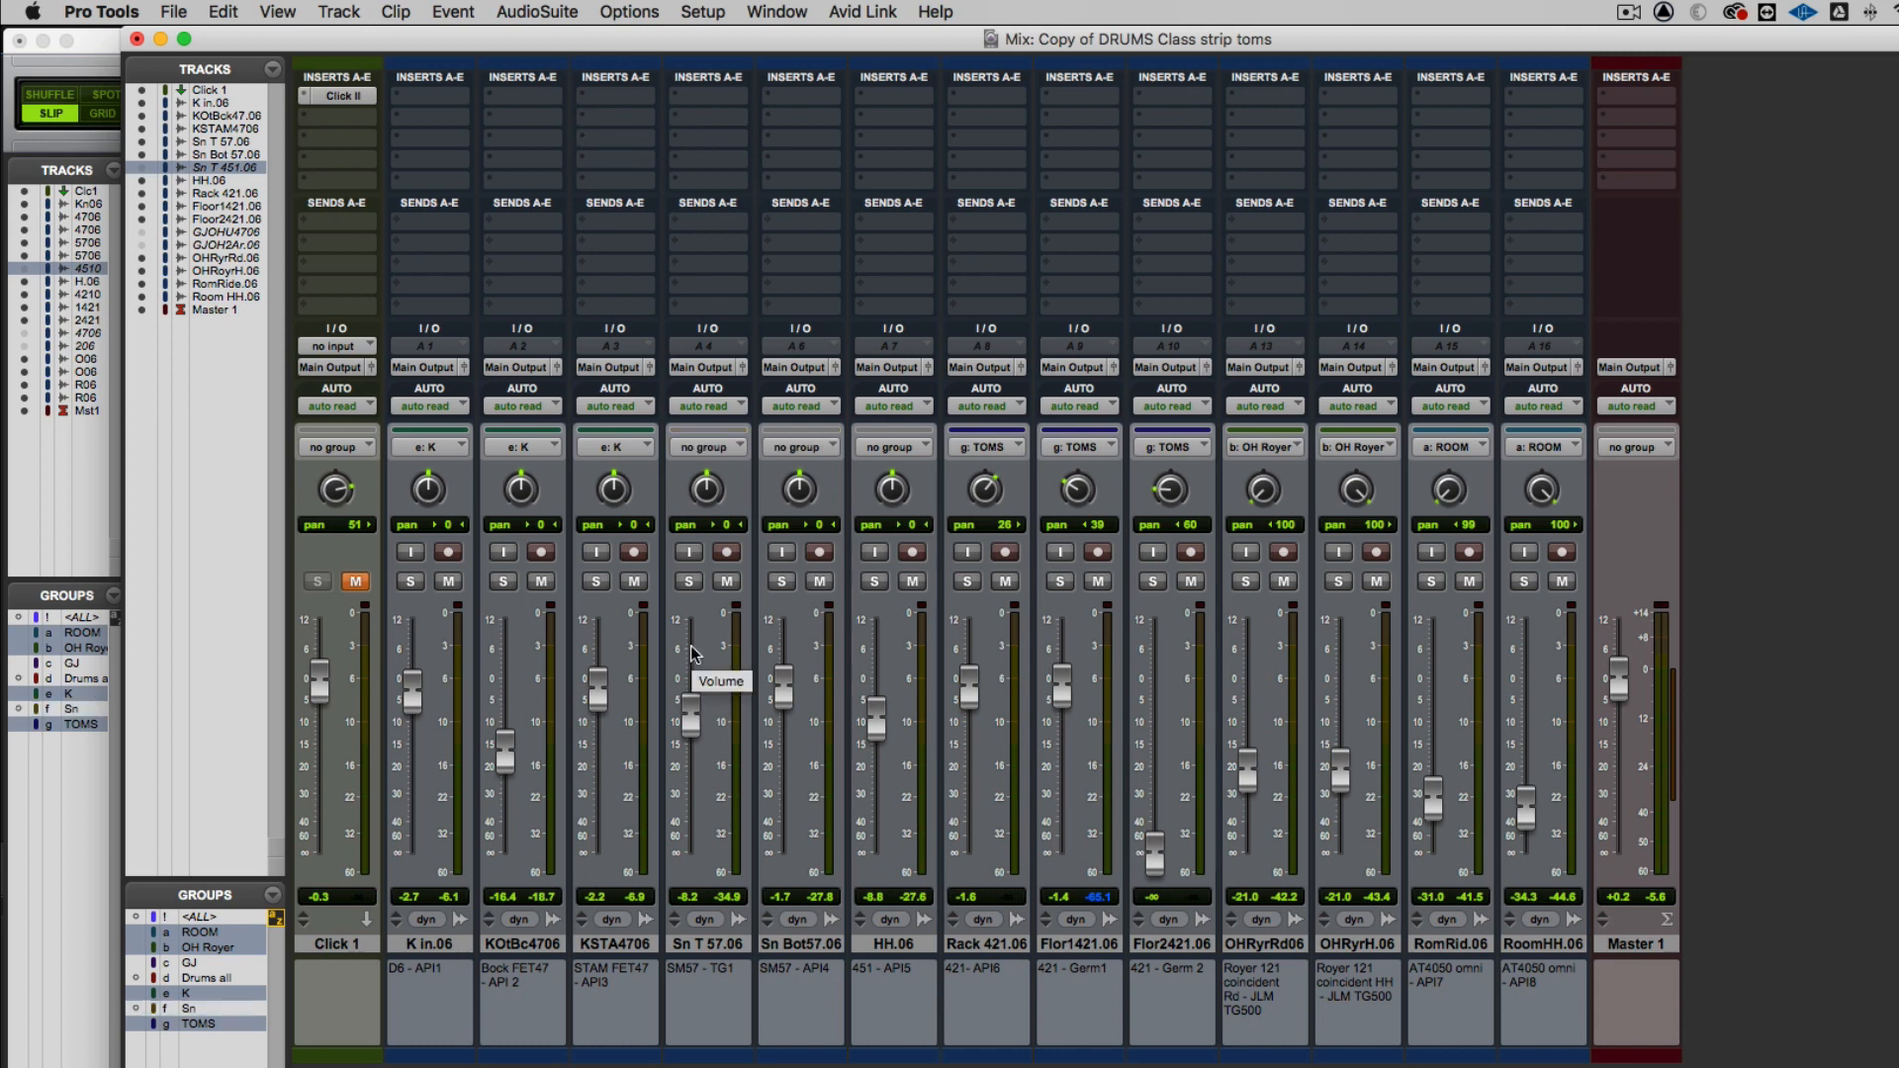
{"action": "left_click", "coordinate": [690, 581]}
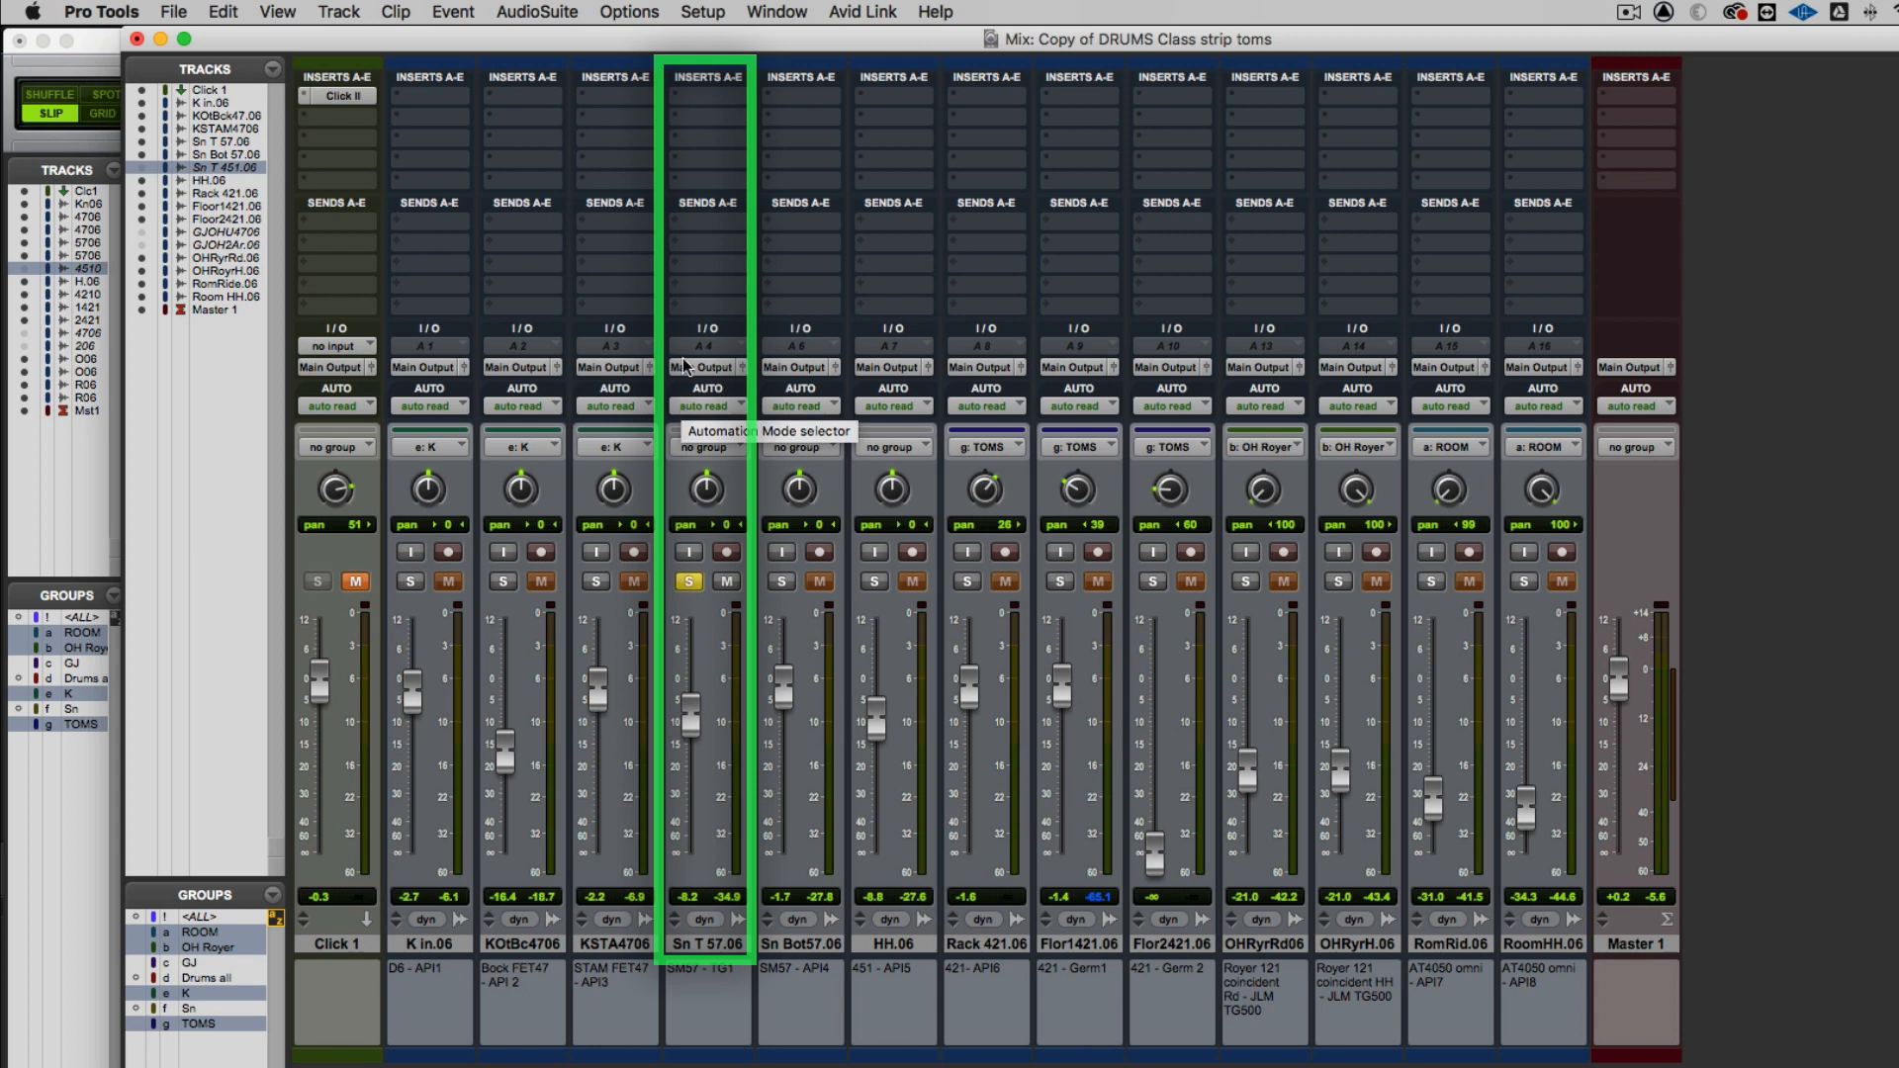
{"action": "key", "text": "space"}
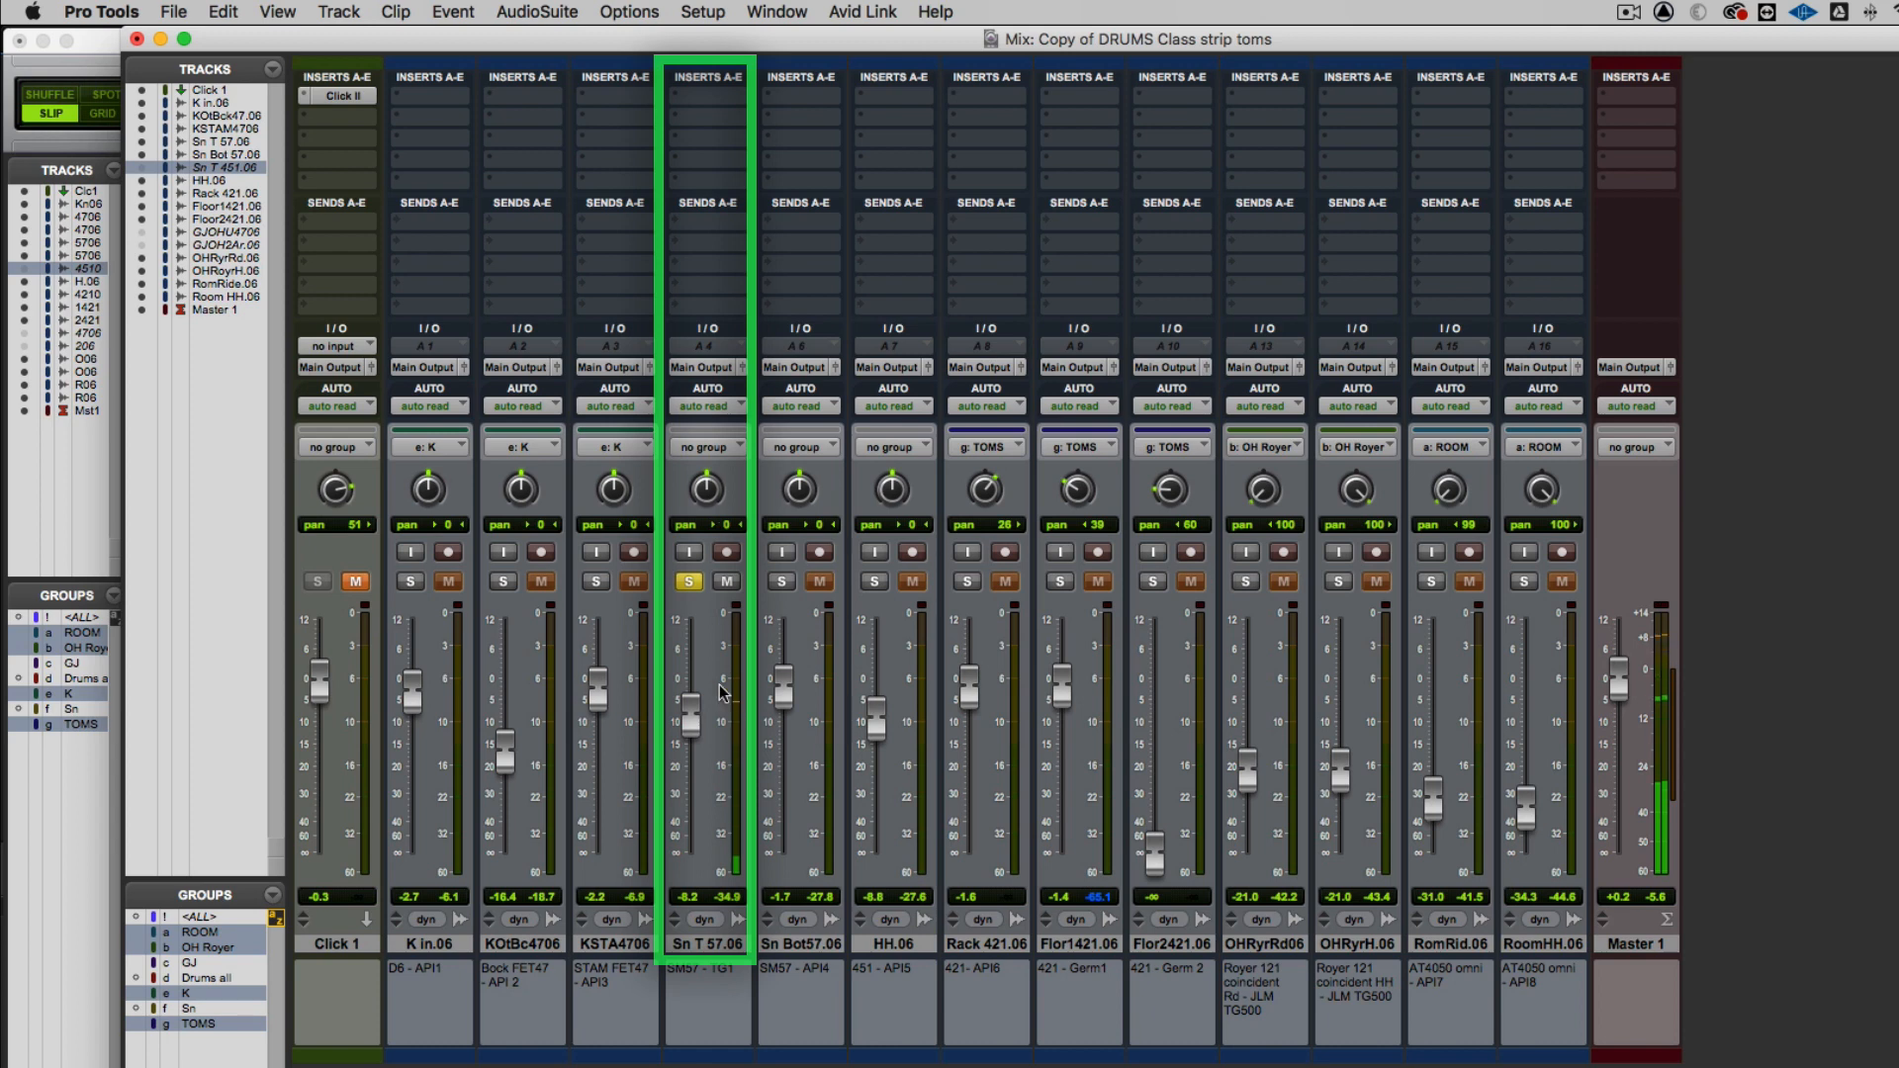
Insert a mono EQ3 7-Band on the first insert of Sn T 57.06 and move its window fully into view
{"action": "left_click", "coordinate": [672, 93]}
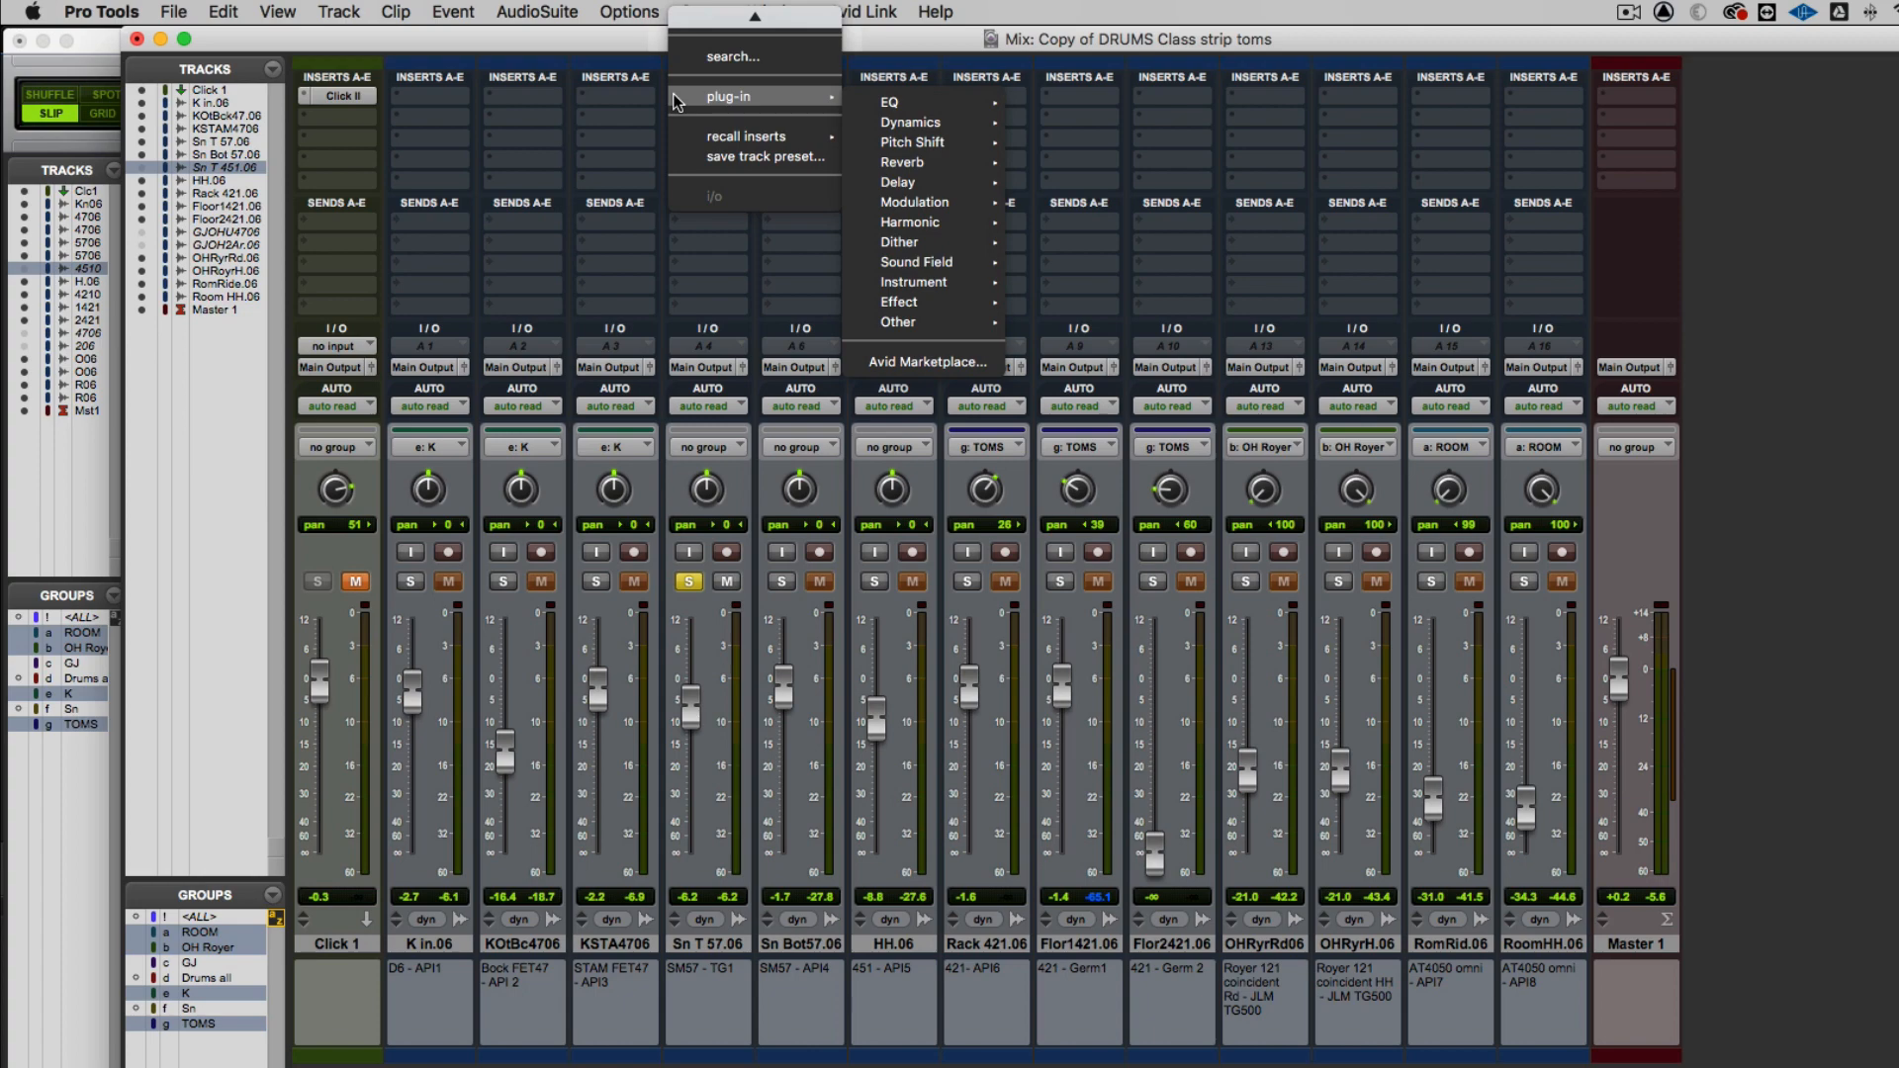
{"action": "mouse_move", "coordinate": [957, 101]}
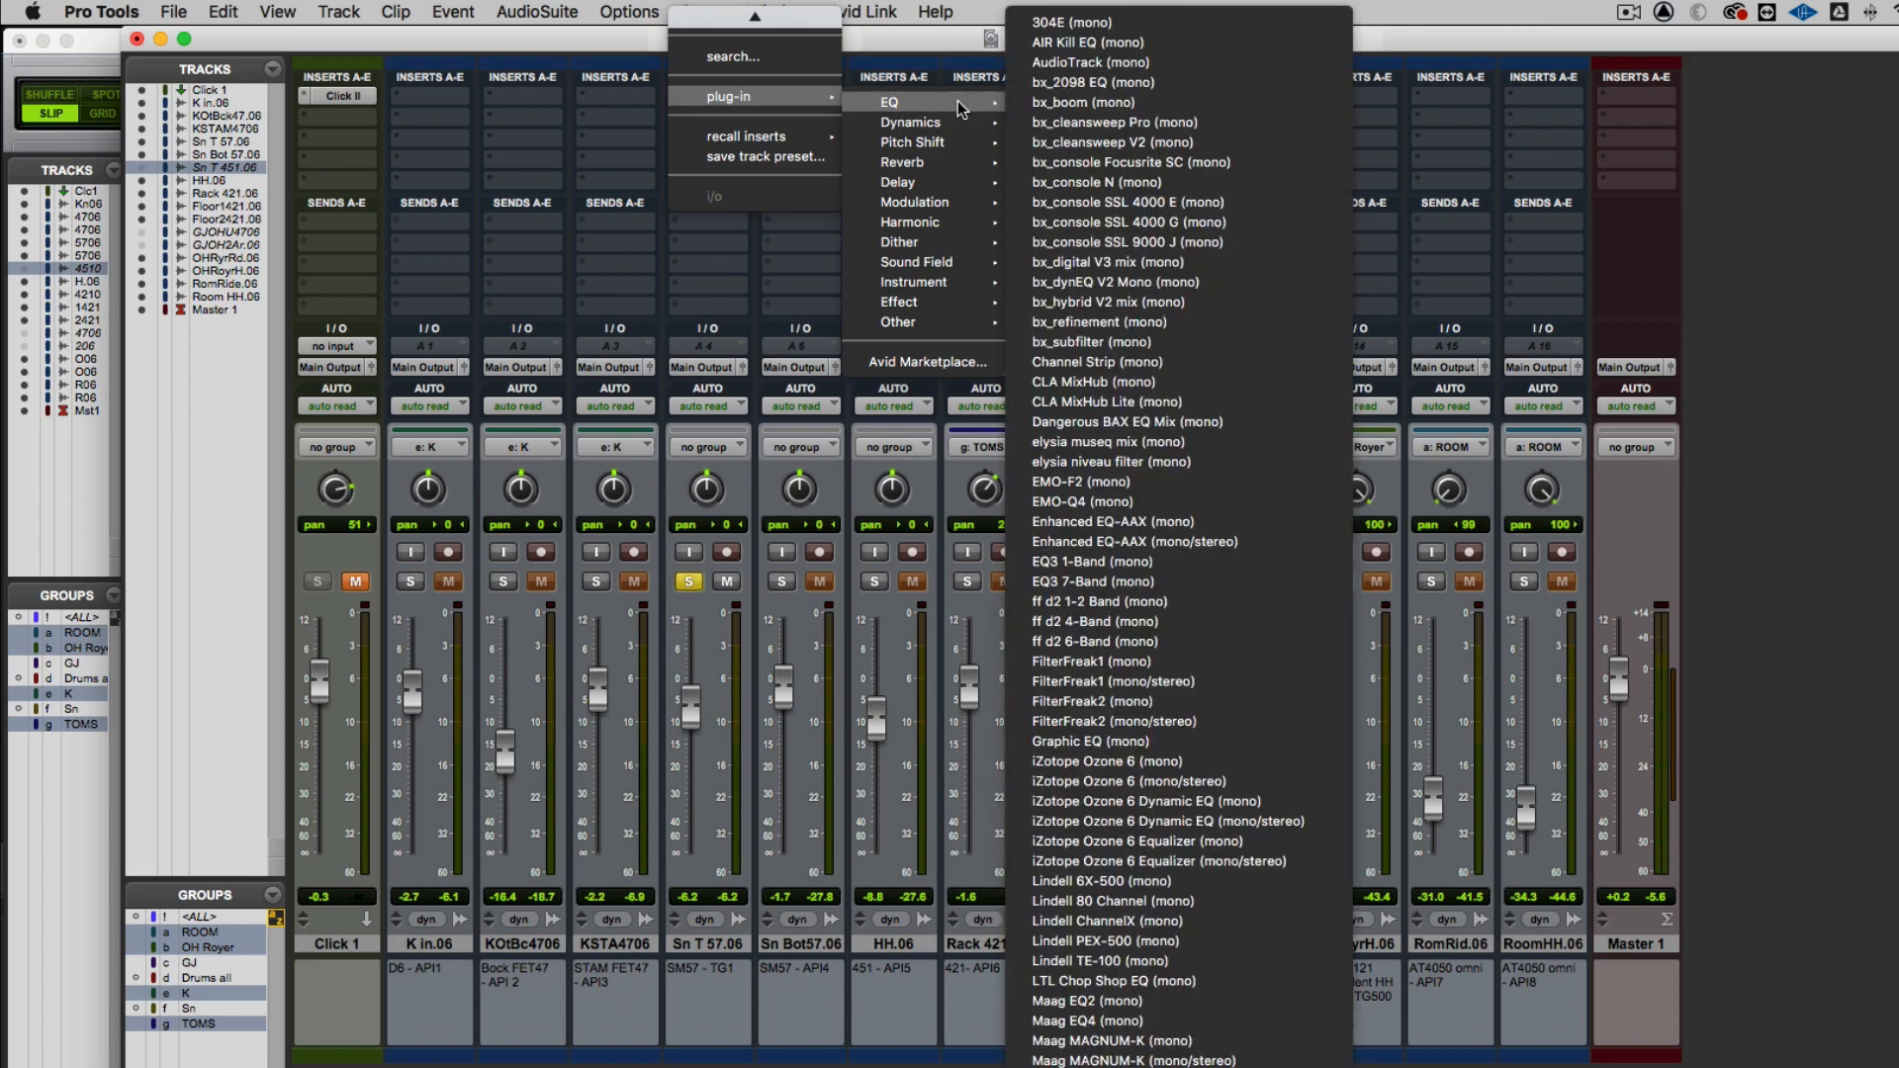
{"action": "left_click", "coordinate": [1077, 583]}
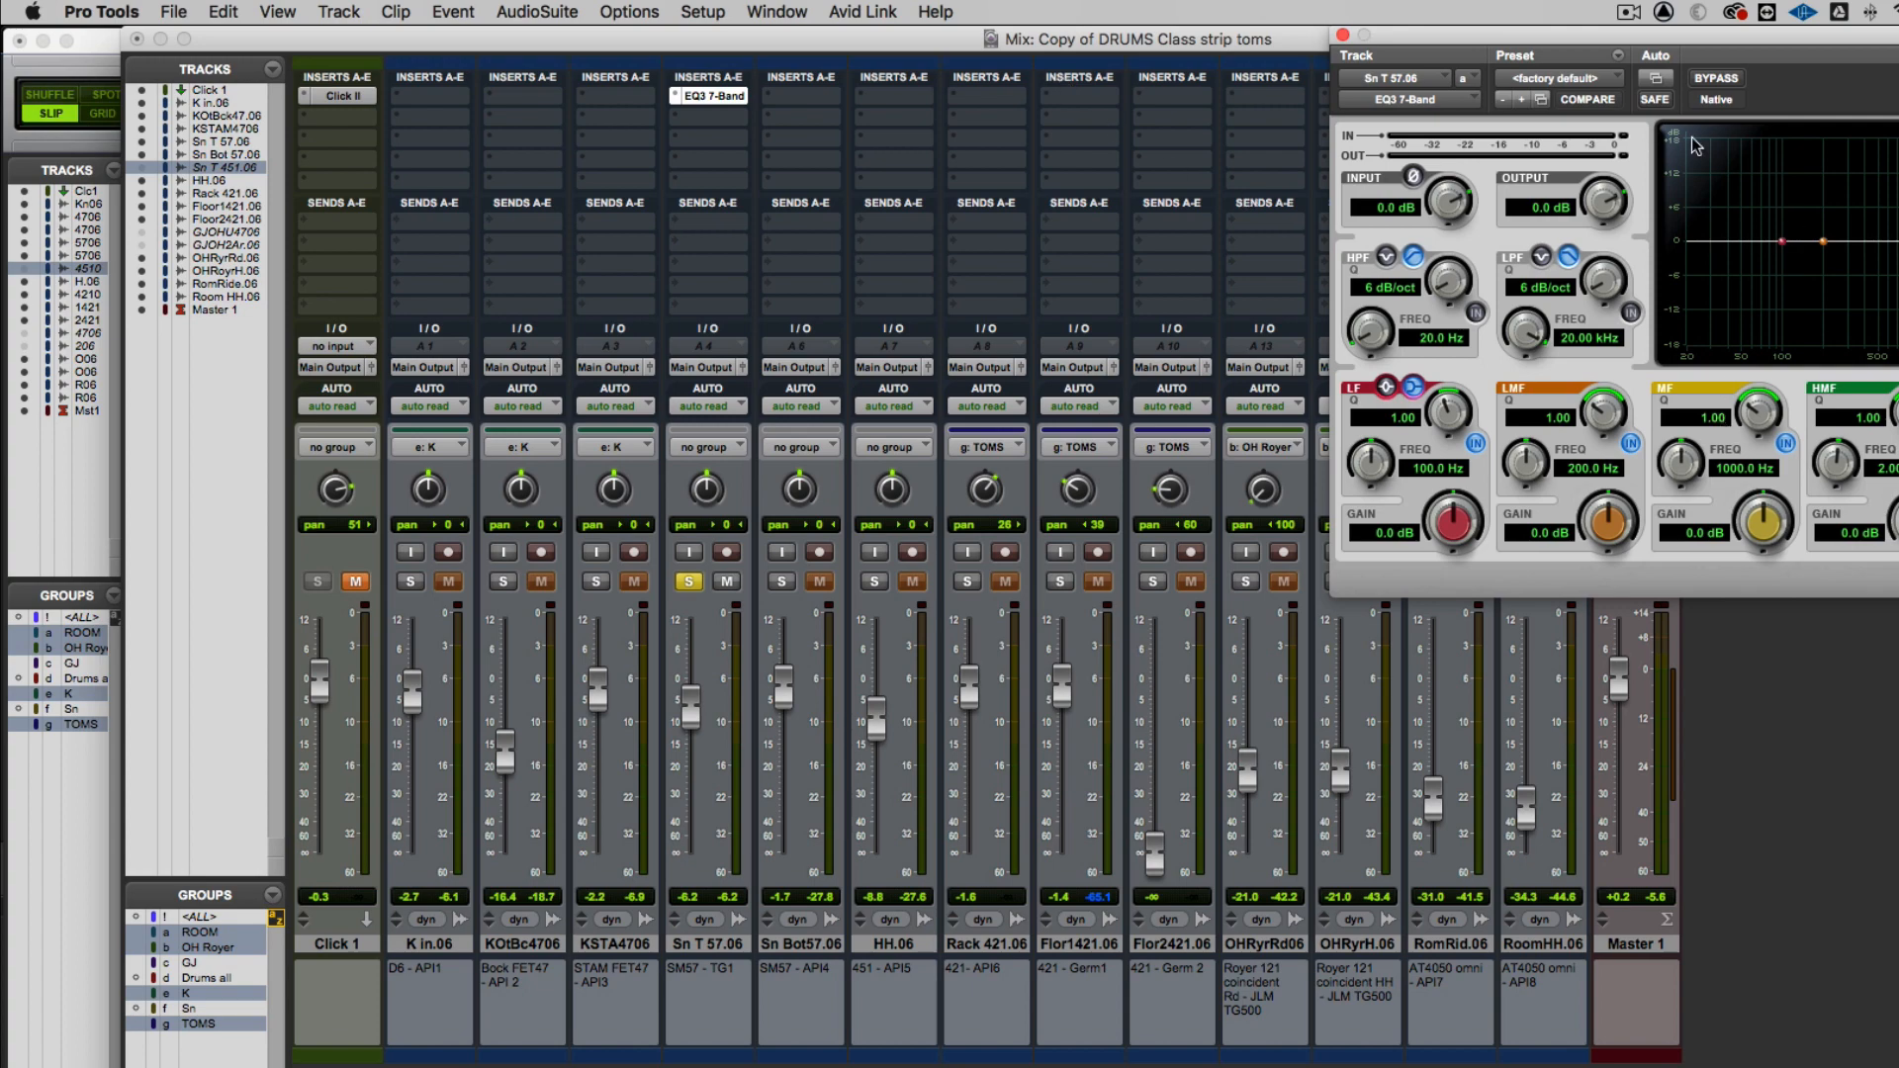
{"action": "left_click_drag", "start_coordinate": [1568, 49], "coordinate": [1050, 49]}
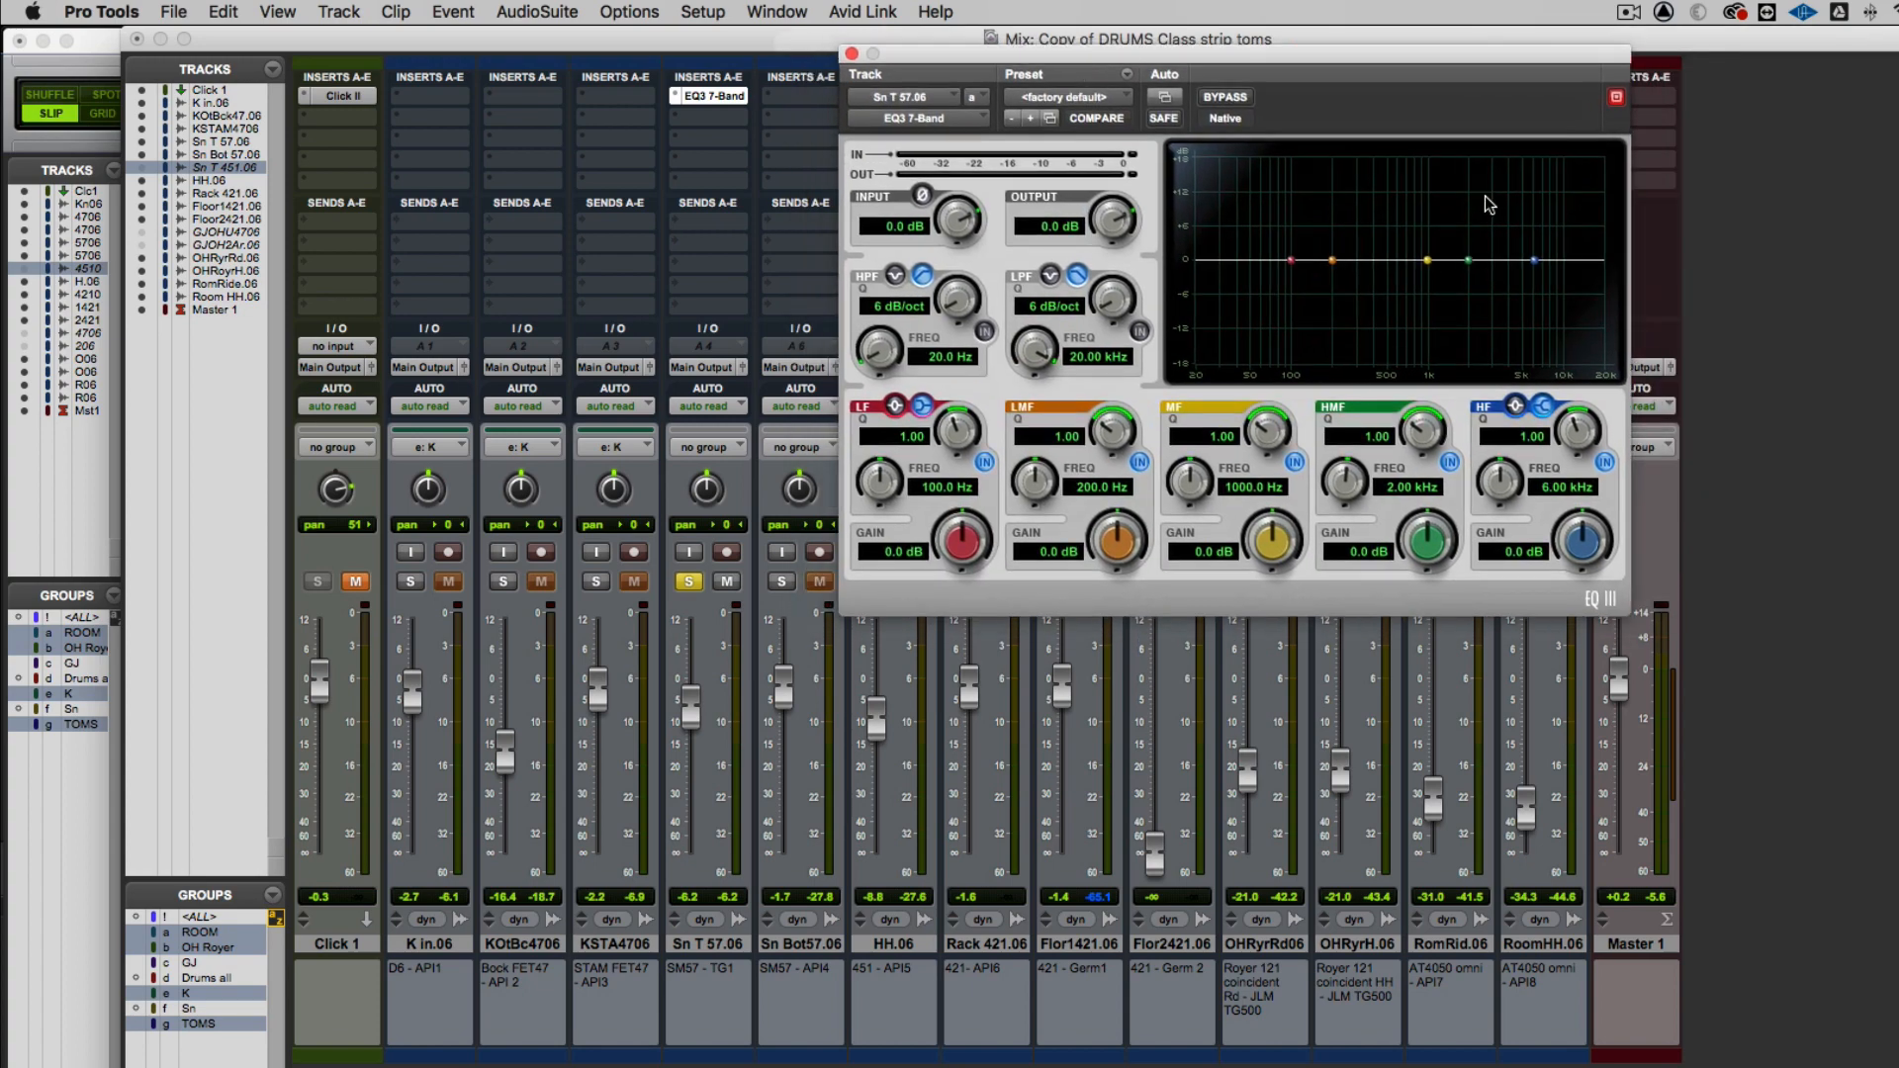
During playback, narrow the snare EQ's MF band to Q 5.25 and sweep it to 529 Hz with an 18 dB boost
{"action": "key", "text": "space"}
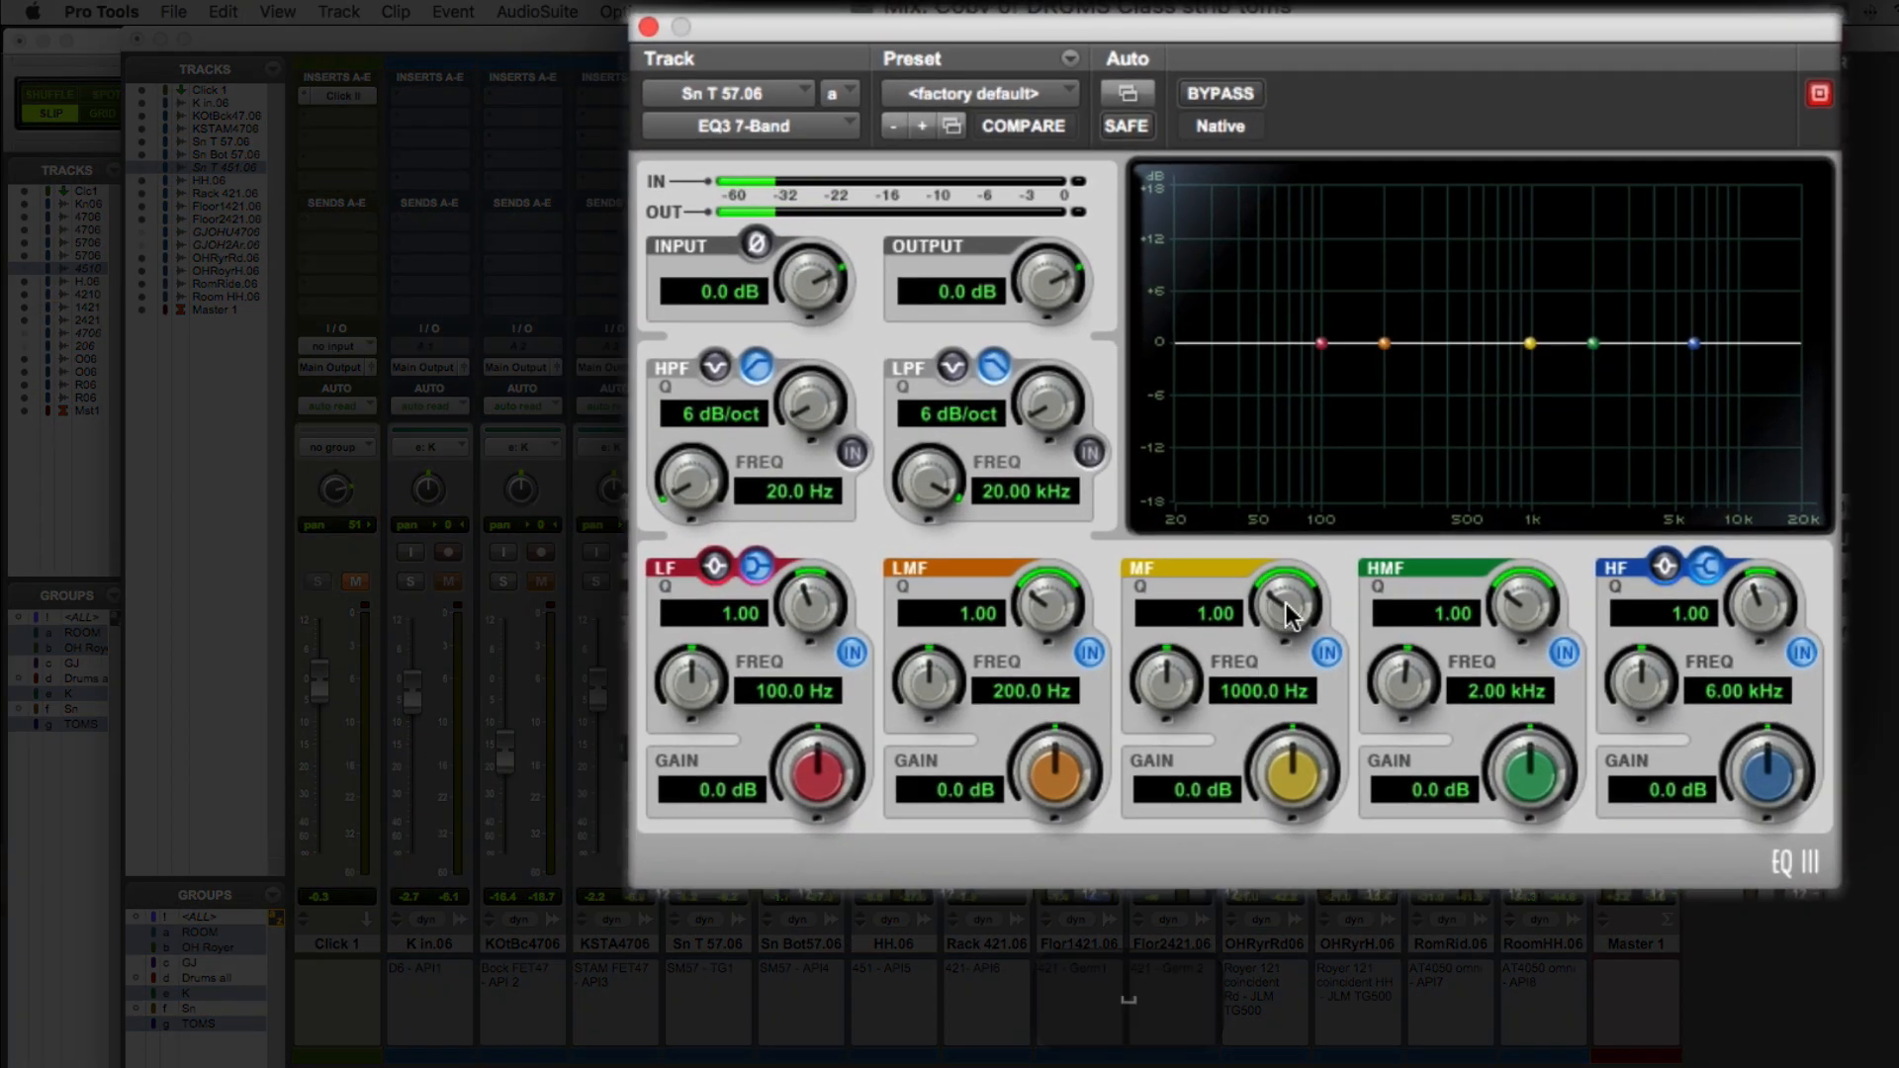
{"action": "left_click_drag", "start_coordinate": [1291, 613], "coordinate": [1153, 542]}
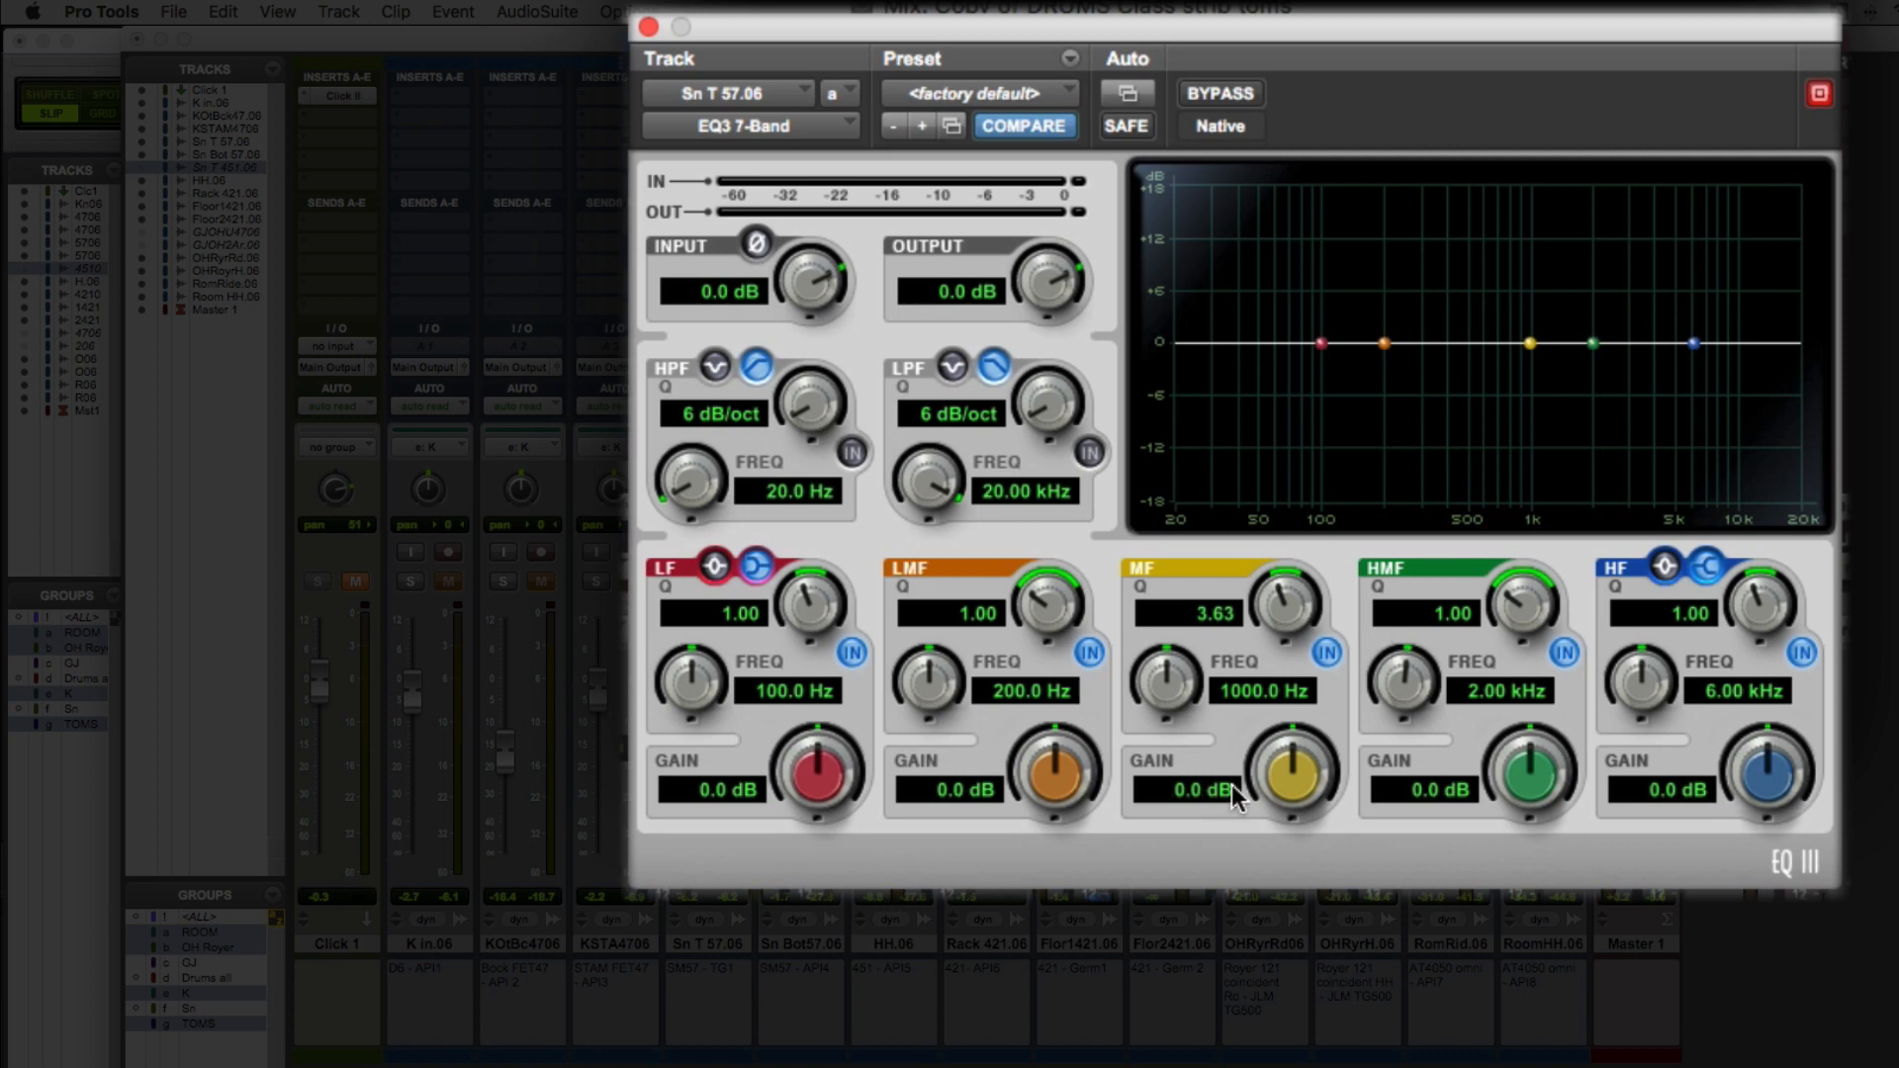
{"action": "left_click_drag", "start_coordinate": [1289, 781], "coordinate": [1293, 754]}
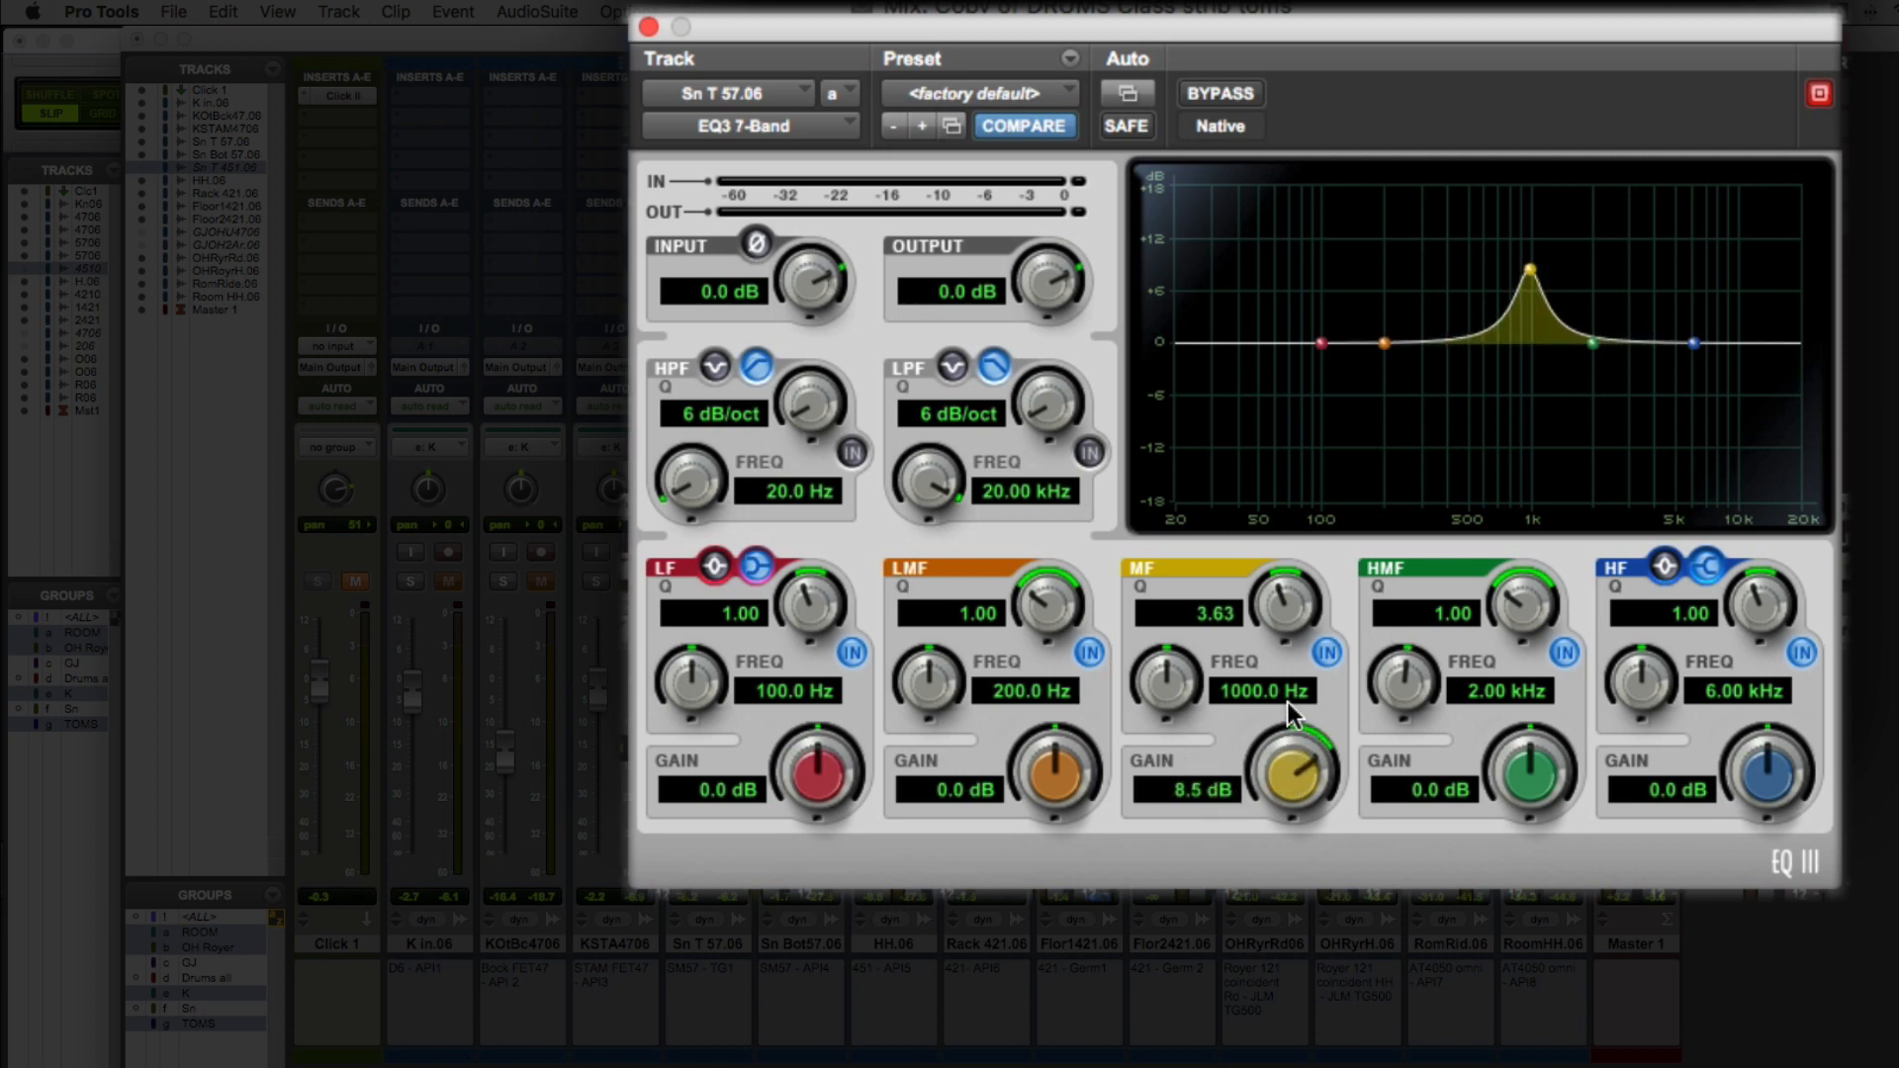
{"action": "mouse_move", "coordinate": [1285, 601]}
{"action": "left_mouse_down"}
{"action": "mouse_move", "coordinate": [1280, 633]}
{"action": "mouse_move", "coordinate": [1286, 559]}
{"action": "mouse_move", "coordinate": [1282, 618]}
{"action": "mouse_move", "coordinate": [1288, 601]}
{"action": "left_mouse_up"}
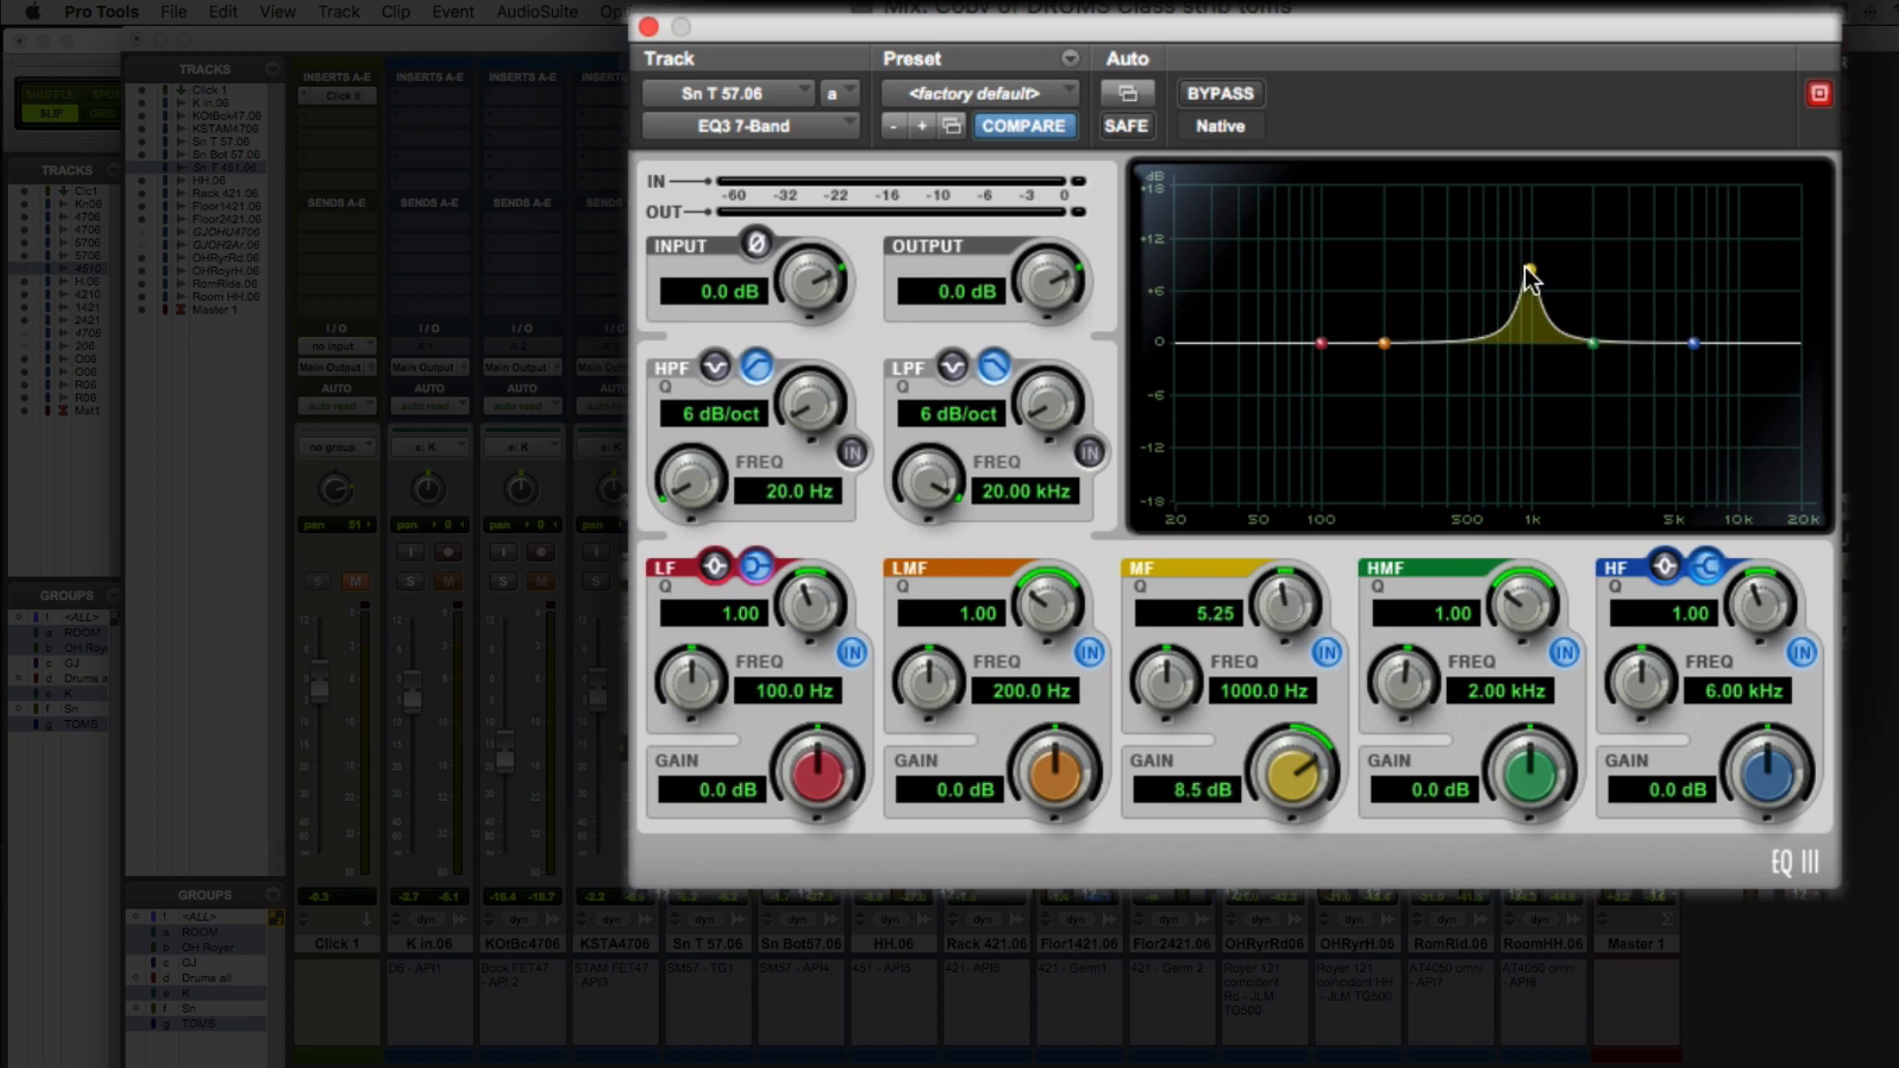
{"action": "left_click_drag", "start_coordinate": [1530, 273], "coordinate": [1474, 173]}
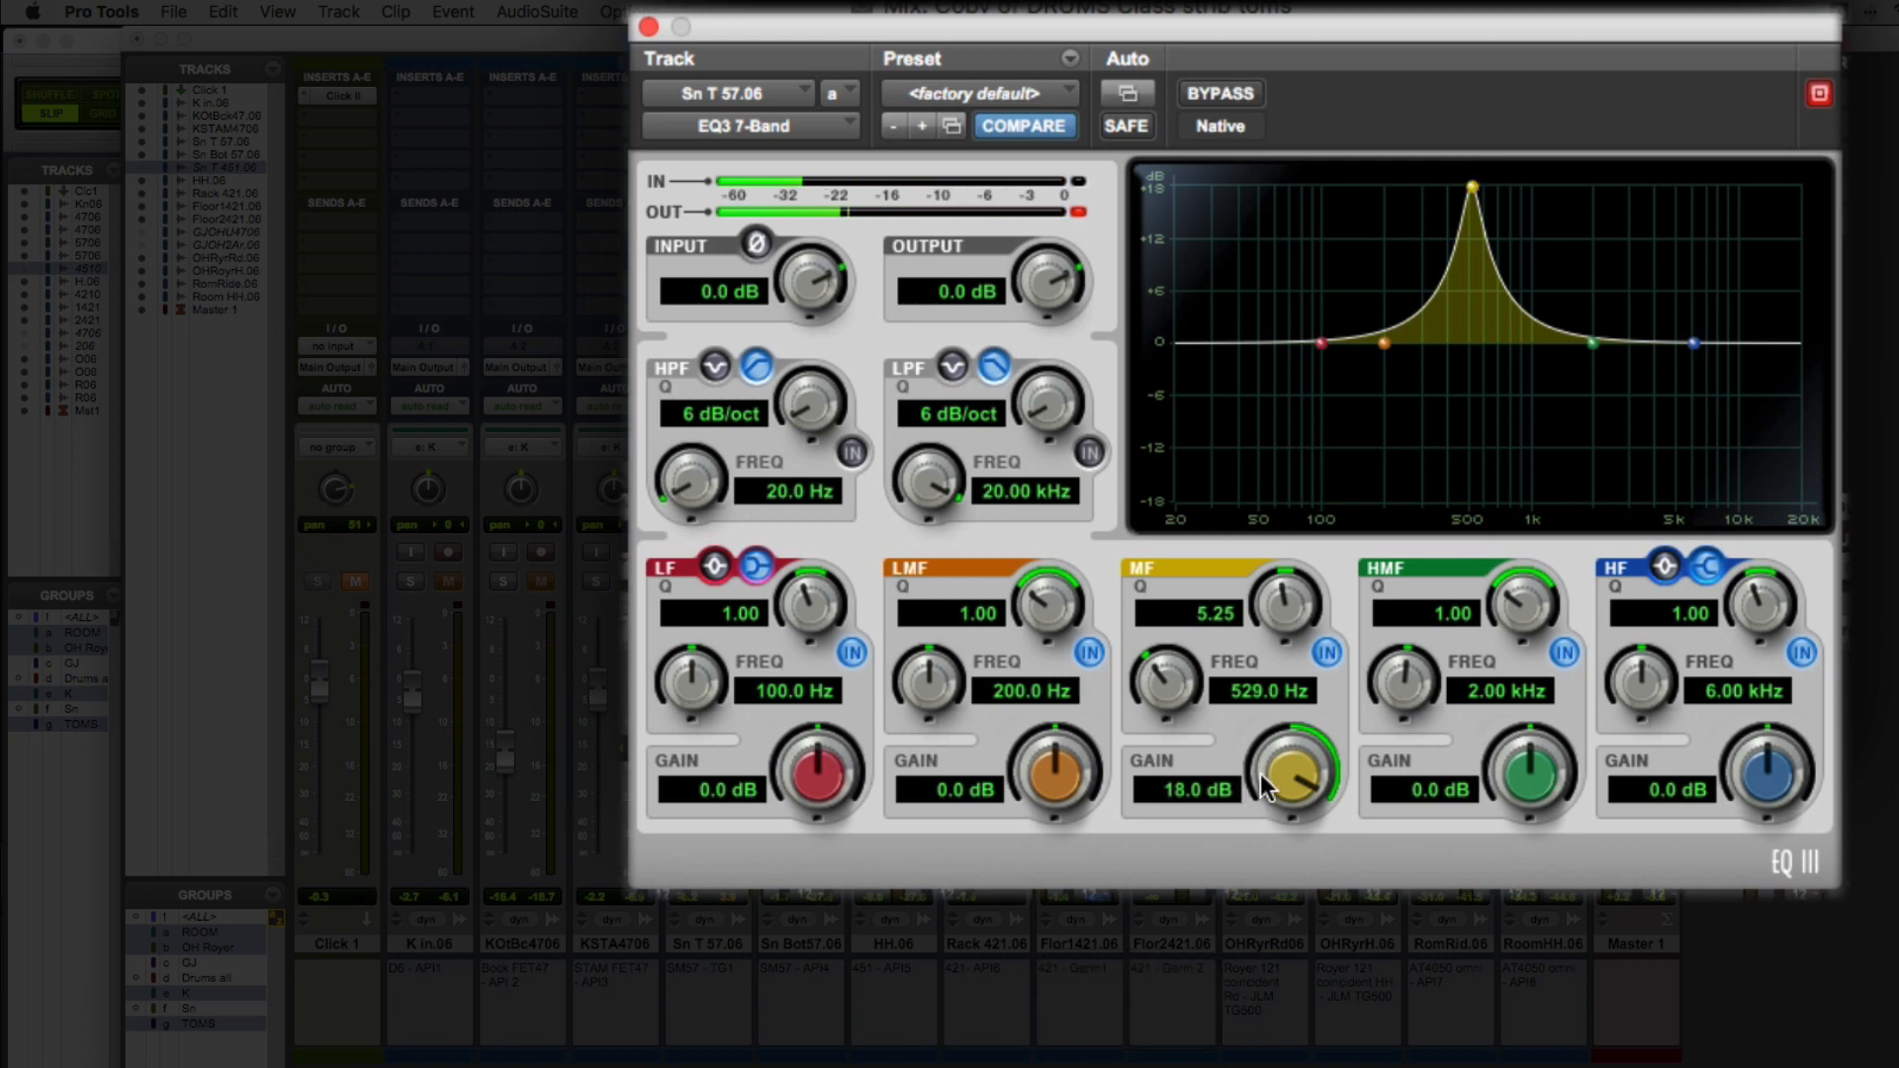
Set the snare EQ's MF gain to -6.4 dB while listening, and close the EQ after clearing its output clip indicator
{"action": "key", "text": "space"}
{"action": "left_click_drag", "start_coordinate": [1273, 786], "coordinate": [1252, 930]}
{"action": "key", "text": "space"}
{"action": "left_click_drag", "start_coordinate": [1276, 807], "coordinate": [1272, 814]}
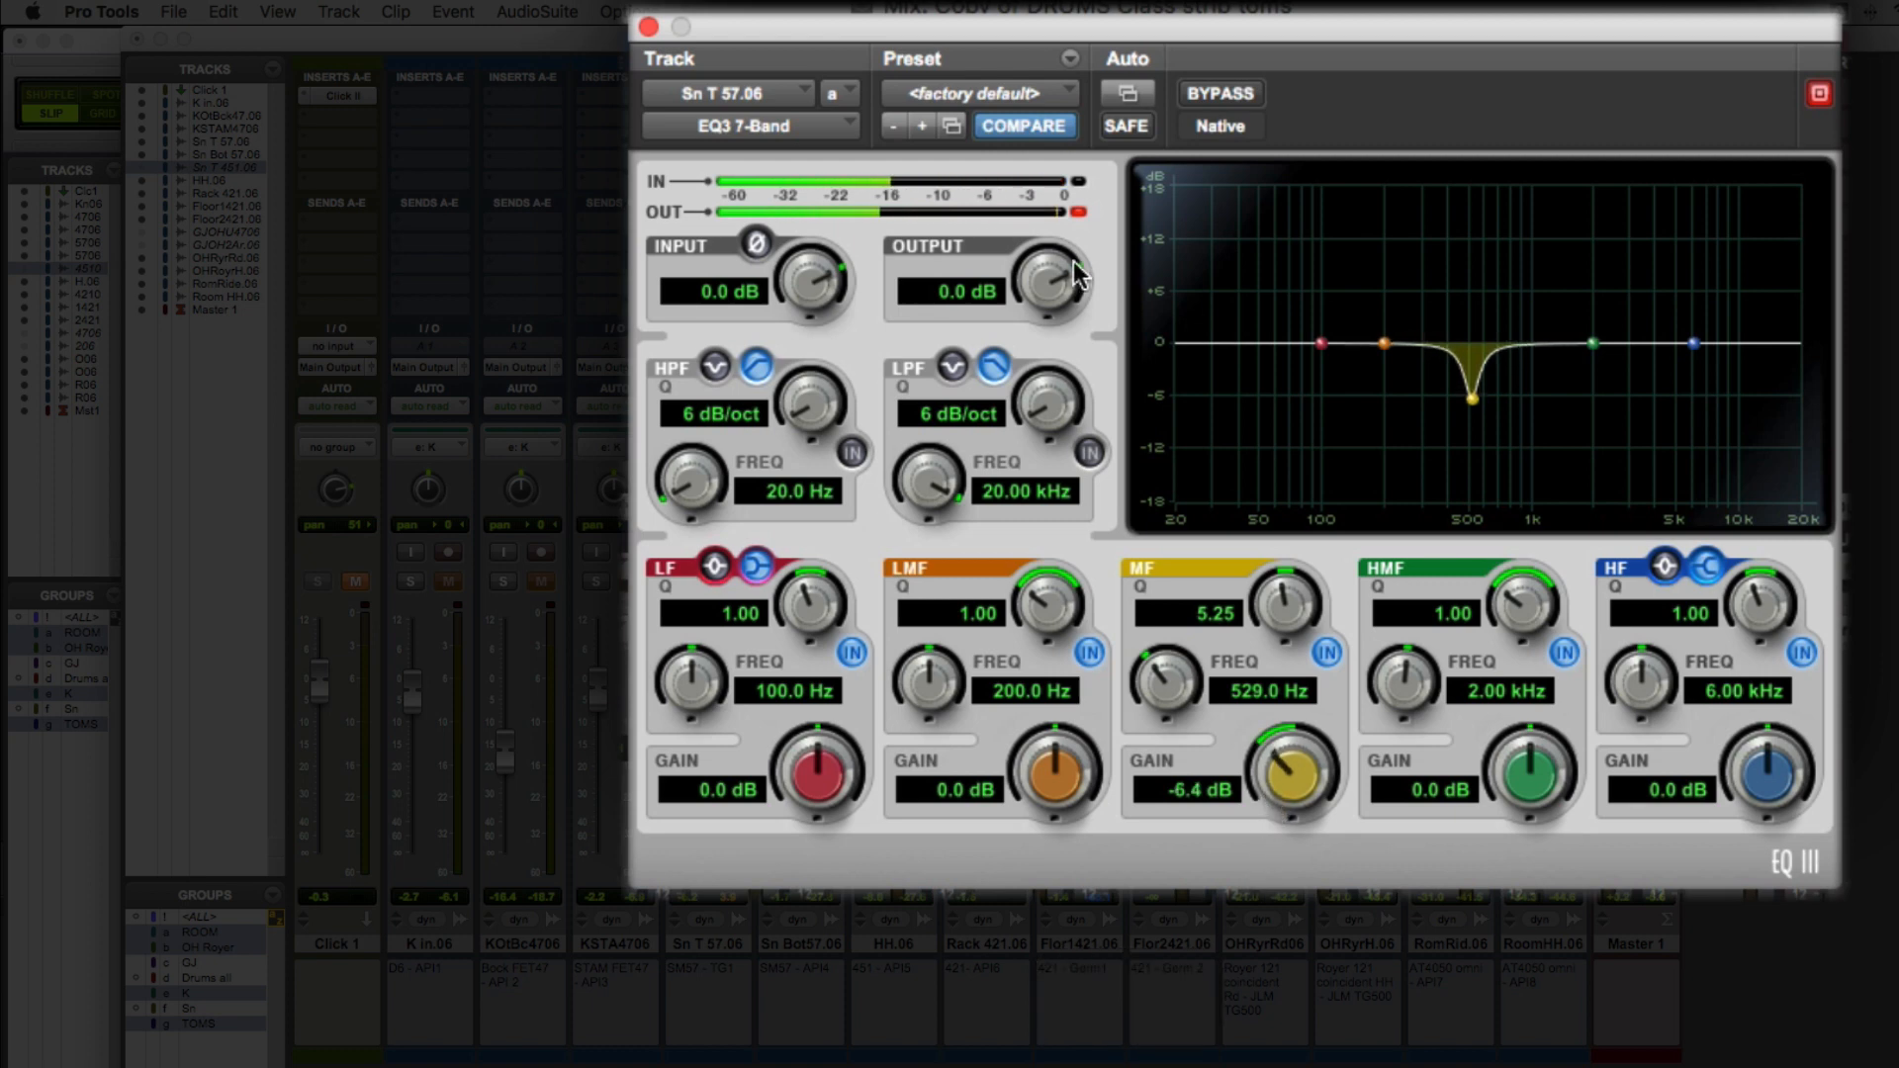
{"action": "key", "text": "space"}
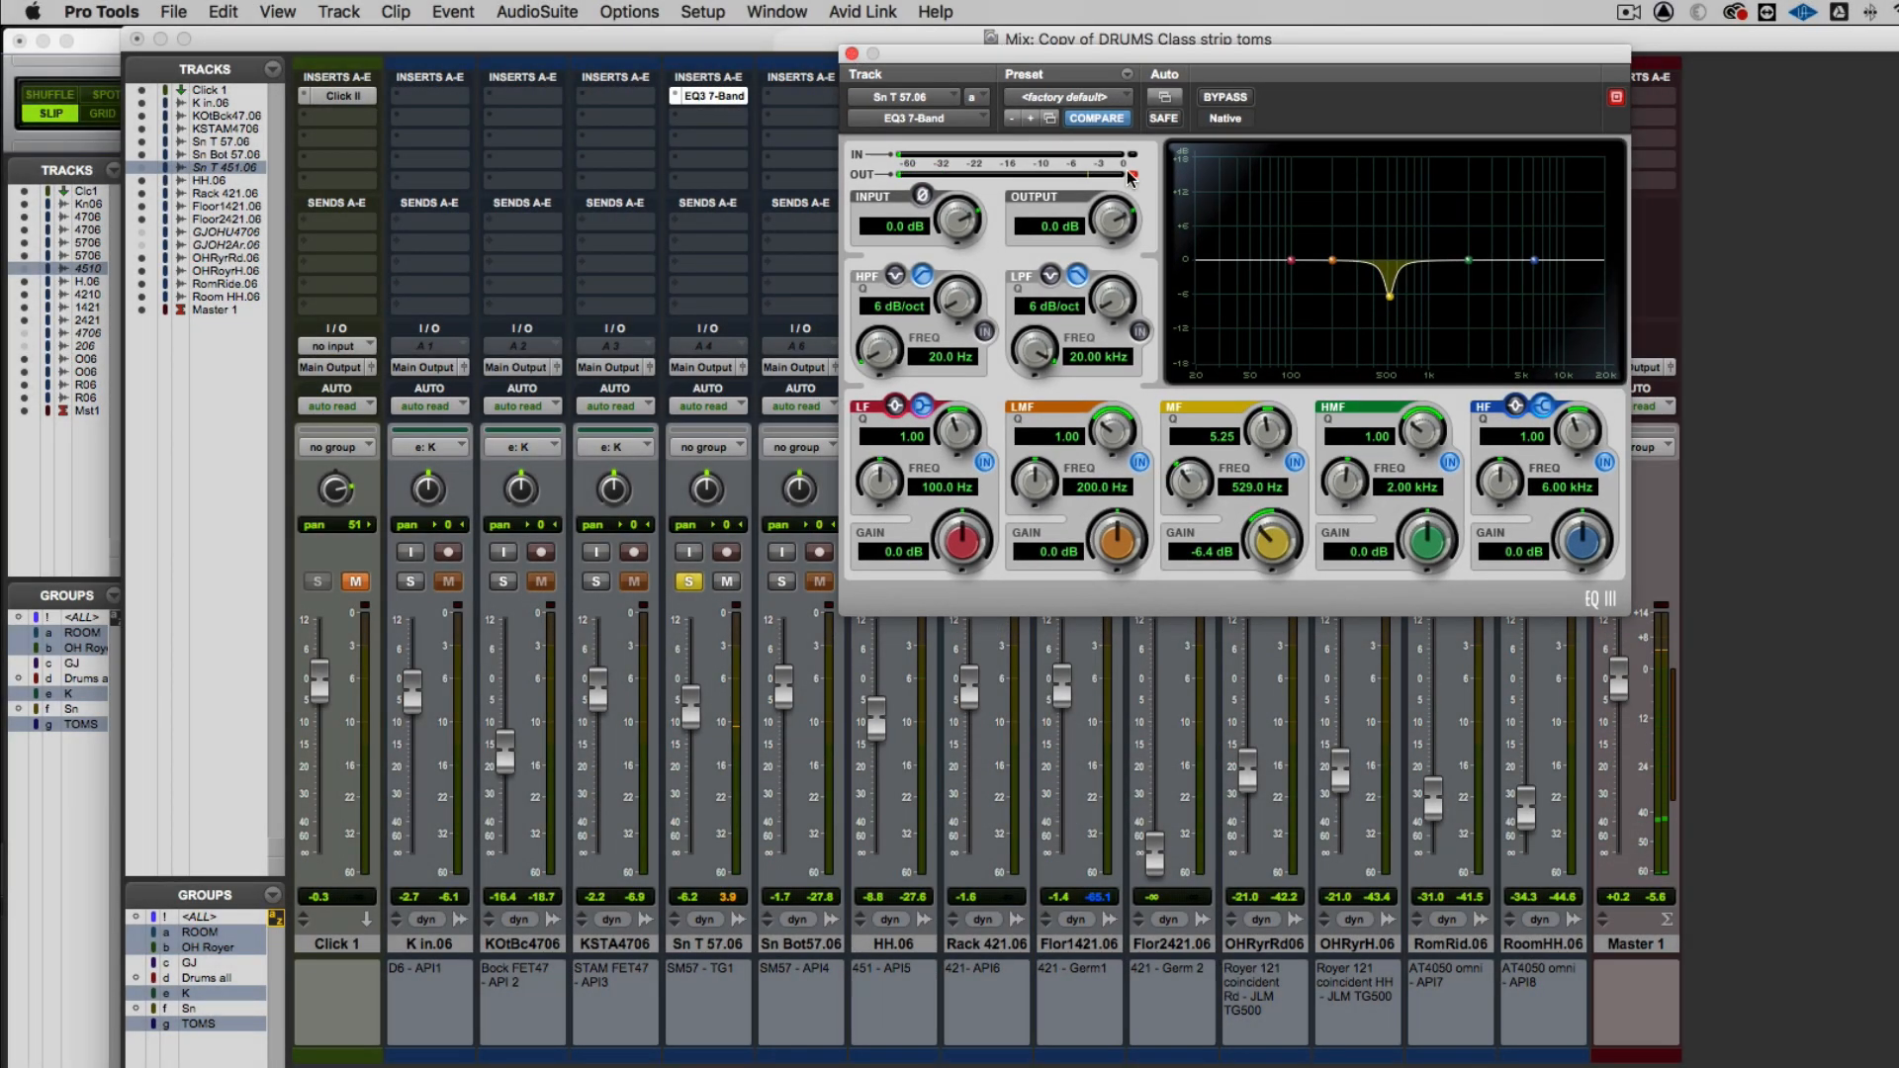
{"action": "left_click", "coordinate": [1131, 175]}
{"action": "left_click", "coordinate": [852, 53]}
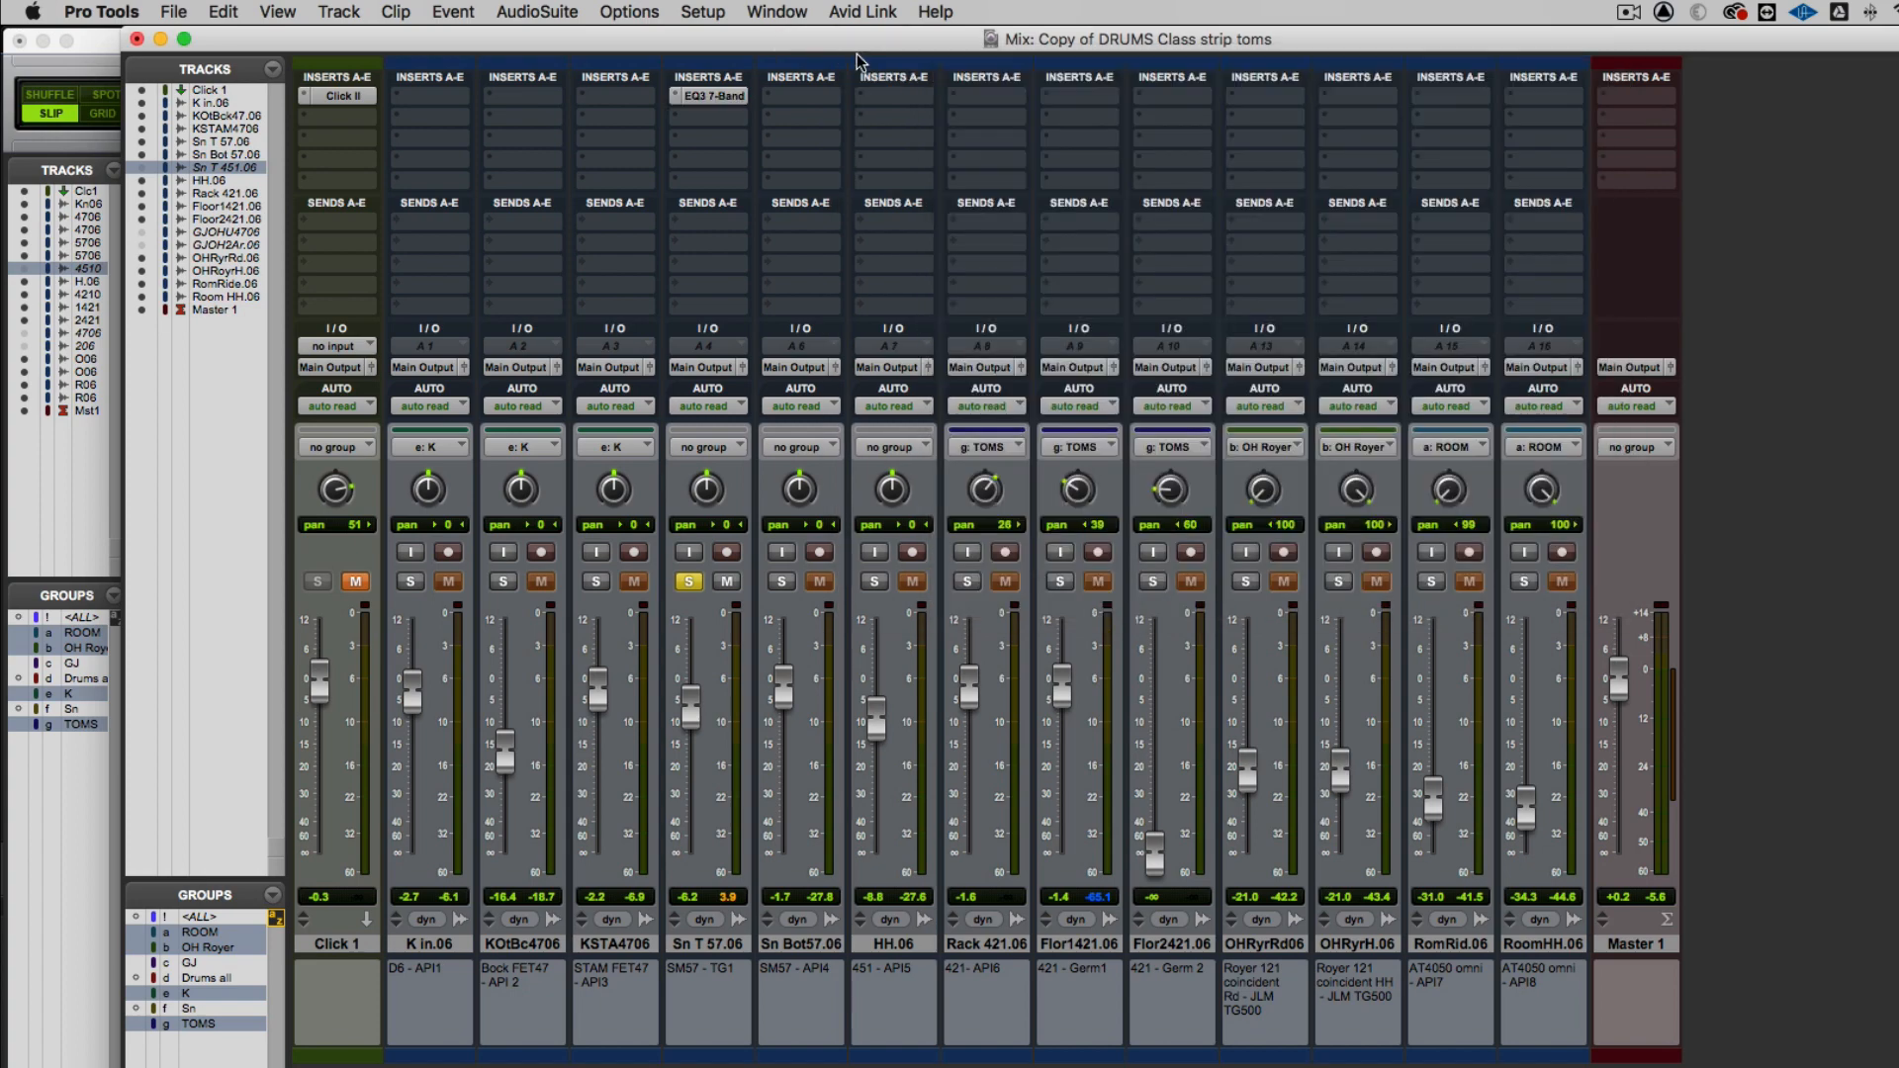
Suspend the K group and solo only the K in.06 track
{"action": "left_click", "coordinate": [413, 581]}
{"action": "left_click", "coordinate": [413, 582]}
{"action": "key", "text": "e"}
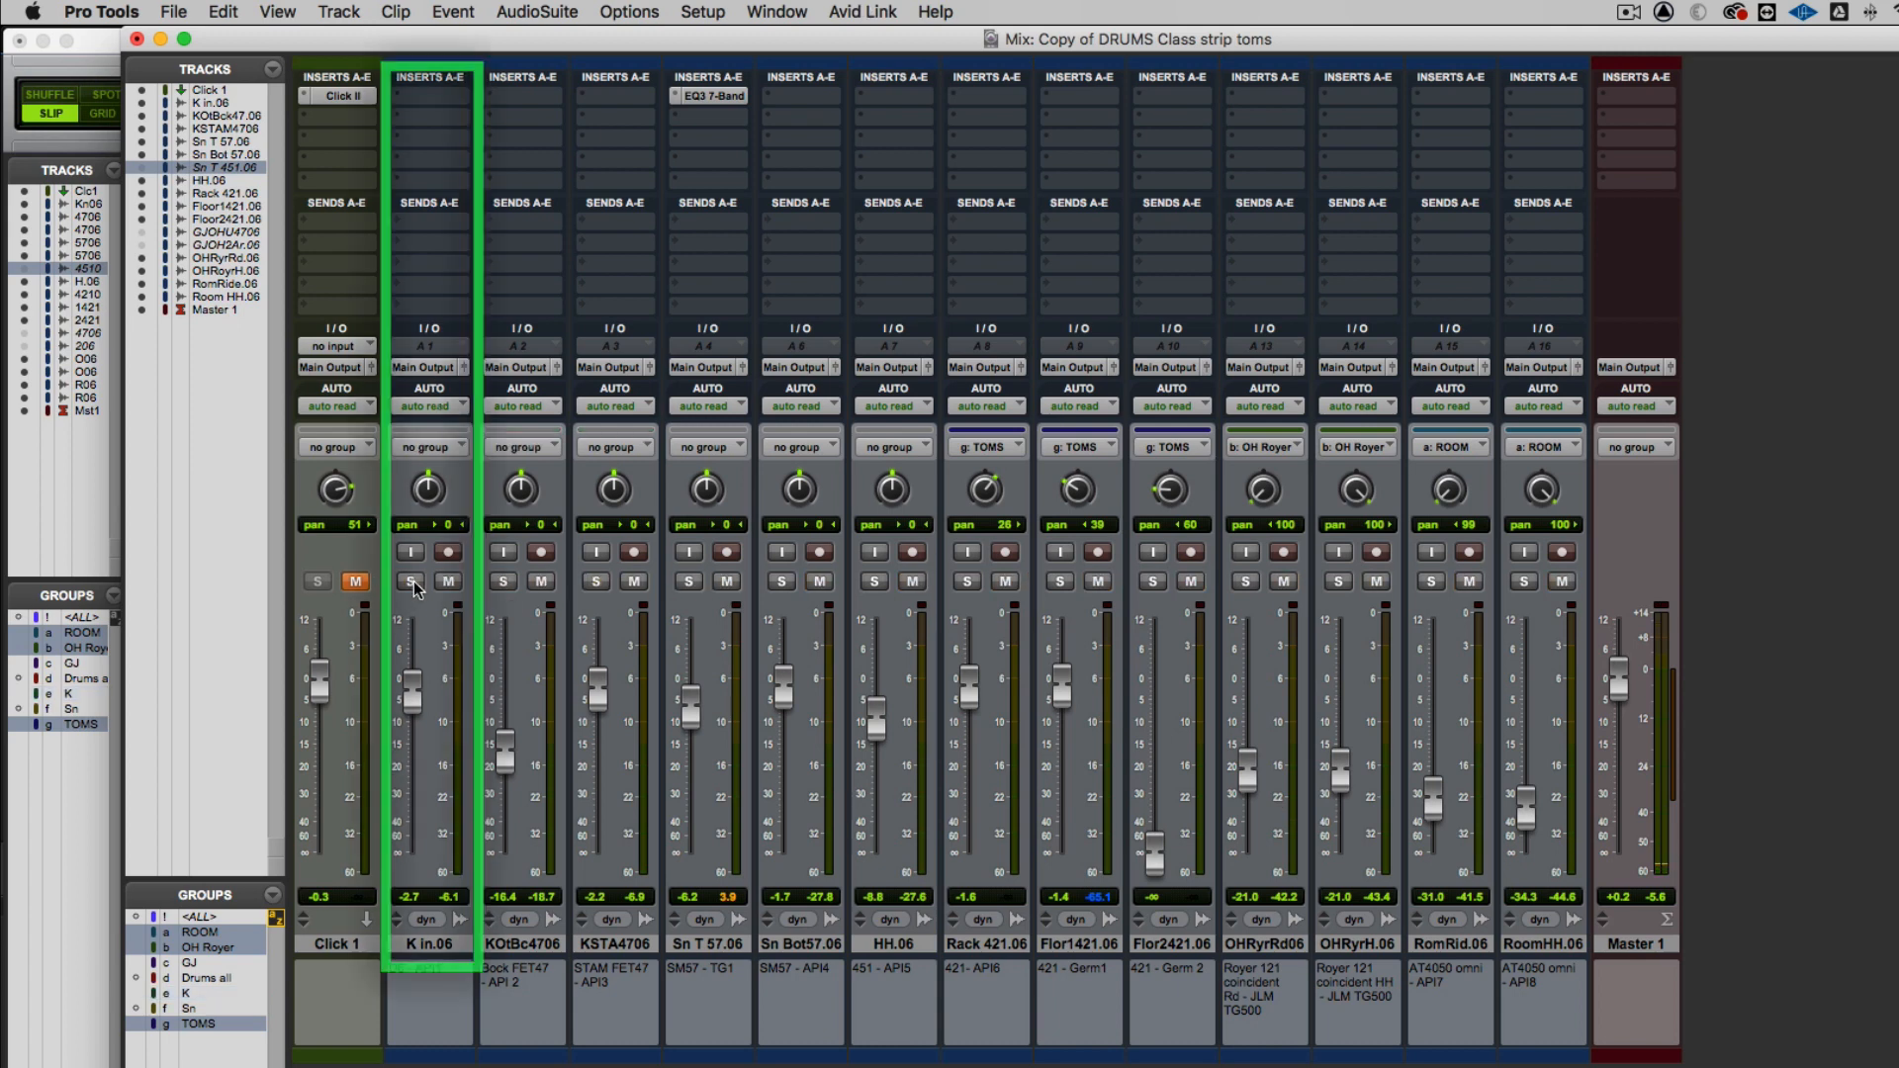
{"action": "left_click", "coordinate": [412, 583]}
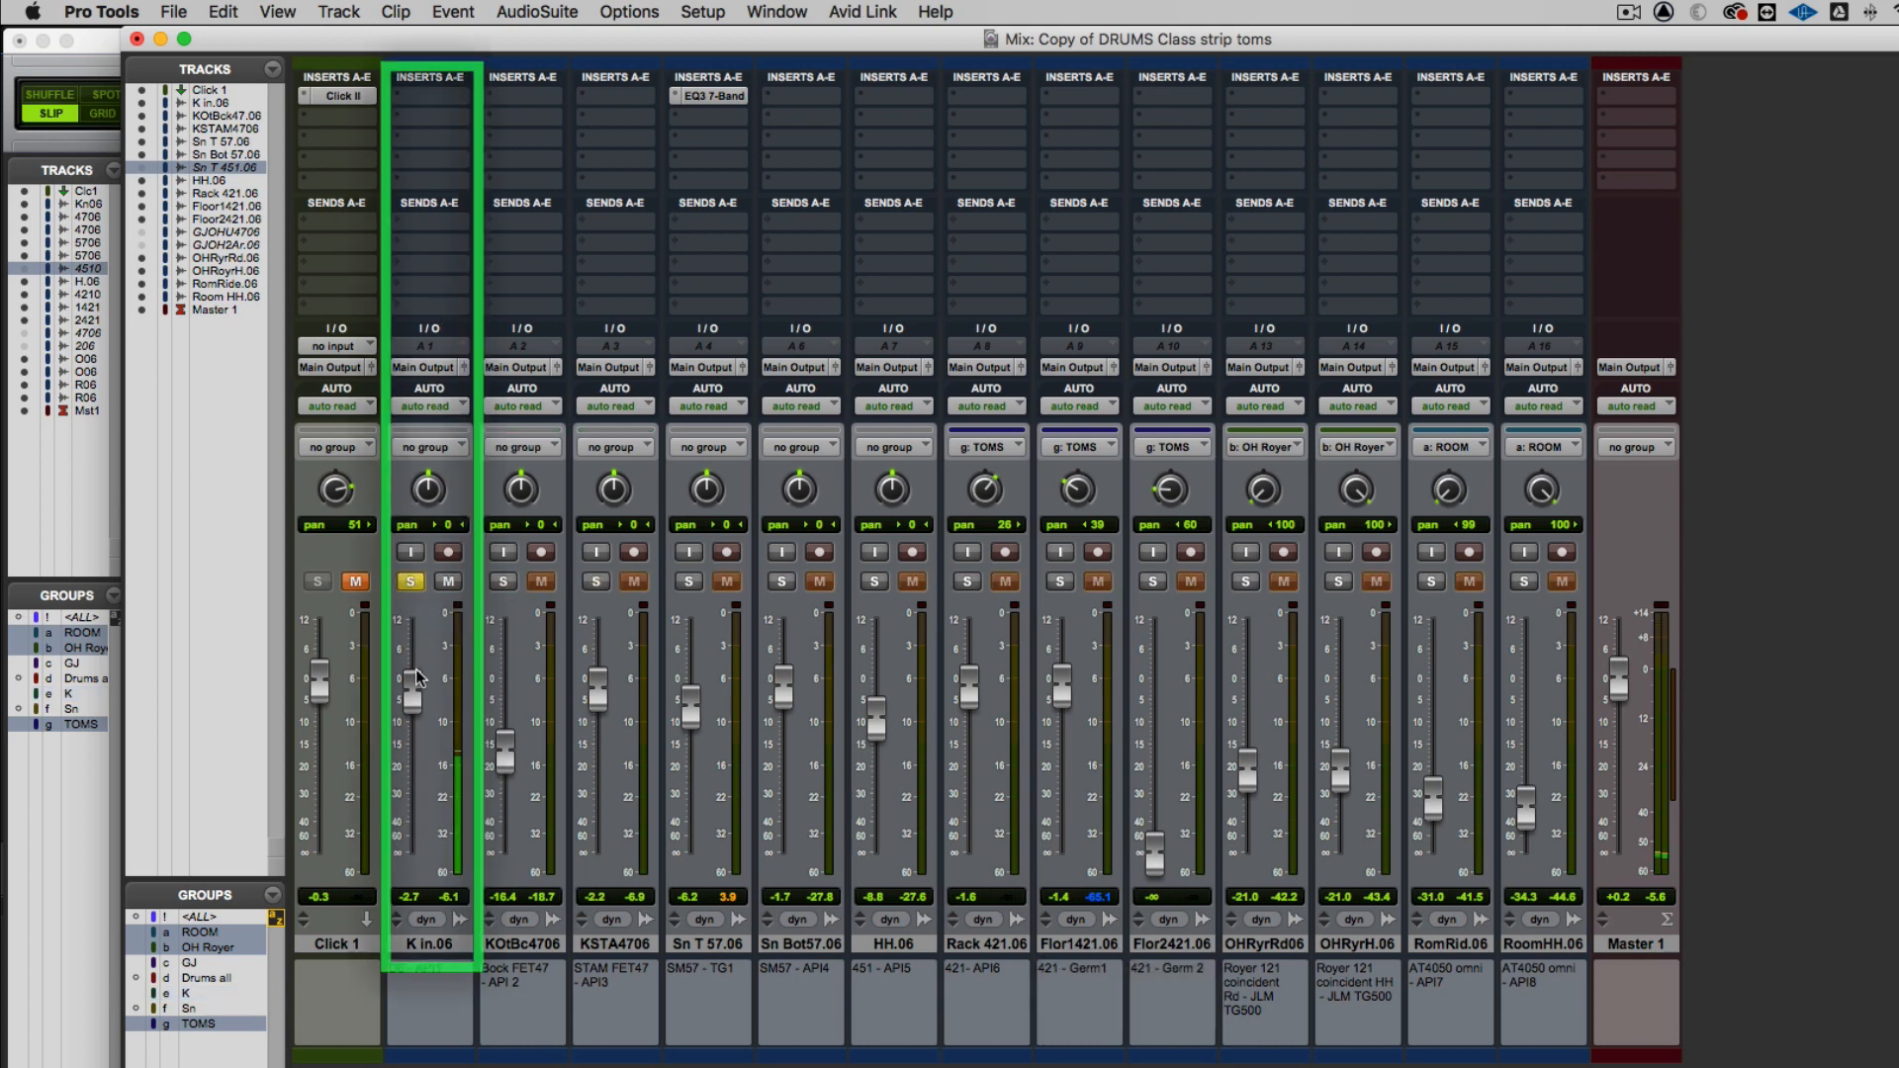
Insert a mono EQ3 7-Band on the first insert of K in.06
{"action": "left_click", "coordinate": [394, 92]}
{"action": "mouse_move", "coordinate": [636, 106]}
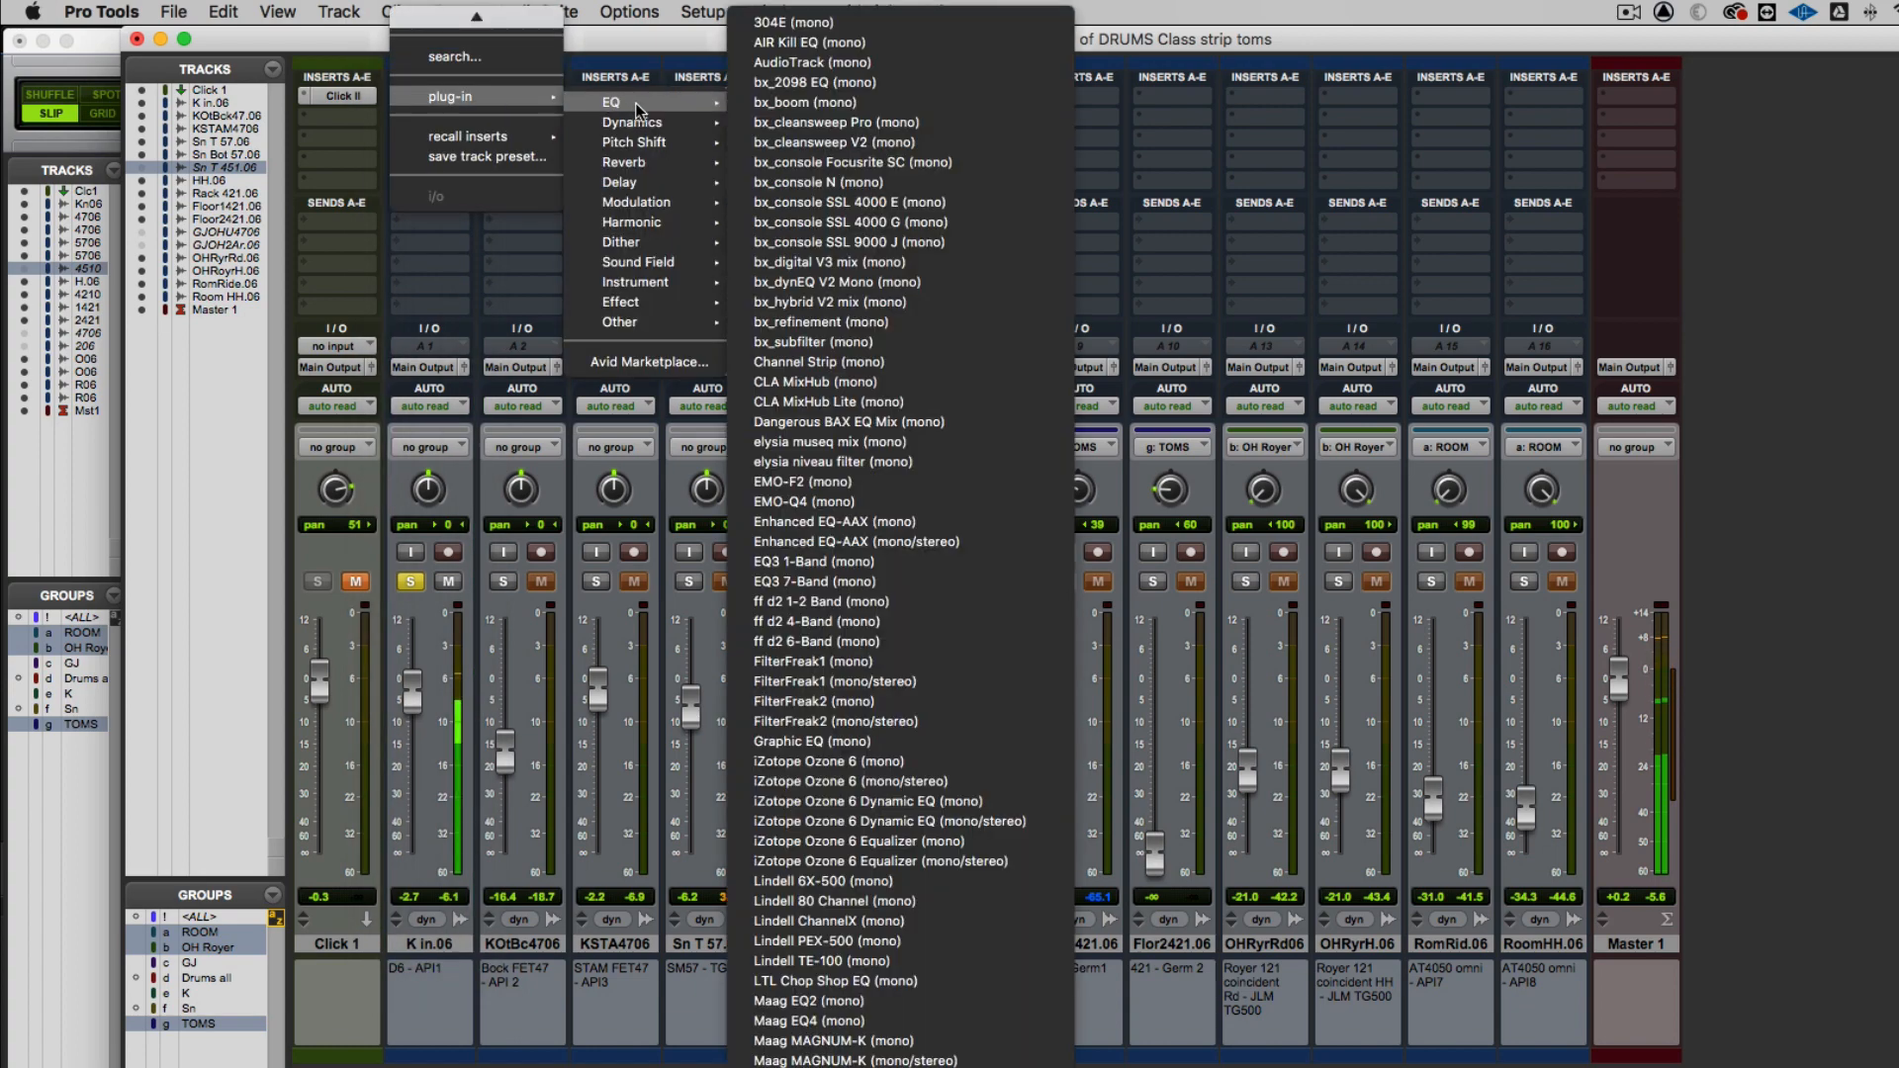
{"action": "left_click", "coordinate": [765, 582]}
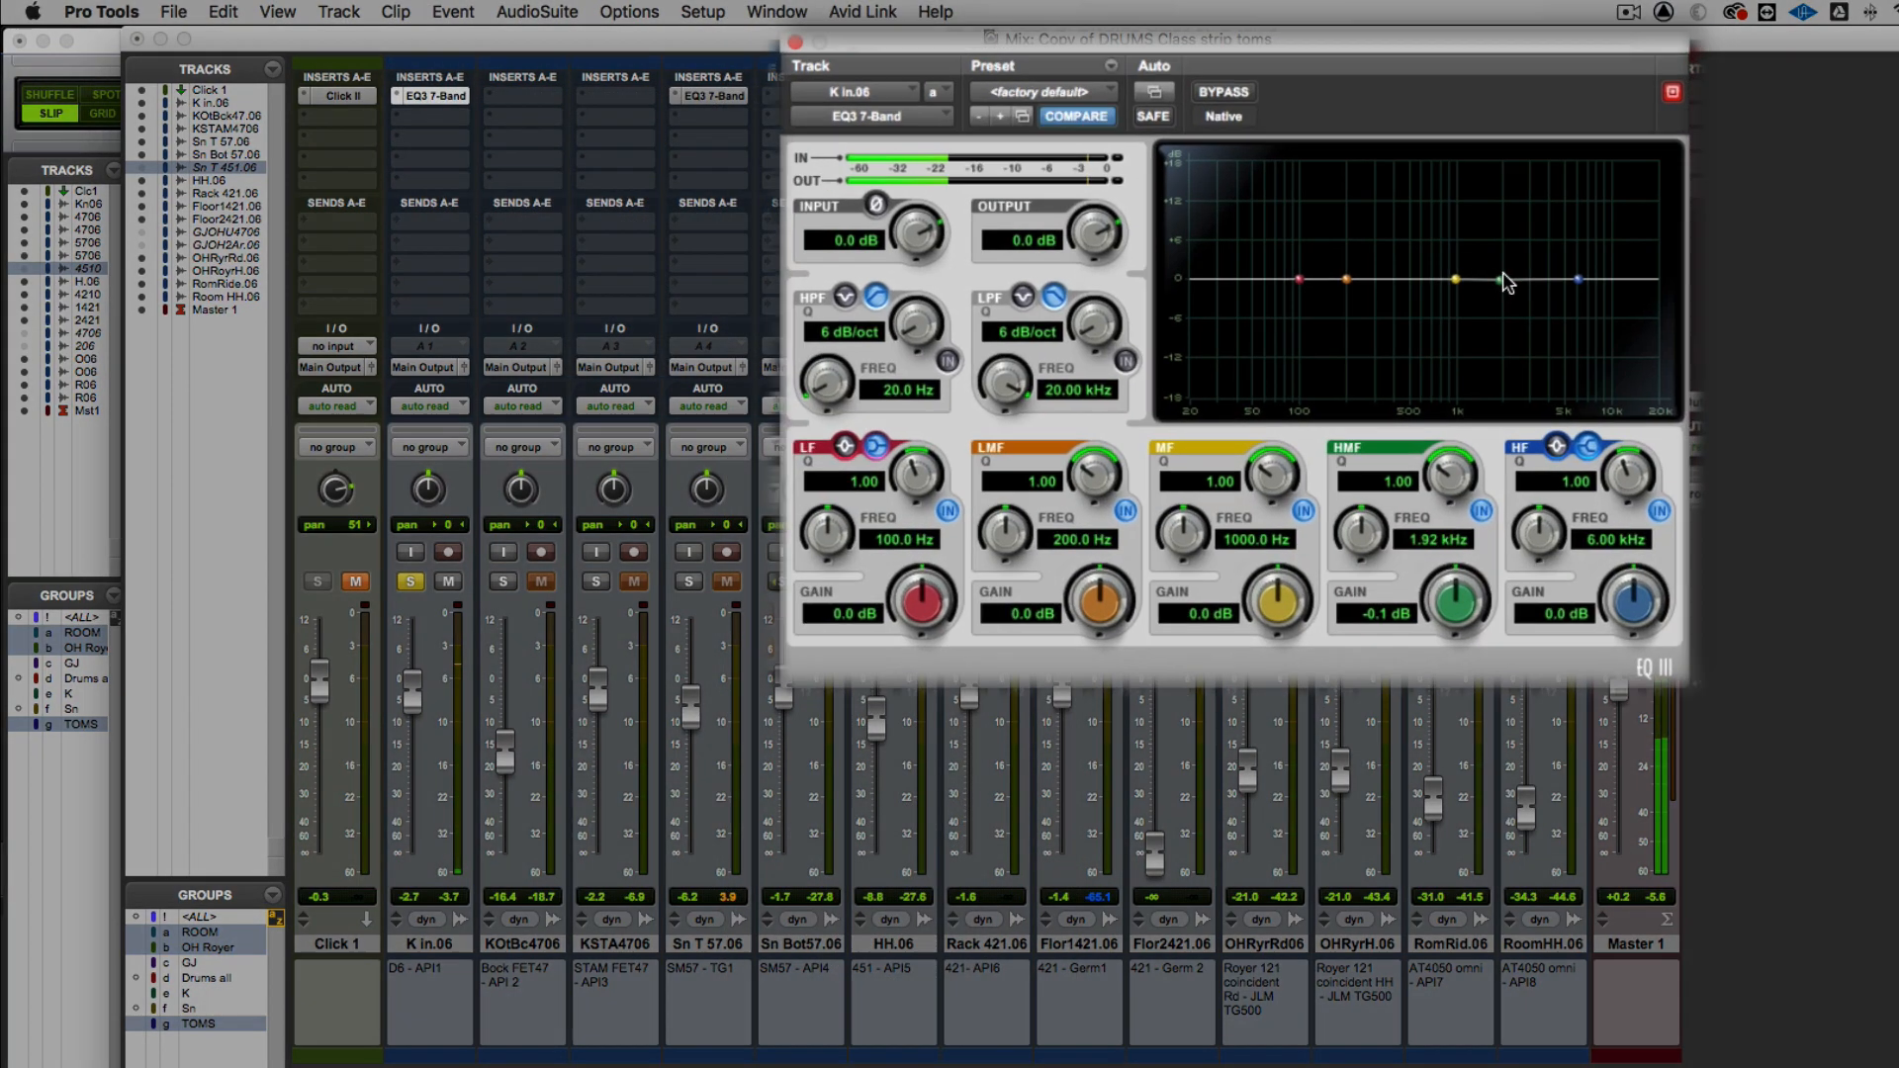
Shape the kick EQ with HMF at 2.92 kHz, +2.4 dB, LMF at 315.7 Hz, -2.0 dB, and LF at 119.4 Hz, +0.9 dB
{"action": "left_click_drag", "start_coordinate": [1469, 260], "coordinate": [1473, 219]}
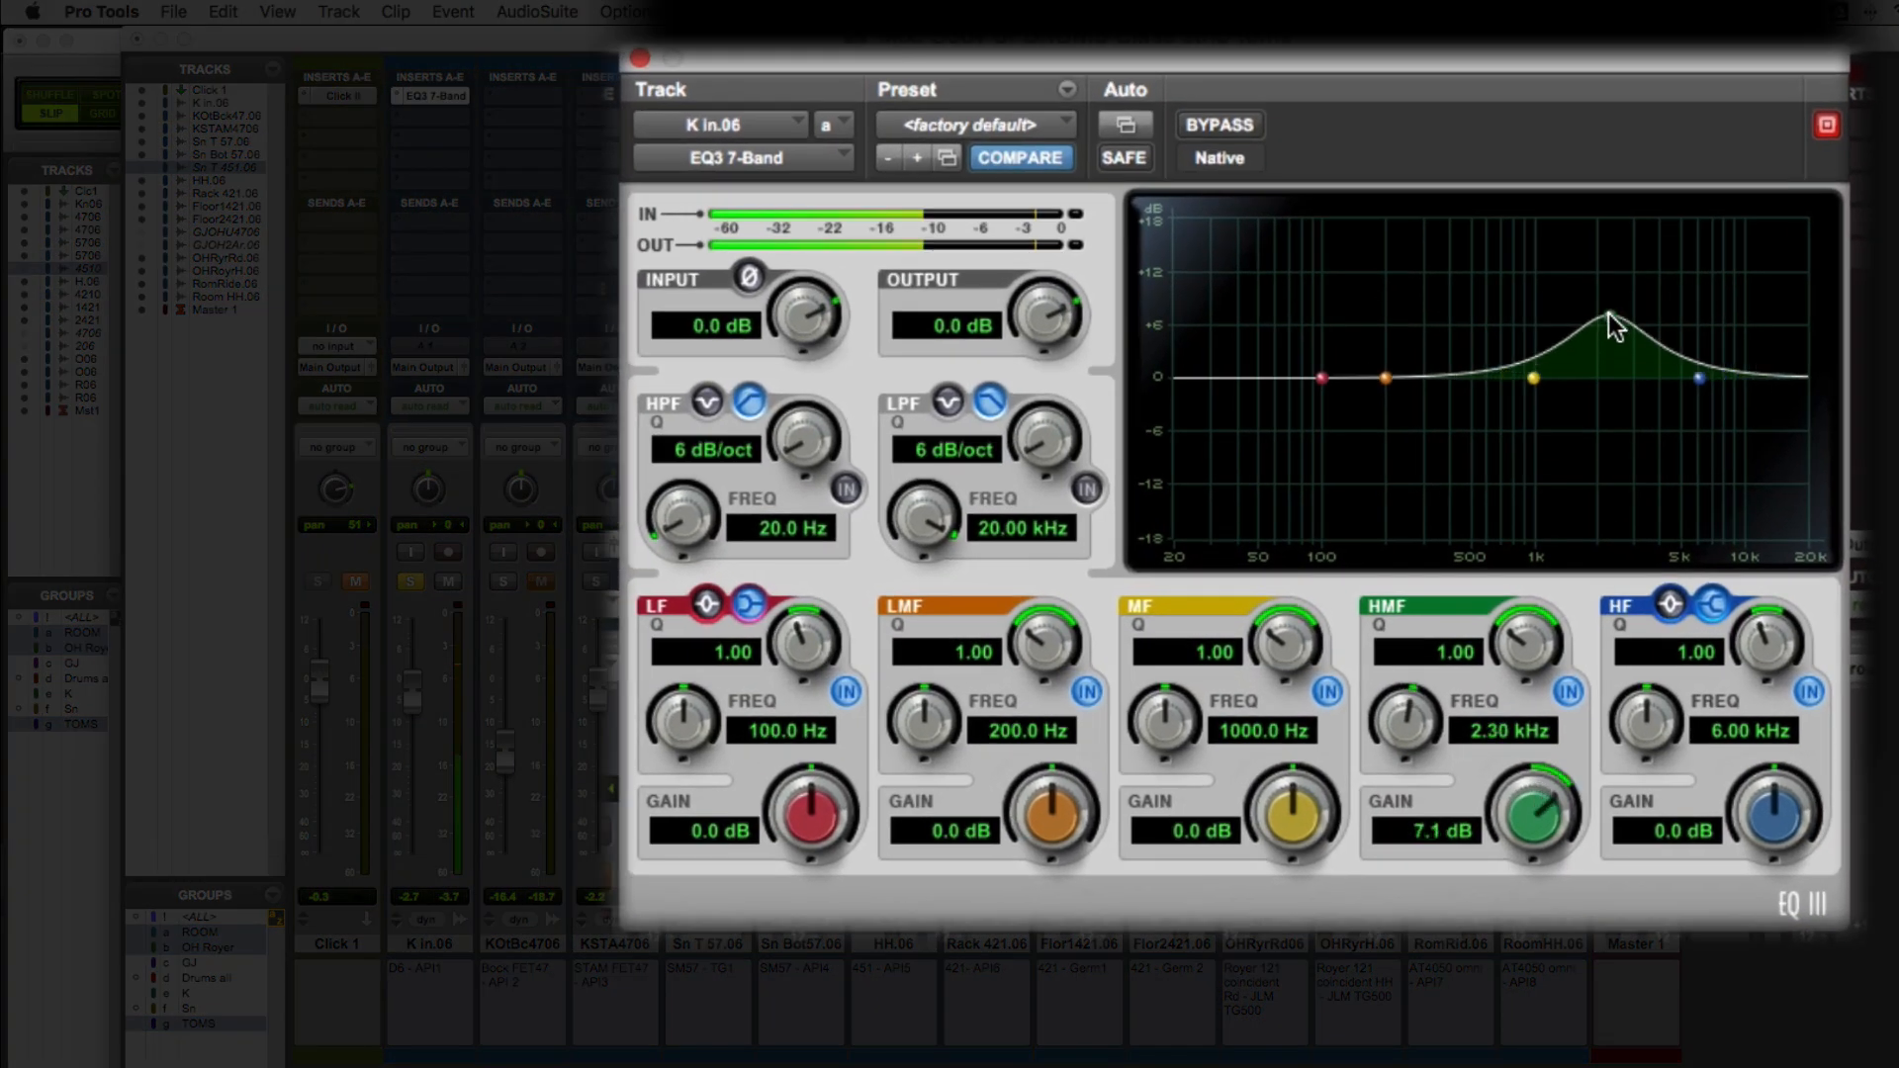
{"action": "left_click_drag", "start_coordinate": [1608, 312], "coordinate": [1628, 358]}
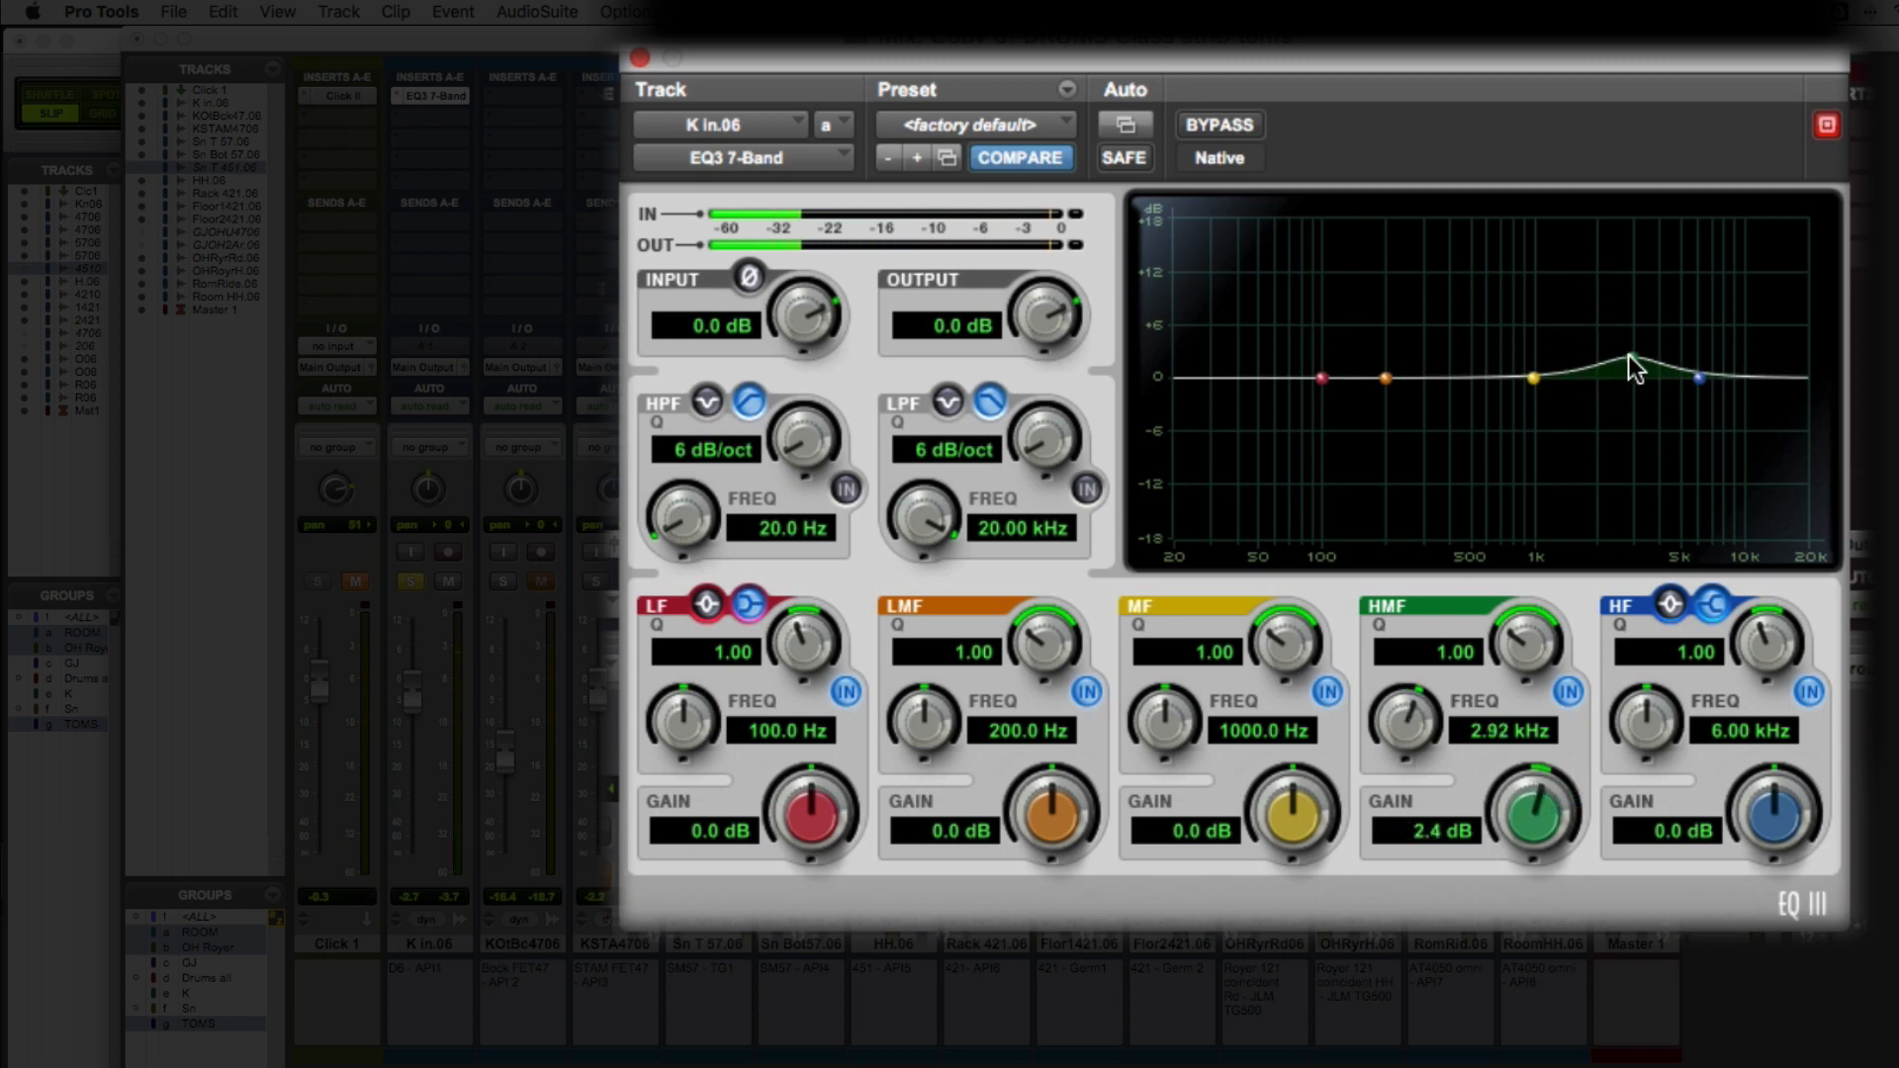
{"action": "left_click_drag", "start_coordinate": [1386, 378], "coordinate": [1337, 368]}
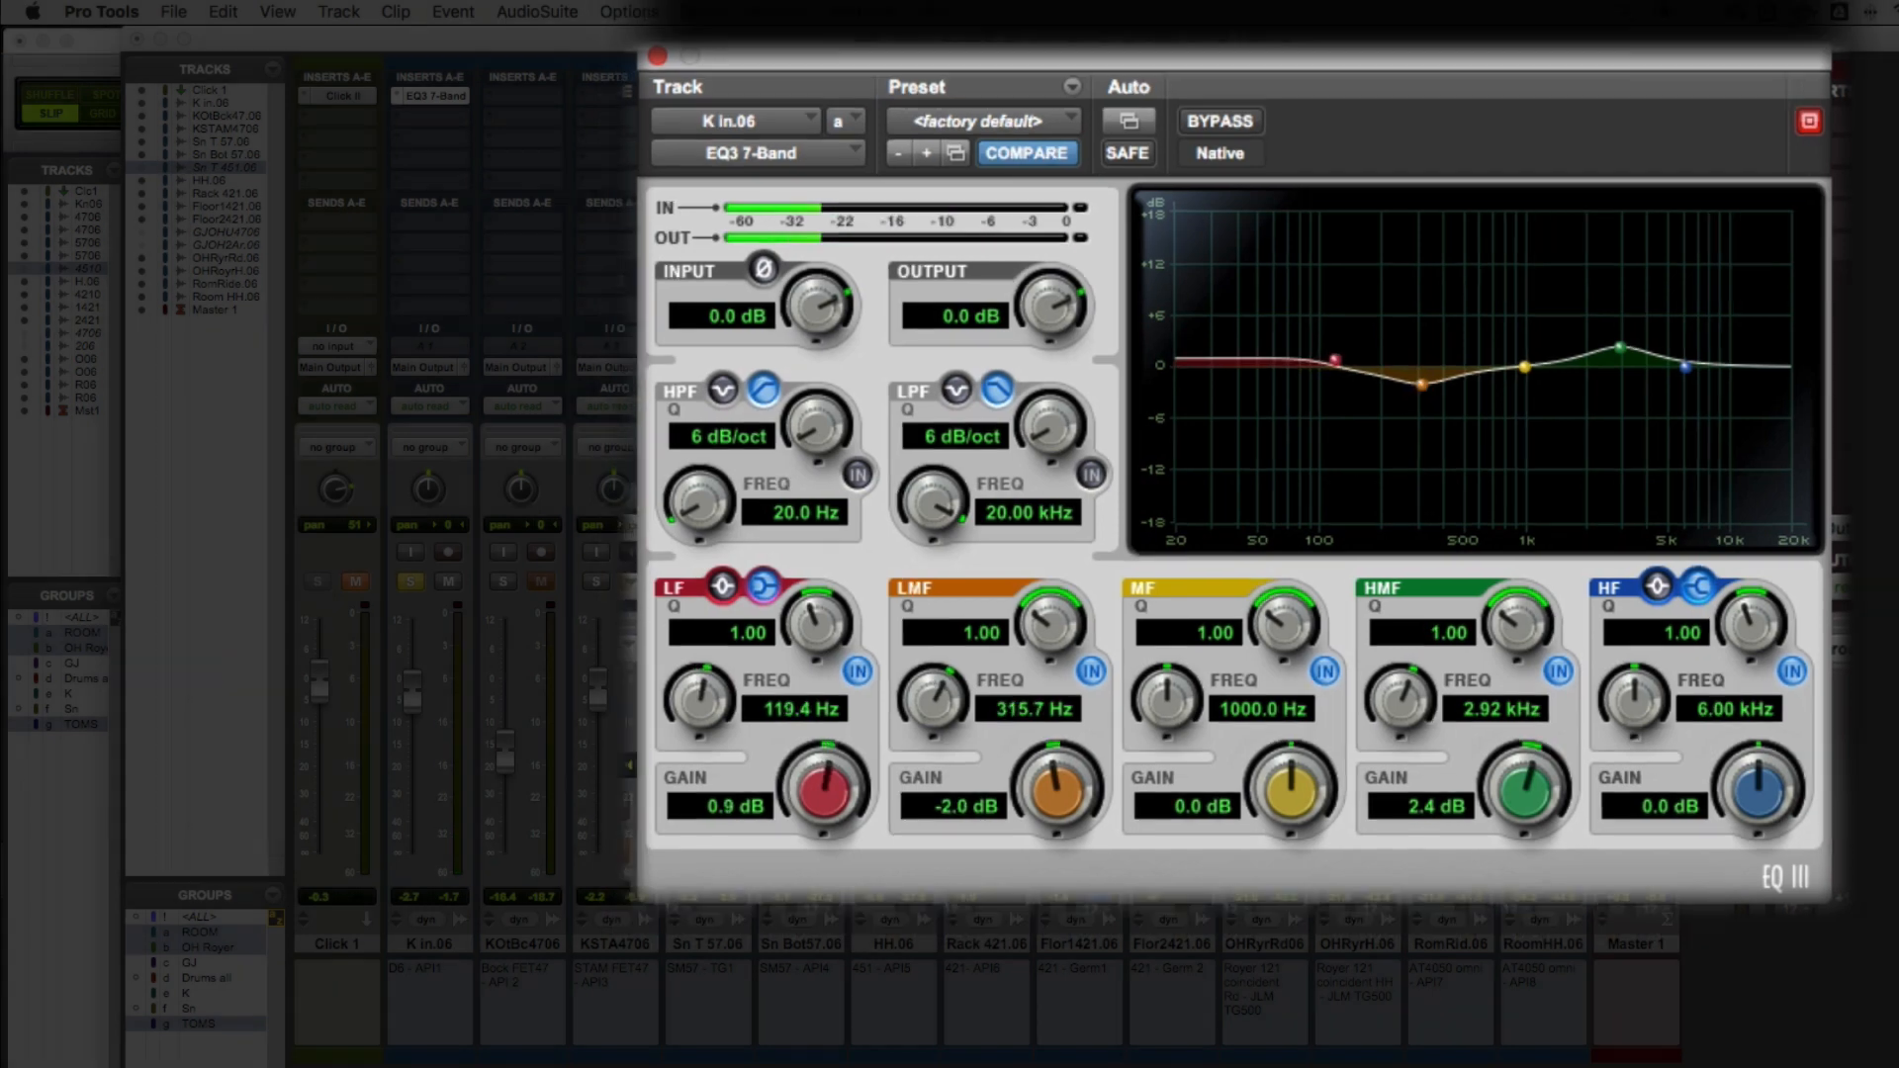
{"action": "left_click", "coordinate": [657, 56]}
{"action": "key", "text": "space"}
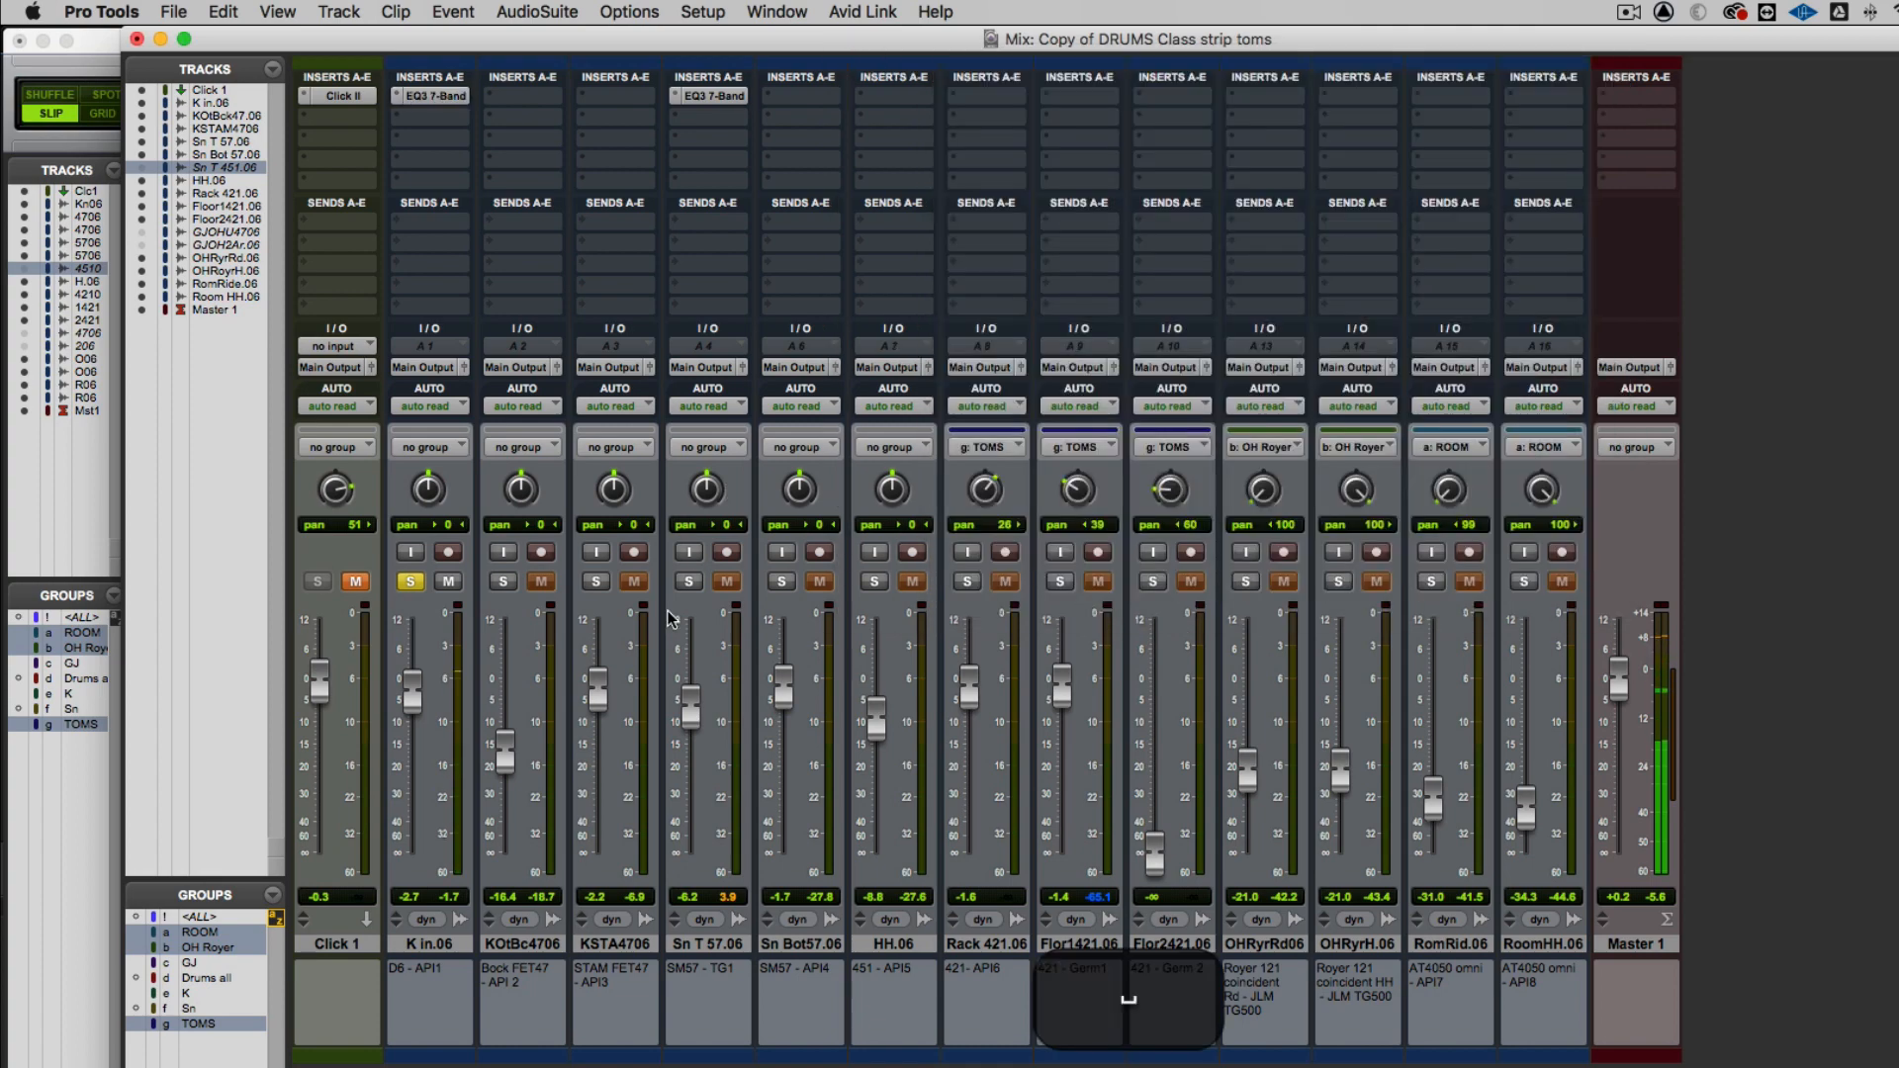
Unsolo the kick and, against the full drum mix, set the Sn T 57.06 EQ's MF gain to -4.9 dB
{"action": "left_click", "coordinate": [405, 584]}
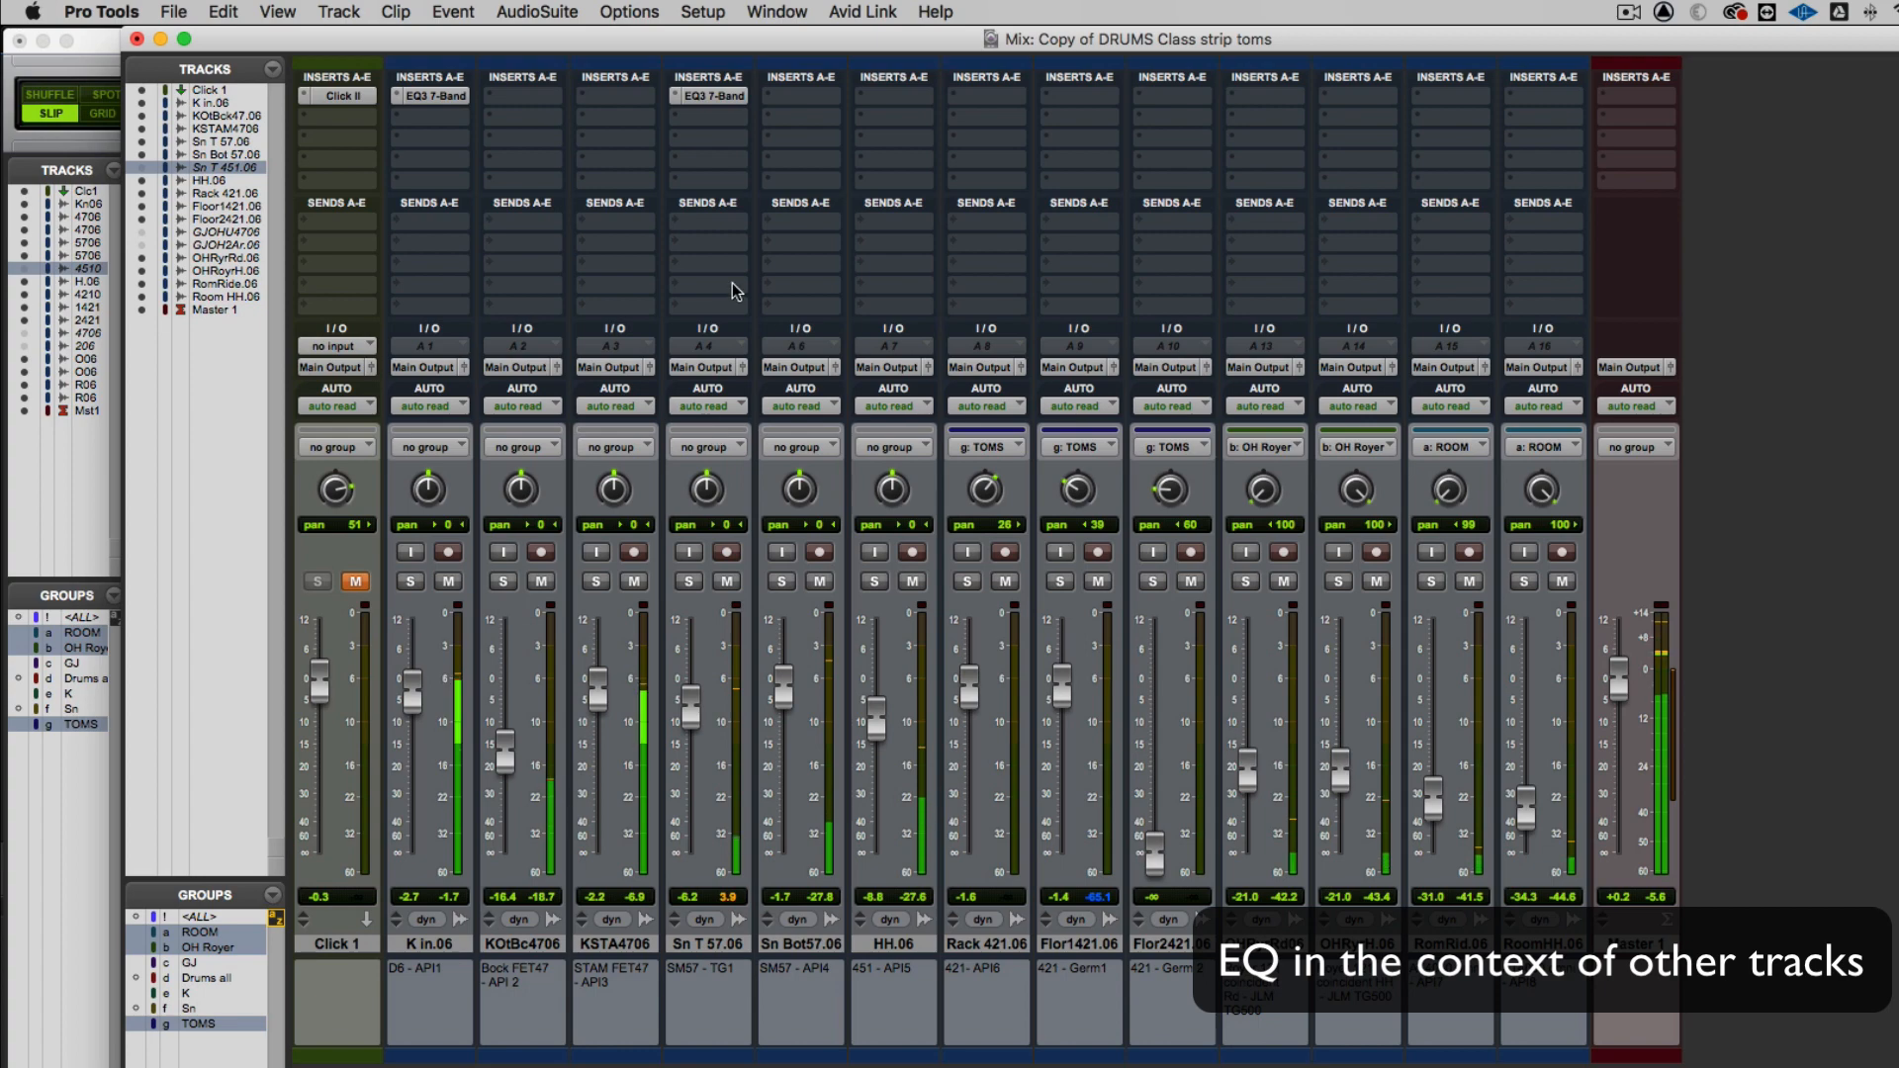
{"action": "left_click", "coordinate": [706, 96]}
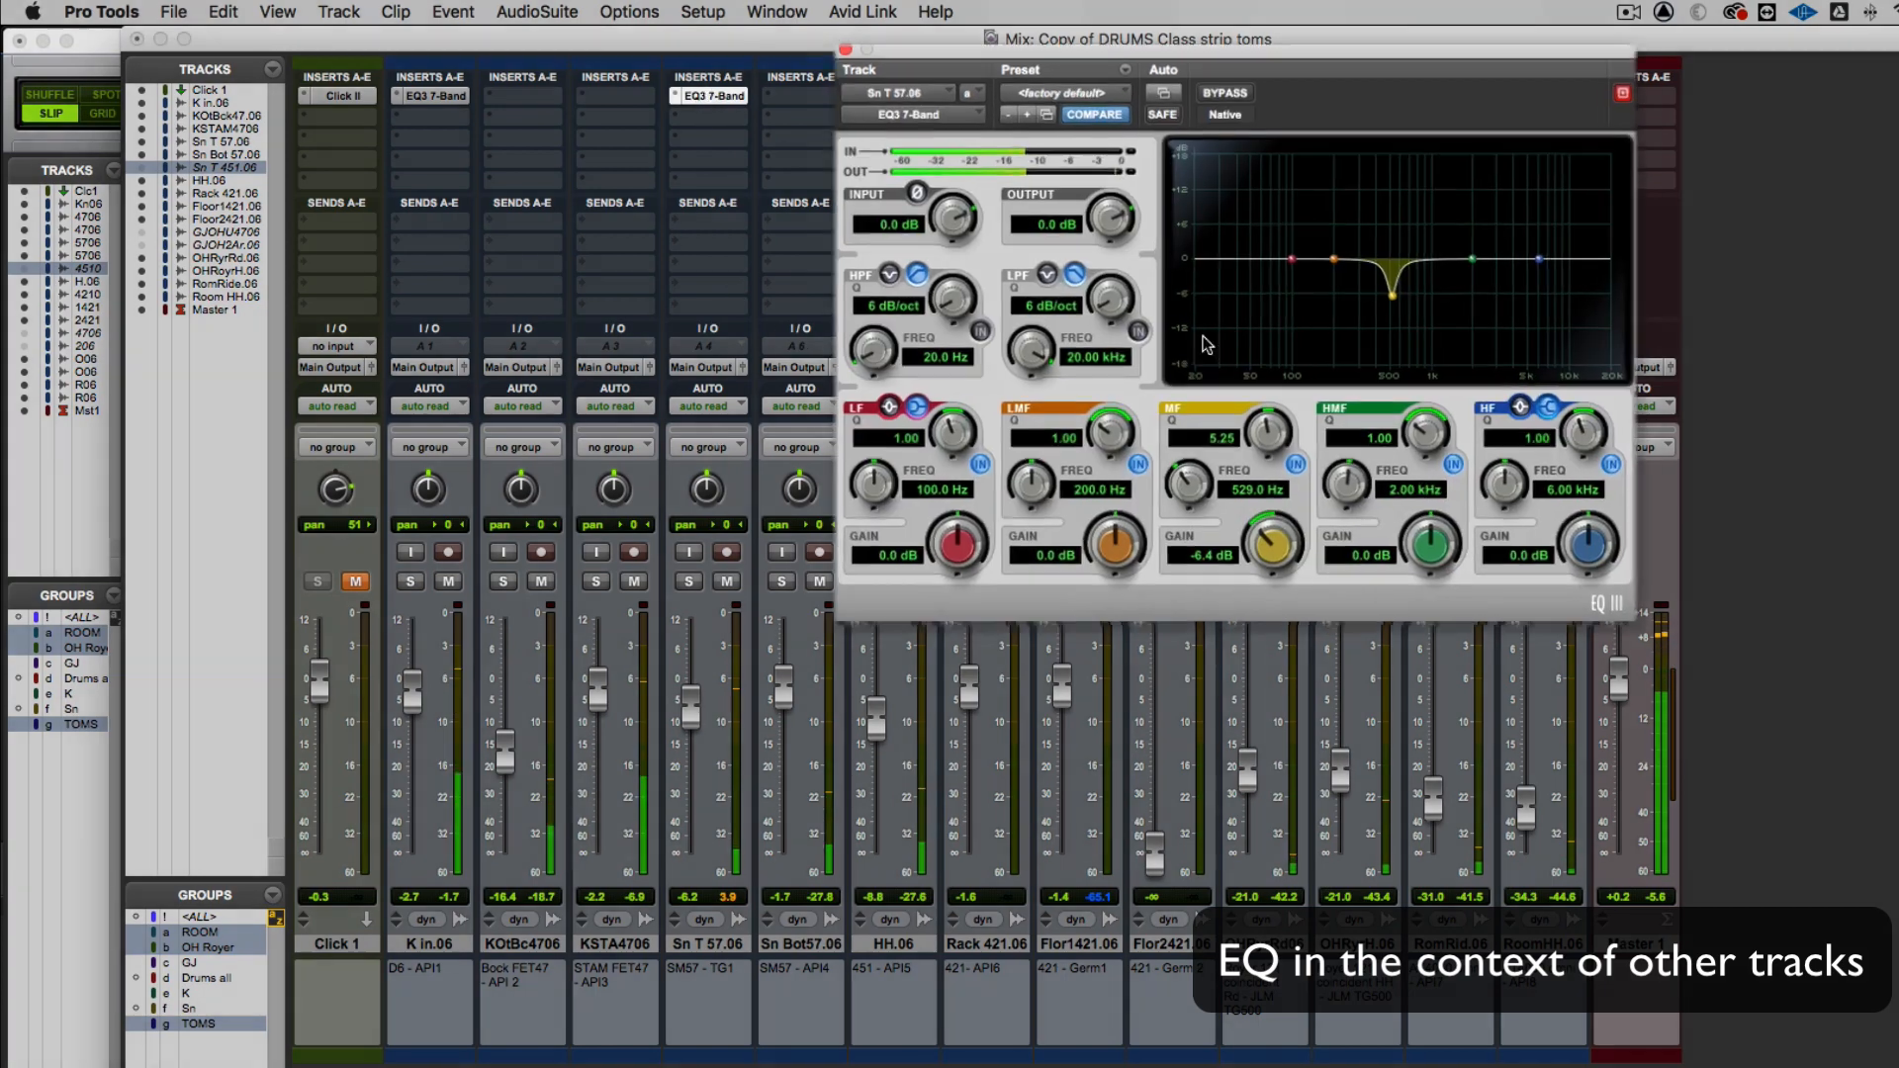
{"action": "left_click_drag", "start_coordinate": [1272, 585], "coordinate": [1272, 578]}
{"action": "key", "text": "space"}
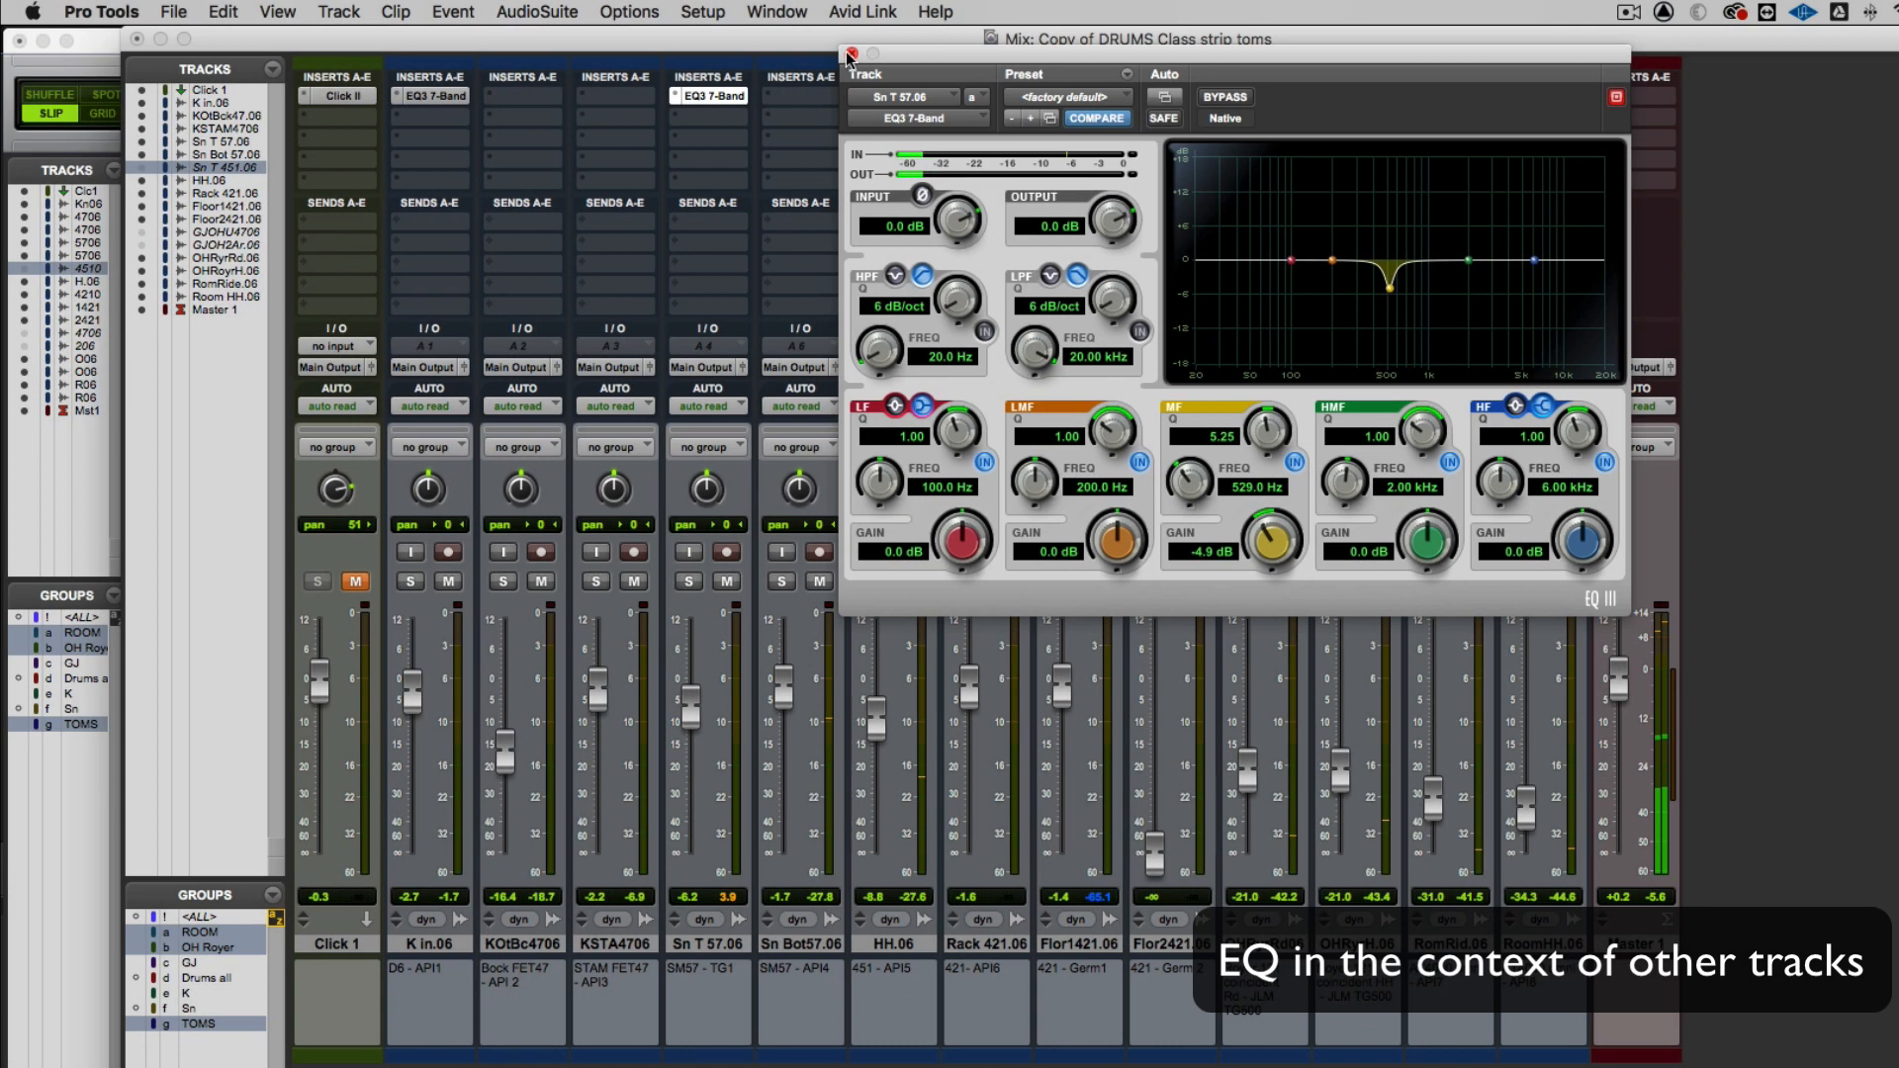
{"action": "left_click", "coordinate": [842, 47]}
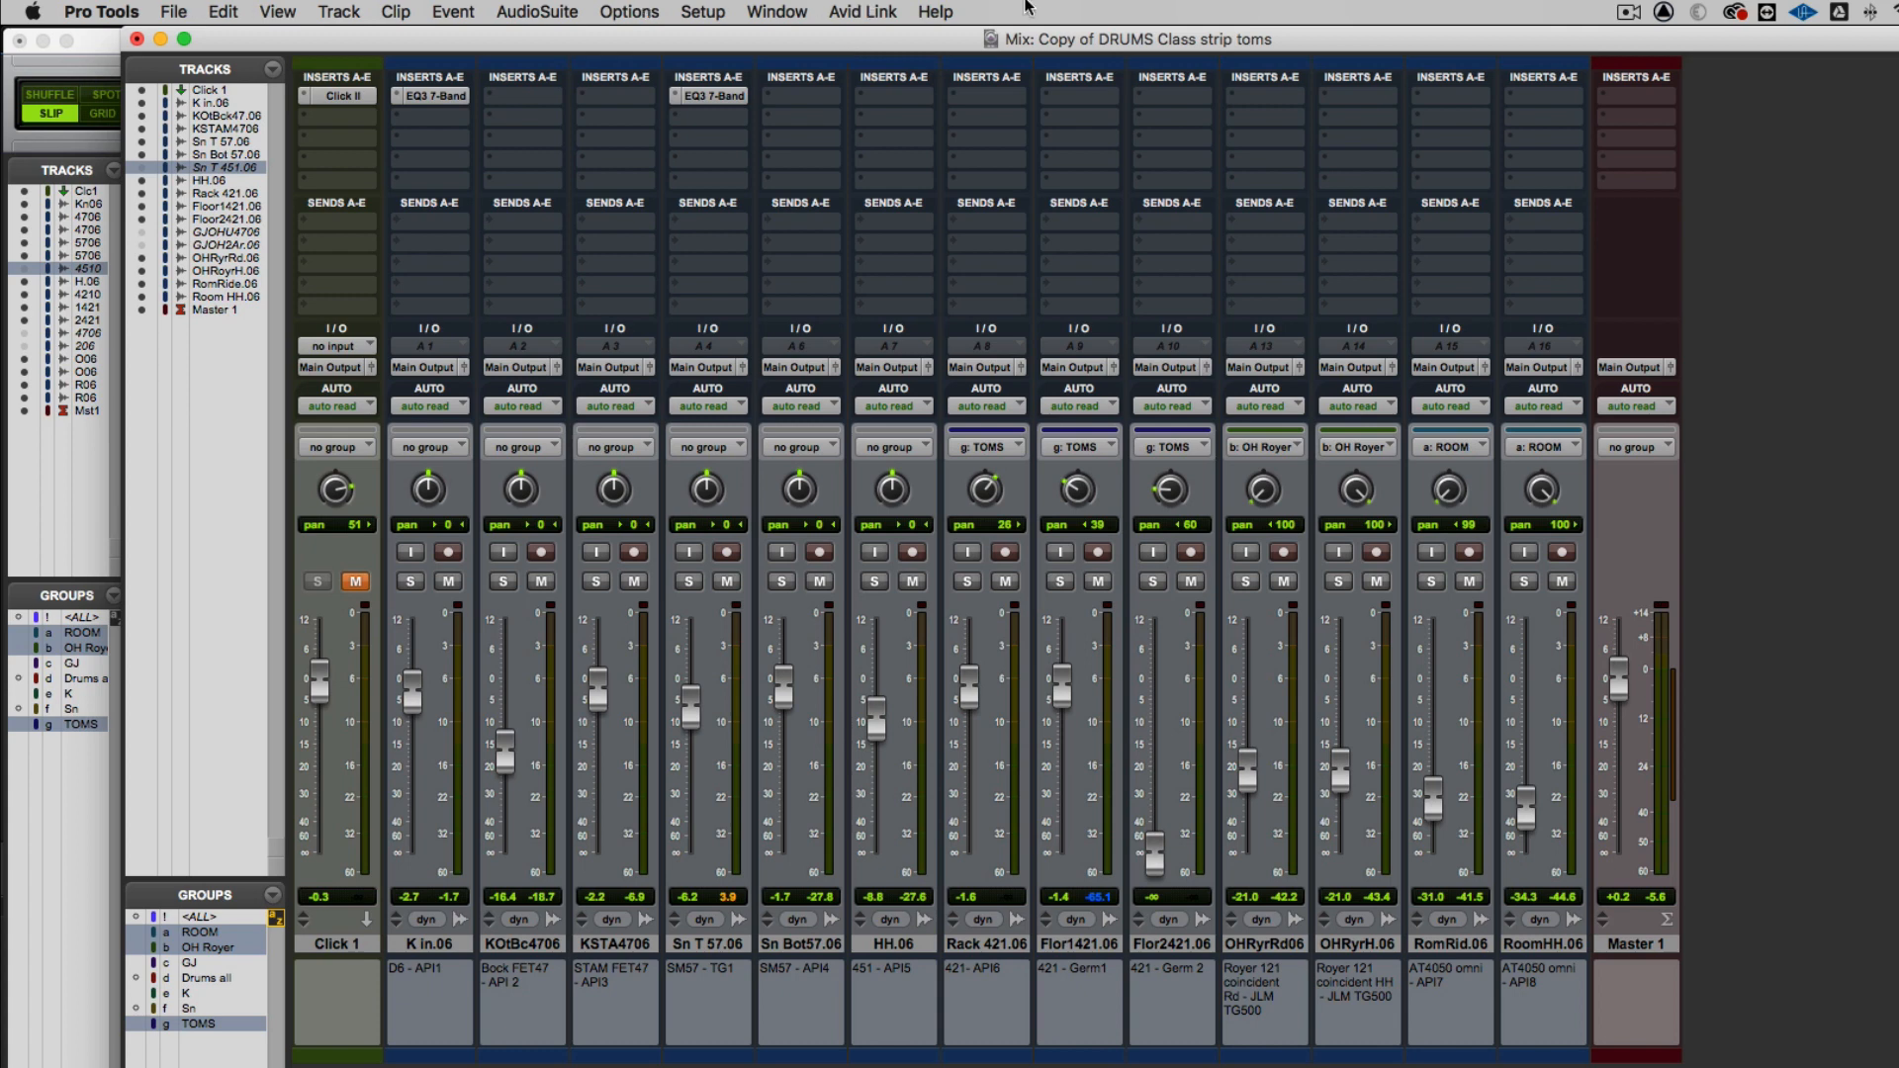
Solo Sn T 57.06 and insert a mono Pro Compressor on its second insert slot
{"action": "left_click", "coordinate": [689, 582]}
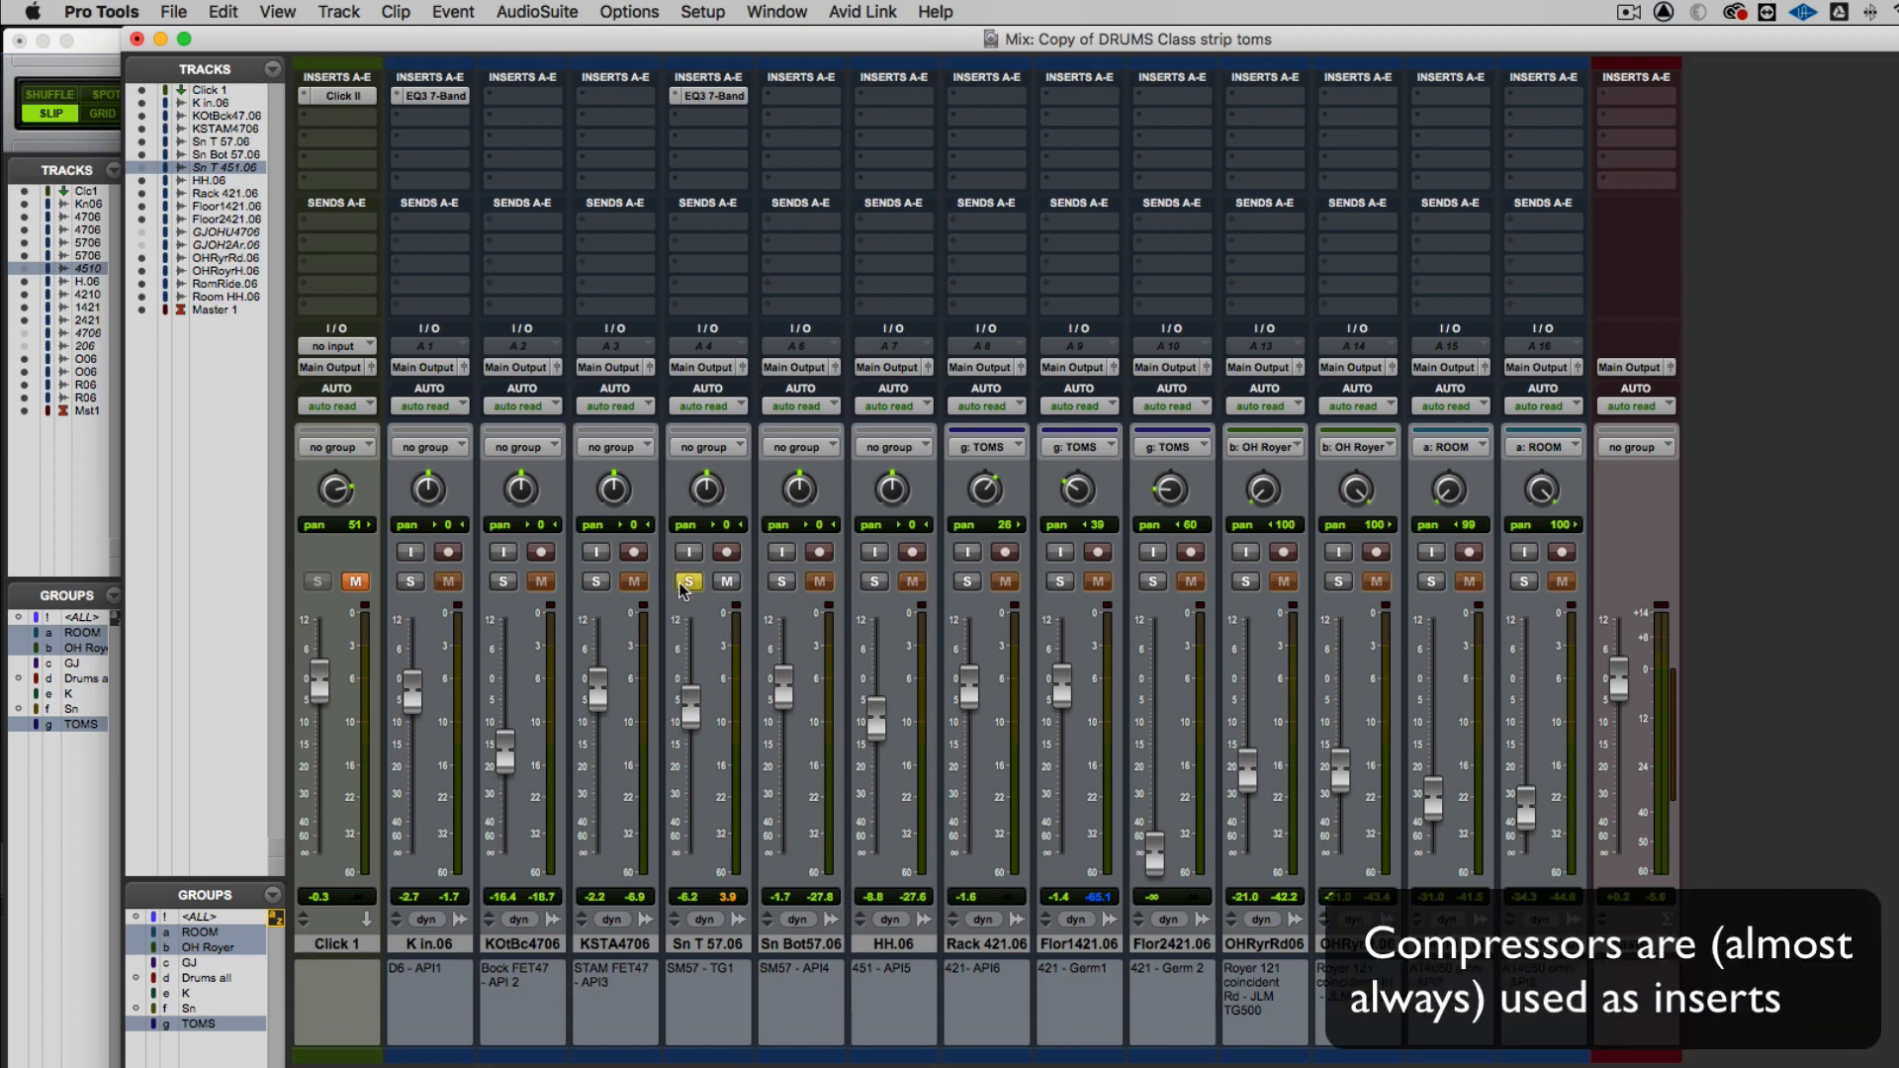
{"action": "left_click", "coordinate": [670, 120]}
{"action": "mouse_move", "coordinate": [751, 118]}
{"action": "mouse_move", "coordinate": [893, 123]}
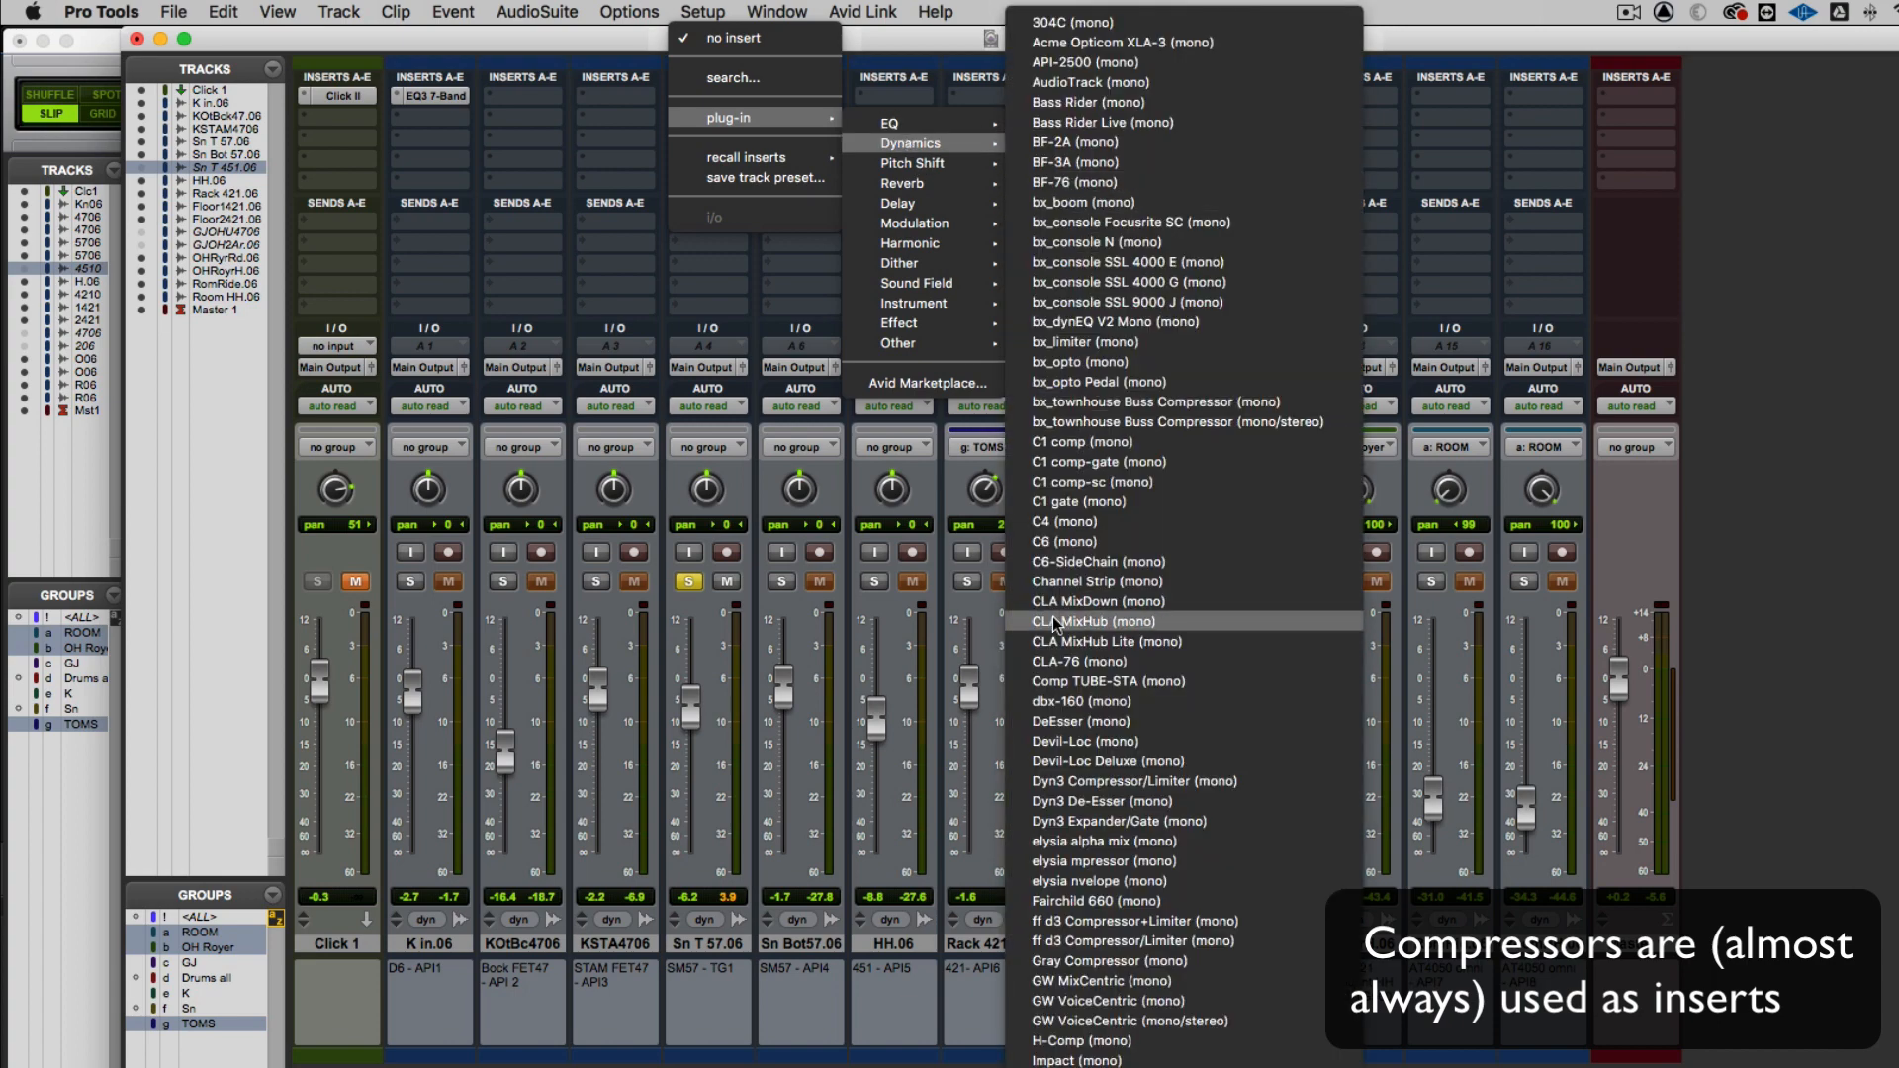
{"action": "scroll", "coordinate": [1177, 544], "scroll_direction": "down", "scroll_amount": 10}
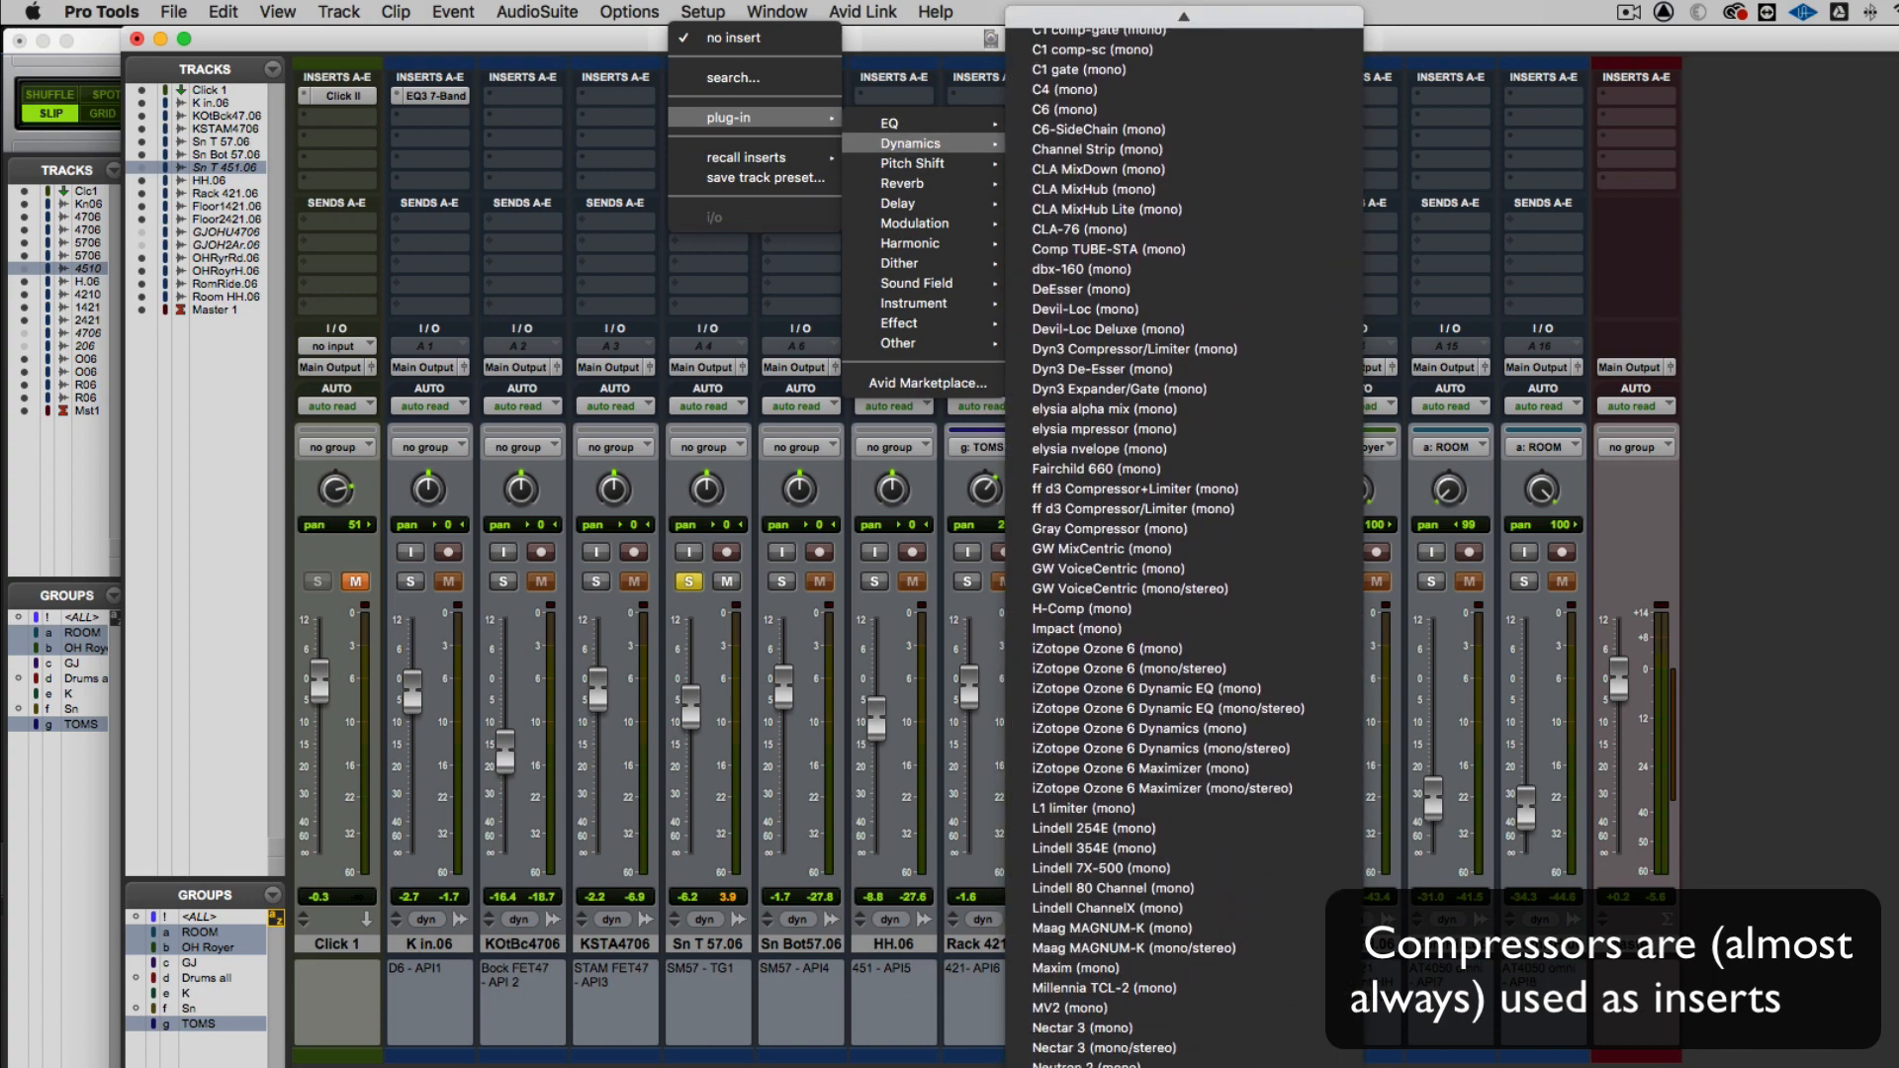
{"action": "scroll", "coordinate": [1190, 867], "scroll_direction": "down", "scroll_amount": 12}
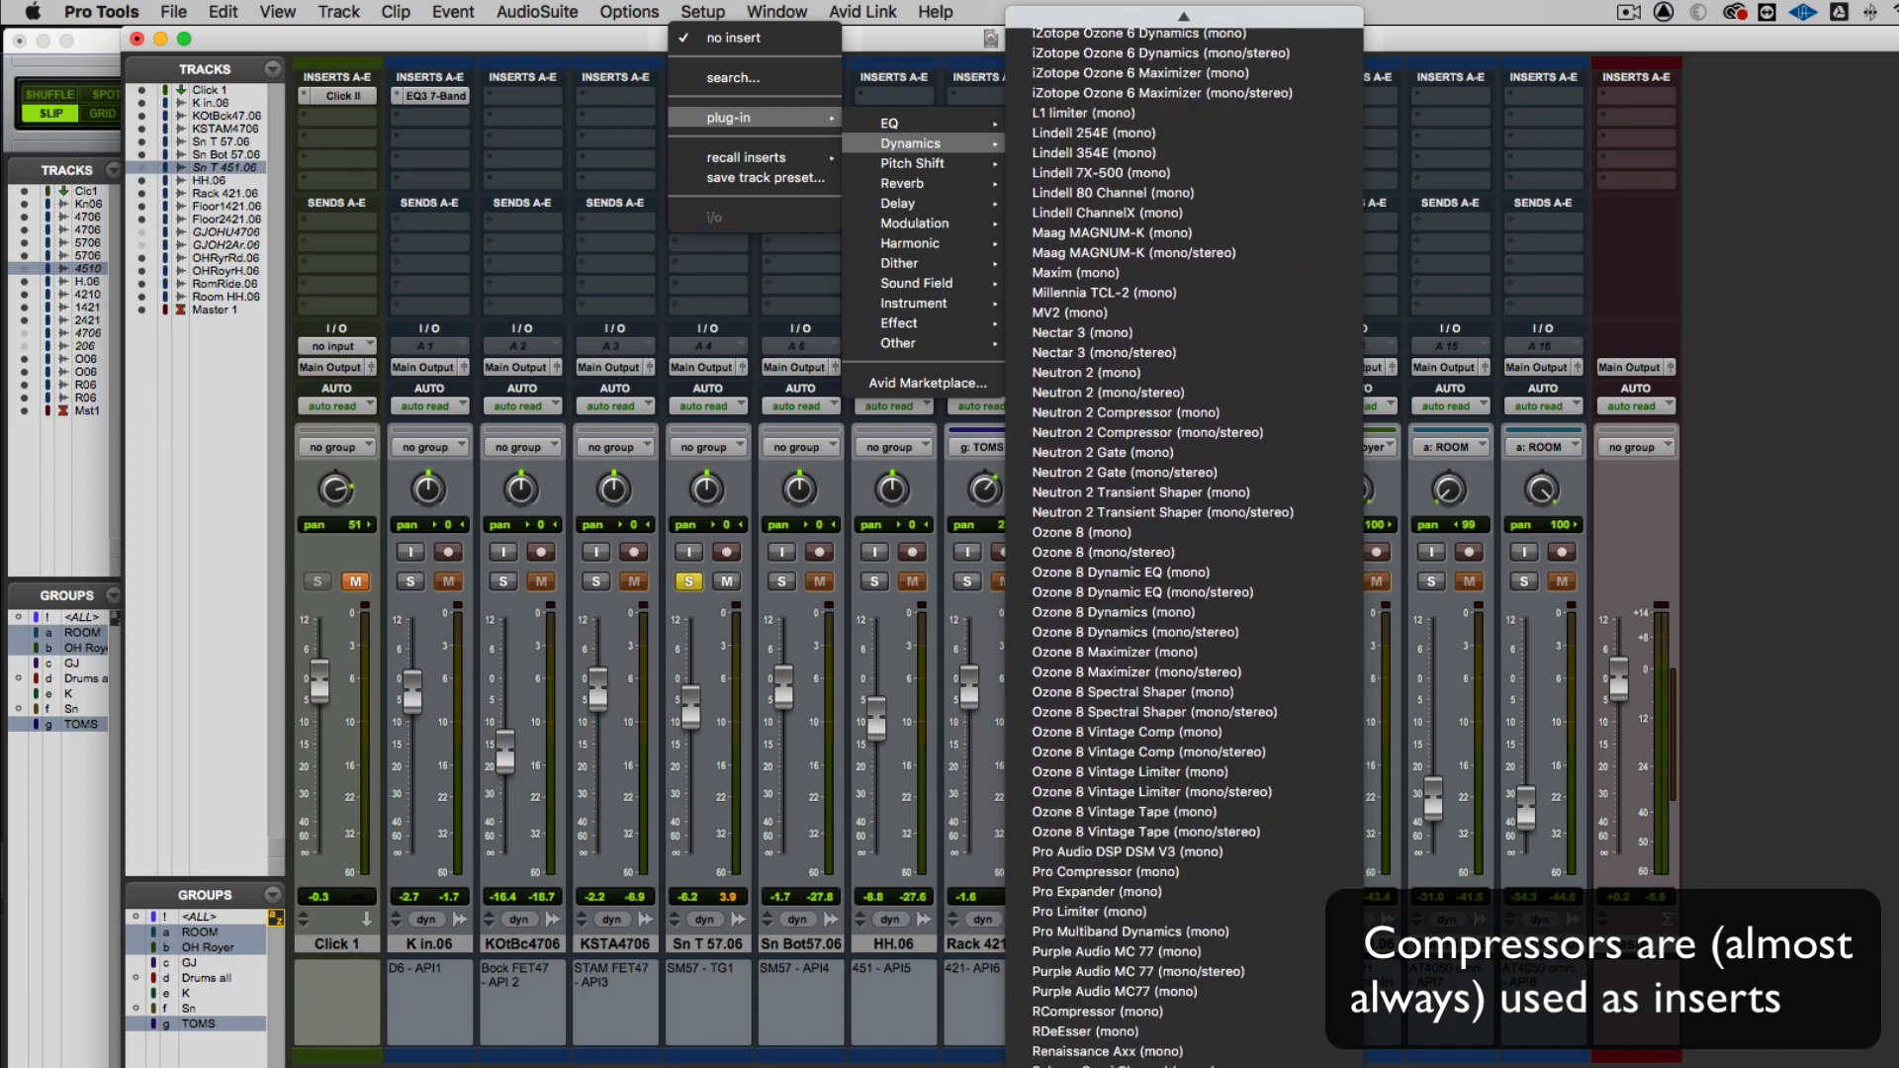
{"action": "left_click", "coordinate": [1142, 683]}
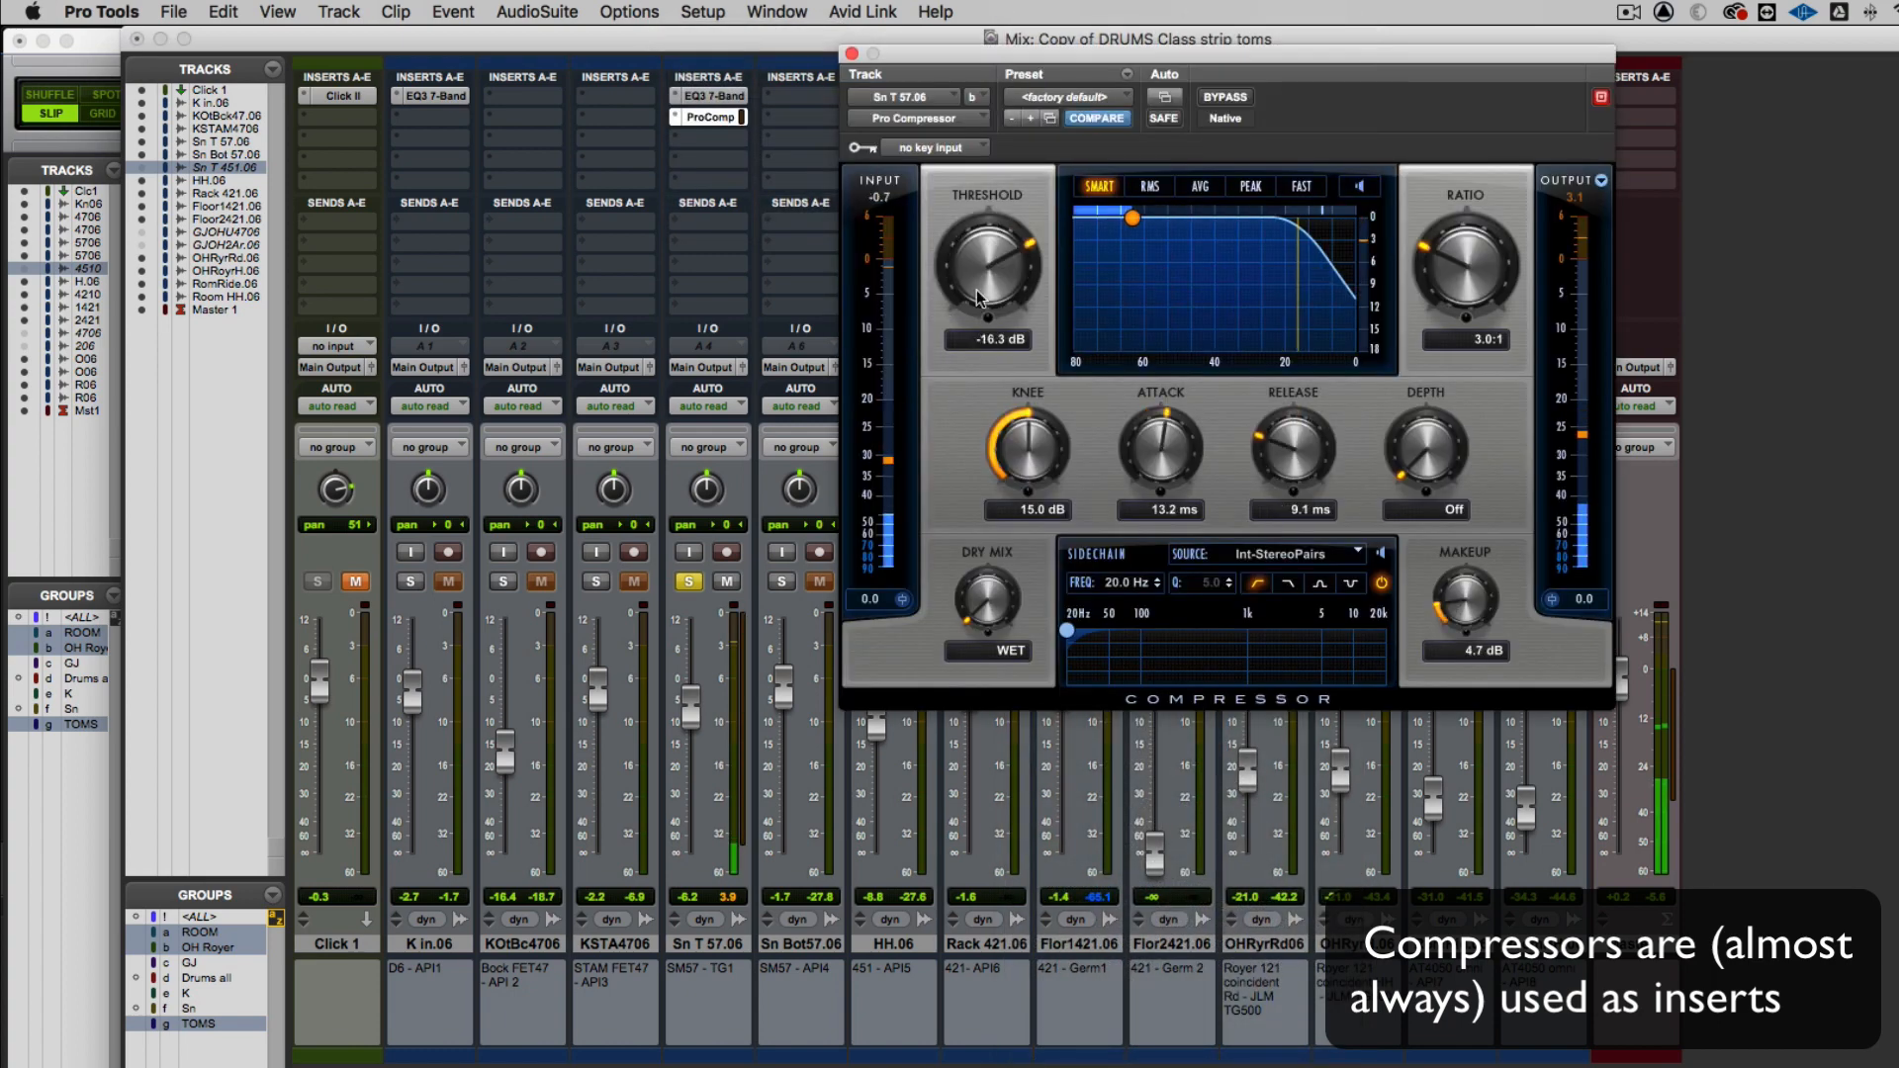
Set the snare compressor's threshold to -20.2 dB and ratio to 3.7:1, comparing the sound with the plug-in bypassed
{"action": "left_click_drag", "start_coordinate": [976, 298], "coordinate": [977, 290]}
{"action": "left_click_drag", "start_coordinate": [1513, 277], "coordinate": [1511, 255]}
{"action": "left_click_drag", "start_coordinate": [911, 259], "coordinate": [911, 273]}
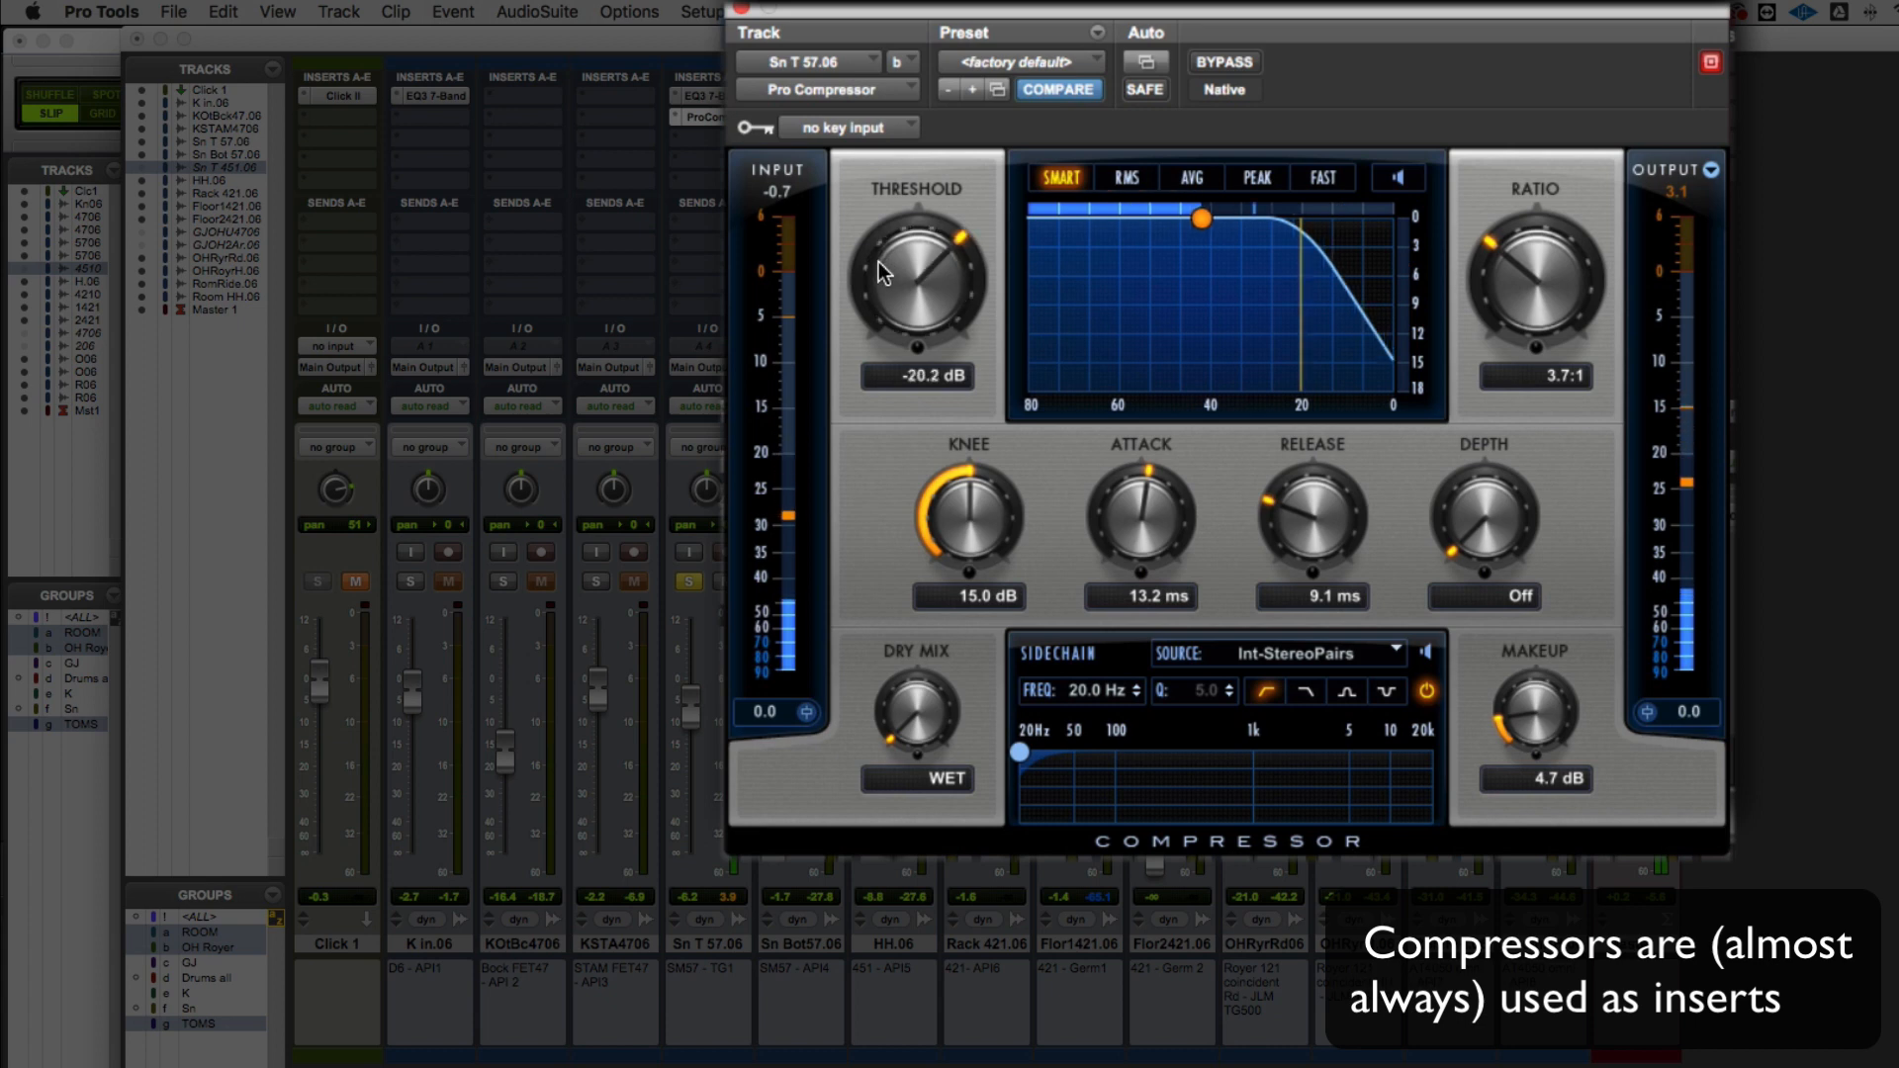
{"action": "left_click", "coordinate": [1227, 63]}
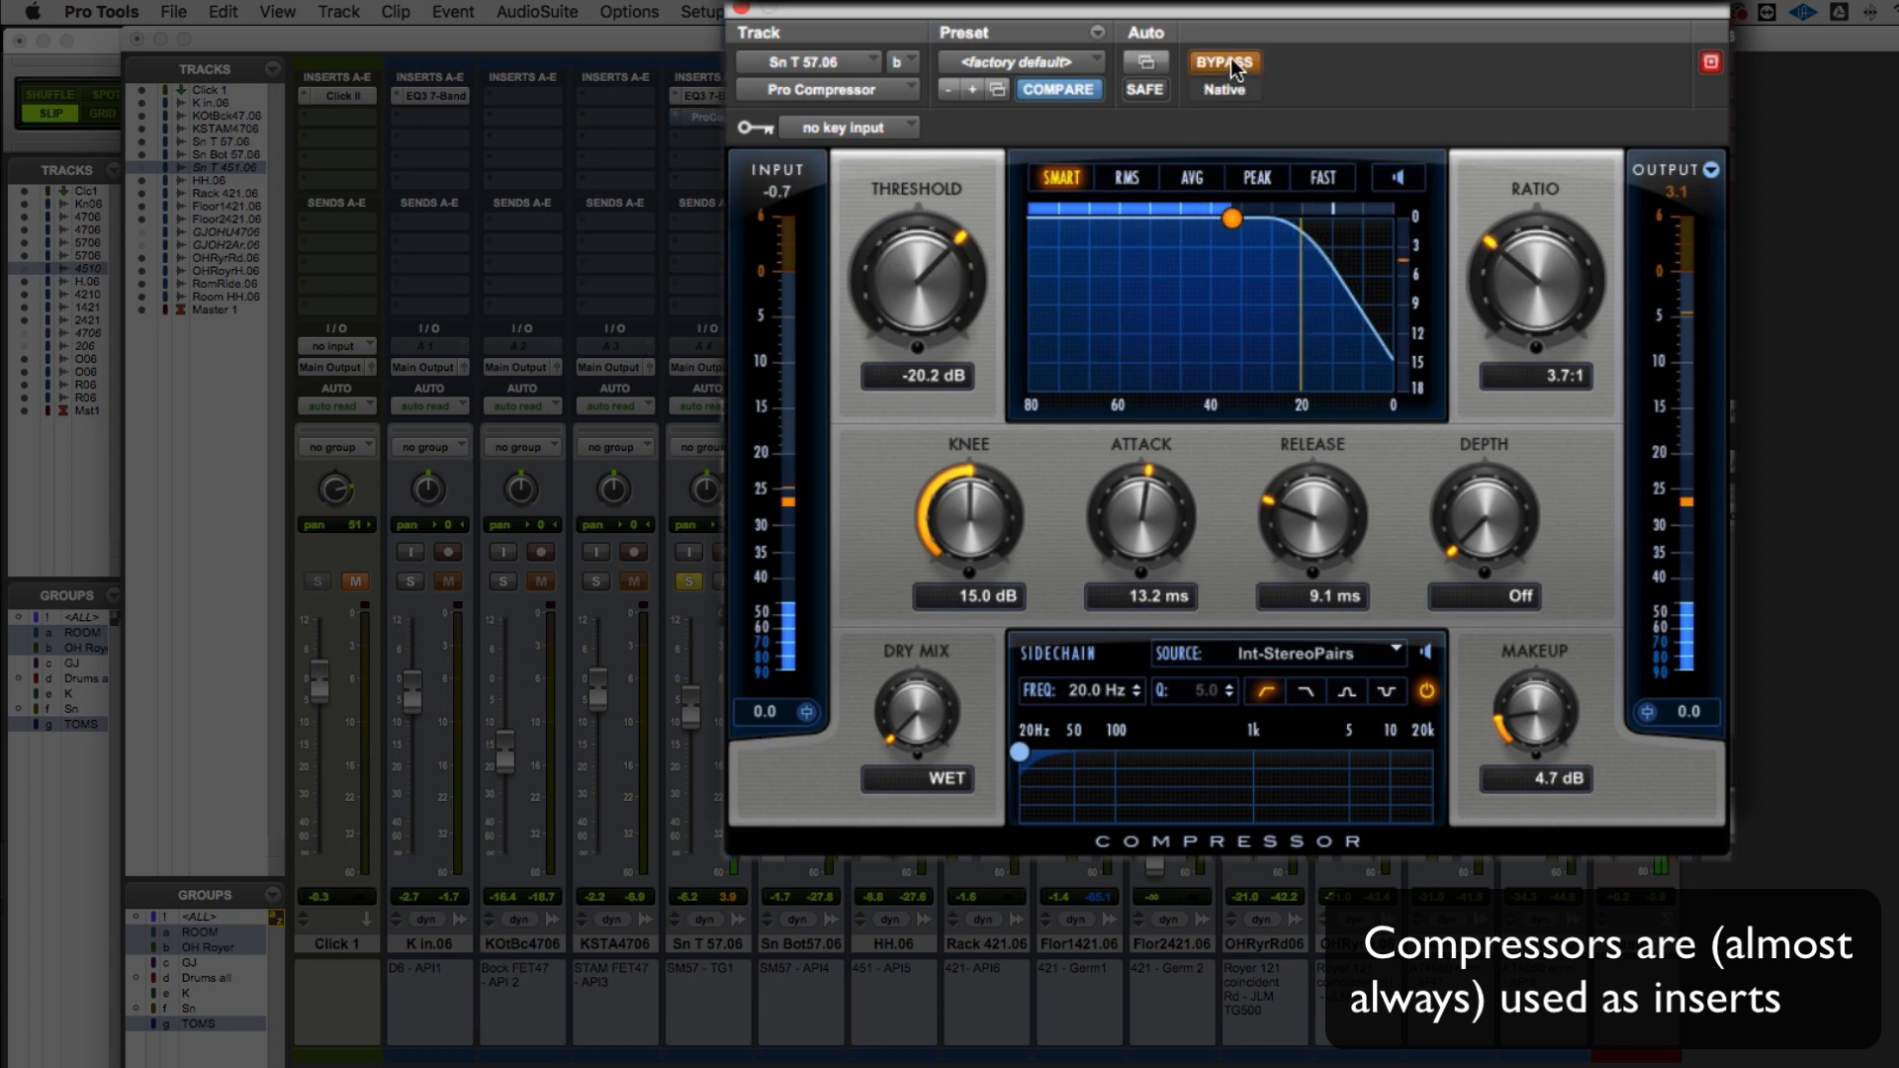
{"action": "left_click", "coordinate": [1229, 62]}
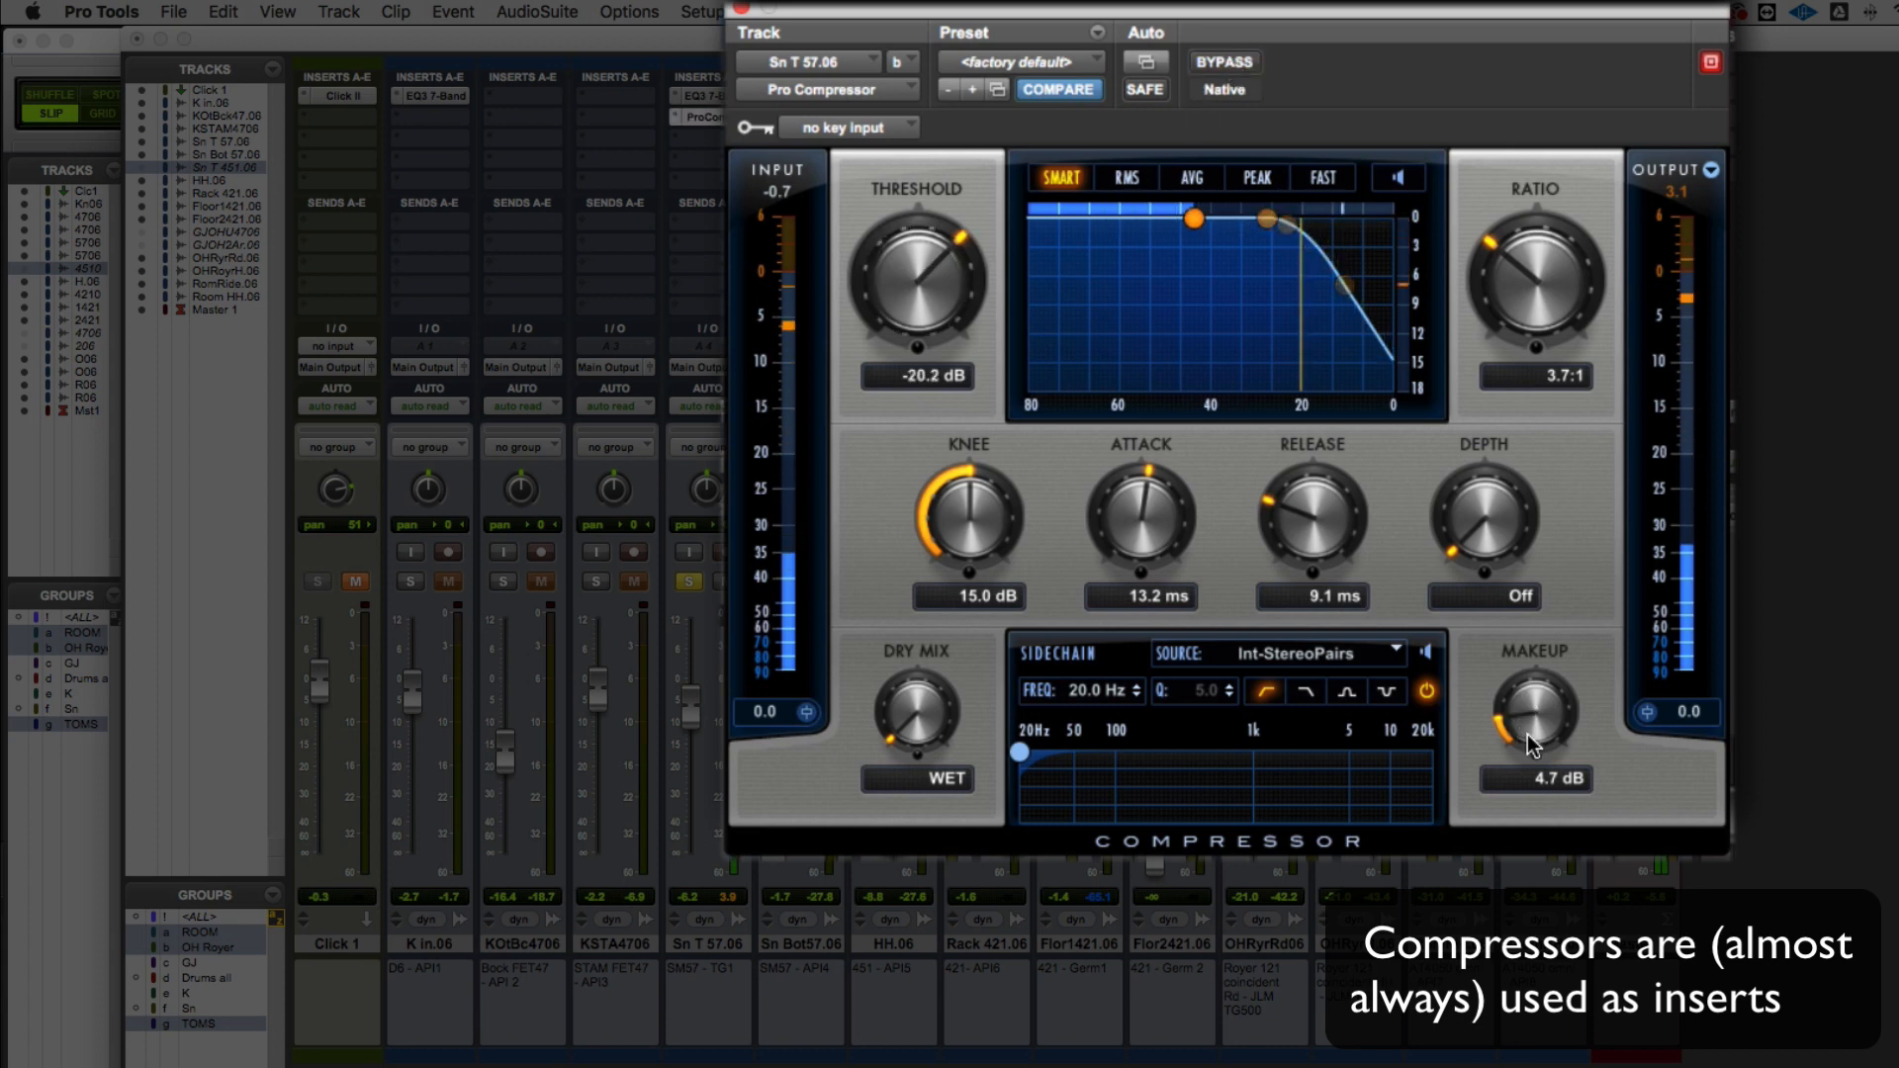
Set the compressor's makeup gain to 4.3 dB by comparing against bypass, re-enable and close it, and unsolo Sn T 57.06
{"action": "mouse_move", "coordinate": [1525, 741]}
{"action": "left_mouse_down"}
{"action": "mouse_move", "coordinate": [1524, 712]}
{"action": "mouse_move", "coordinate": [1520, 734]}
{"action": "left_mouse_up"}
{"action": "left_click", "coordinate": [1218, 69]}
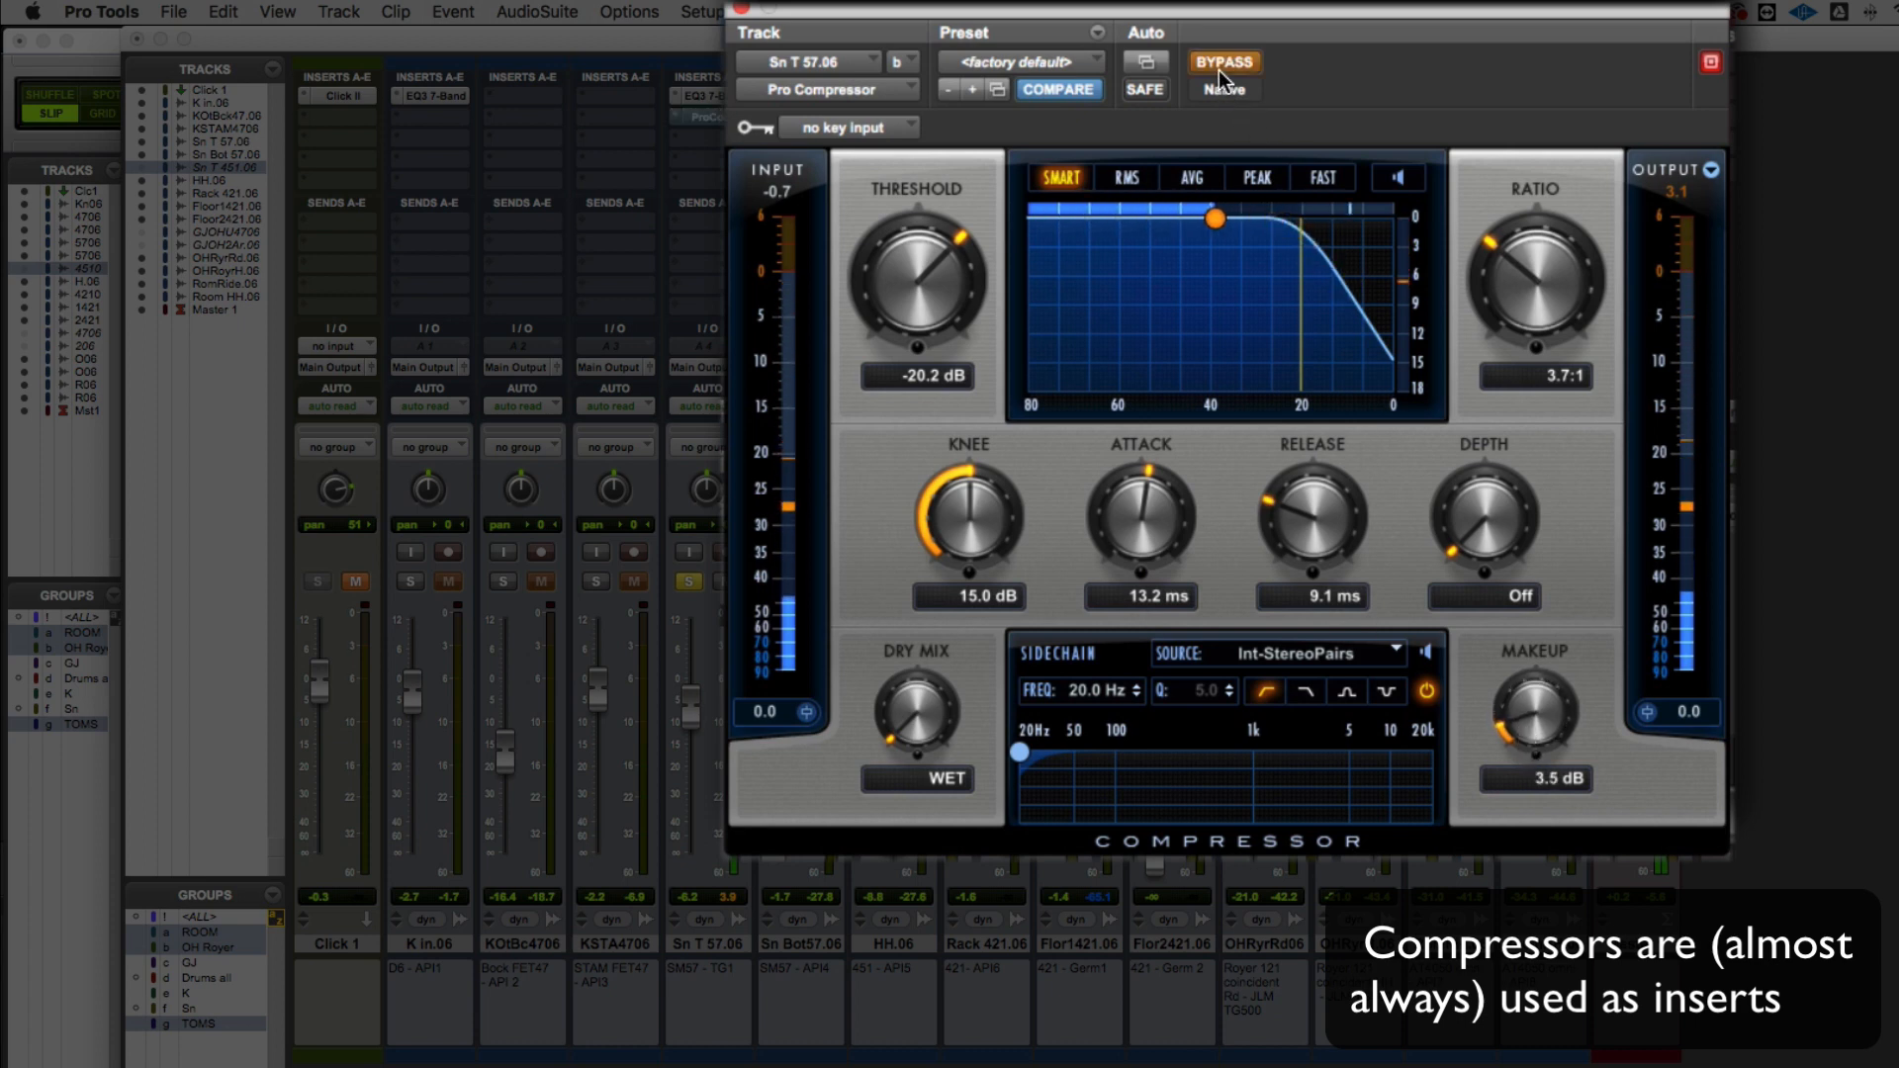
{"action": "left_click", "coordinate": [1218, 70]}
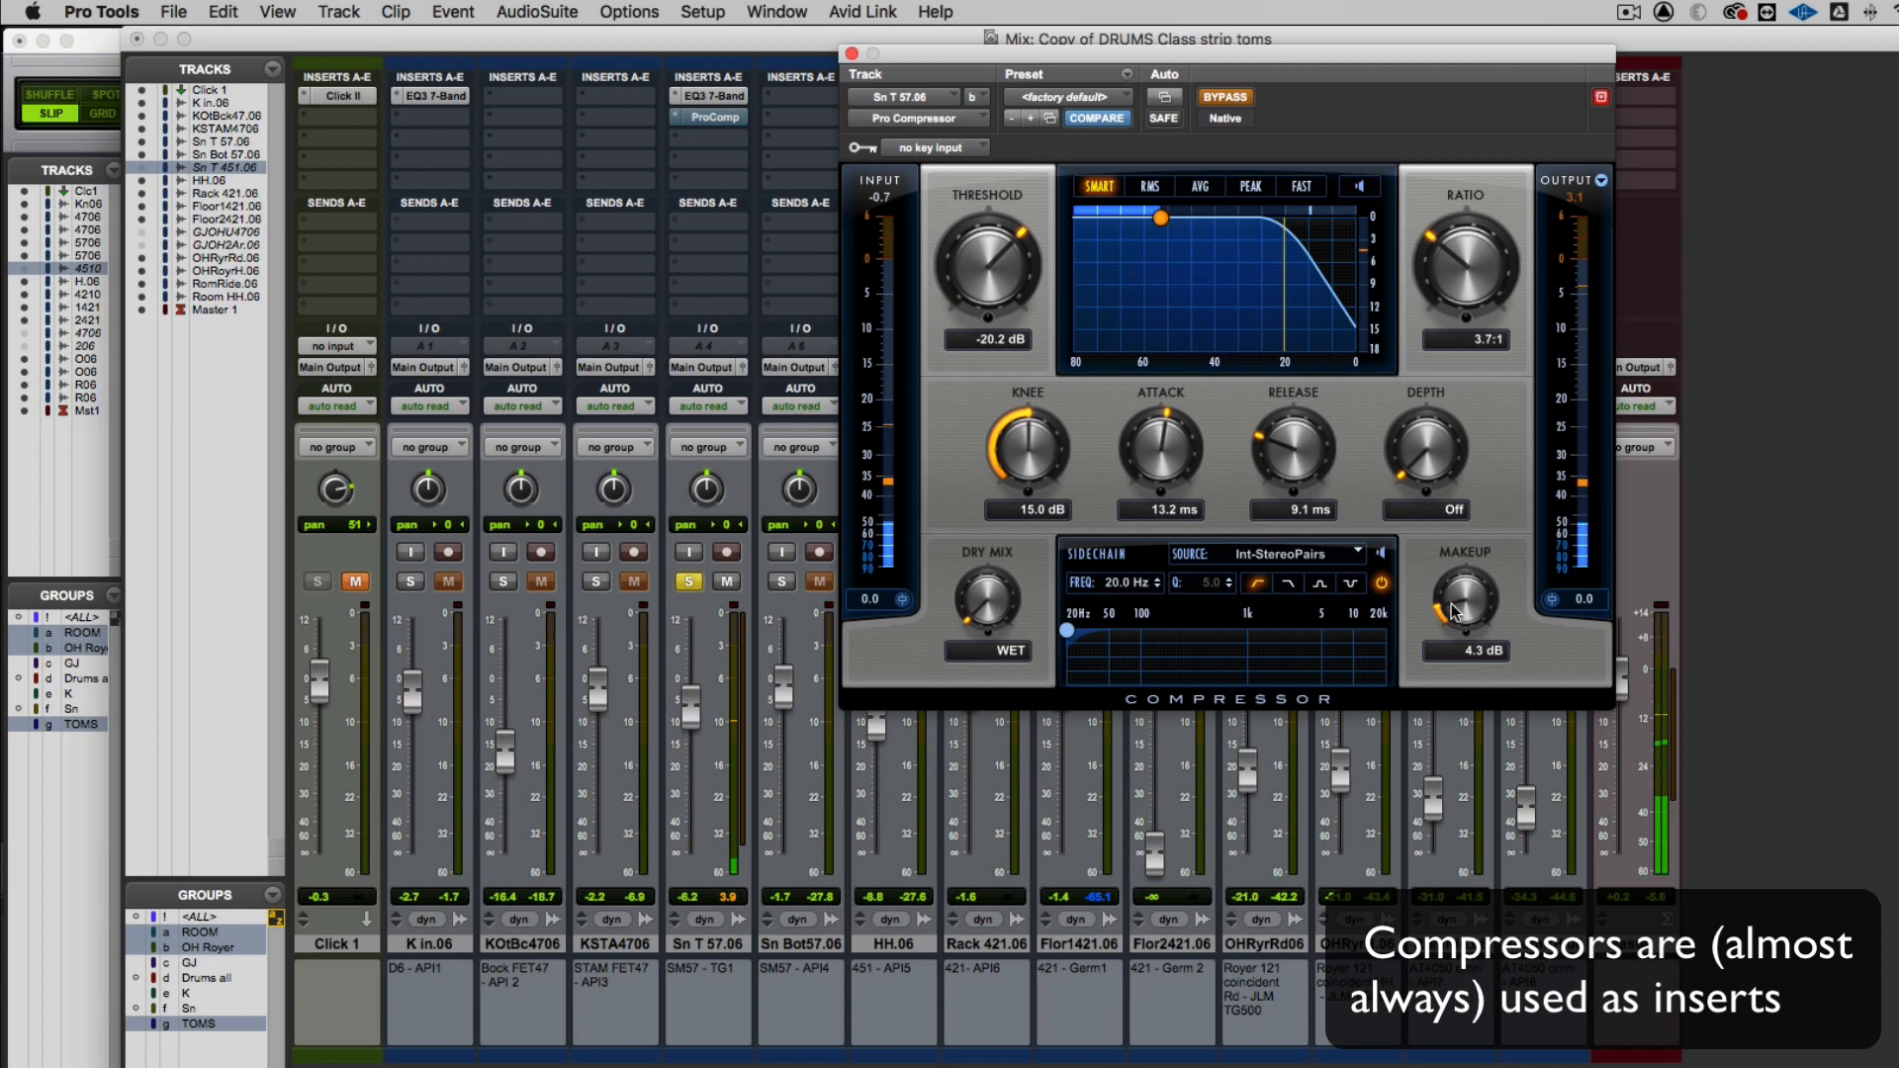
{"action": "key", "text": "space"}
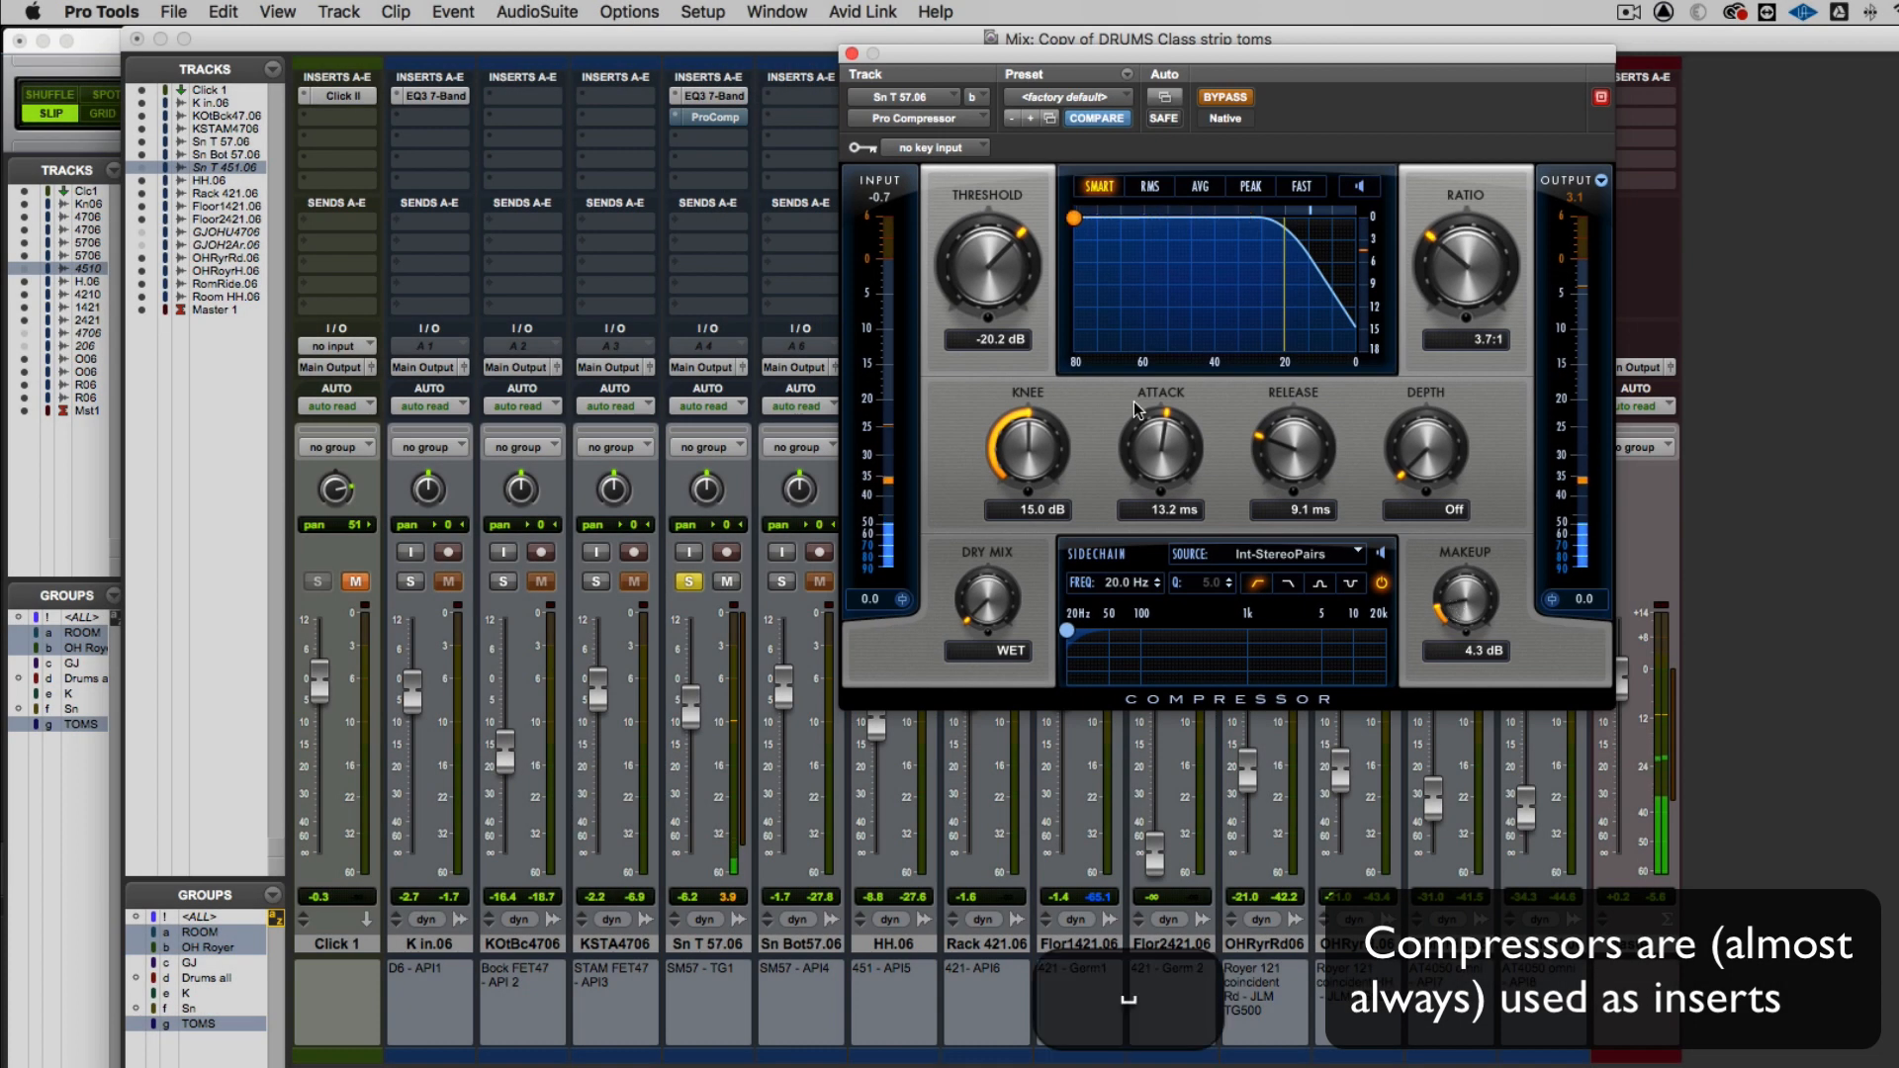
{"action": "left_click", "coordinate": [1227, 98]}
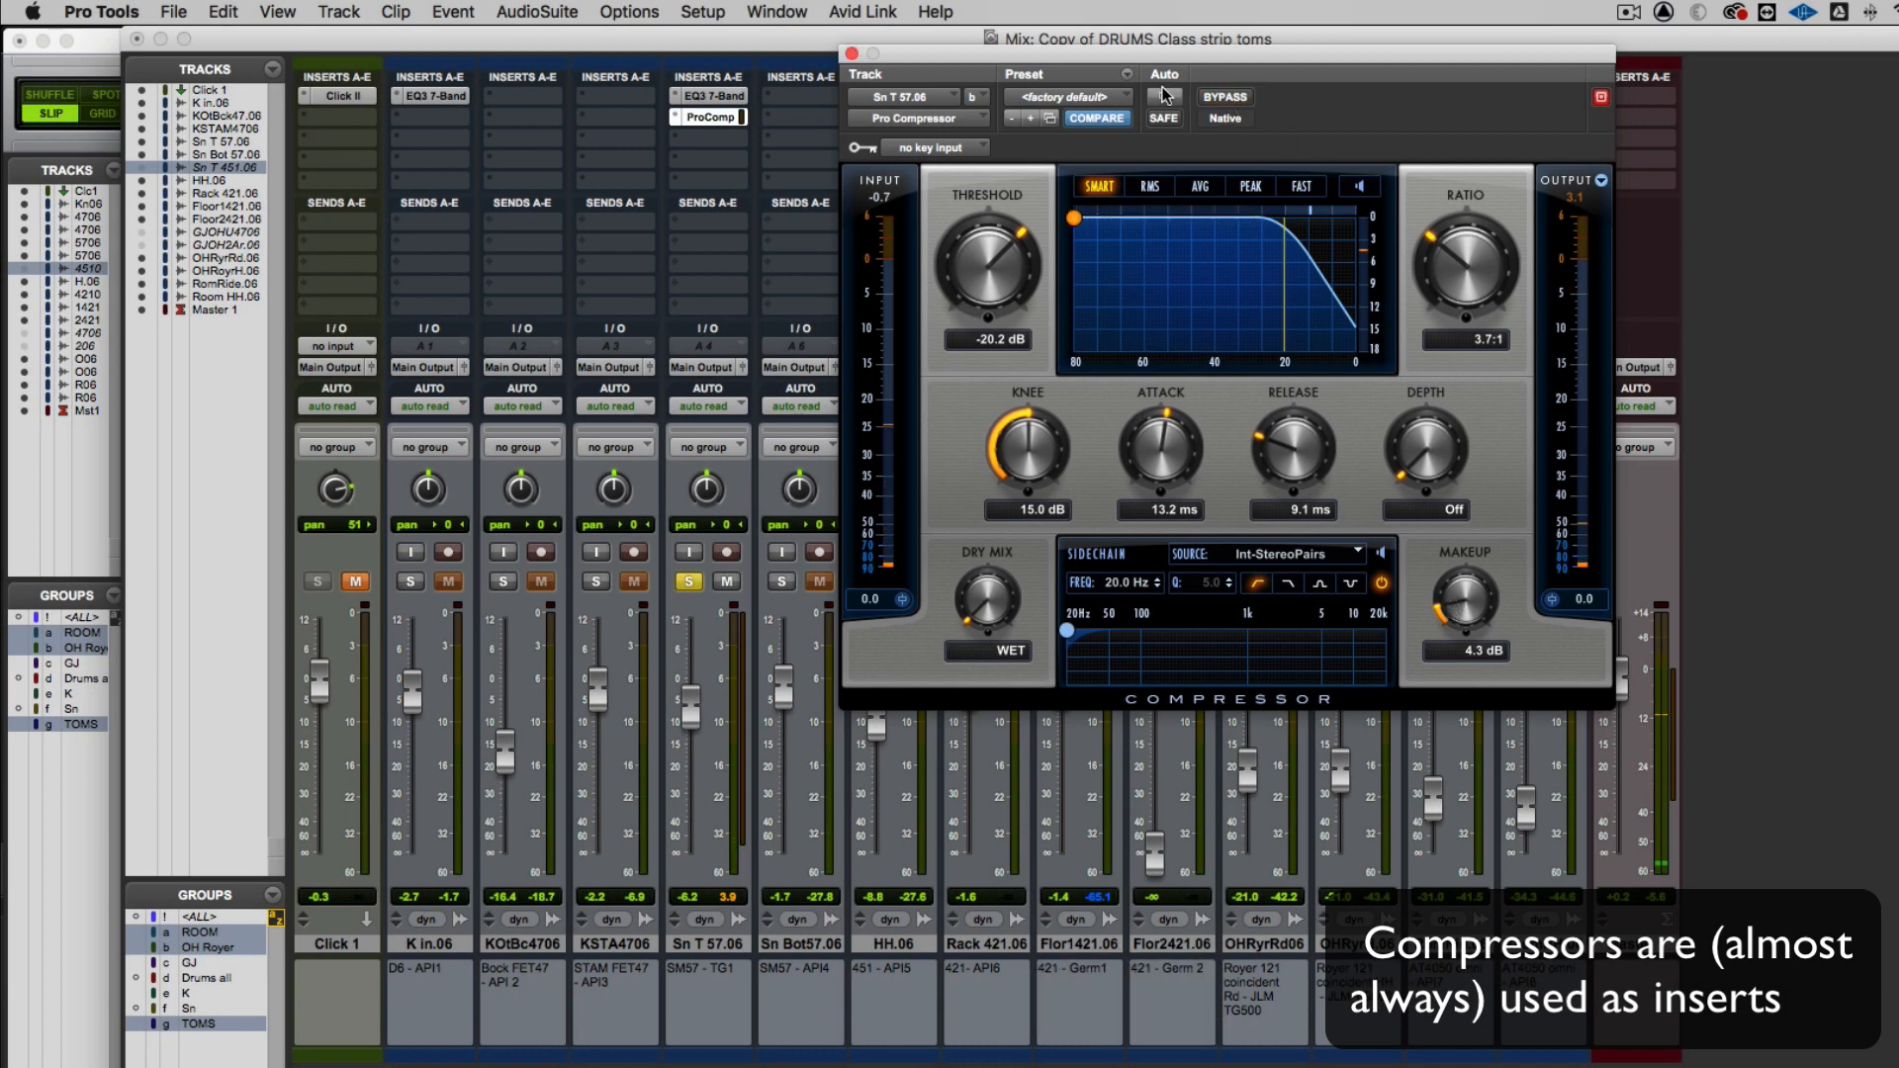
{"action": "left_click", "coordinate": [851, 53]}
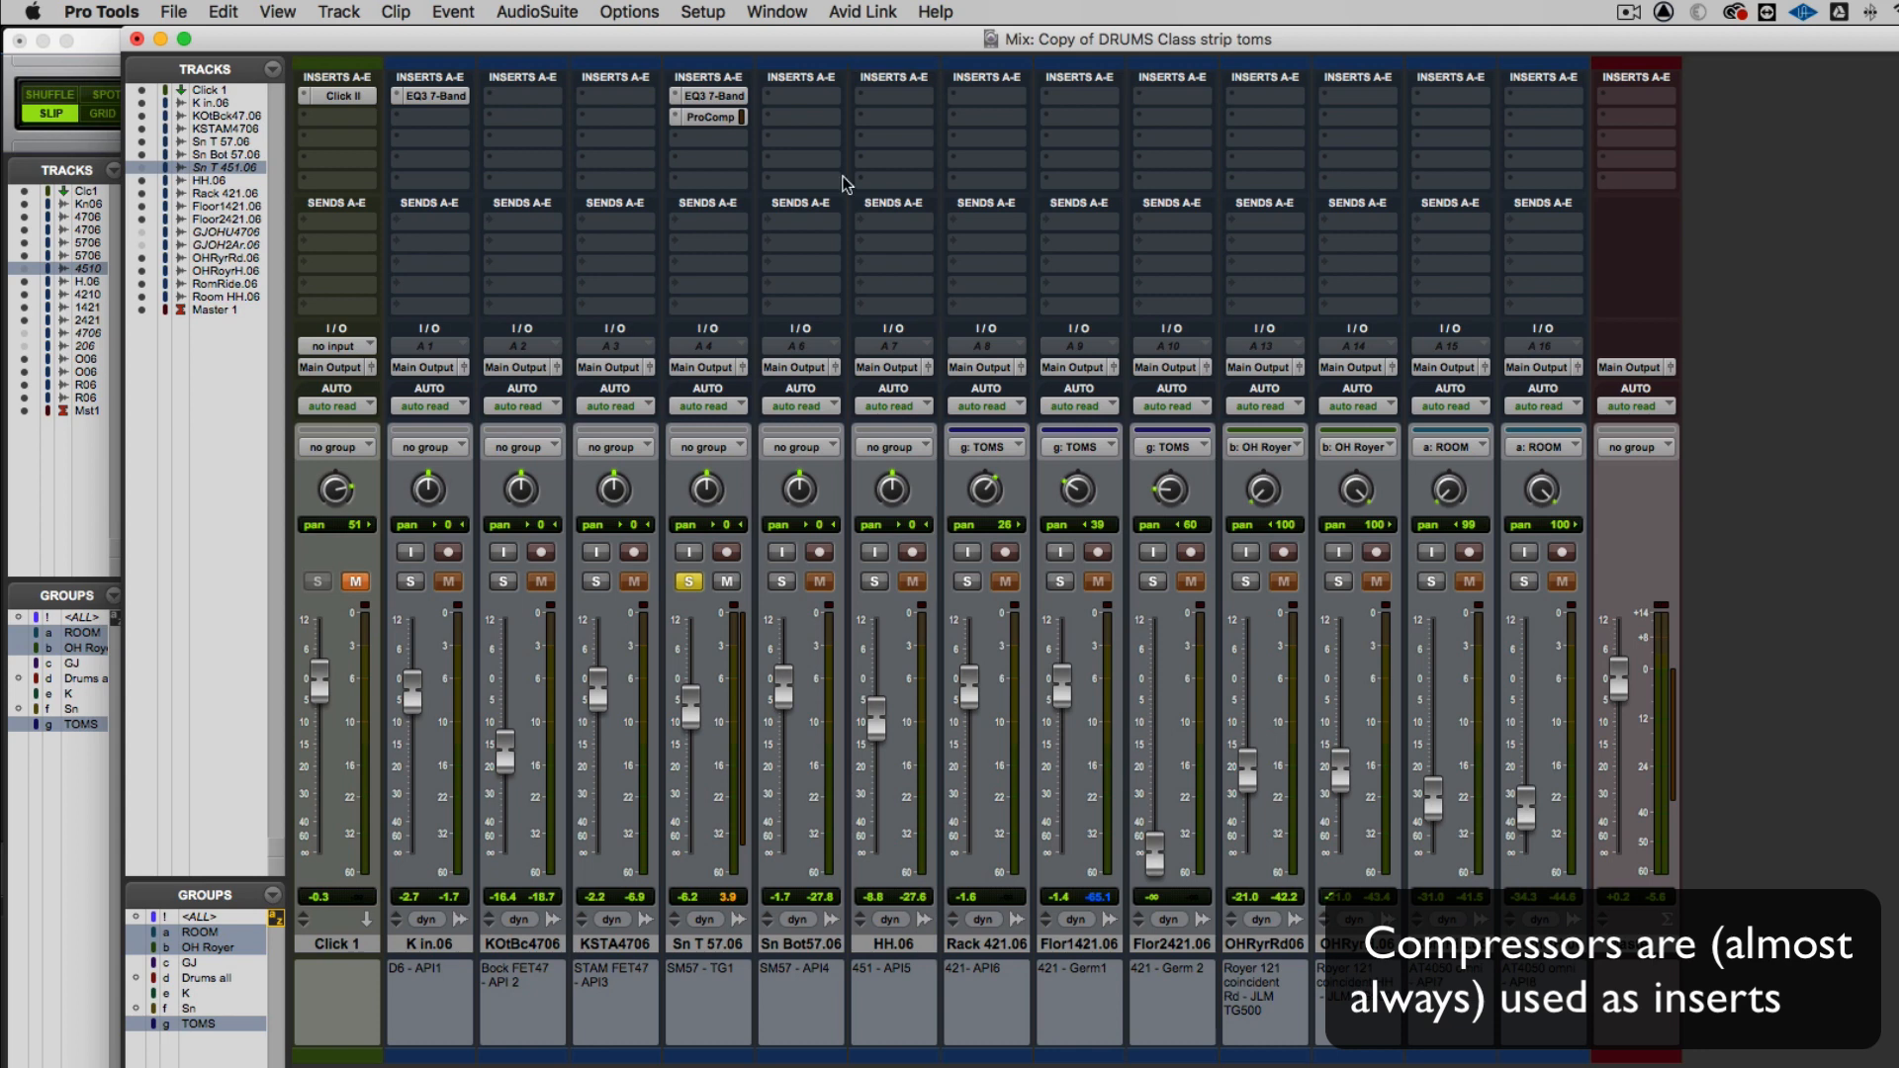
{"action": "left_click", "coordinate": [688, 583]}
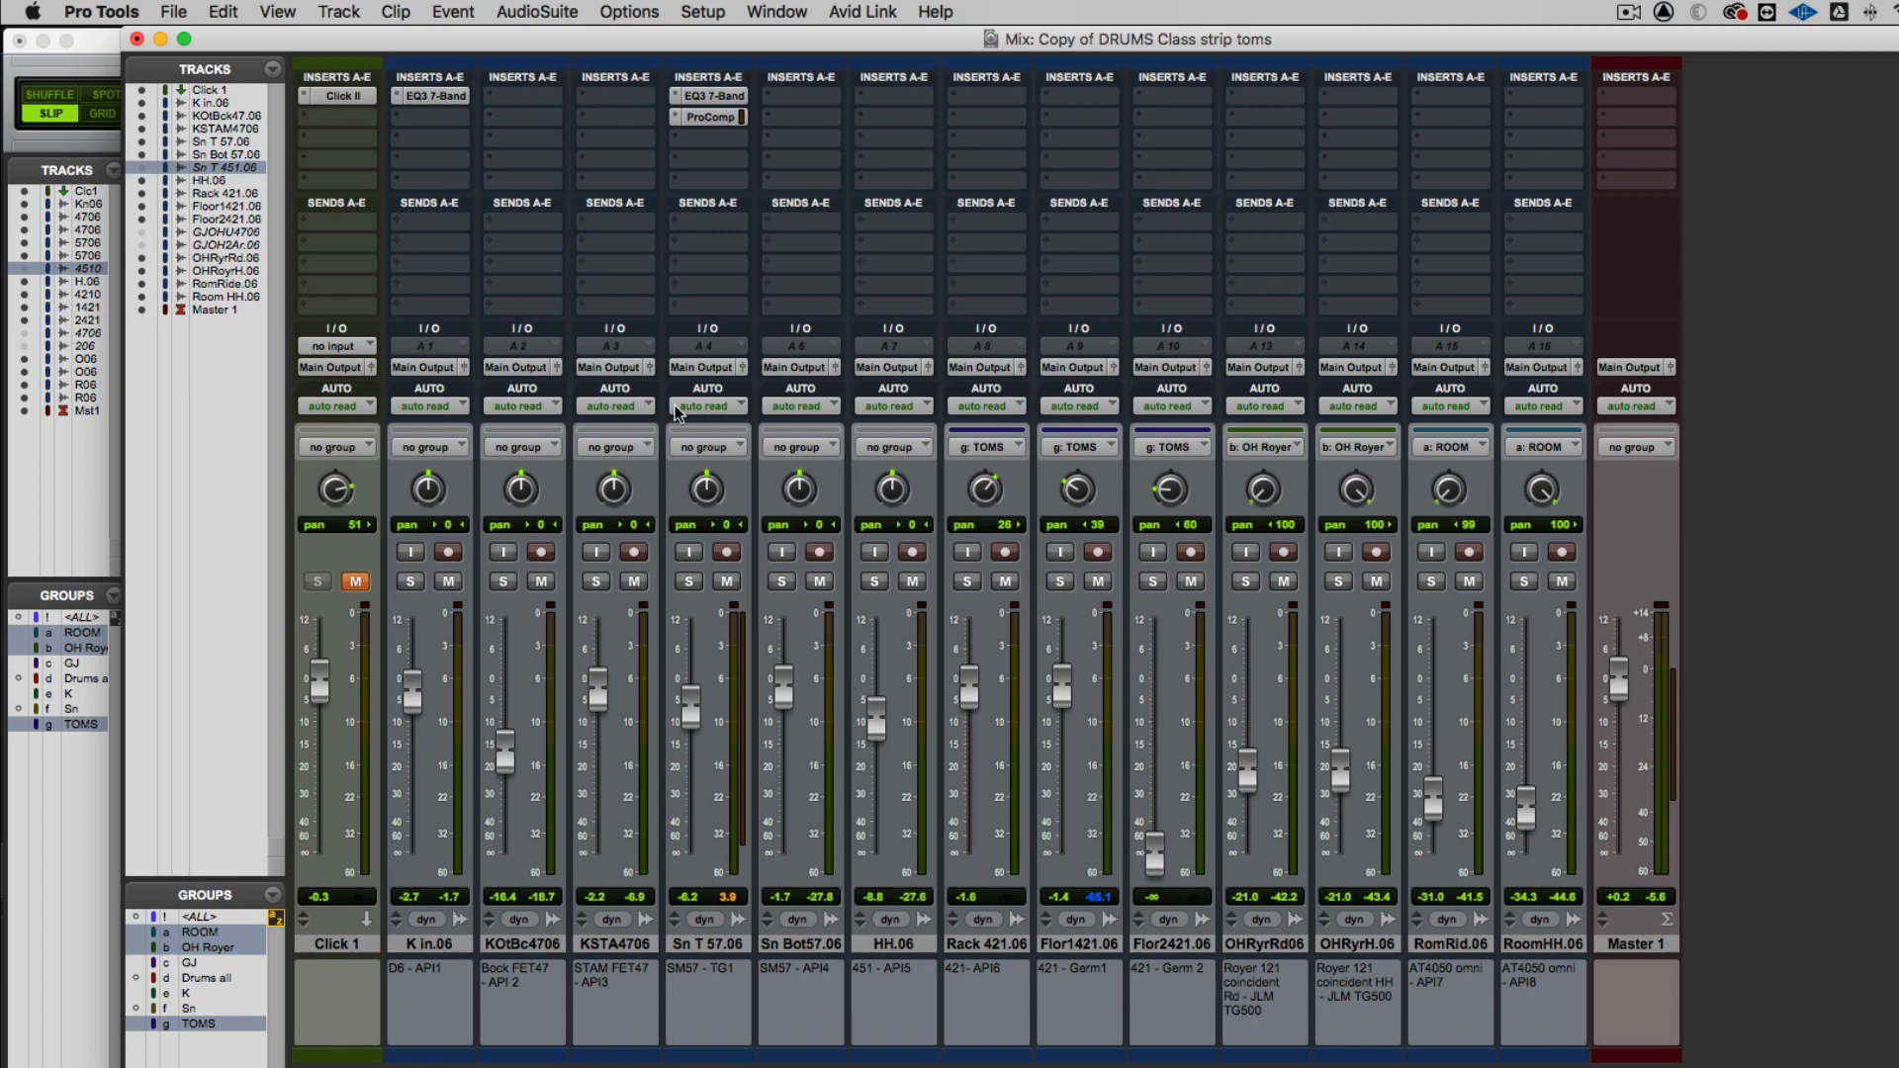
Insert AIR Reverb on the third insert slot of Sn T 57.06
{"action": "left_click", "coordinate": [672, 131]}
{"action": "mouse_move", "coordinate": [673, 130]}
{"action": "mouse_move", "coordinate": [903, 188]}
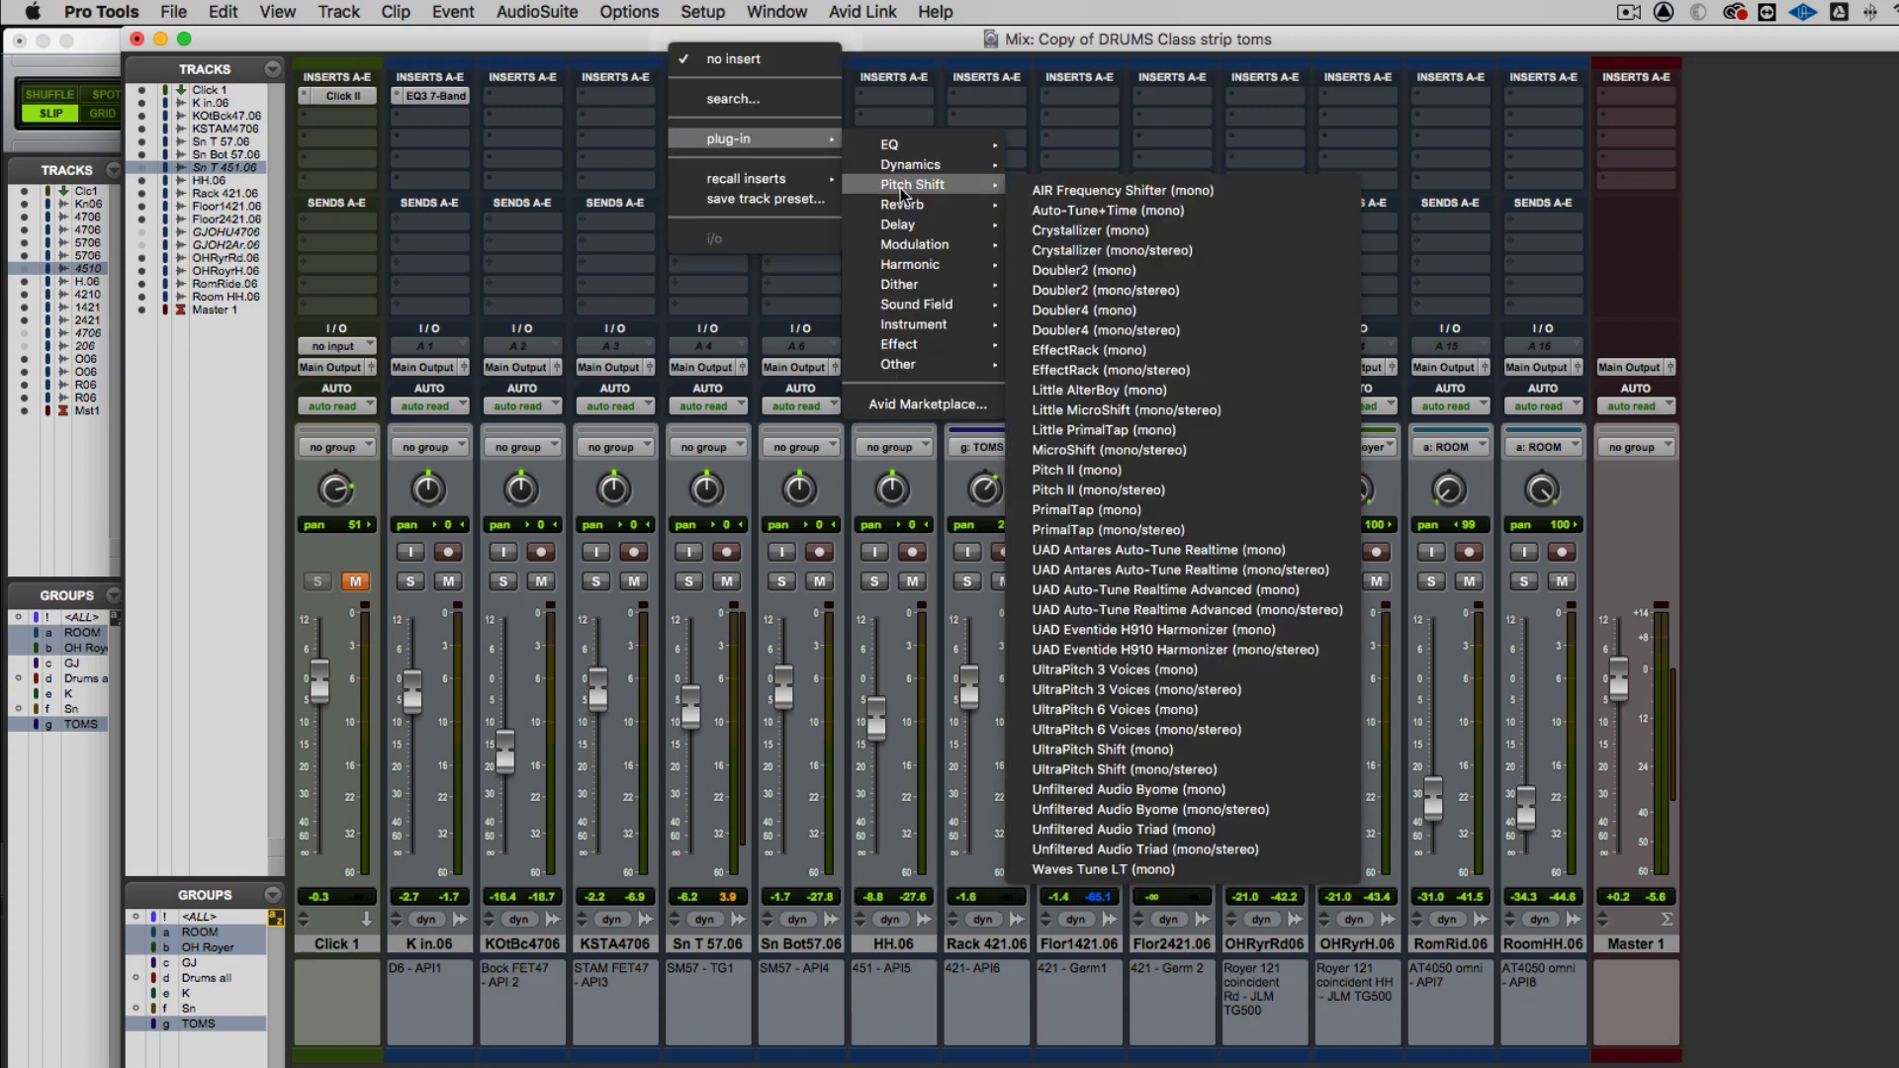
{"action": "left_click", "coordinate": [1098, 105]}
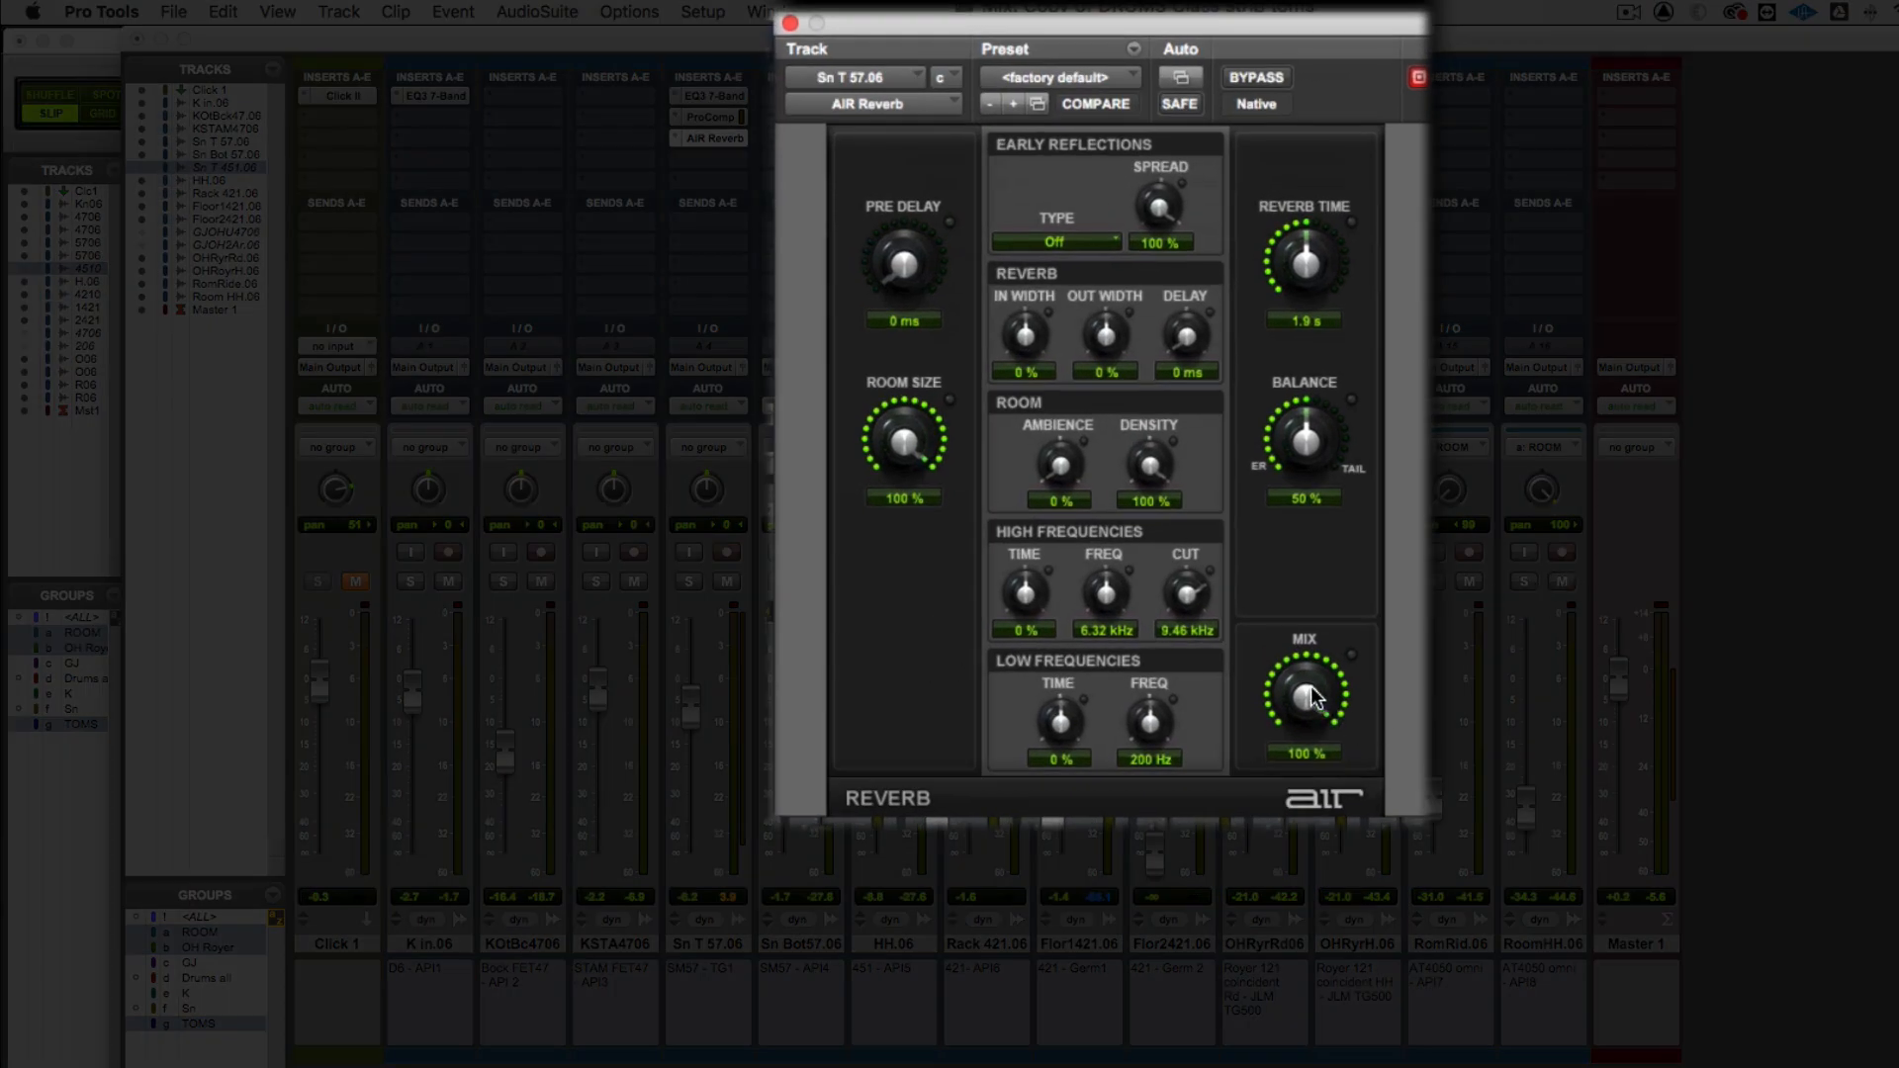
Set the snare's AIR Reverb mix to 19% against the playing drum mix and close the plug-in
{"action": "left_click_drag", "start_coordinate": [1276, 593], "coordinate": [1302, 781]}
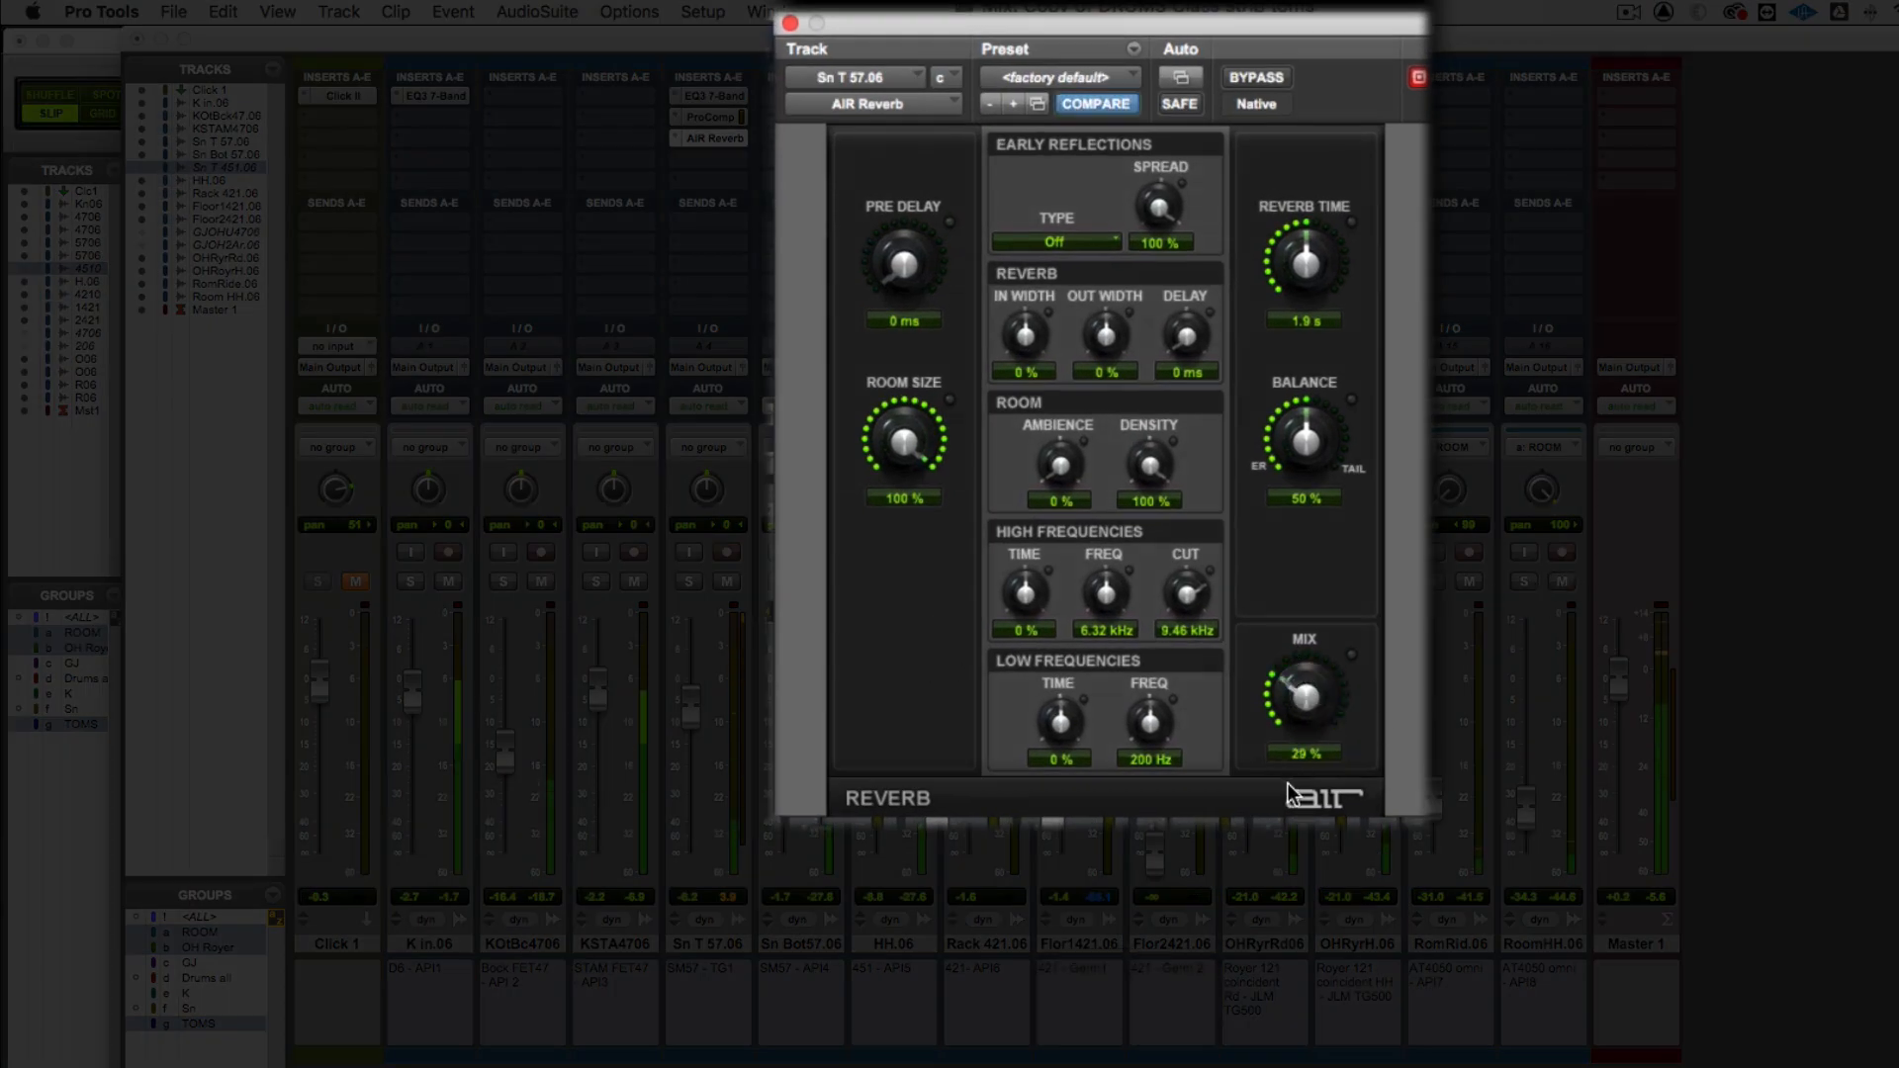
{"action": "left_click_drag", "start_coordinate": [1285, 690], "coordinate": [1286, 710]}
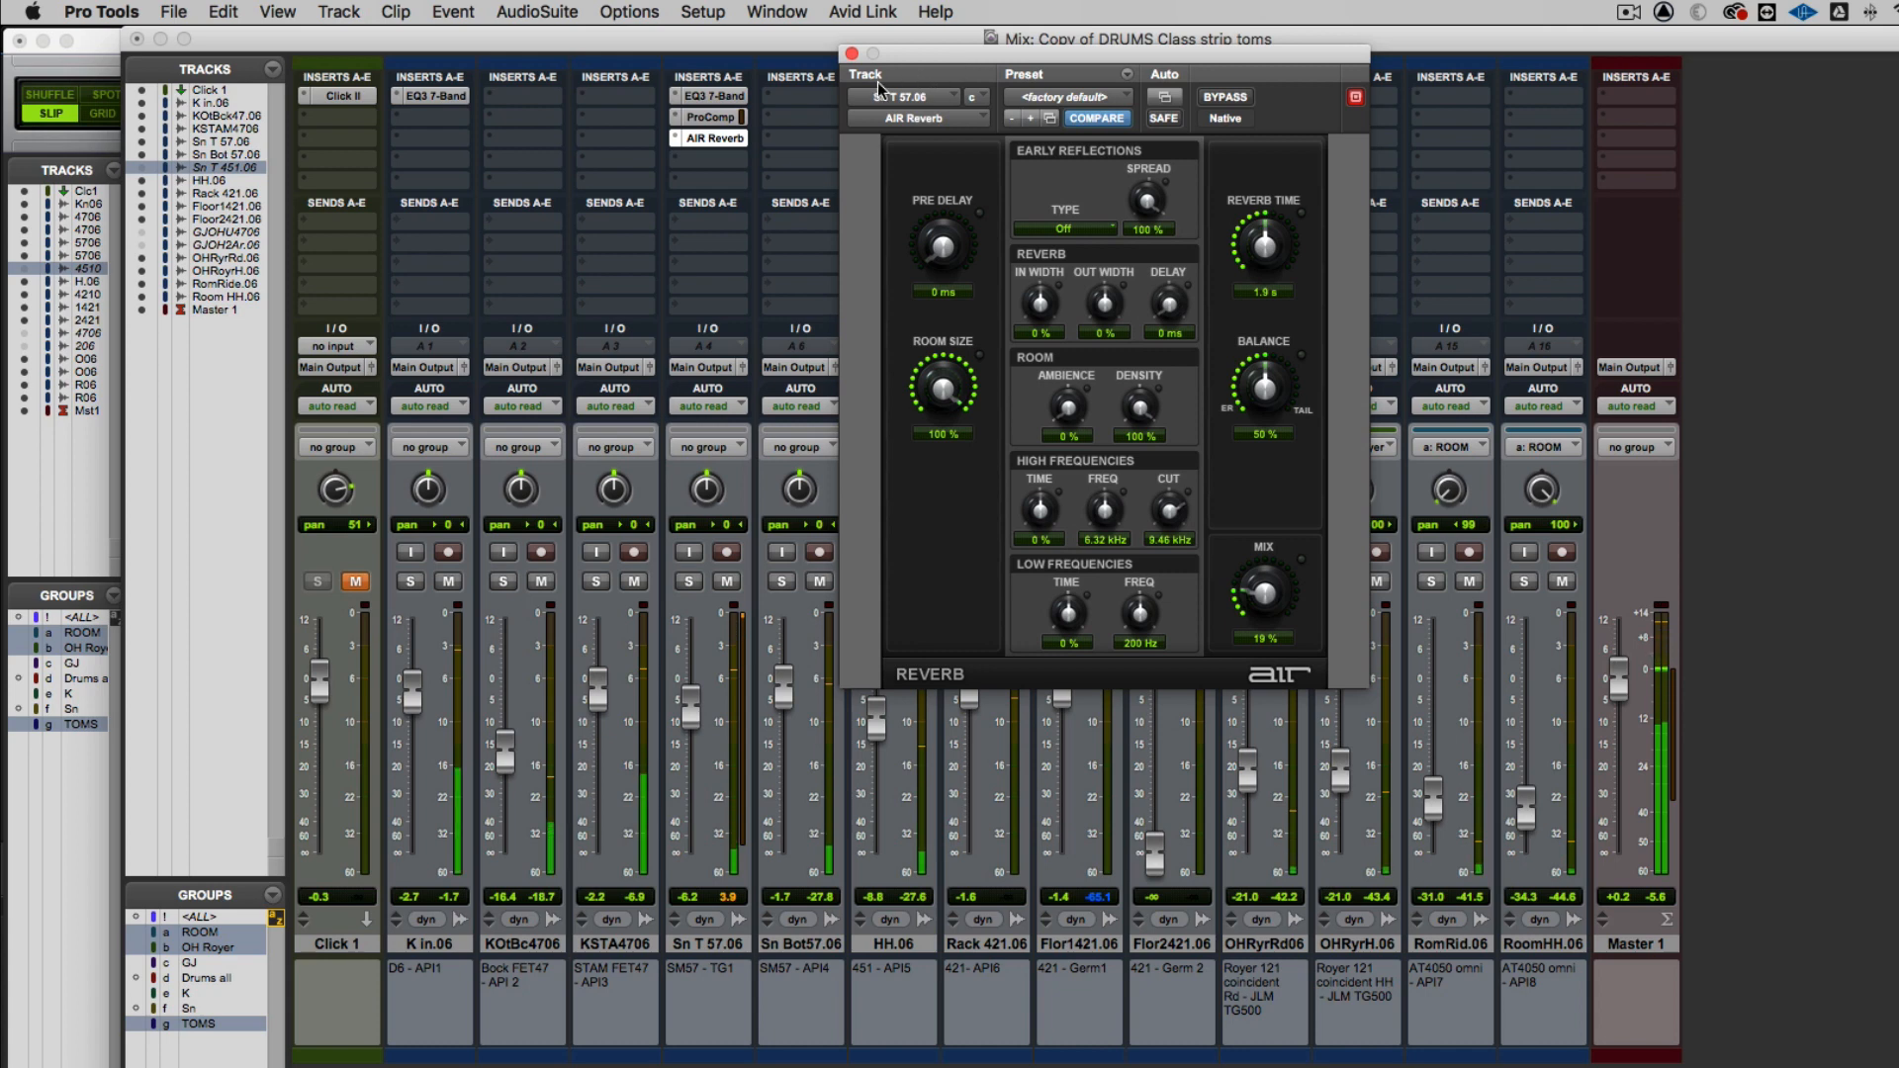
{"action": "key", "text": "space"}
{"action": "left_click", "coordinate": [852, 54]}
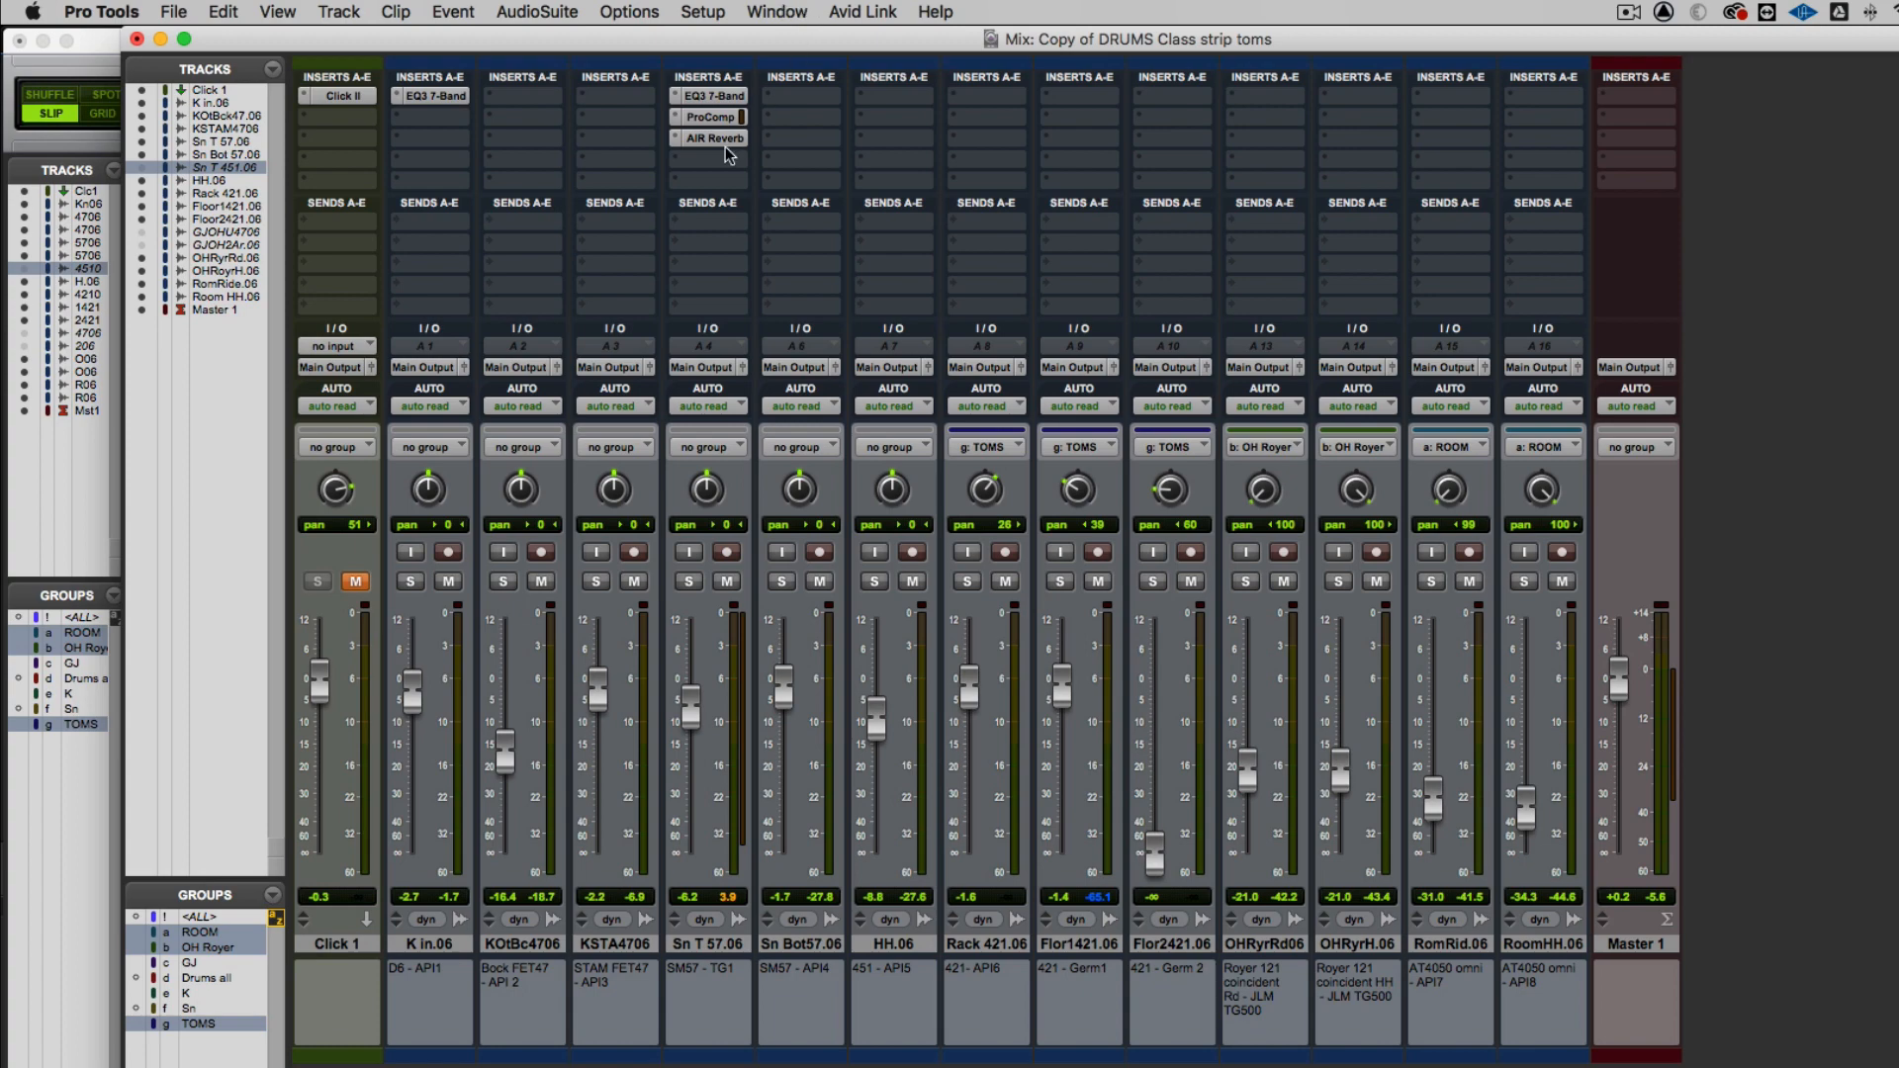
{"action": "left_click", "coordinate": [694, 139]}
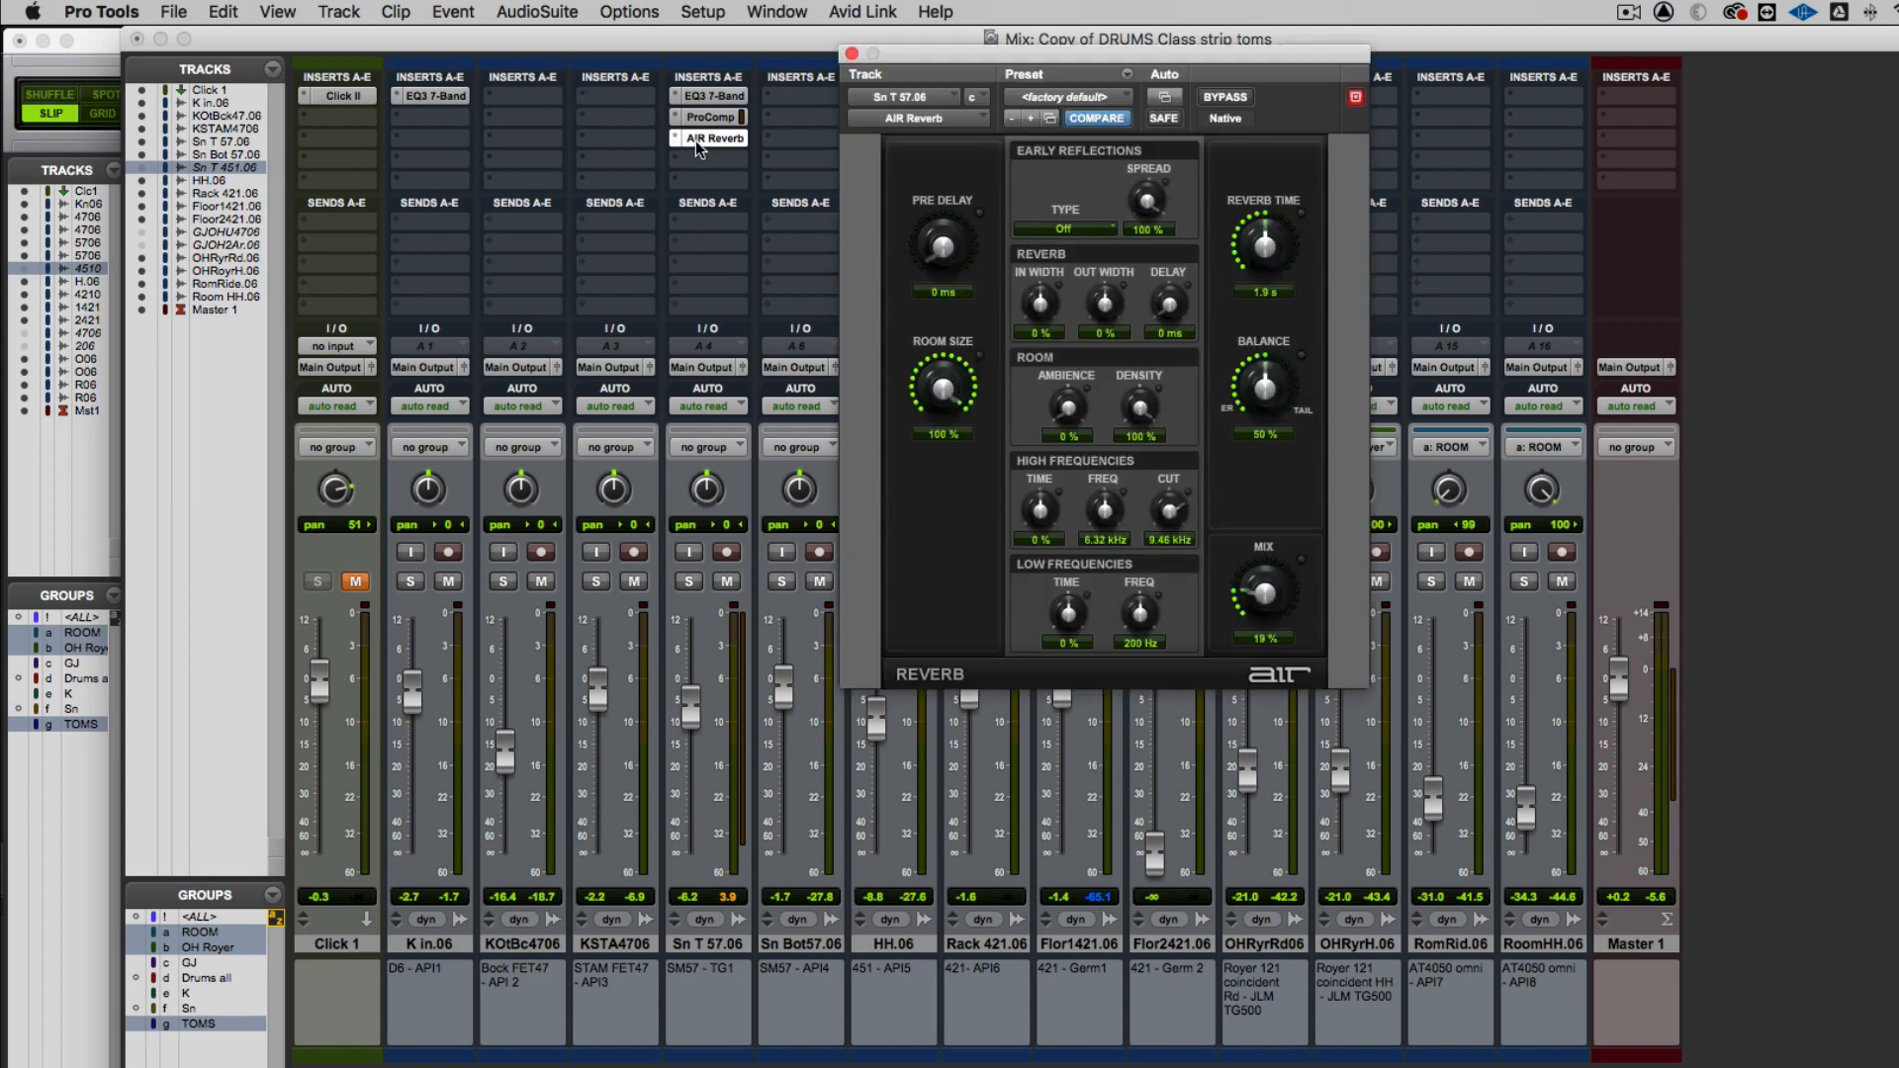
{"action": "left_click", "coordinate": [851, 52]}
Show the System Usage meters and move them clear of the snare channels to examine the CPU load
{"action": "left_click", "coordinate": [806, 10]}
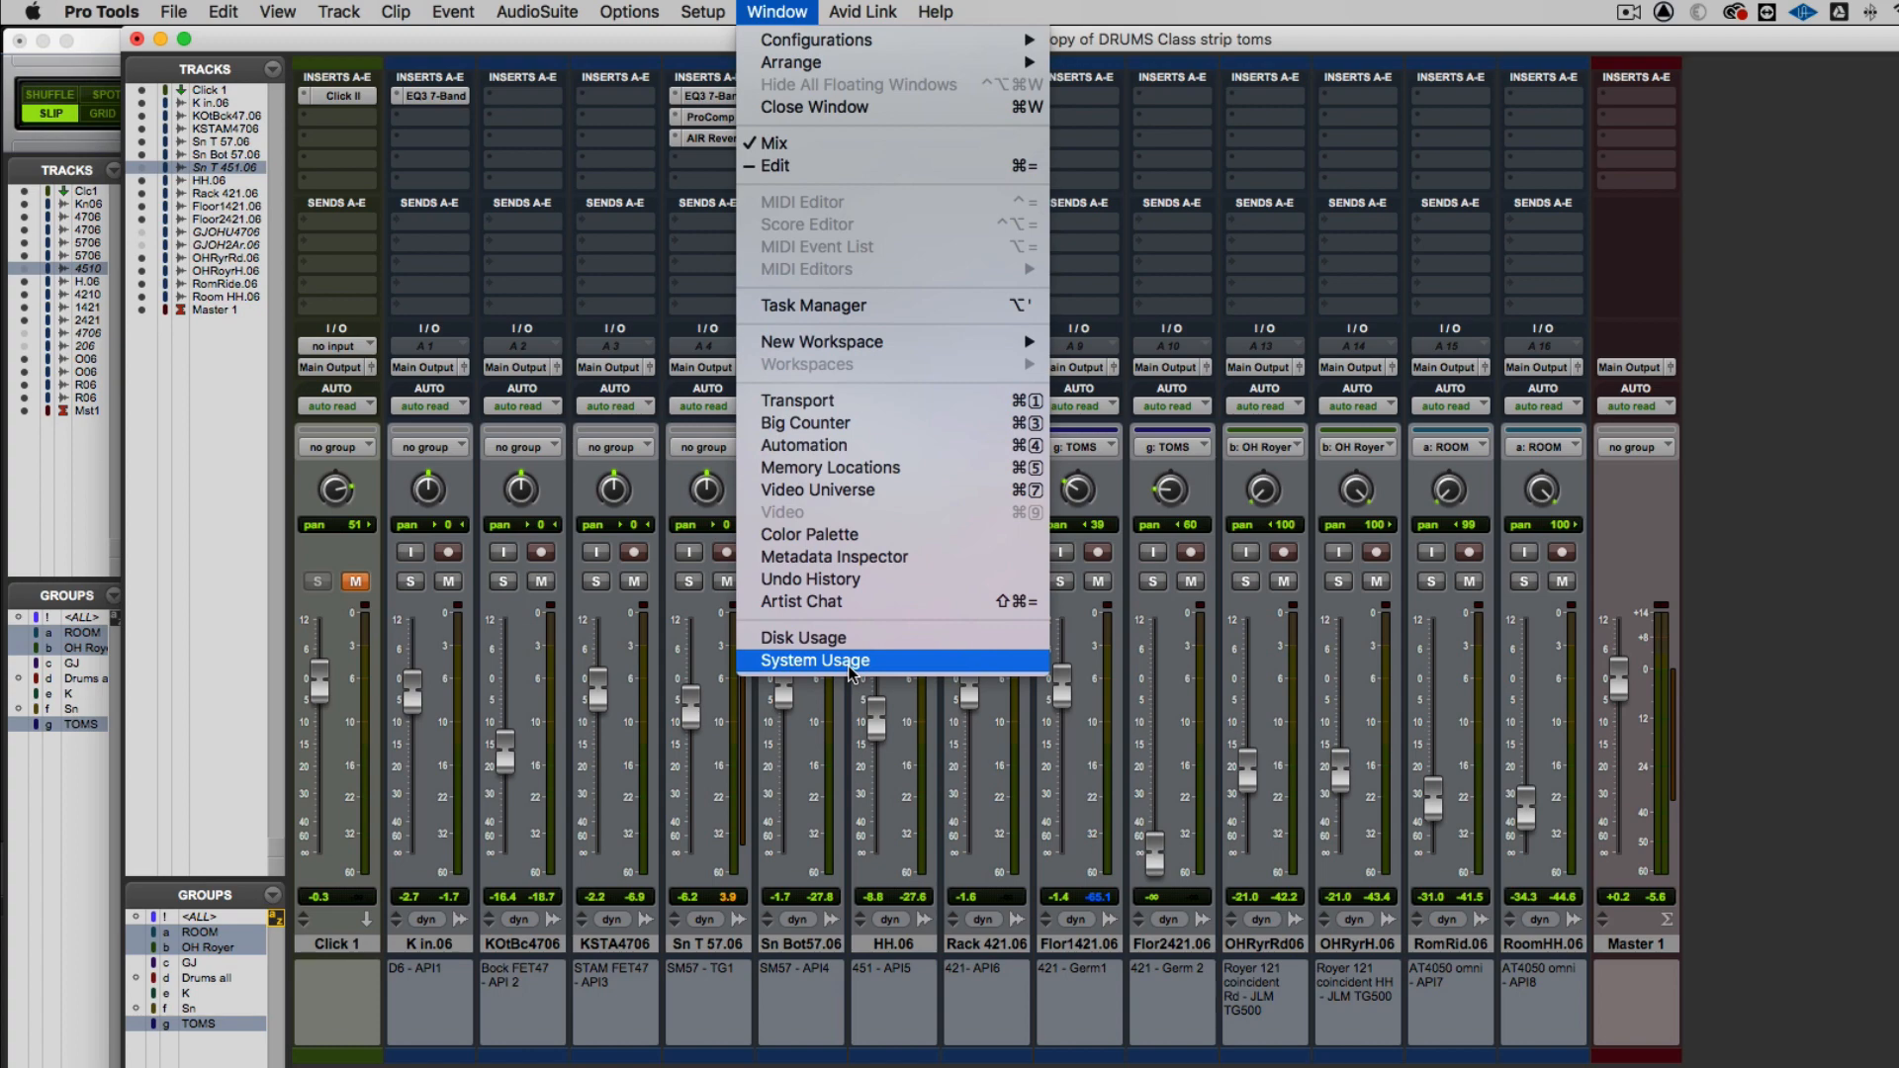
{"action": "left_click", "coordinate": [851, 660]}
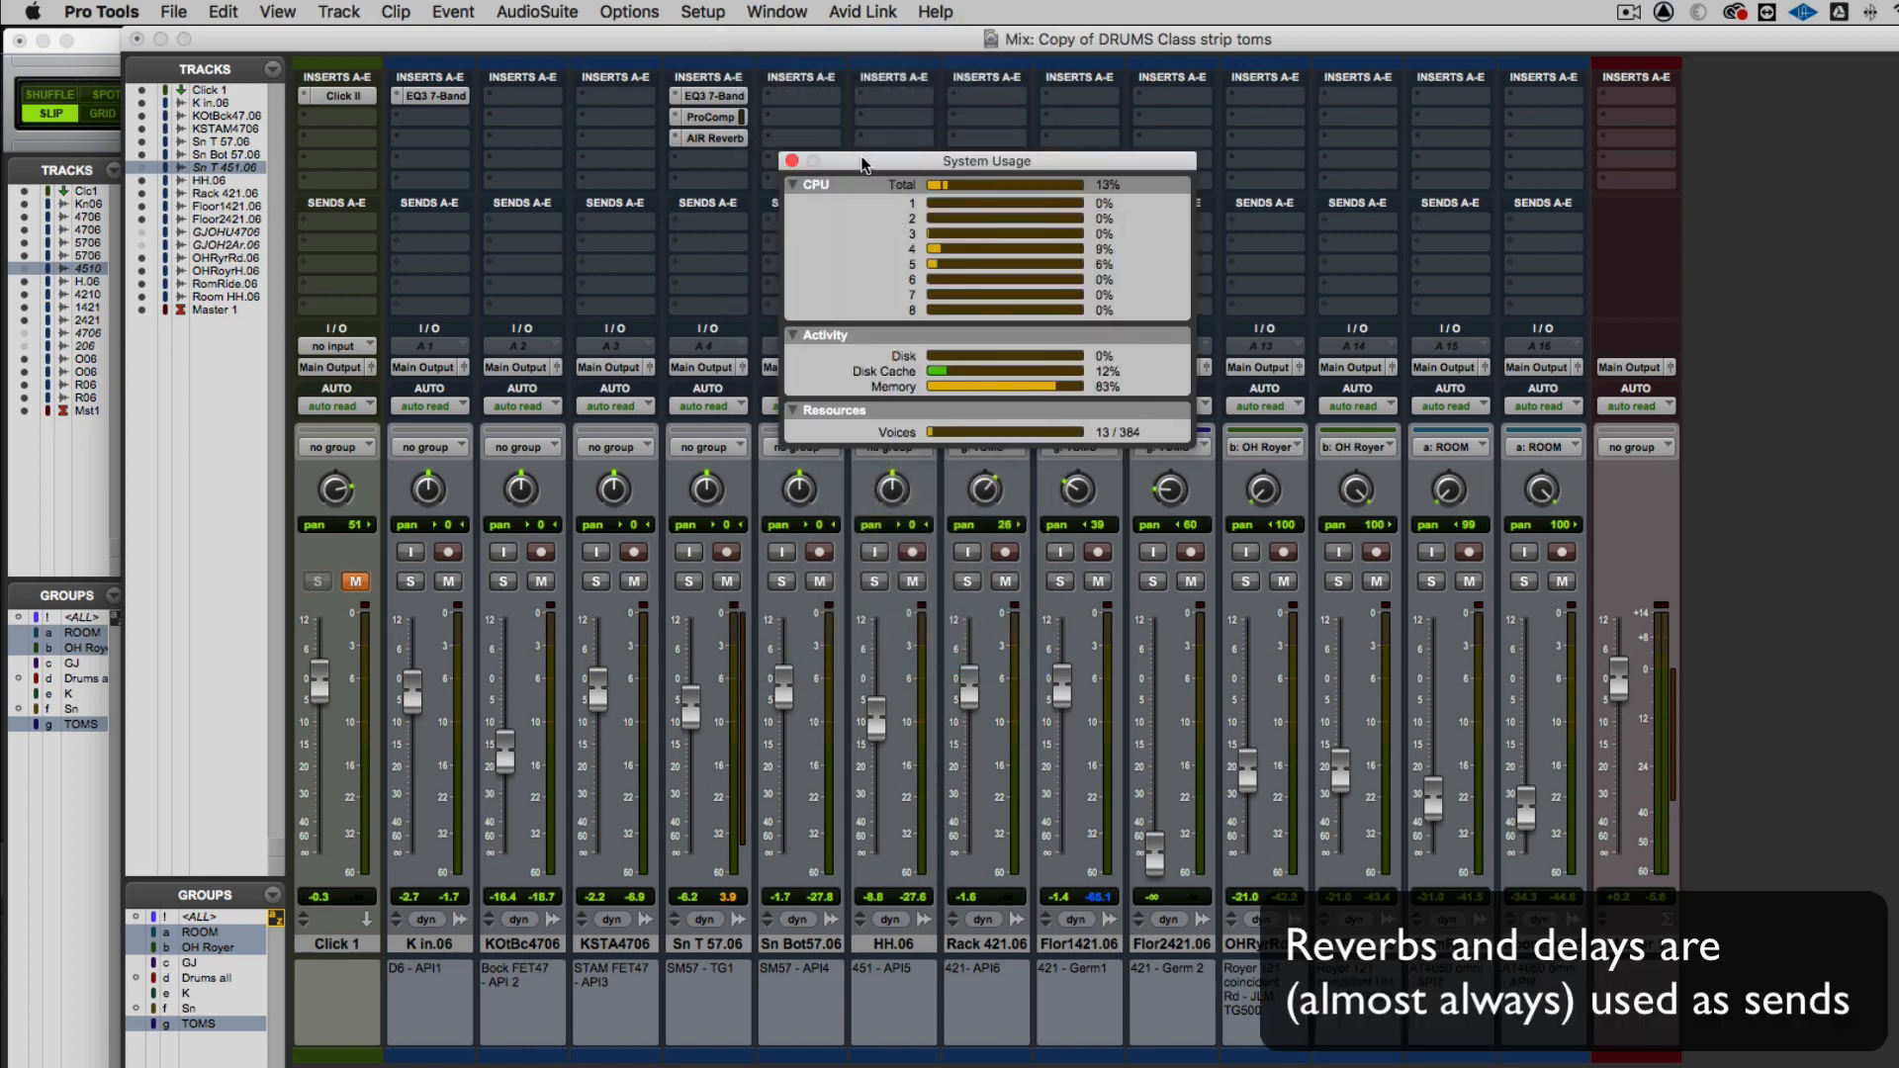
{"action": "left_click_drag", "start_coordinate": [853, 161], "coordinate": [1090, 212]}
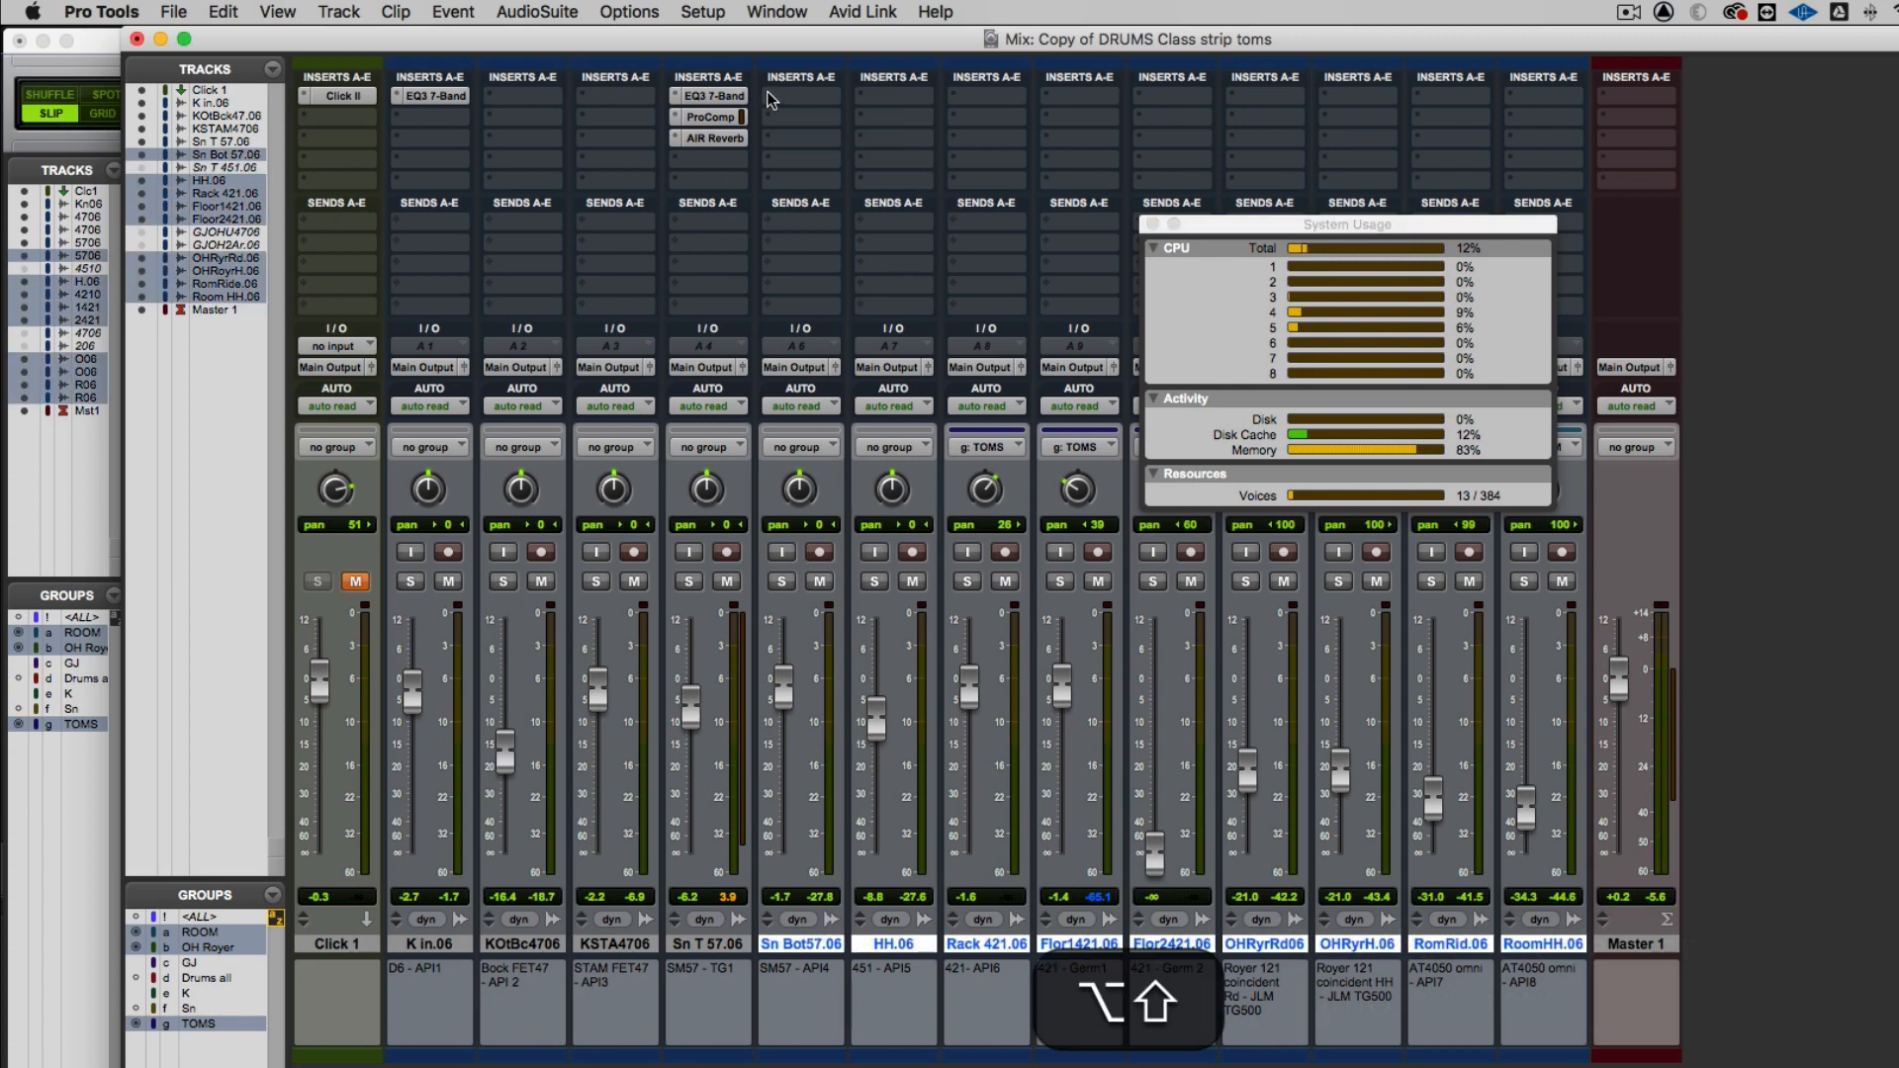
Insert AIR Reverb (mono) on the first slot of tracks Sn Bot57.06 through RoomHH.06, replace it with Abbey Road Chambers (mono), and inspect one instance
{"action": "left_click", "coordinate": [770, 97], "text": "alt+shift"}
{"action": "mouse_move", "coordinate": [774, 96]}
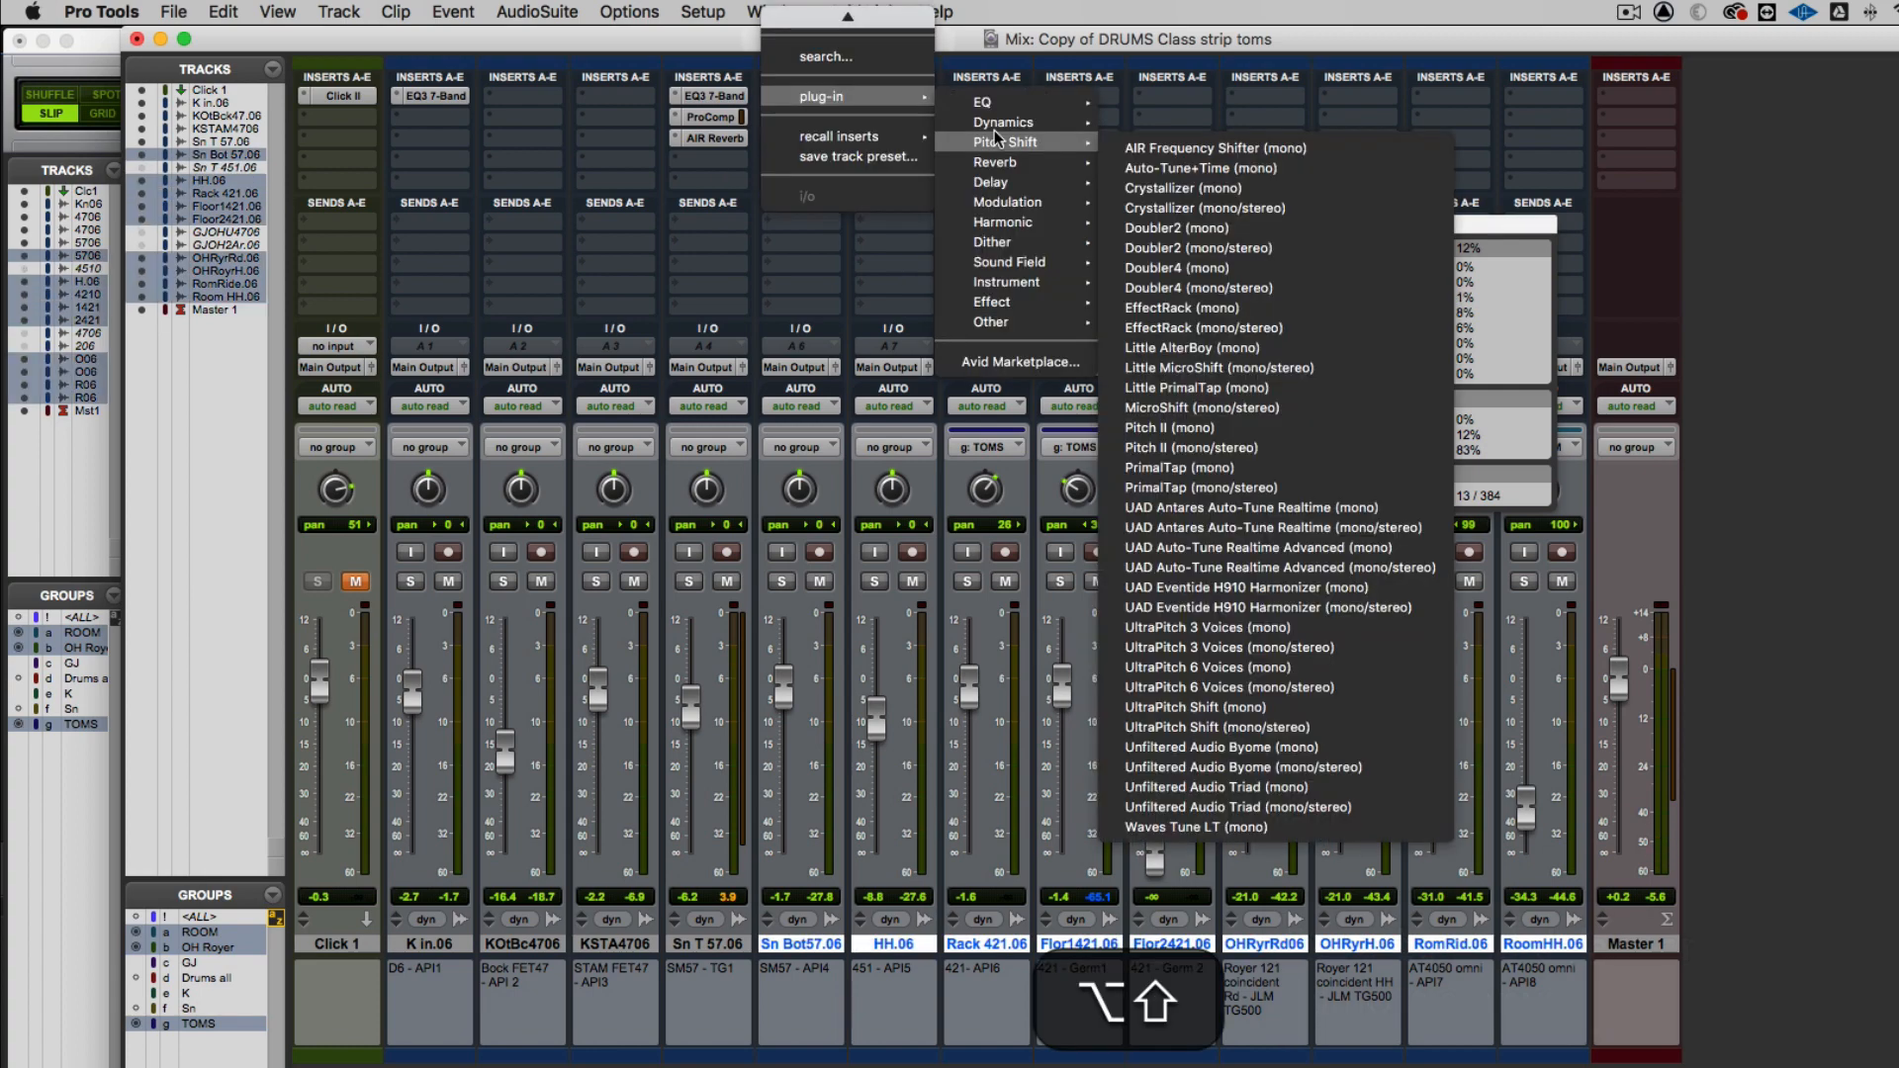
{"action": "mouse_move", "coordinate": [994, 162]}
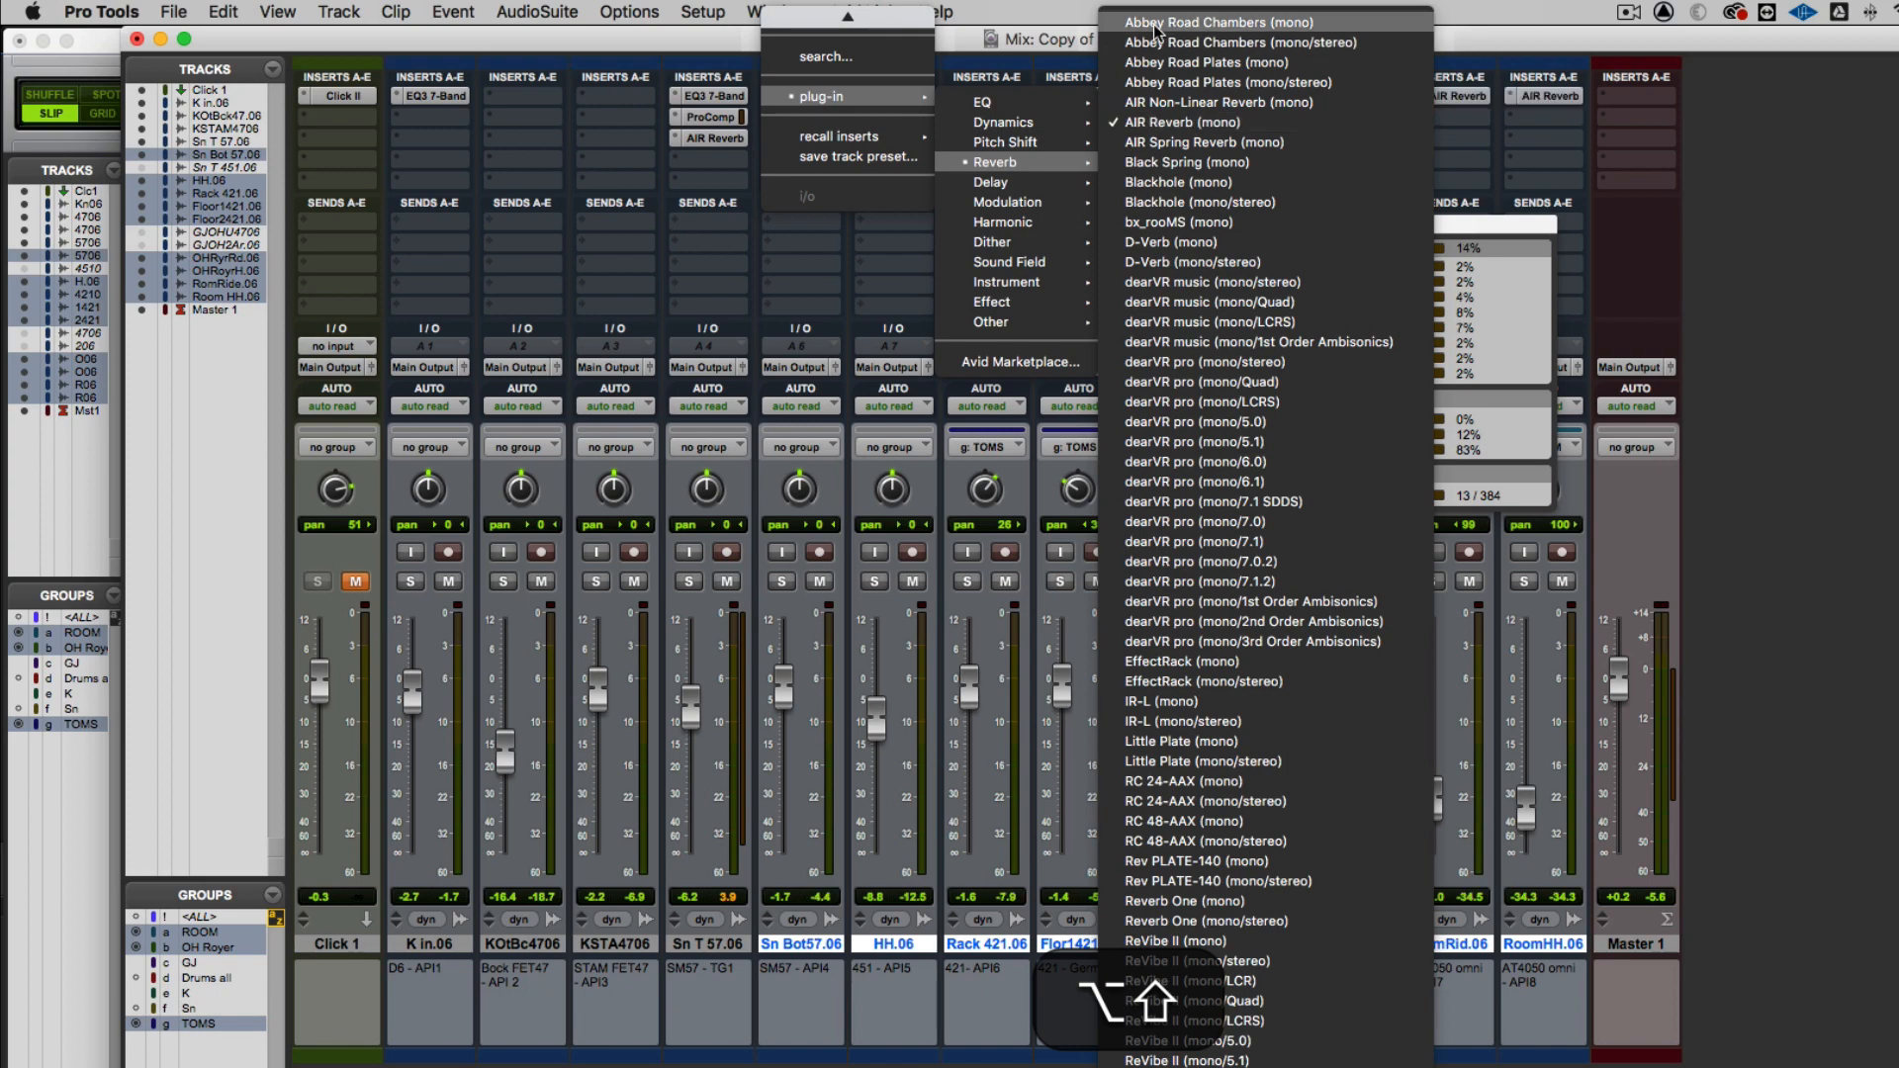
{"action": "left_click", "coordinate": [1156, 24], "text": "alt+shift"}
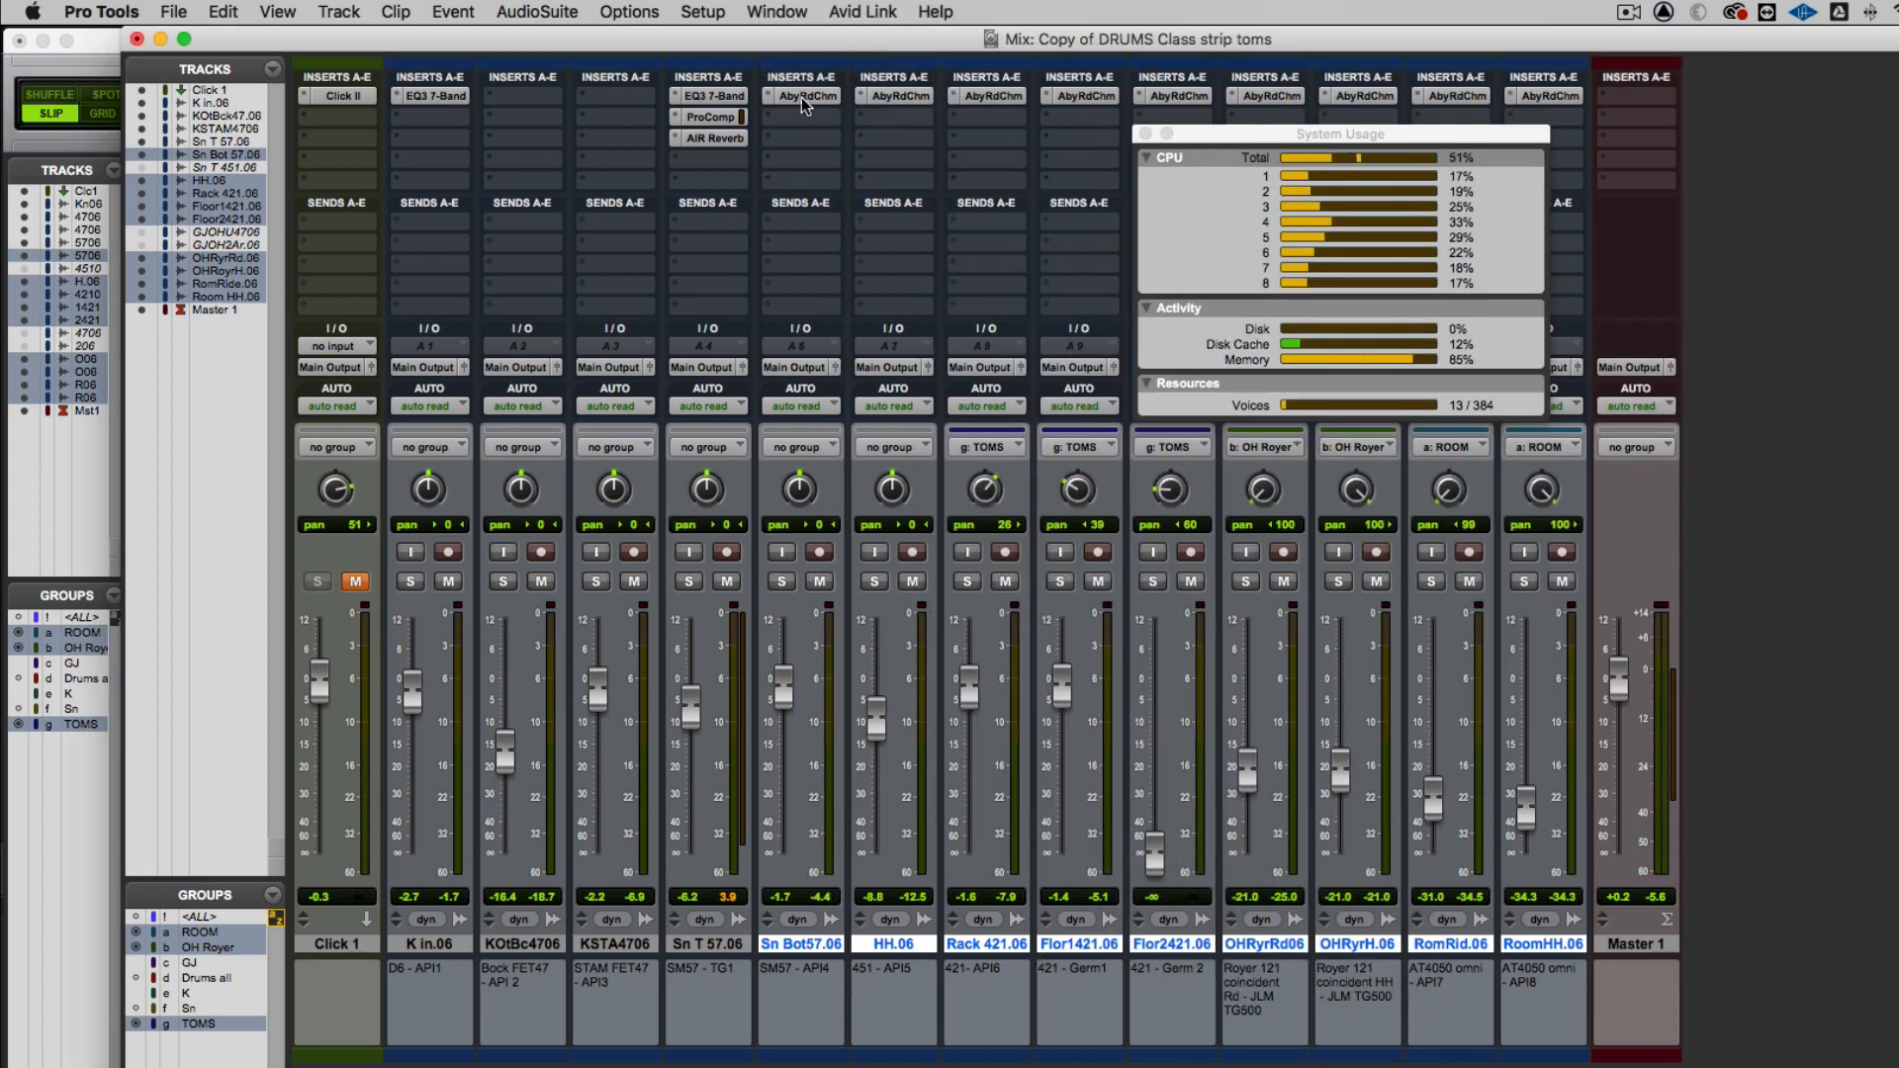
{"action": "left_click", "coordinate": [798, 92]}
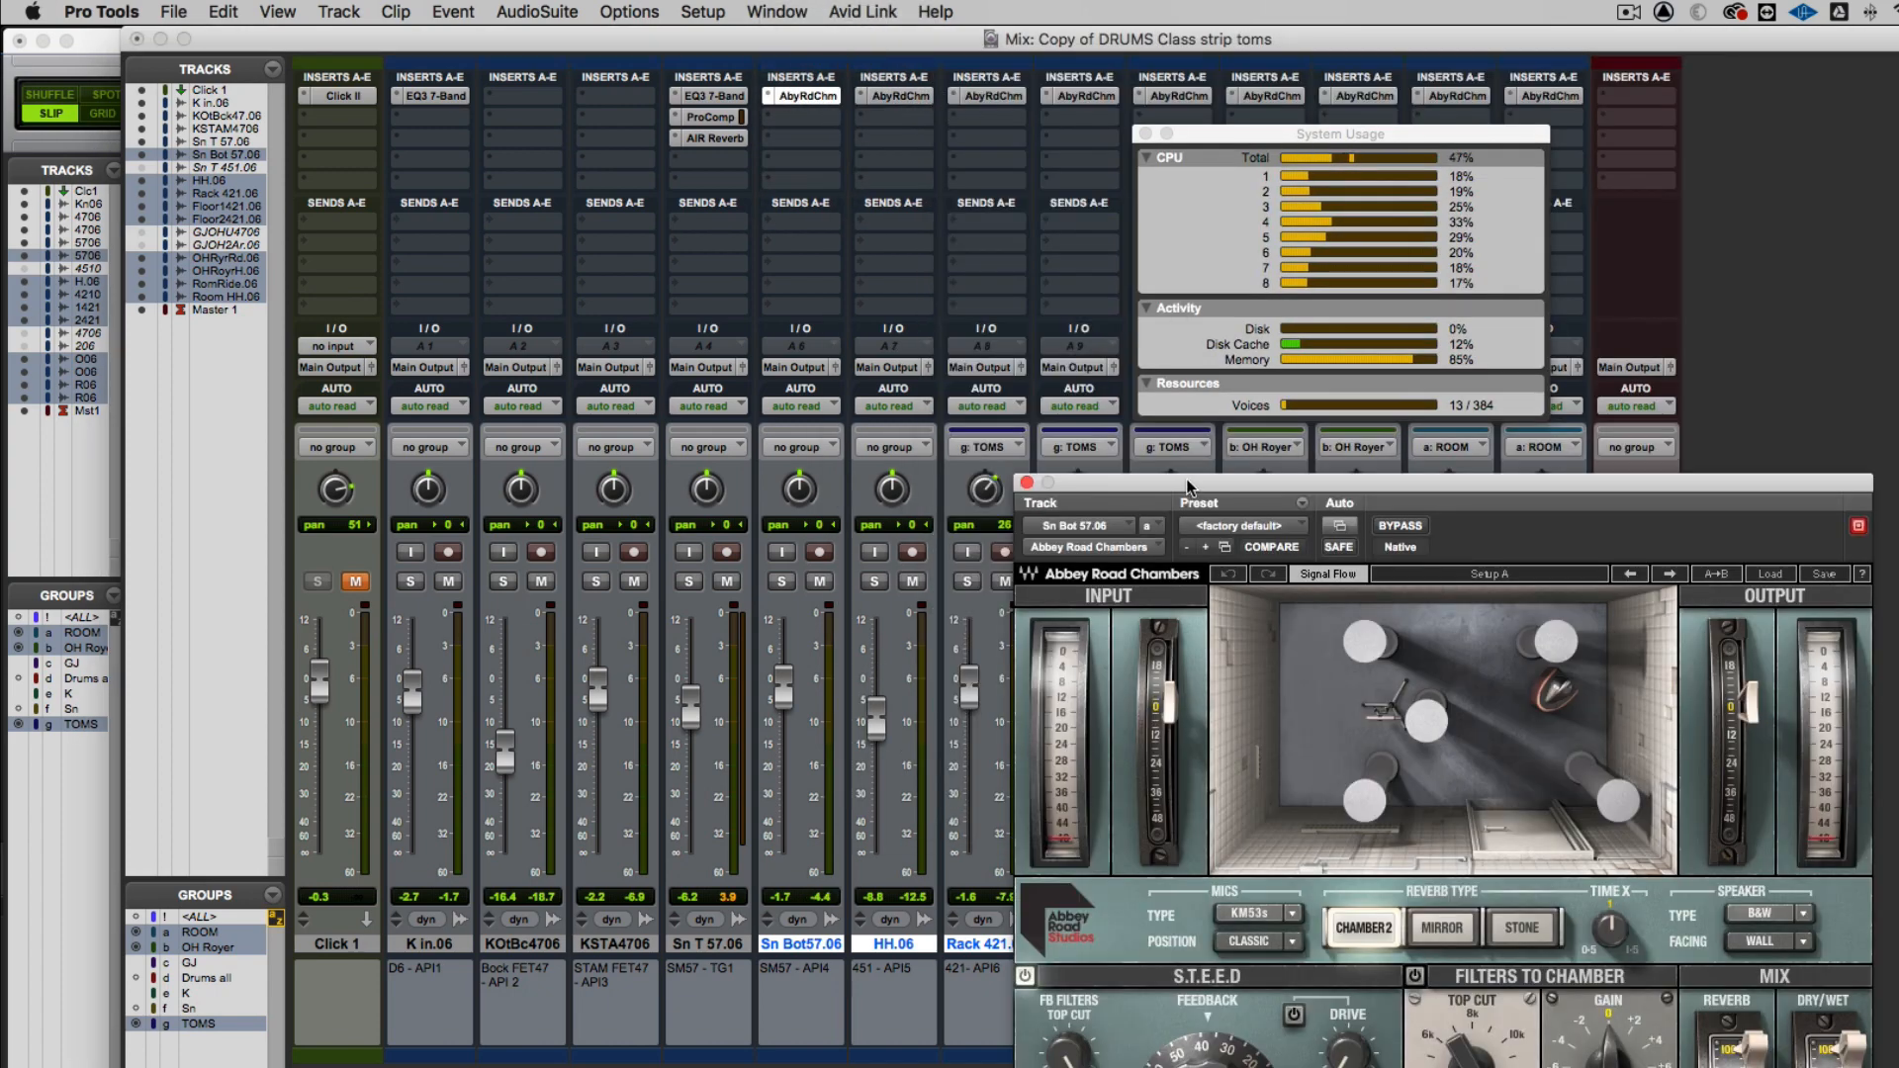
{"action": "left_click", "coordinate": [1027, 482]}
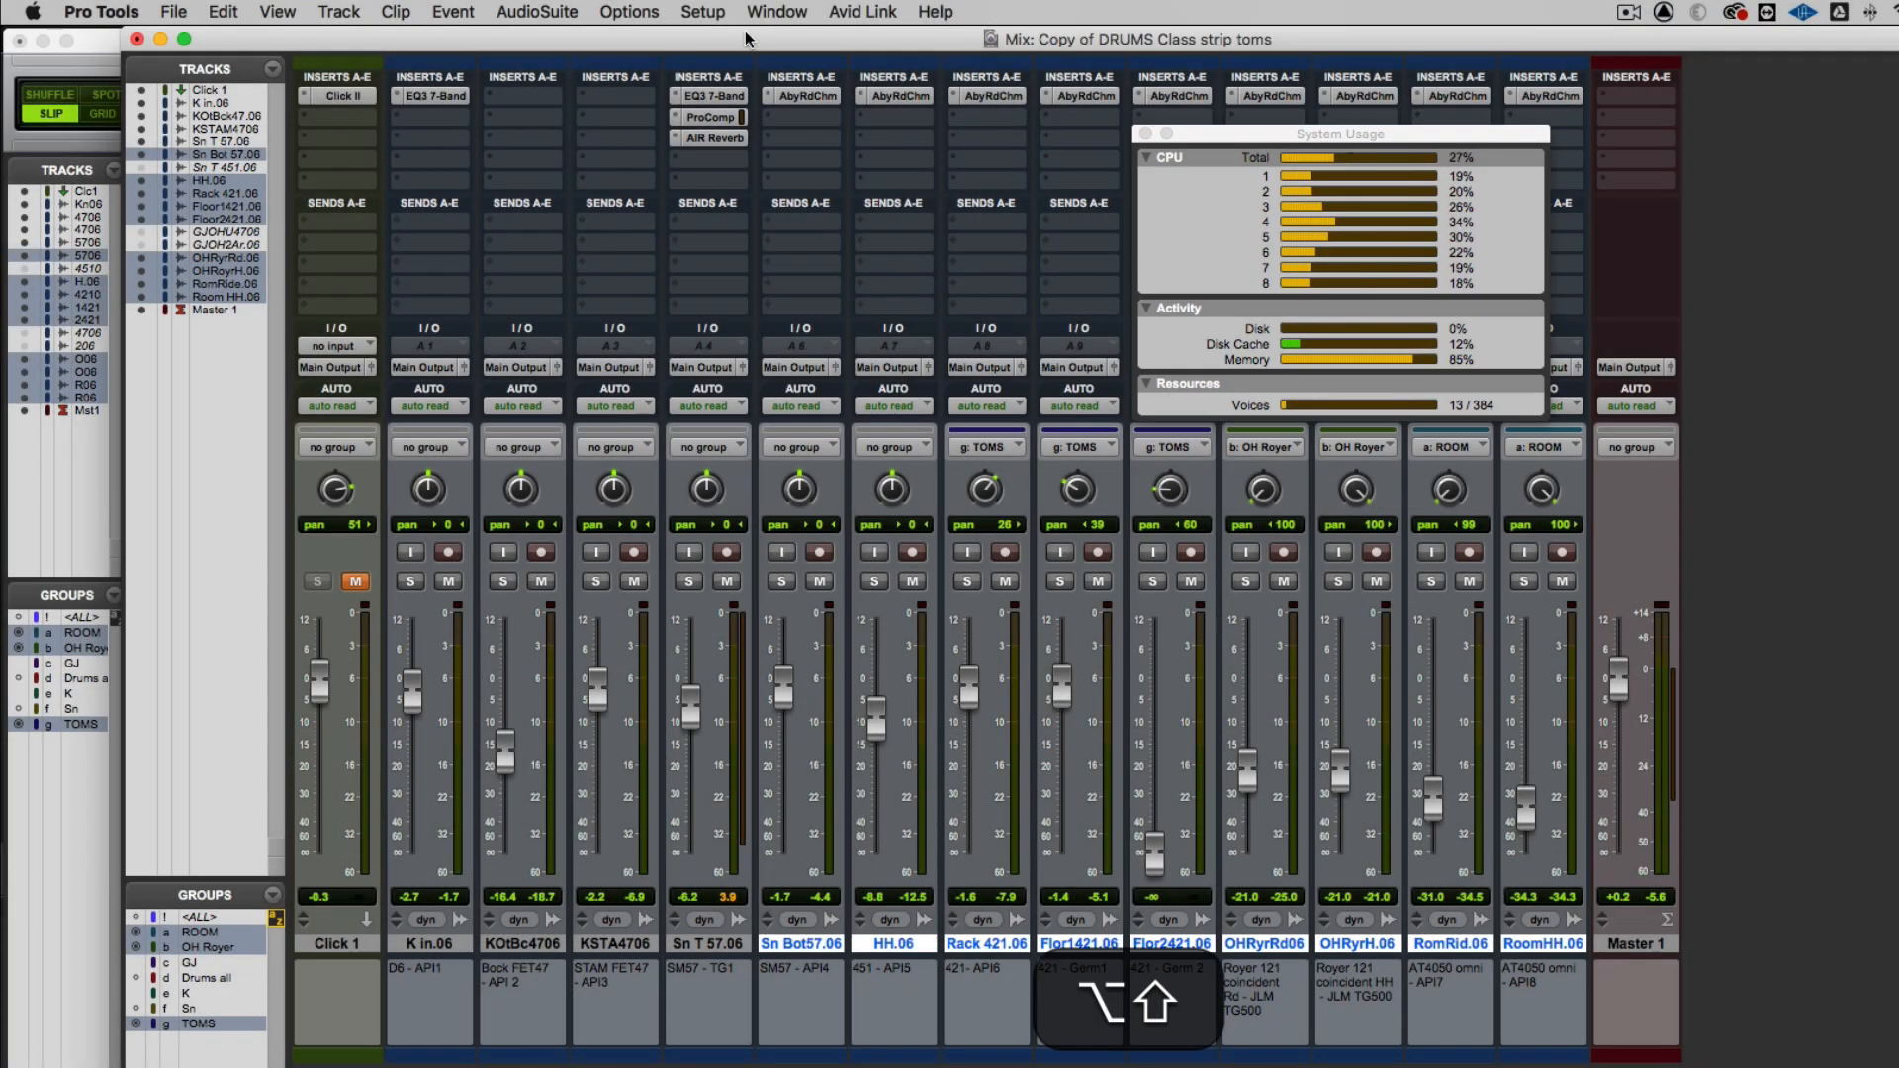
Remove Abbey Road Chambers from the selected tracks and AIR Reverb from Sn T 57.06, leaving only RoomHH.06 selected
{"action": "left_click", "coordinate": [767, 95], "text": "alt+shift"}
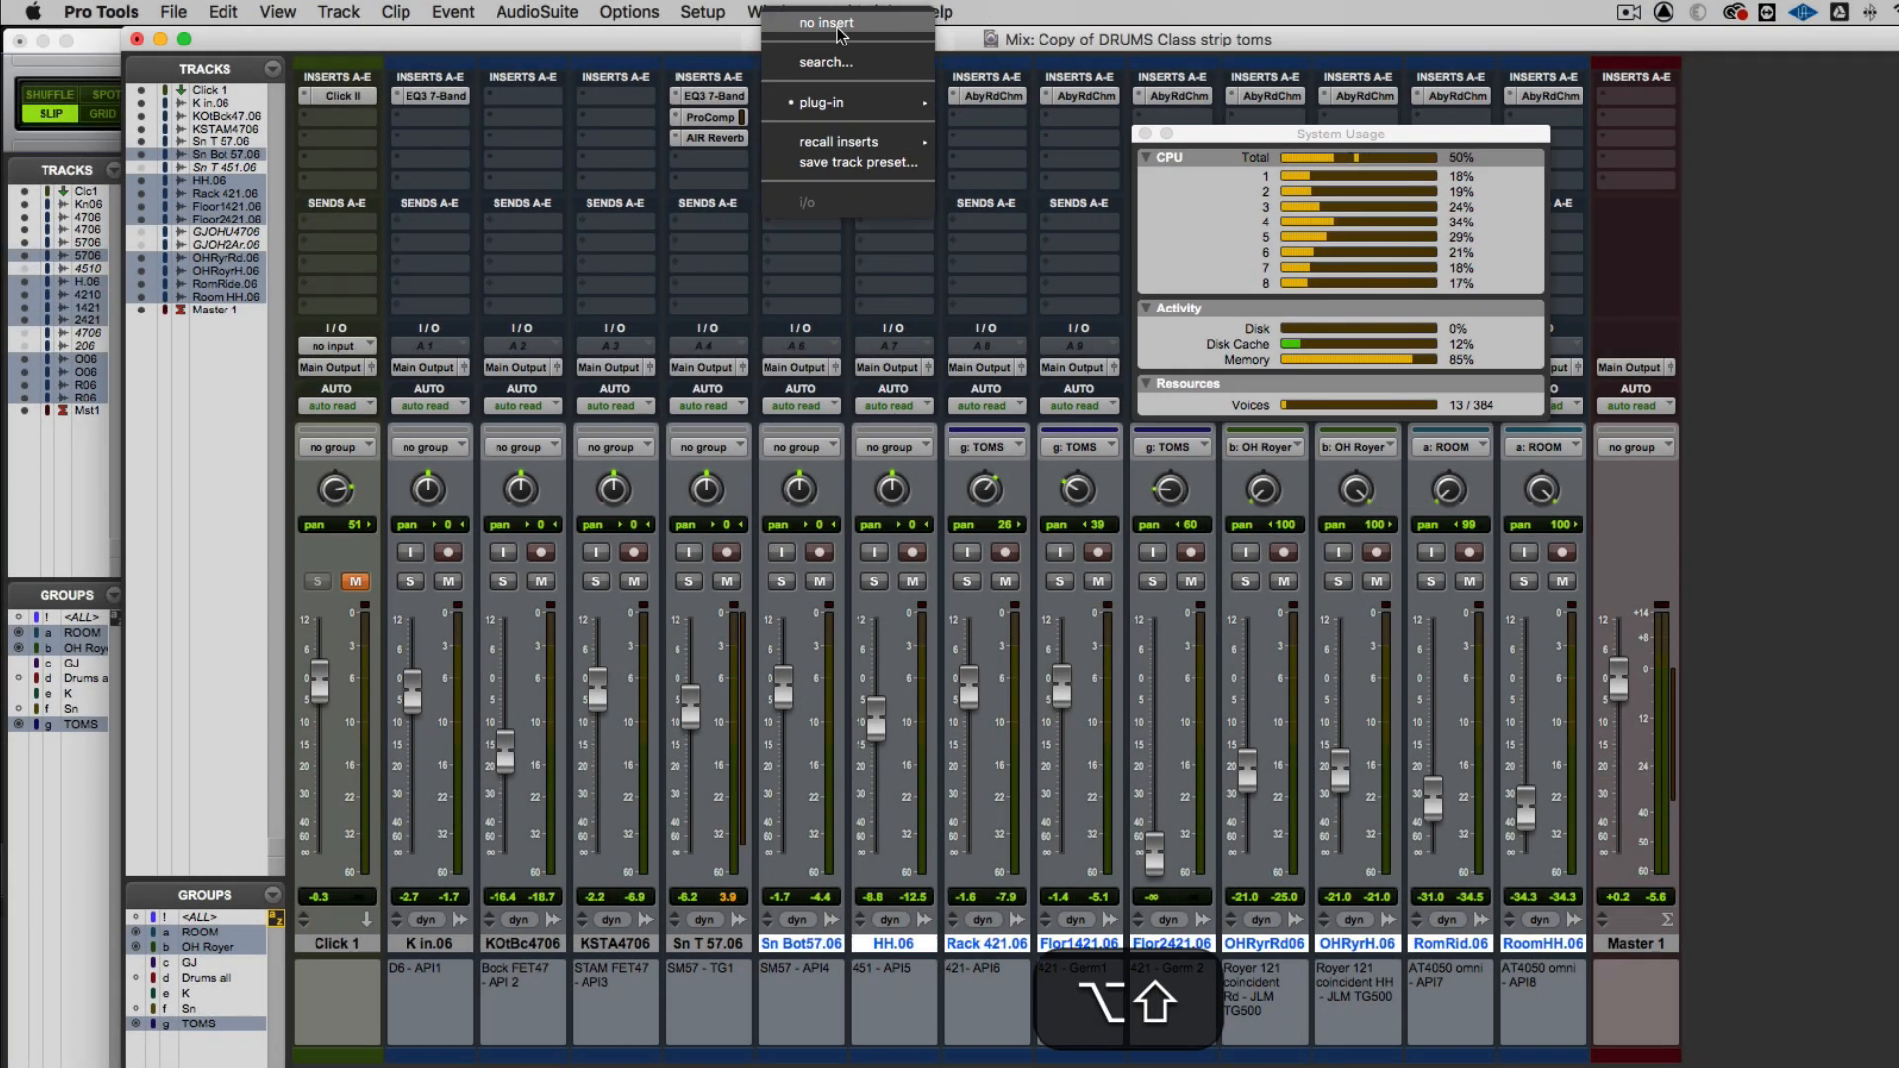
{"action": "left_click", "coordinate": [838, 30], "text": "alt+shift"}
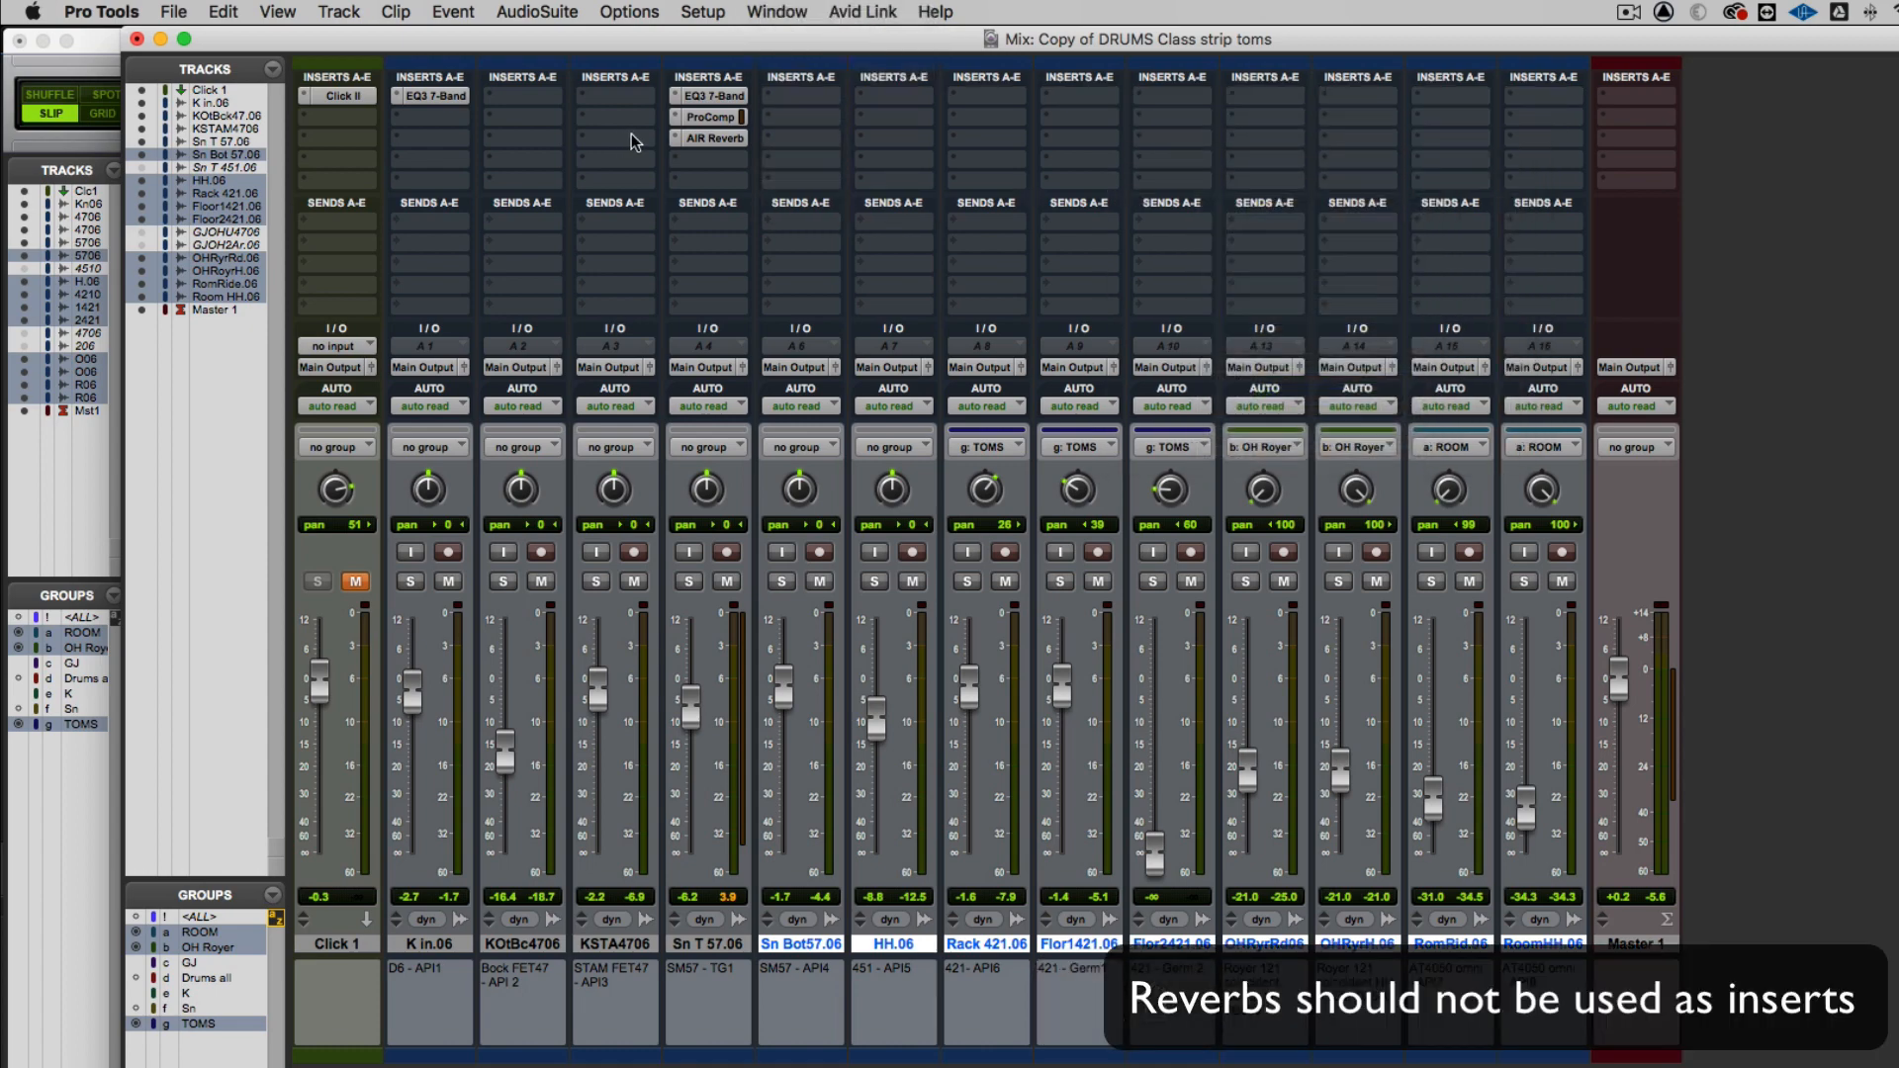
{"action": "left_click", "coordinate": [673, 136]}
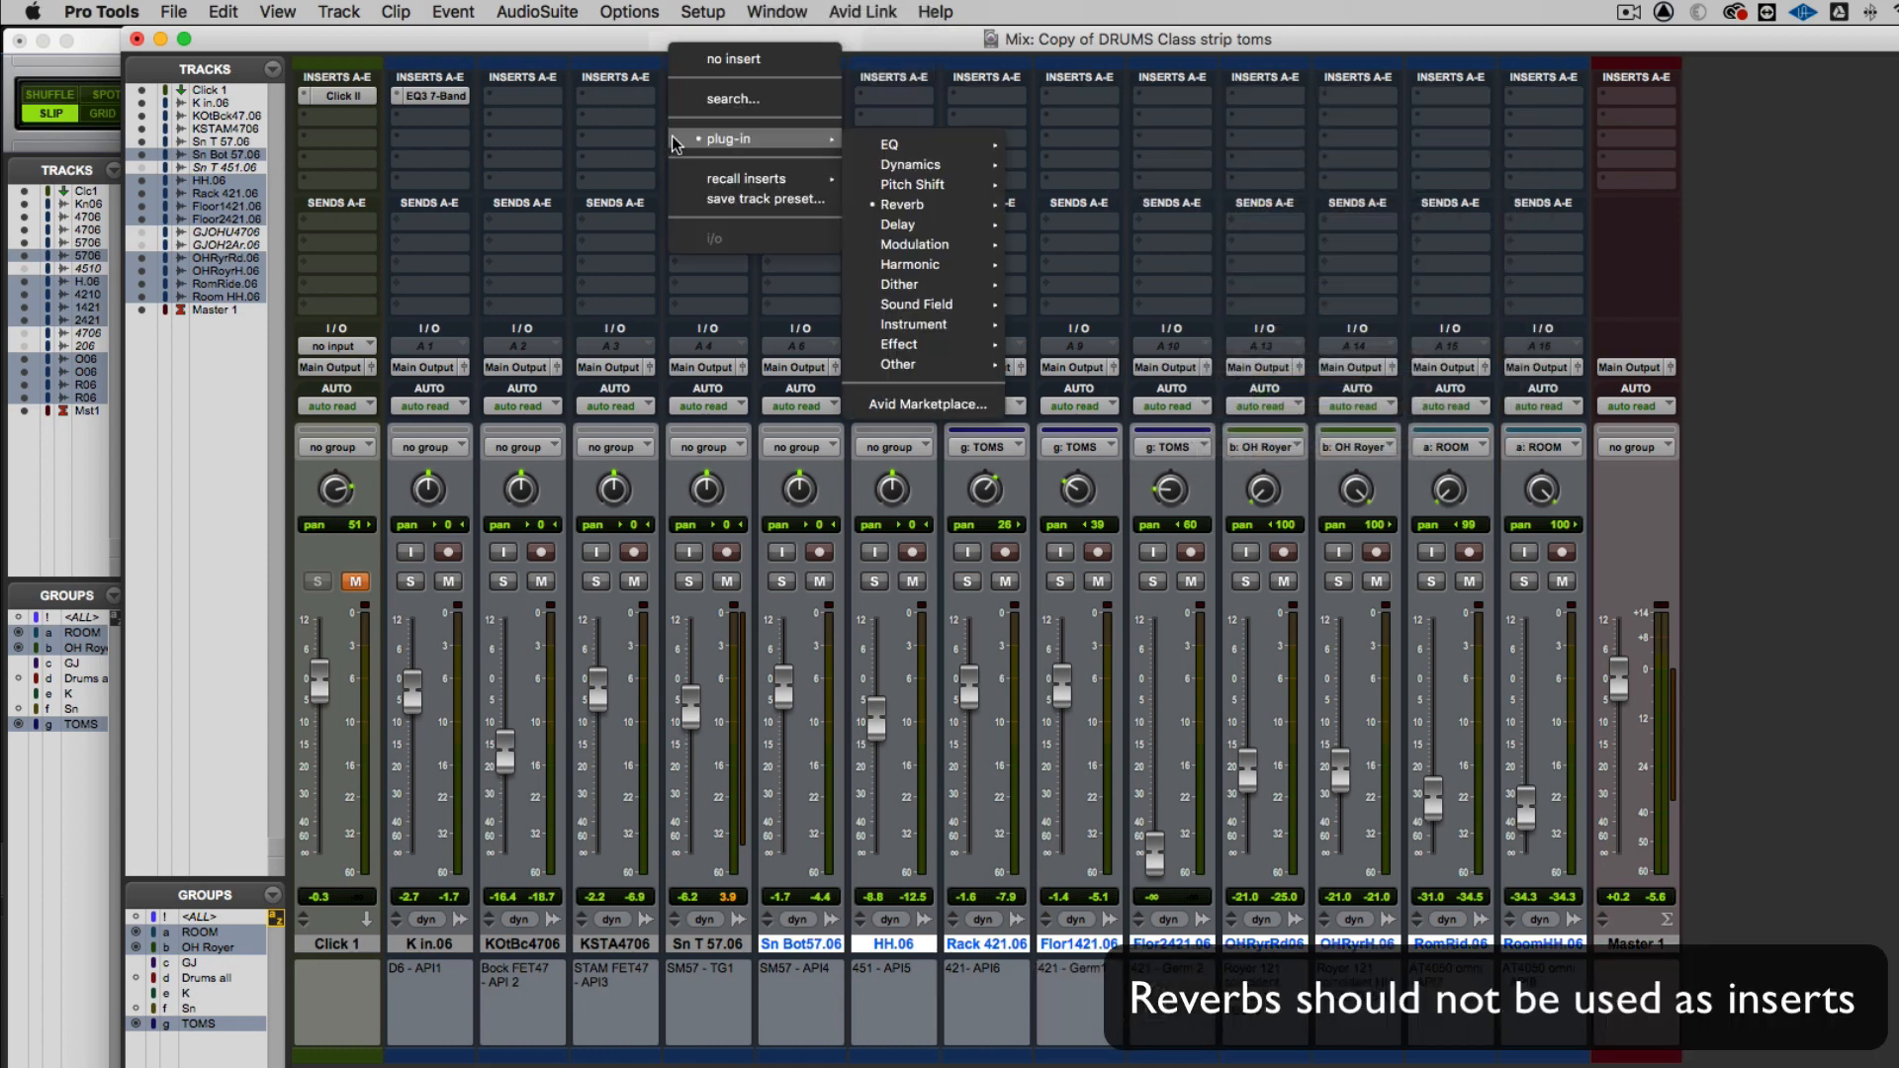
{"action": "left_click", "coordinate": [739, 58]}
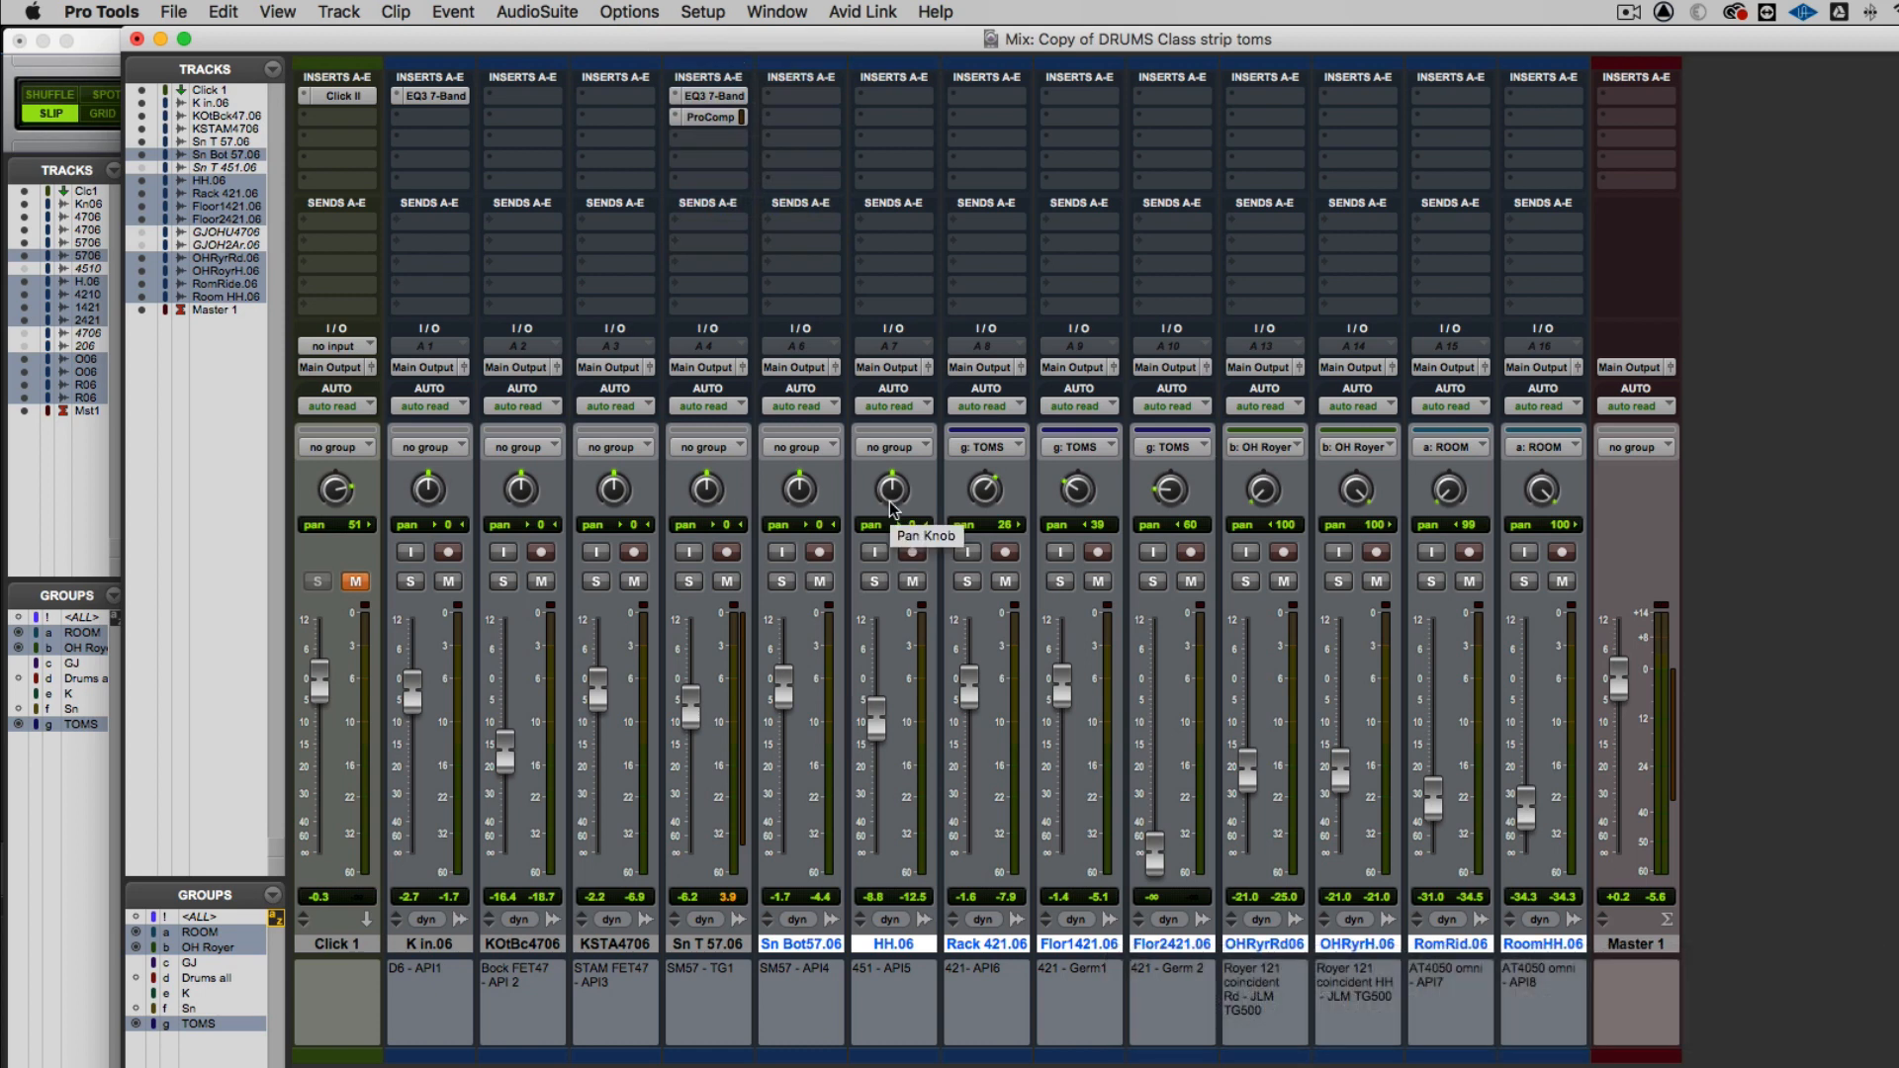
{"action": "left_click", "coordinate": [714, 942]}
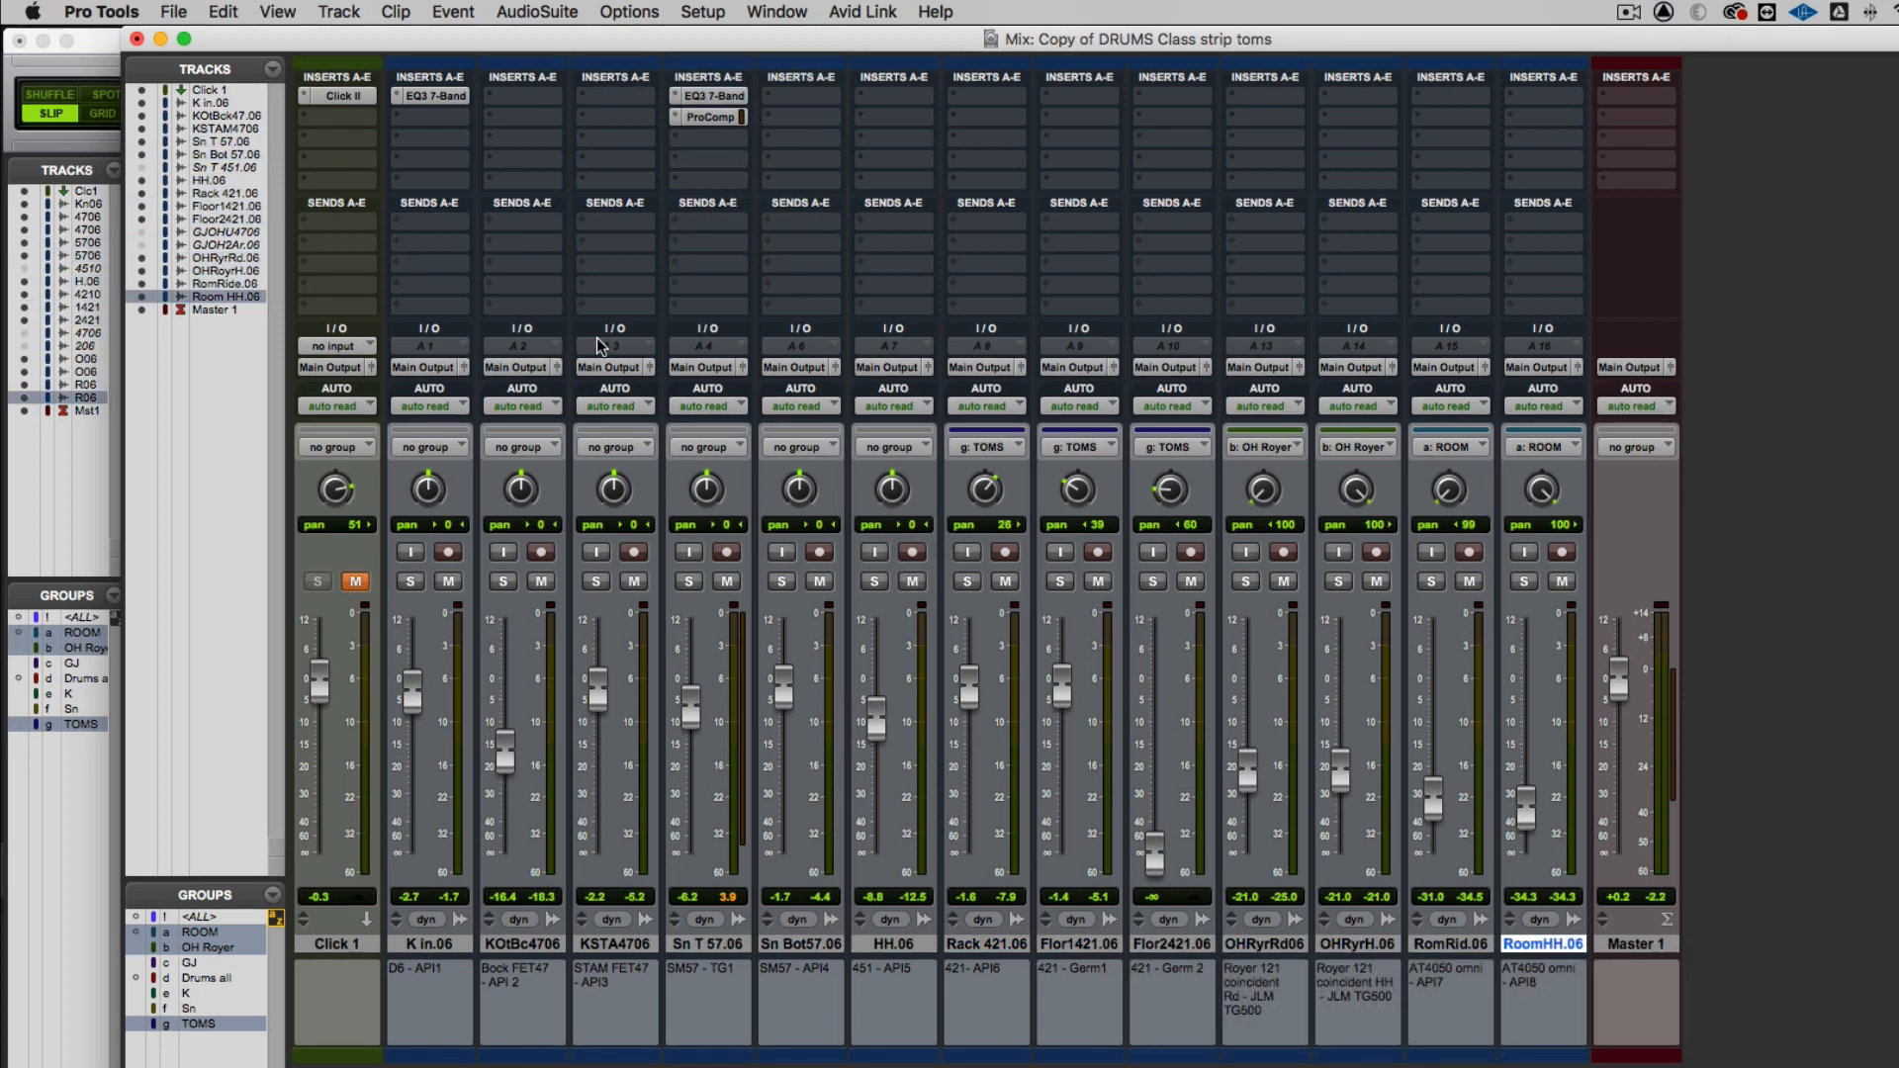
Create a new stereo bus path named Rev Short in the I/O Setup
{"action": "left_click", "coordinate": [698, 9]}
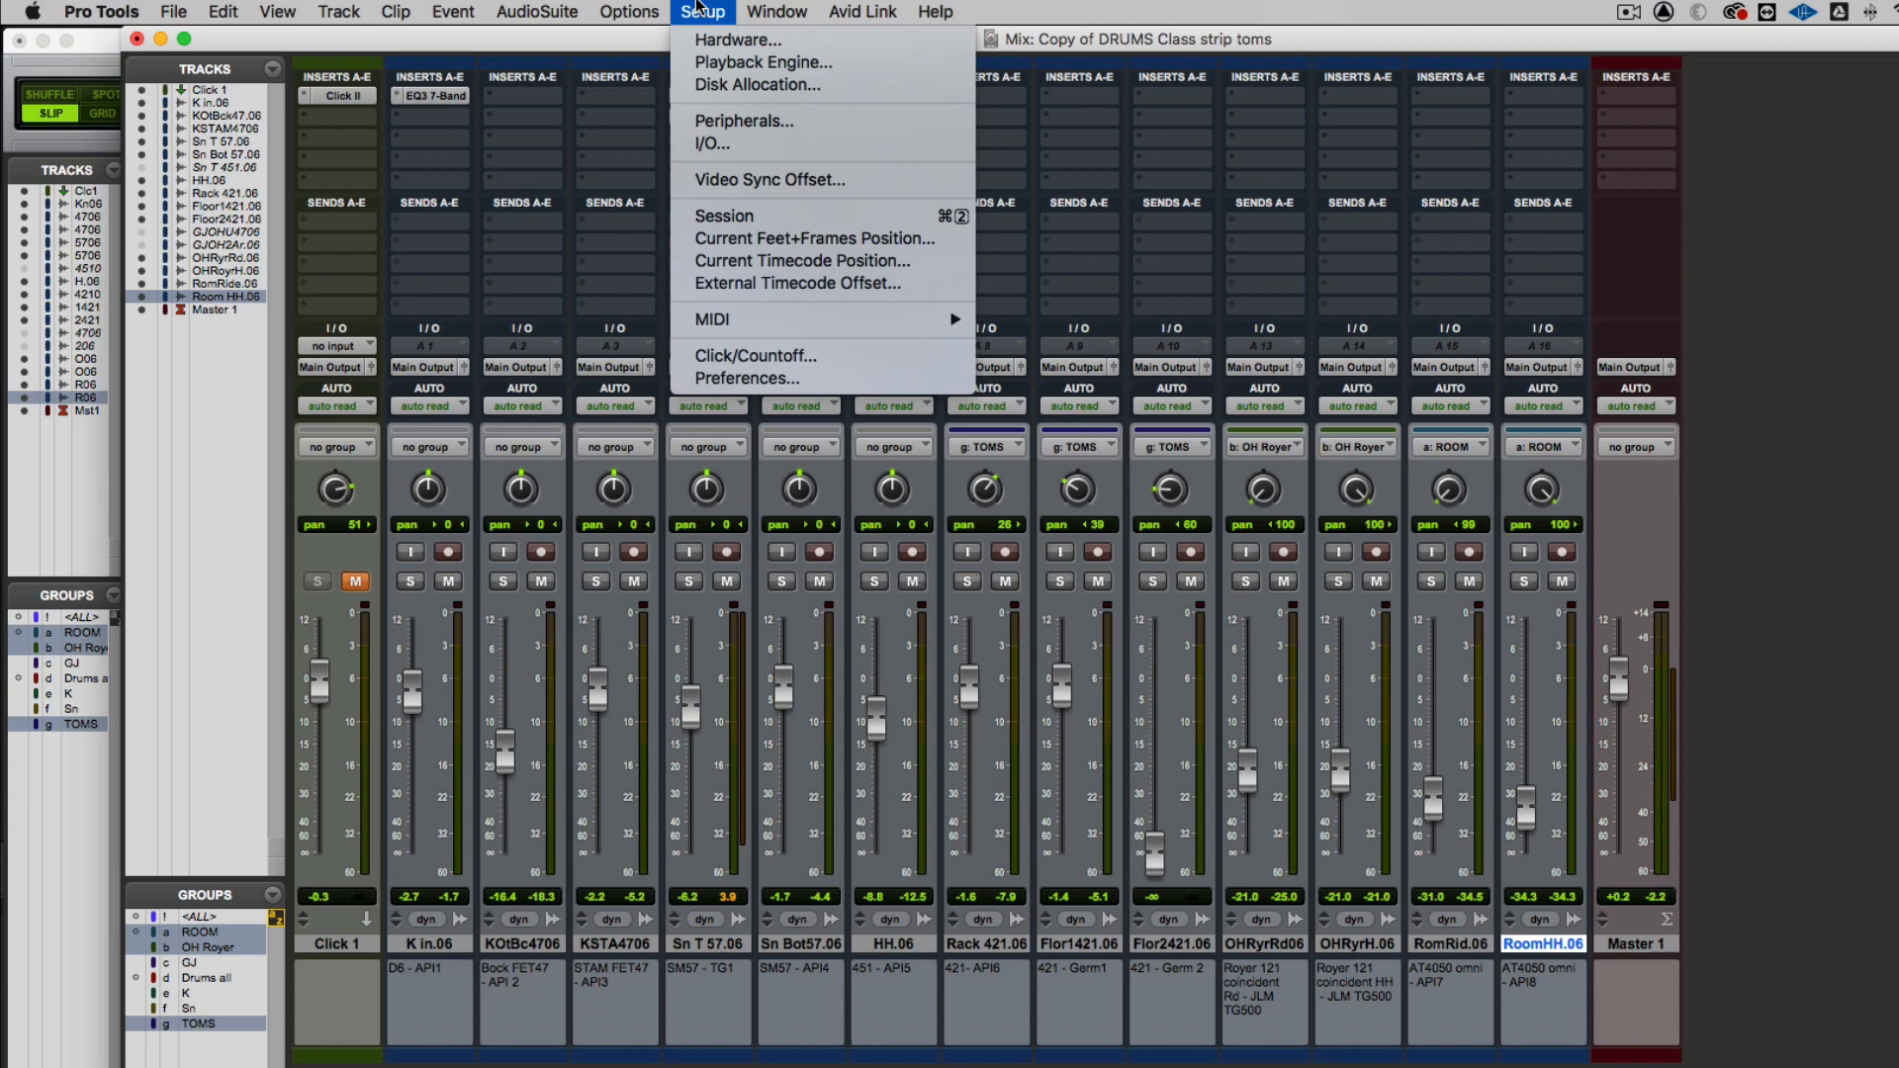
{"action": "left_click", "coordinate": [692, 145]}
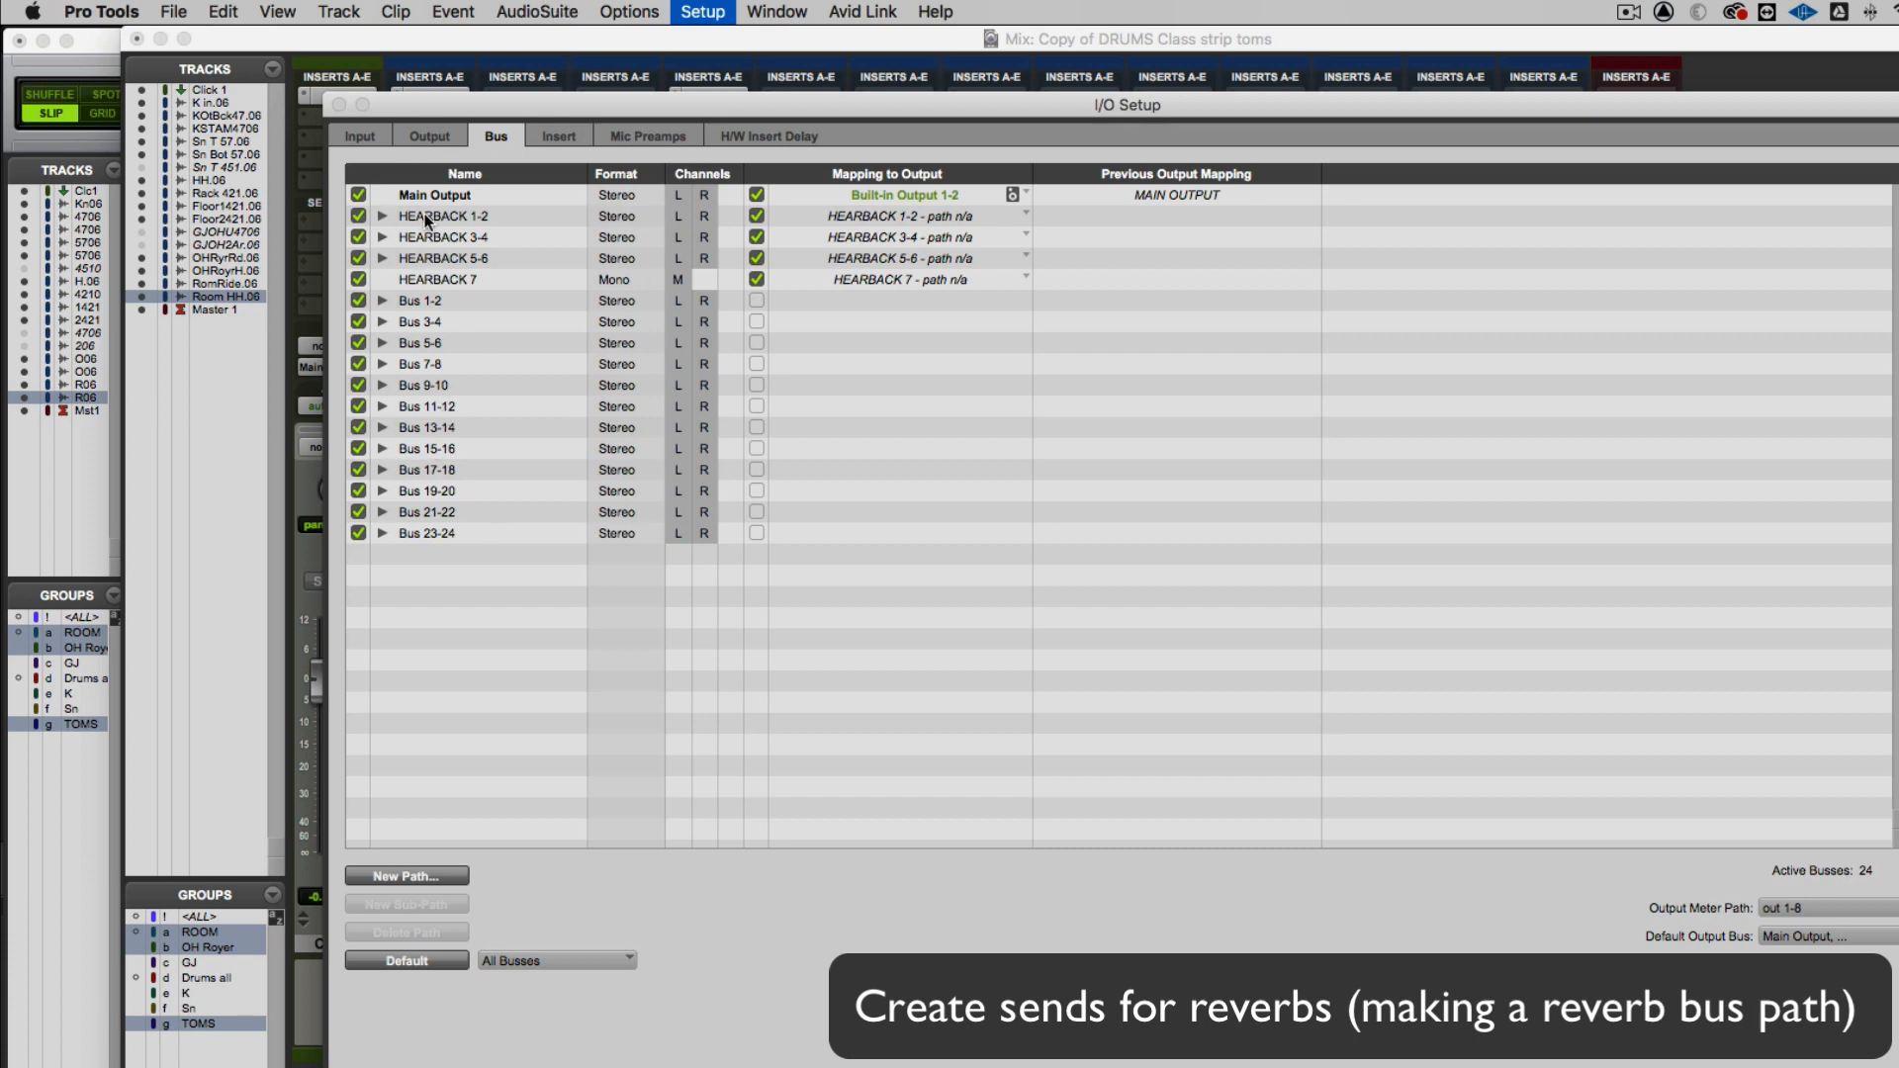
{"action": "left_click", "coordinate": [399, 876]}
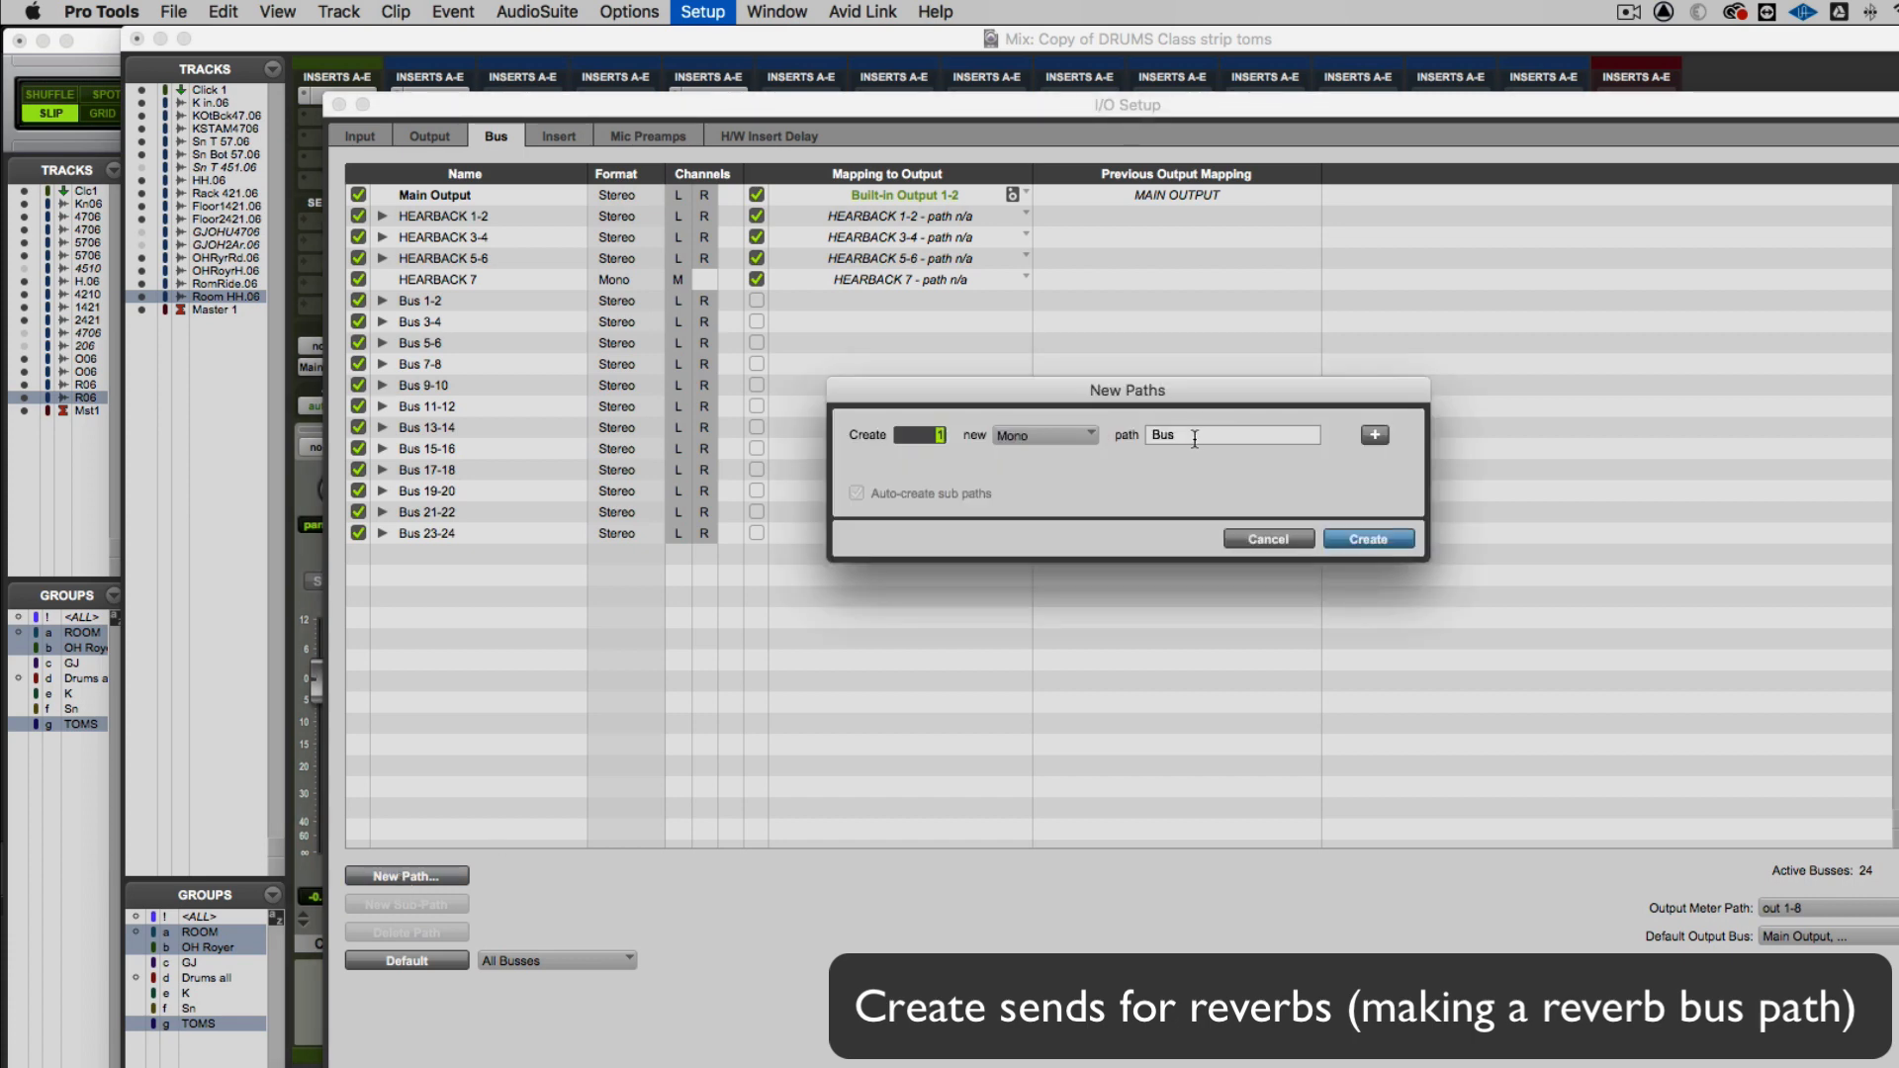
{"action": "left_click", "coordinate": [1054, 432]}
{"action": "left_click", "coordinate": [1052, 455]}
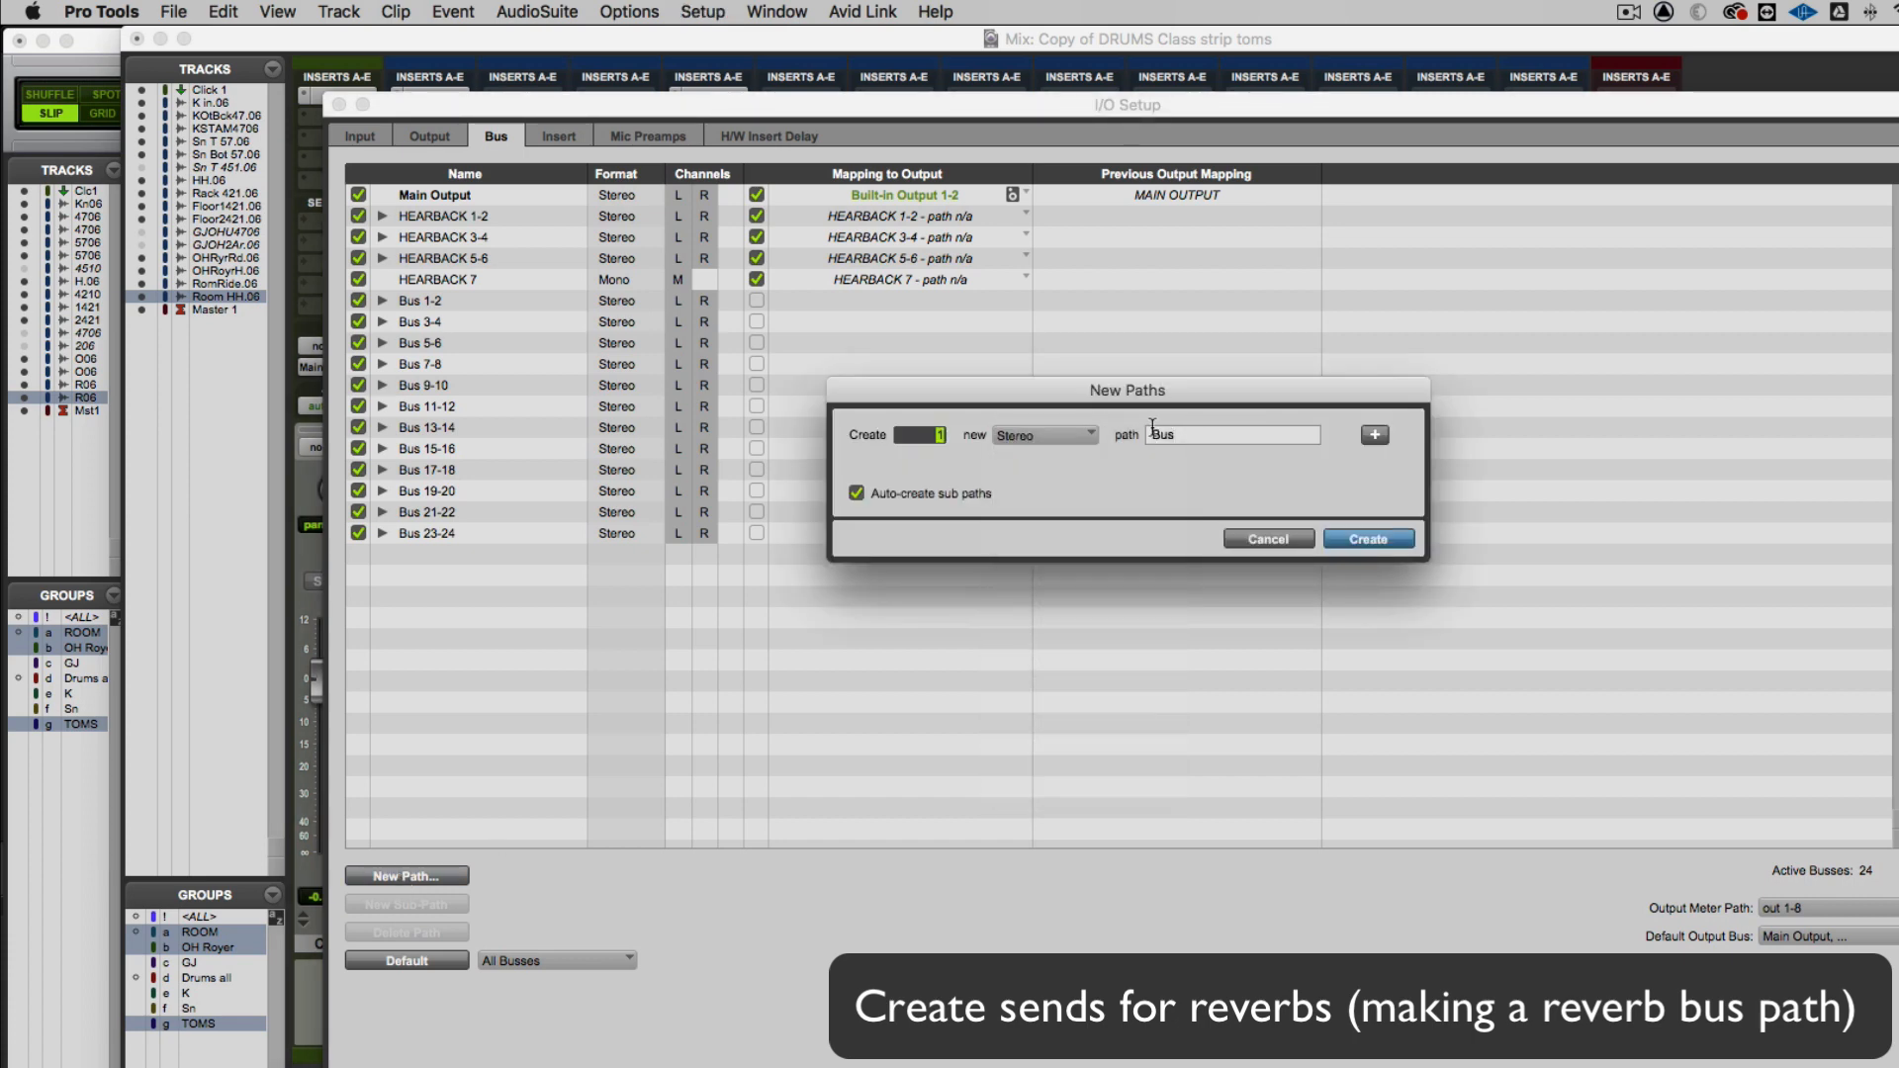
{"action": "left_click_drag", "start_coordinate": [1197, 435], "coordinate": [1122, 445]}
{"action": "type", "text": "Rev Short"}
{"action": "left_click", "coordinate": [1375, 541]}
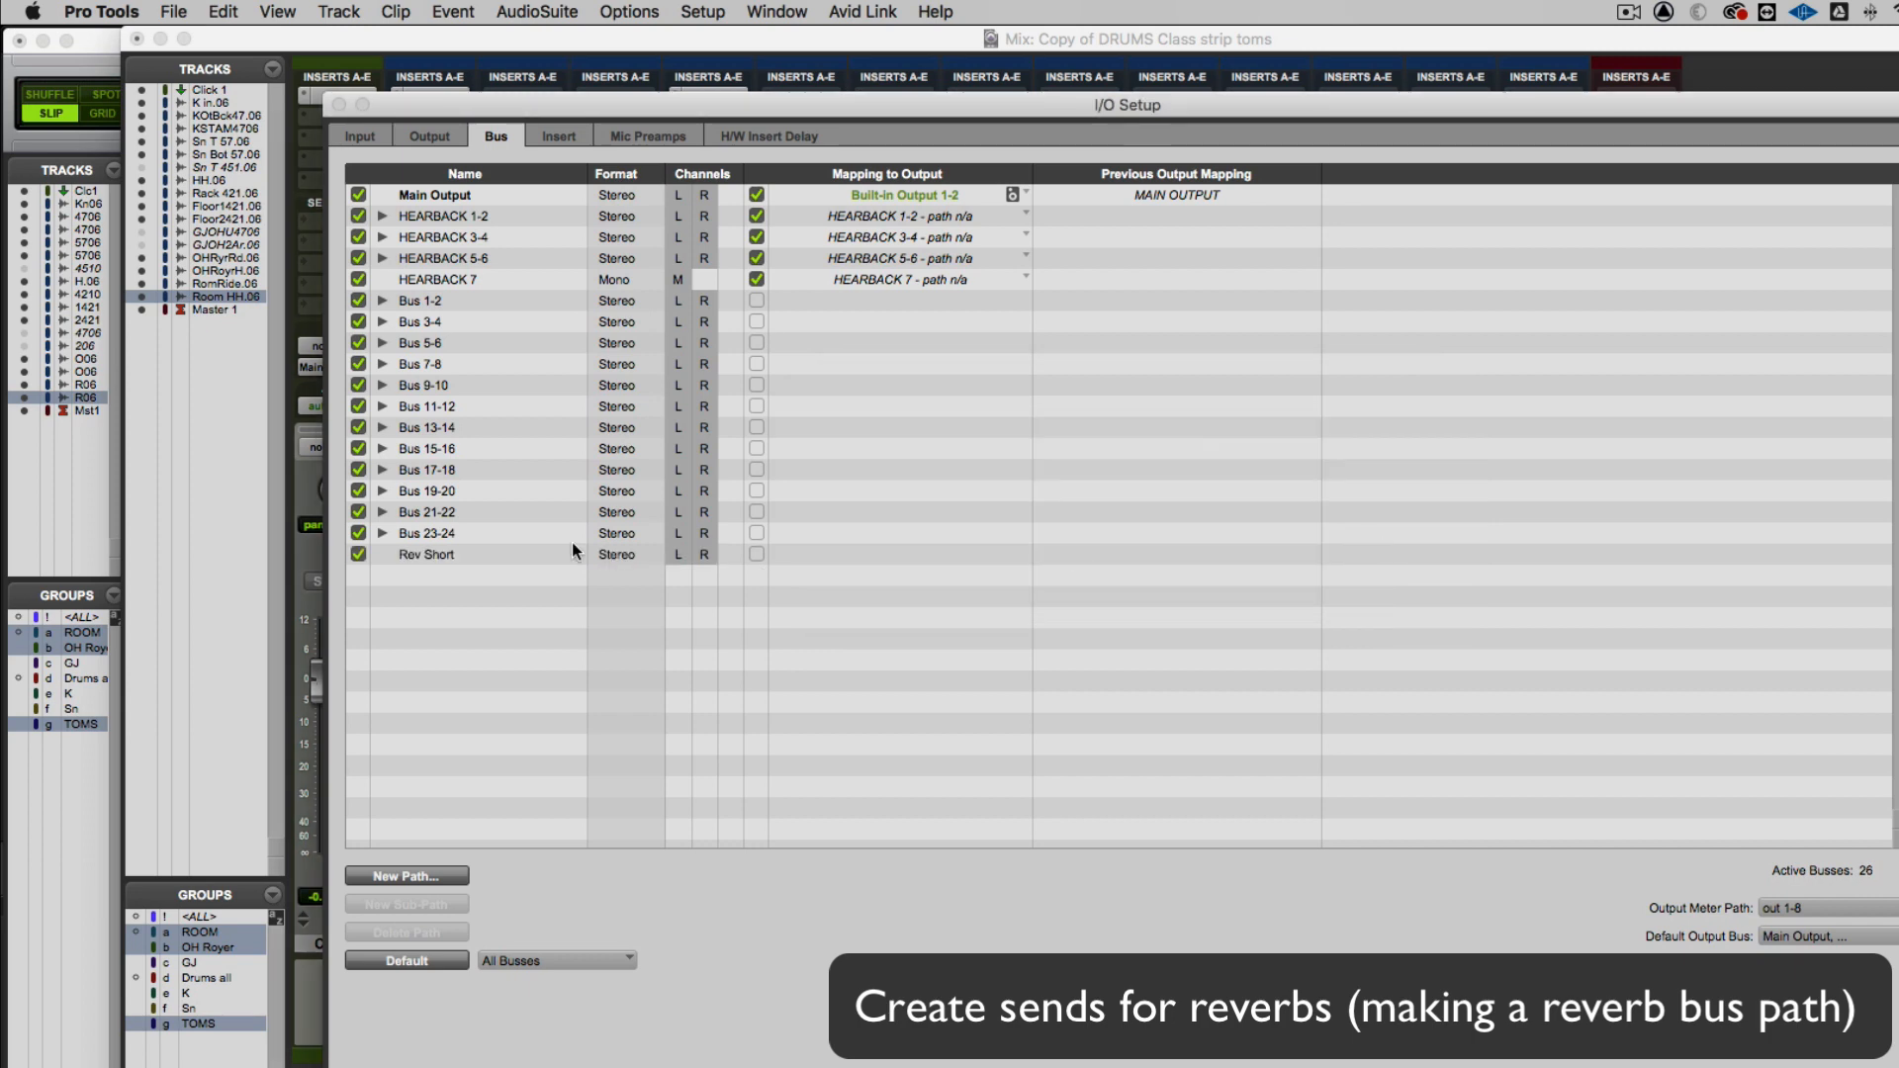
Move the Rev Short bus directly below Main Output, confirm the I/O Setup, and keep RoomHH.06 as the selected track
{"action": "left_click_drag", "start_coordinate": [428, 554], "coordinate": [422, 203]}
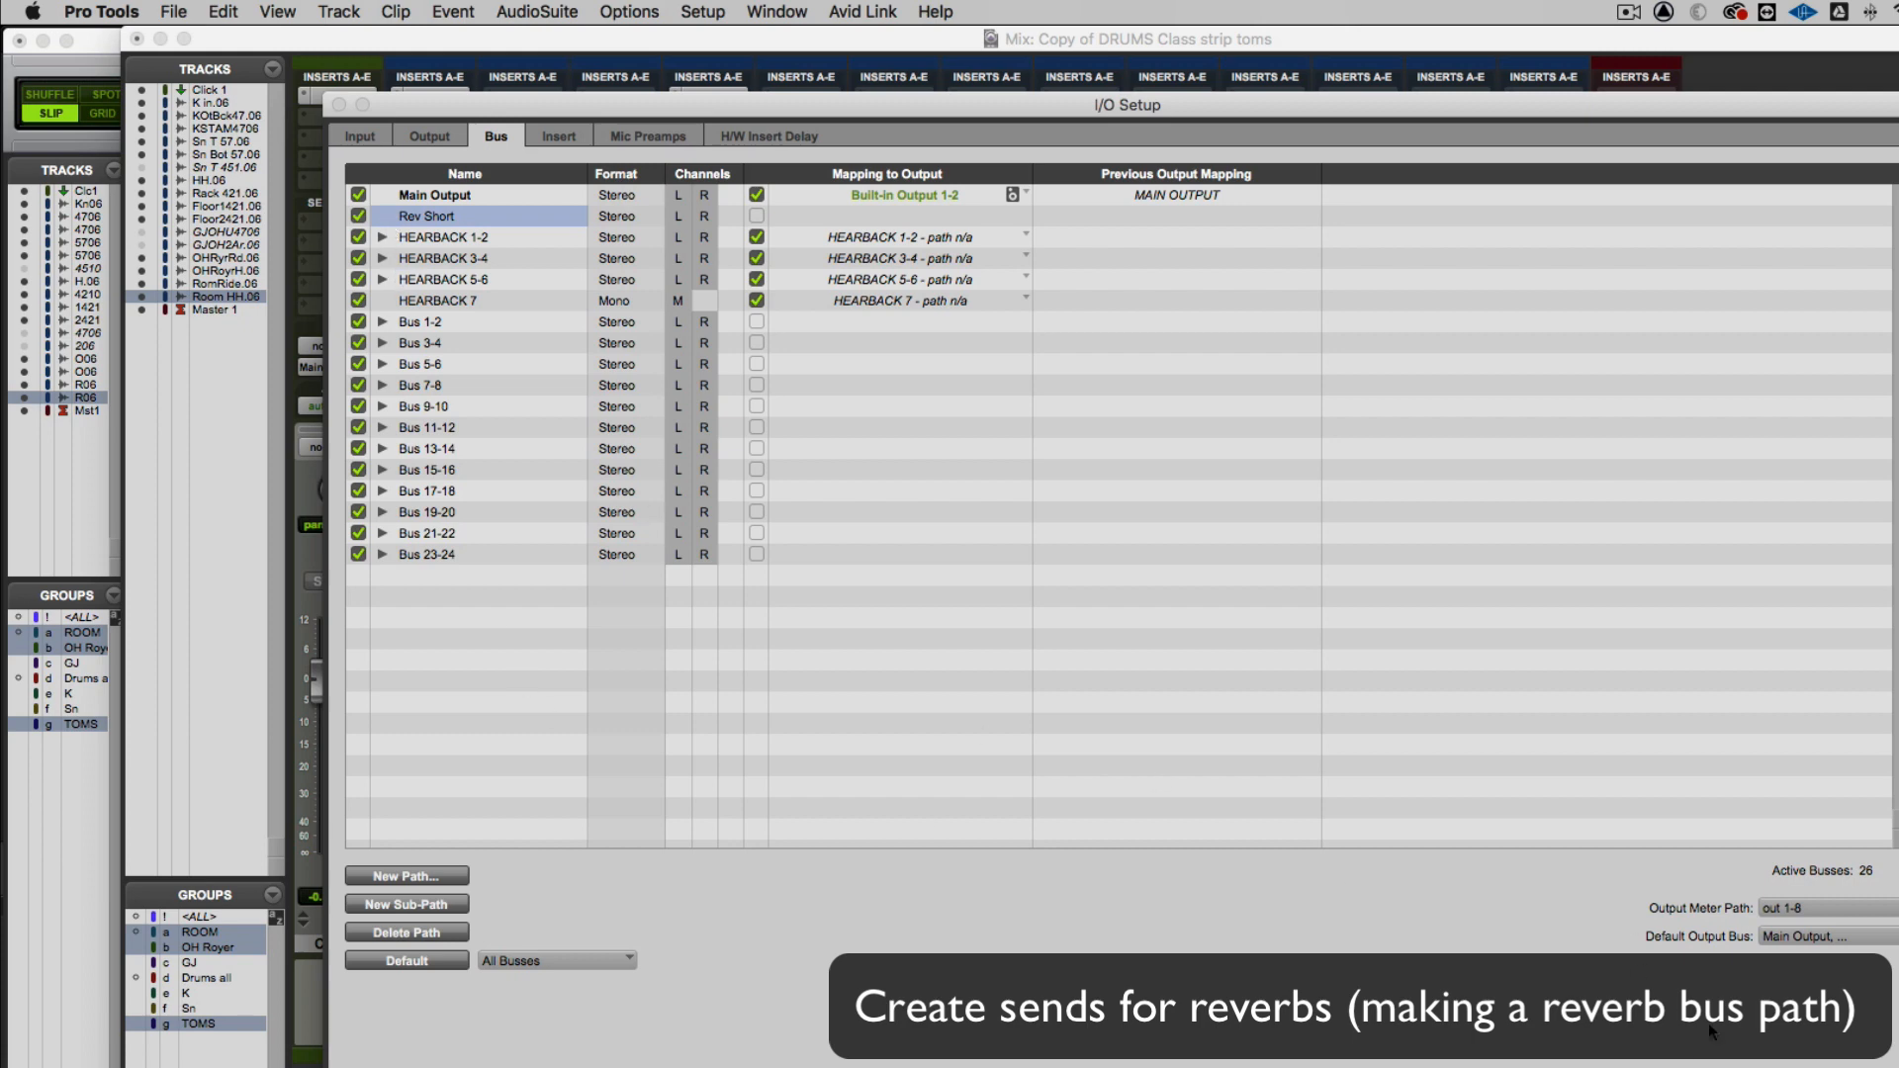
{"action": "left_click", "coordinate": [1868, 1064]}
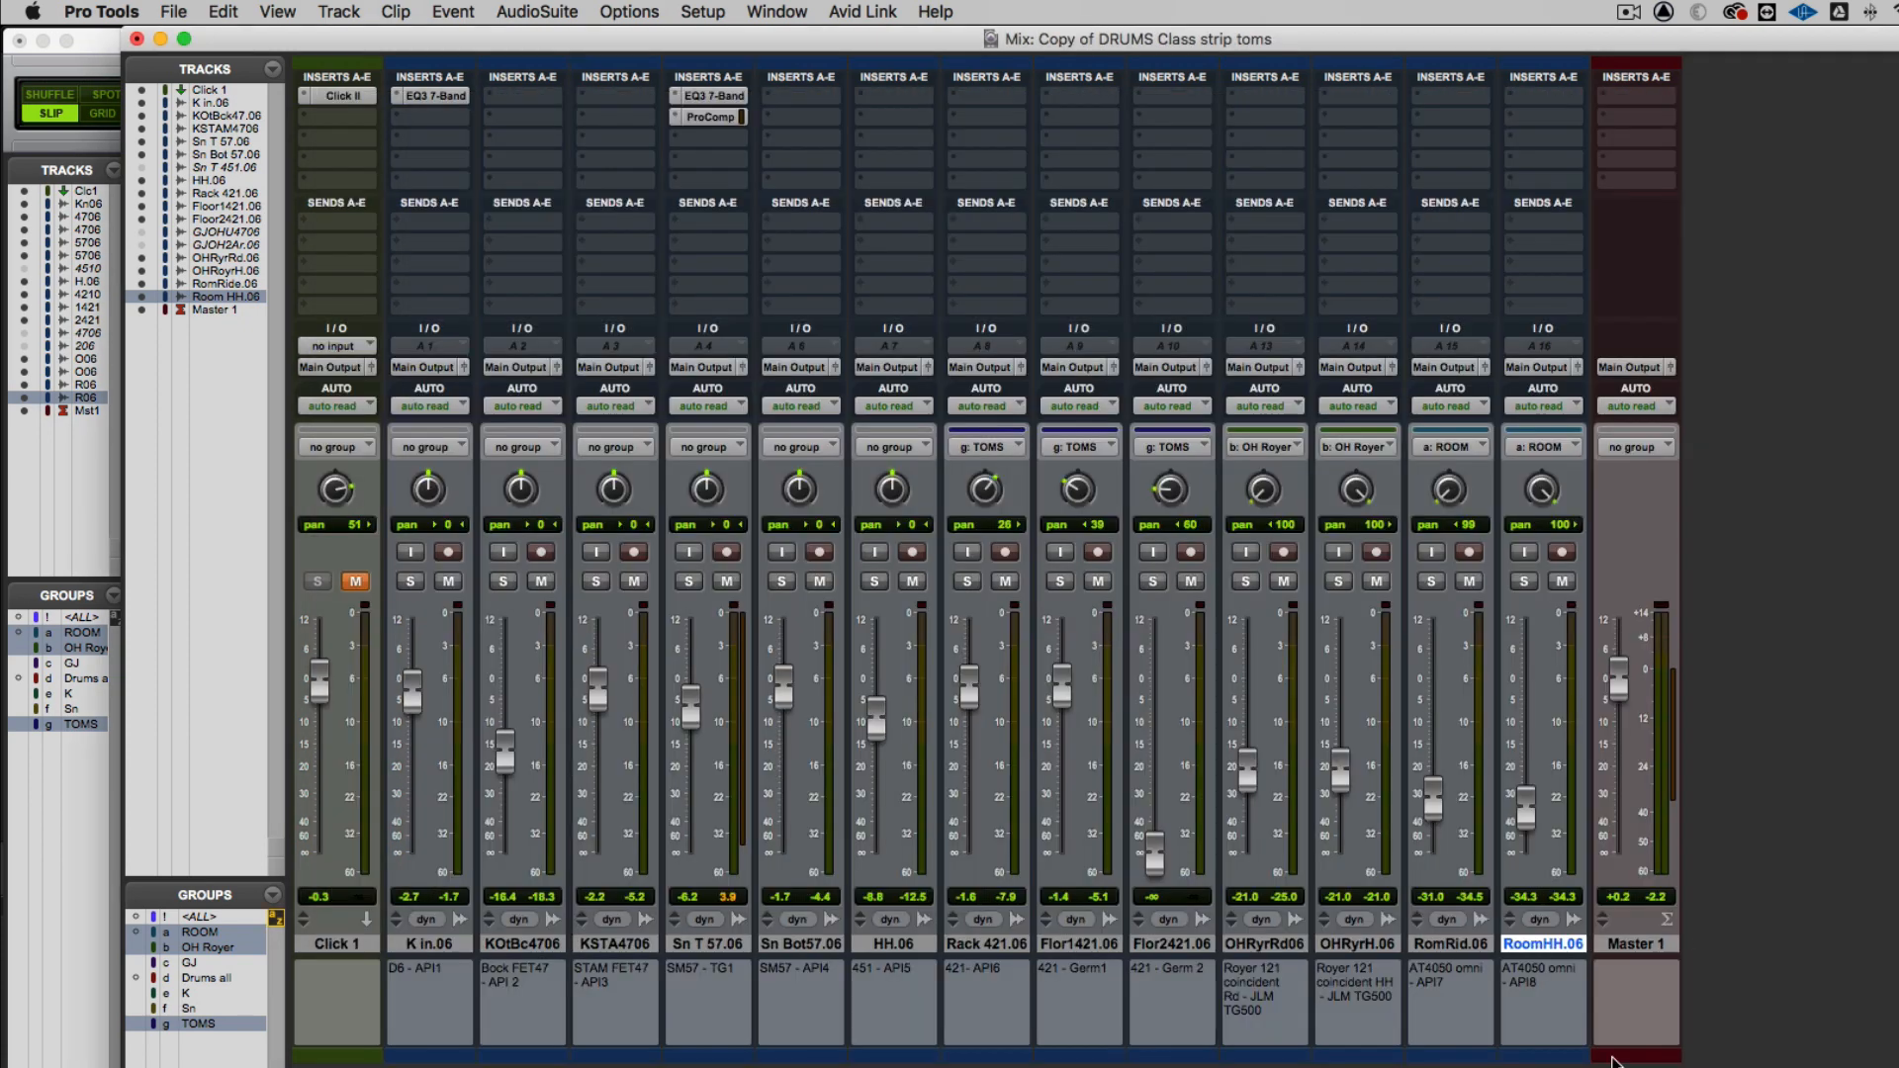
{"action": "left_click", "coordinate": [1659, 945]}
{"action": "left_click", "coordinate": [1552, 945]}
Create one new stereo Aux Input track named Rev Short Rt\
{"action": "left_click", "coordinate": [338, 11]}
{"action": "left_click", "coordinate": [341, 40]}
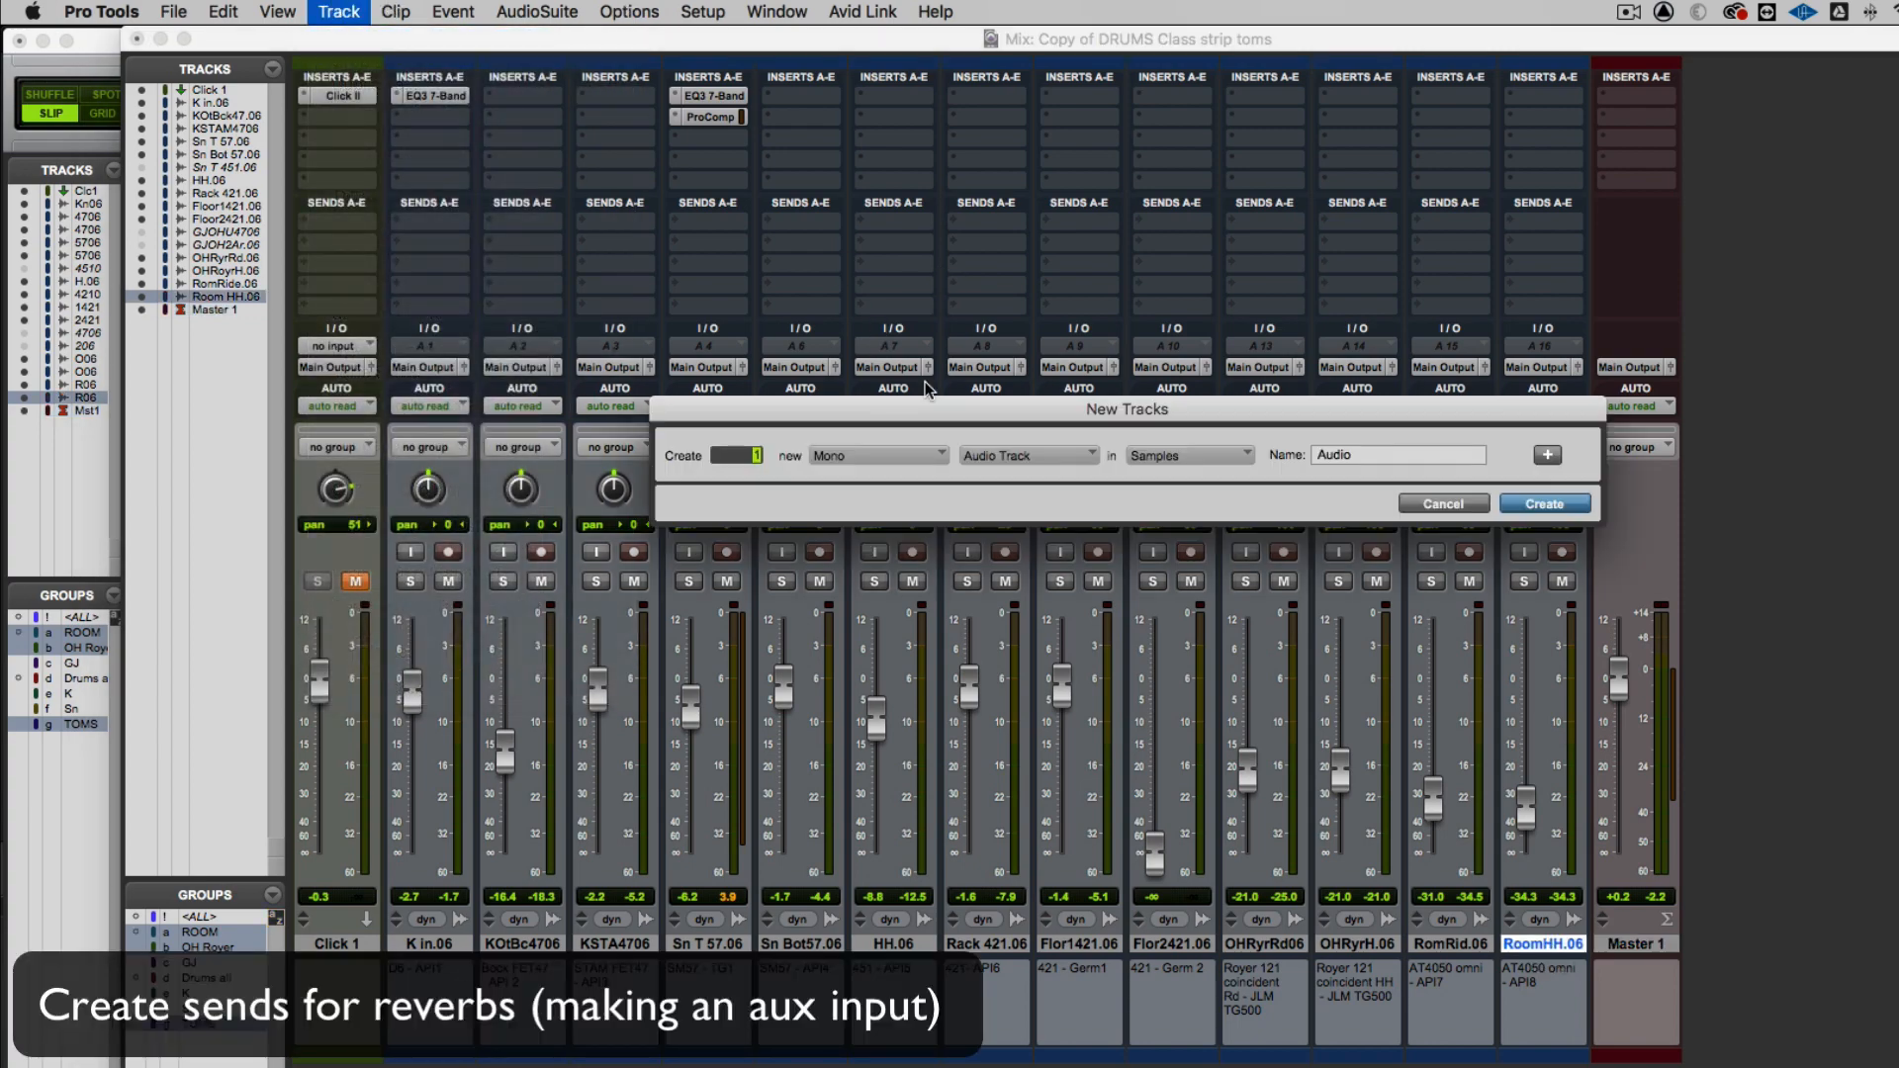
{"action": "left_click", "coordinate": [880, 453]}
{"action": "left_click", "coordinate": [958, 459]}
{"action": "left_click", "coordinate": [958, 460]}
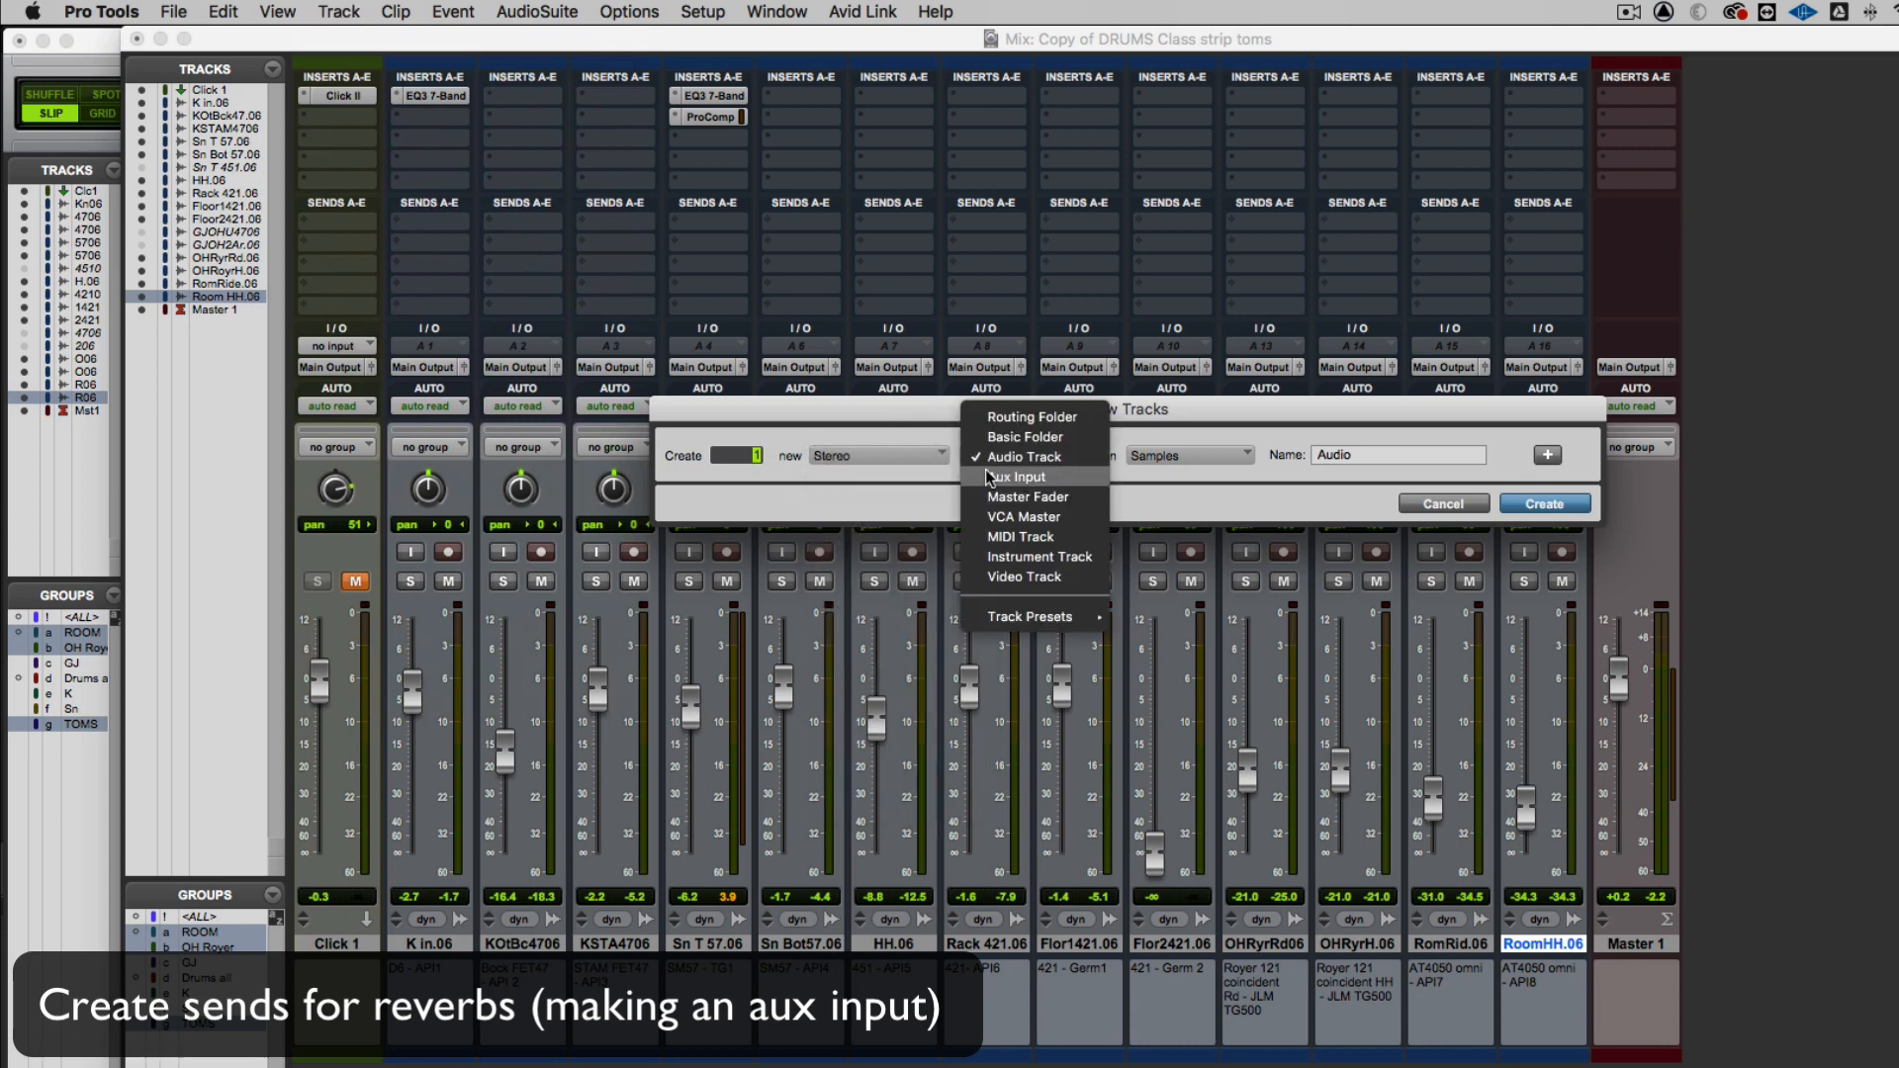
{"action": "left_click", "coordinate": [989, 477]}
{"action": "left_click", "coordinate": [1353, 461]}
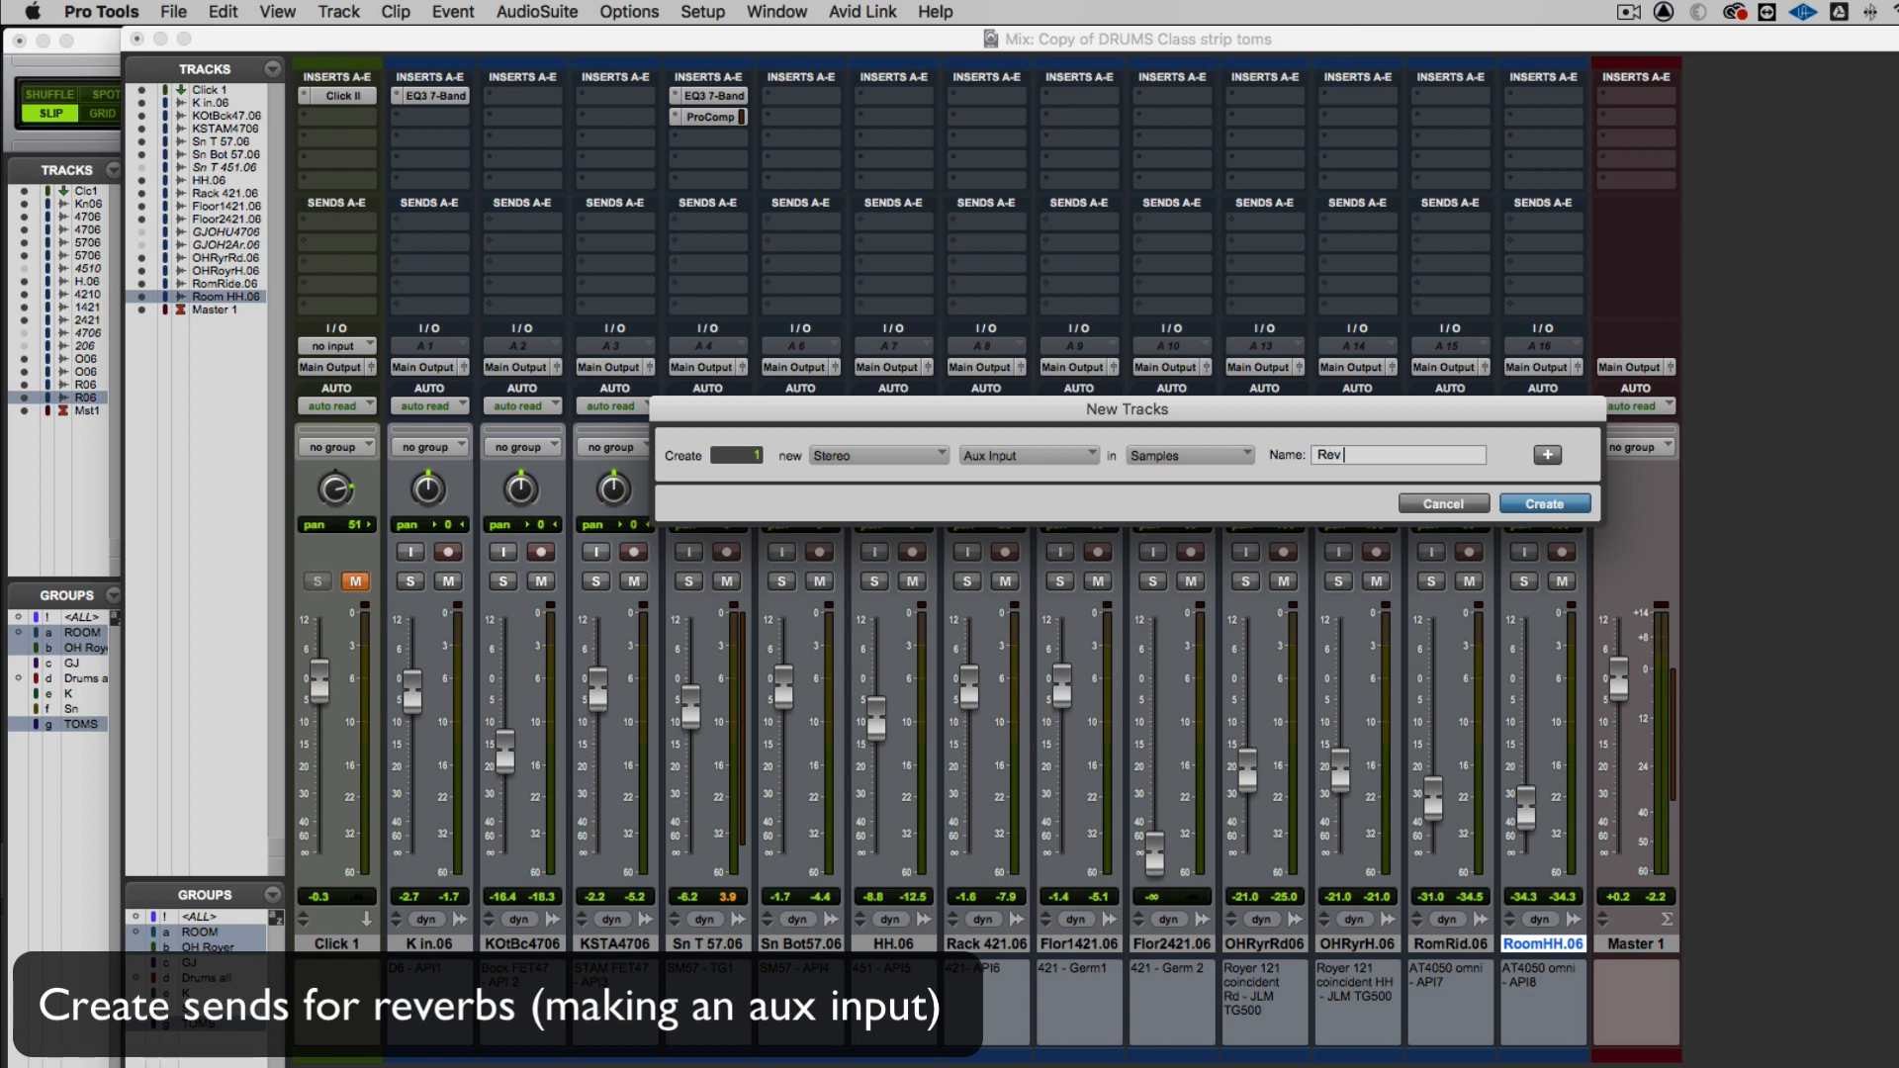
{"action": "type", "text": "Short Rt\\"}
{"action": "key", "text": "Return"}
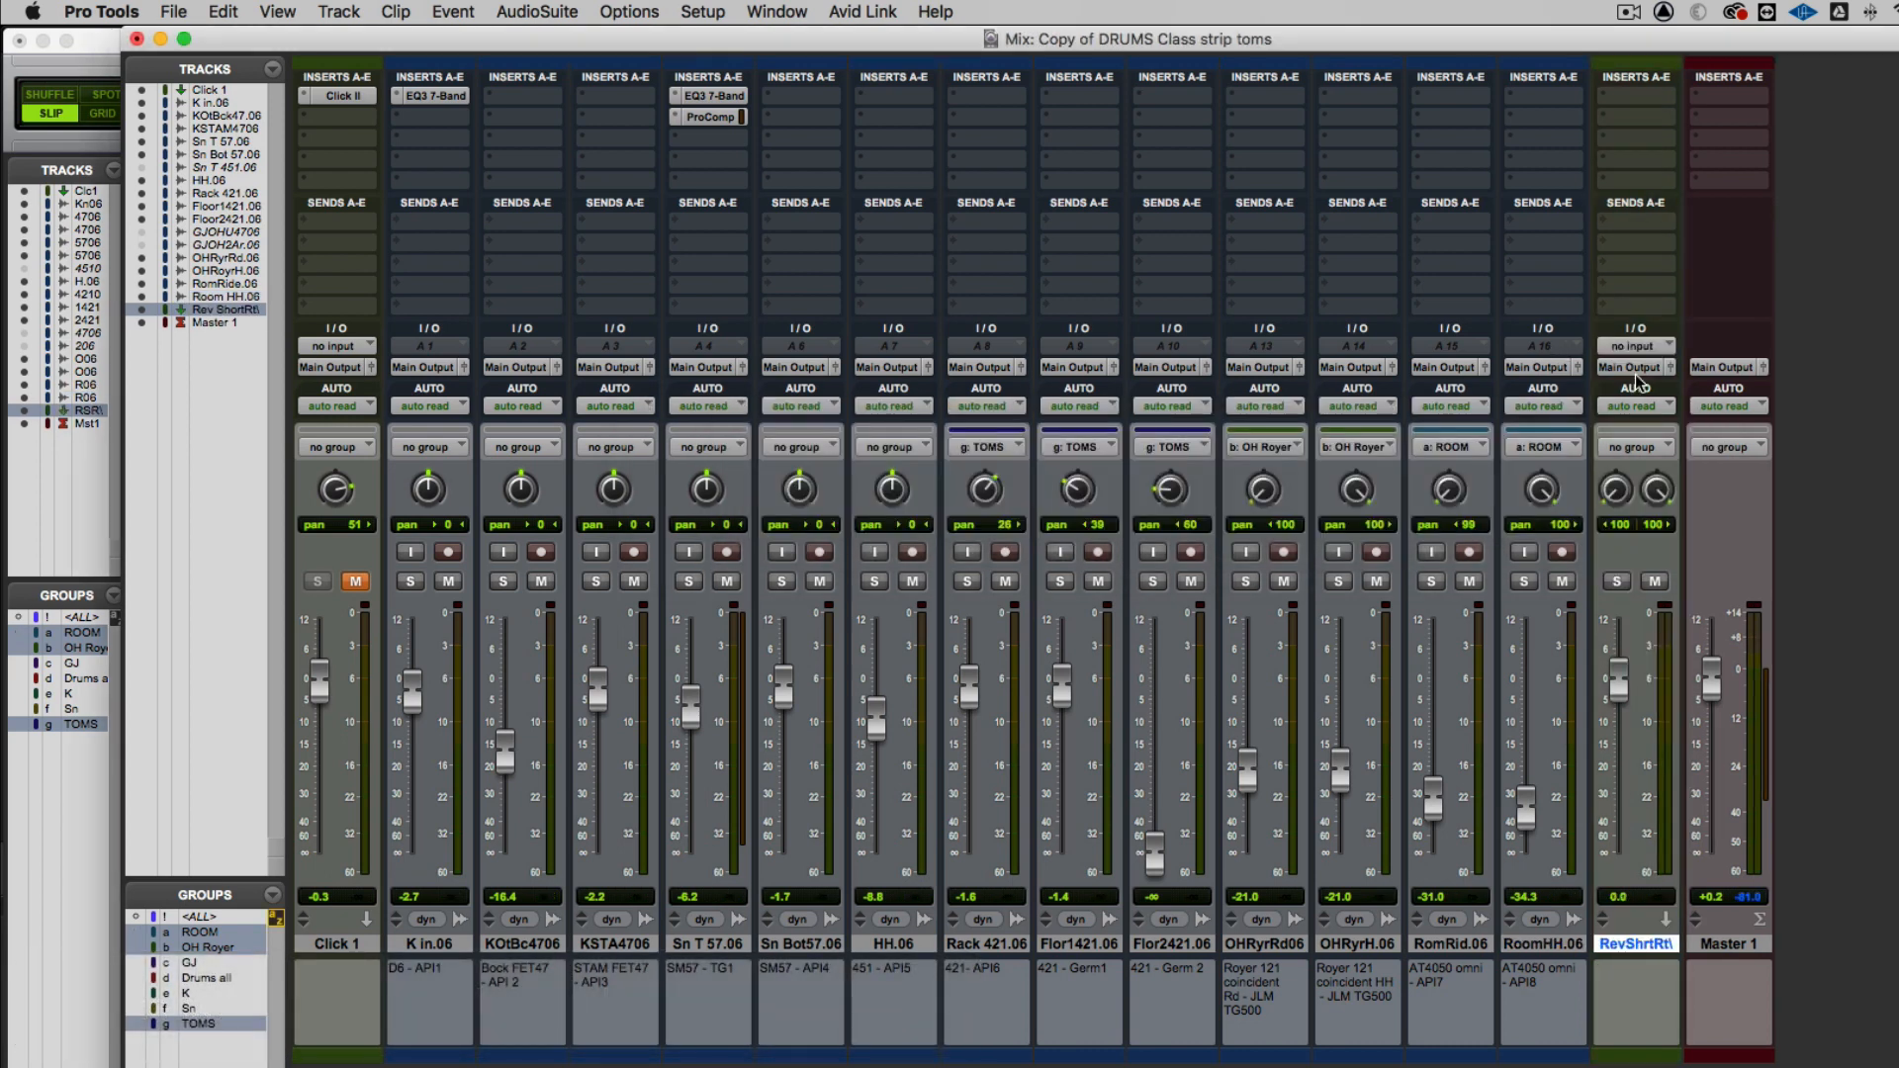
Set the input of the new aux track to the Rev Short (Stereo) bus
{"action": "left_click", "coordinate": [1609, 348]}
{"action": "mouse_move", "coordinate": [1609, 344]}
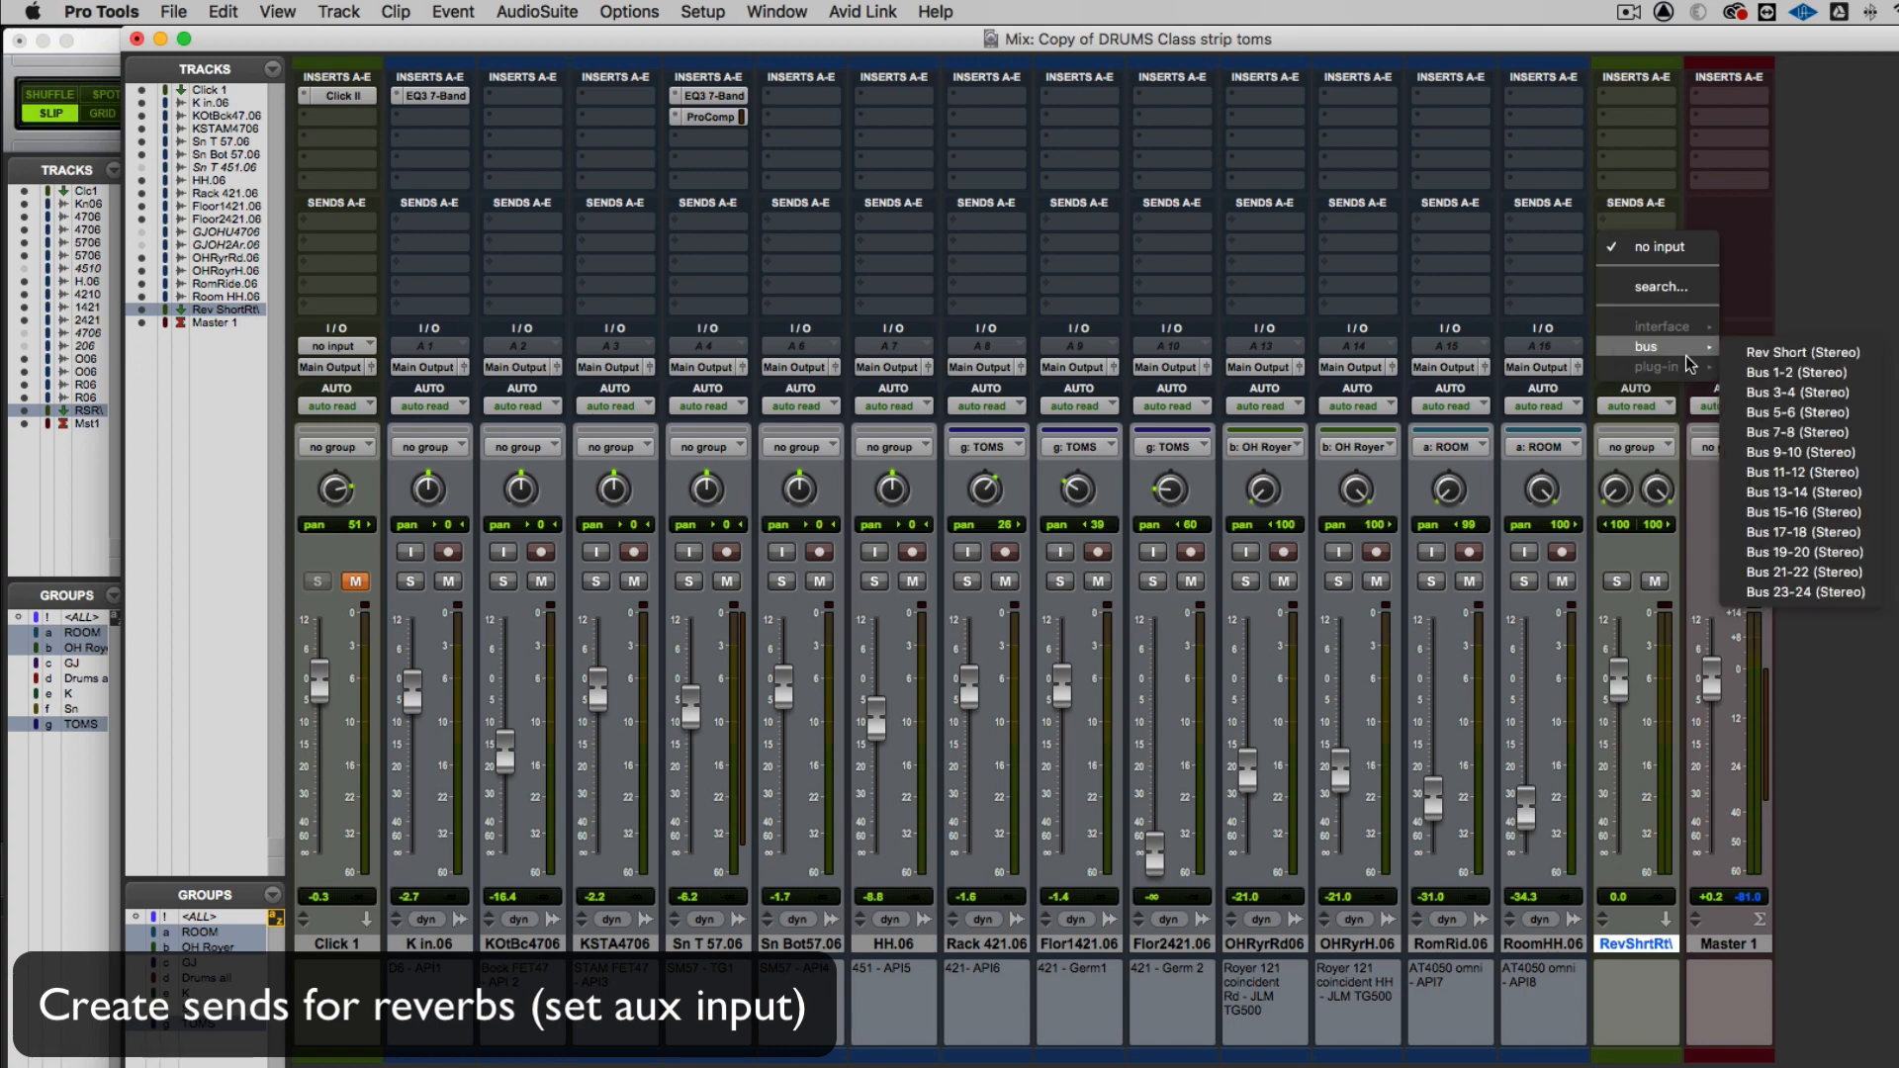
{"action": "left_click", "coordinate": [1729, 352]}
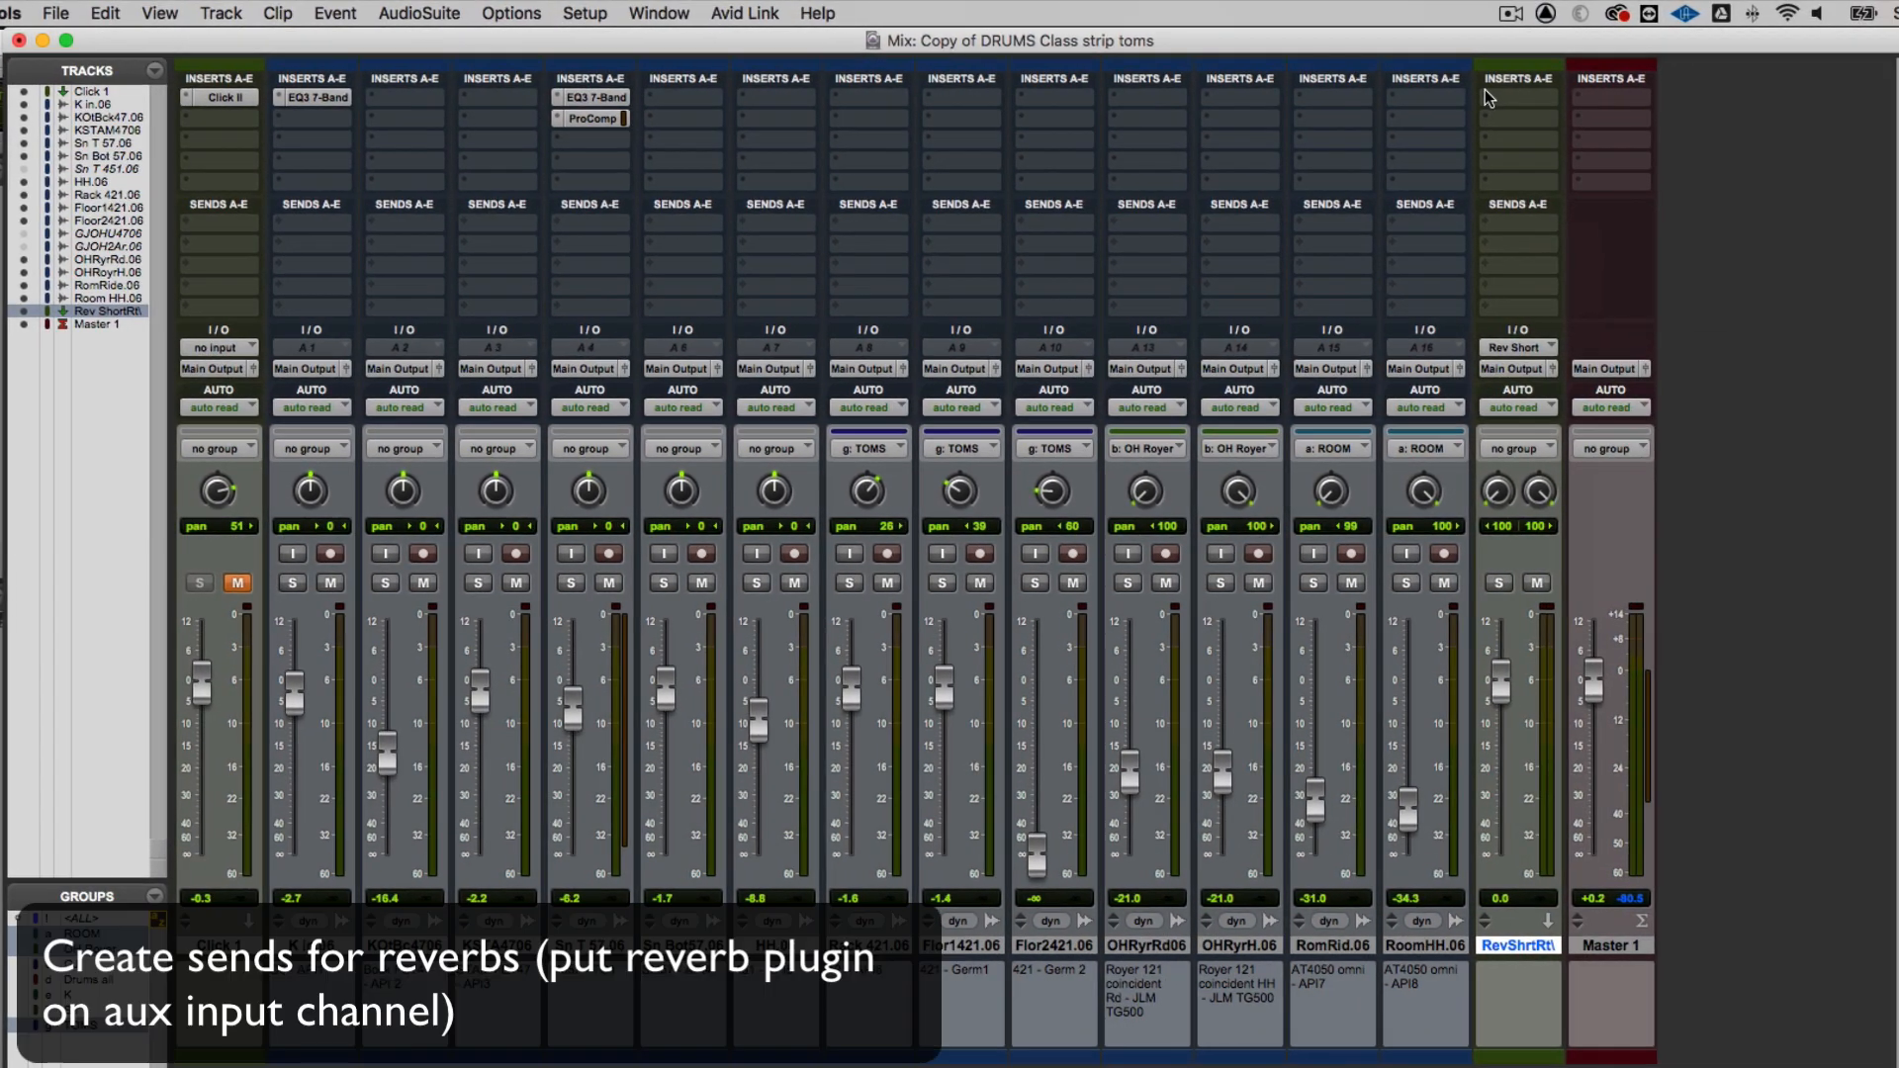
Insert the multichannel AIR Reverb (stereo) on the aux track's first insert slot with its mix at 100%, and close the plug-in window
{"action": "left_click", "coordinate": [1558, 91]}
{"action": "mouse_move", "coordinate": [1558, 97]}
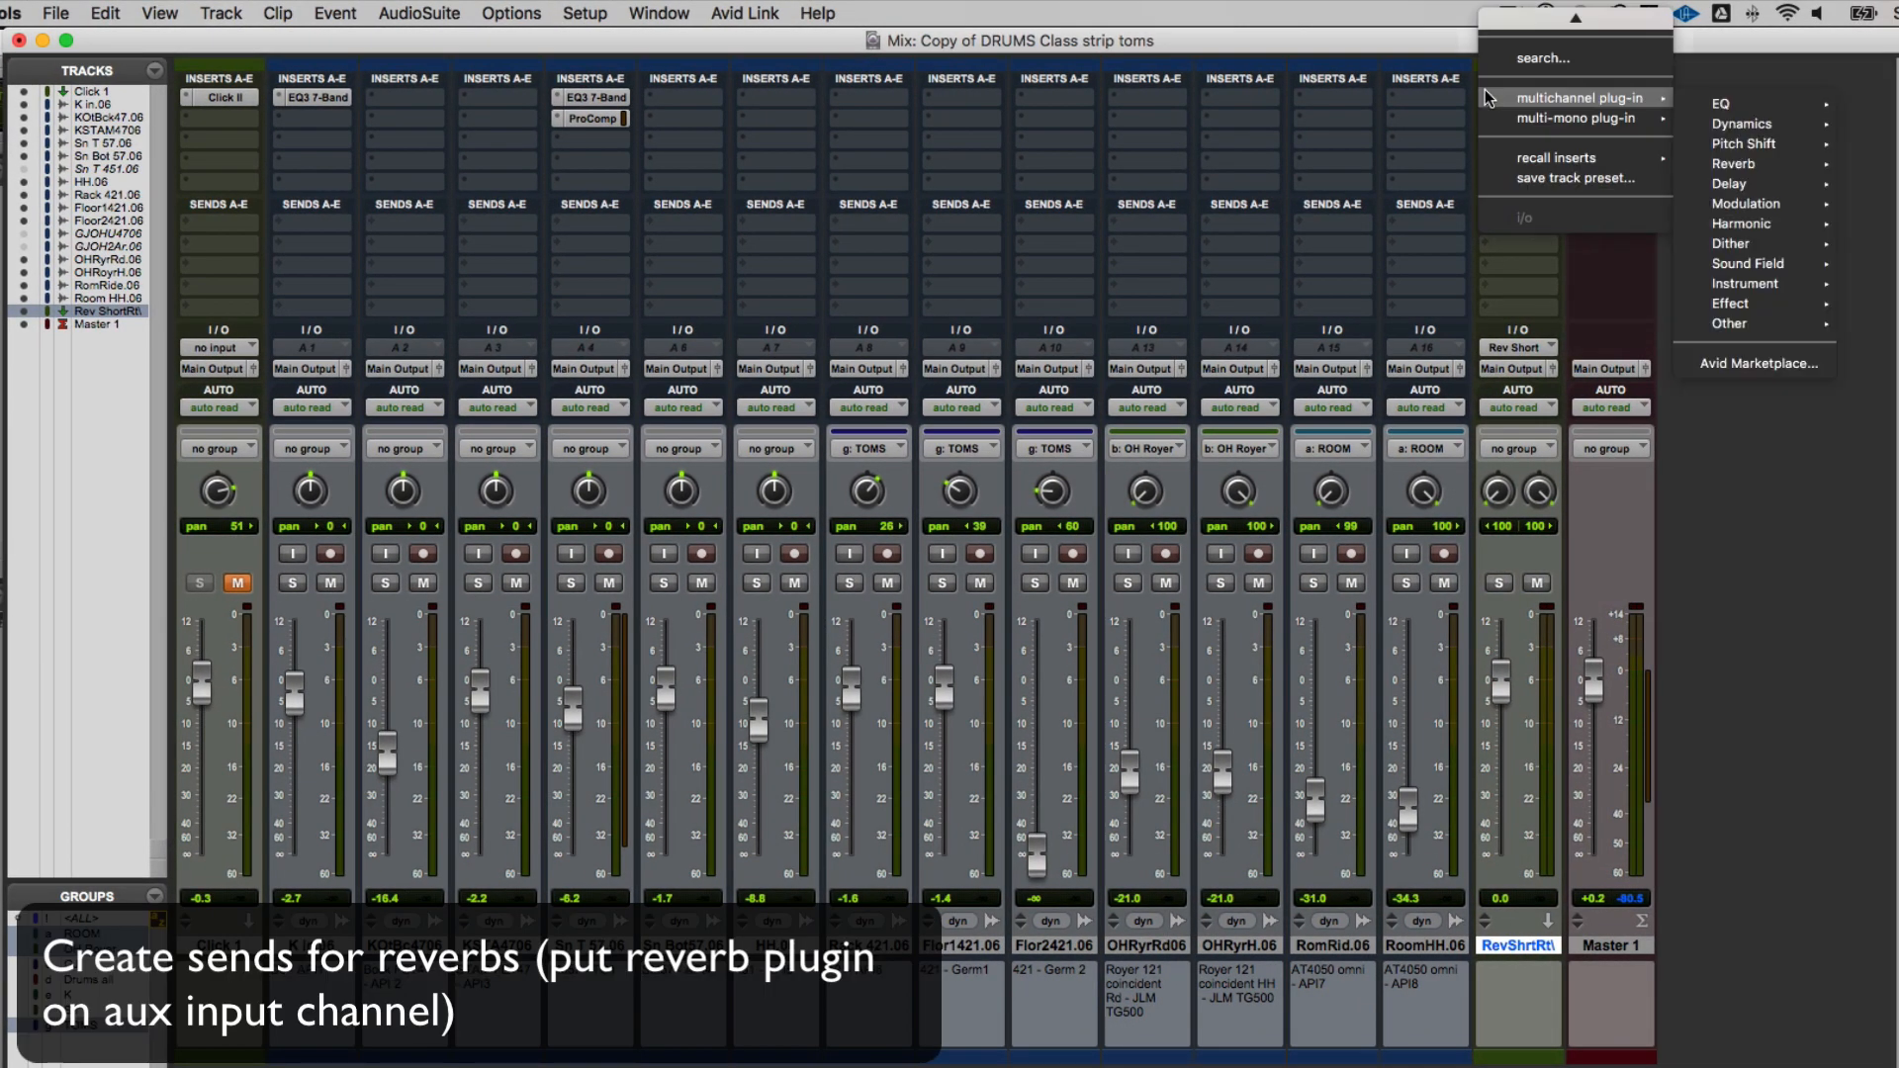
{"action": "mouse_move", "coordinate": [1732, 164]}
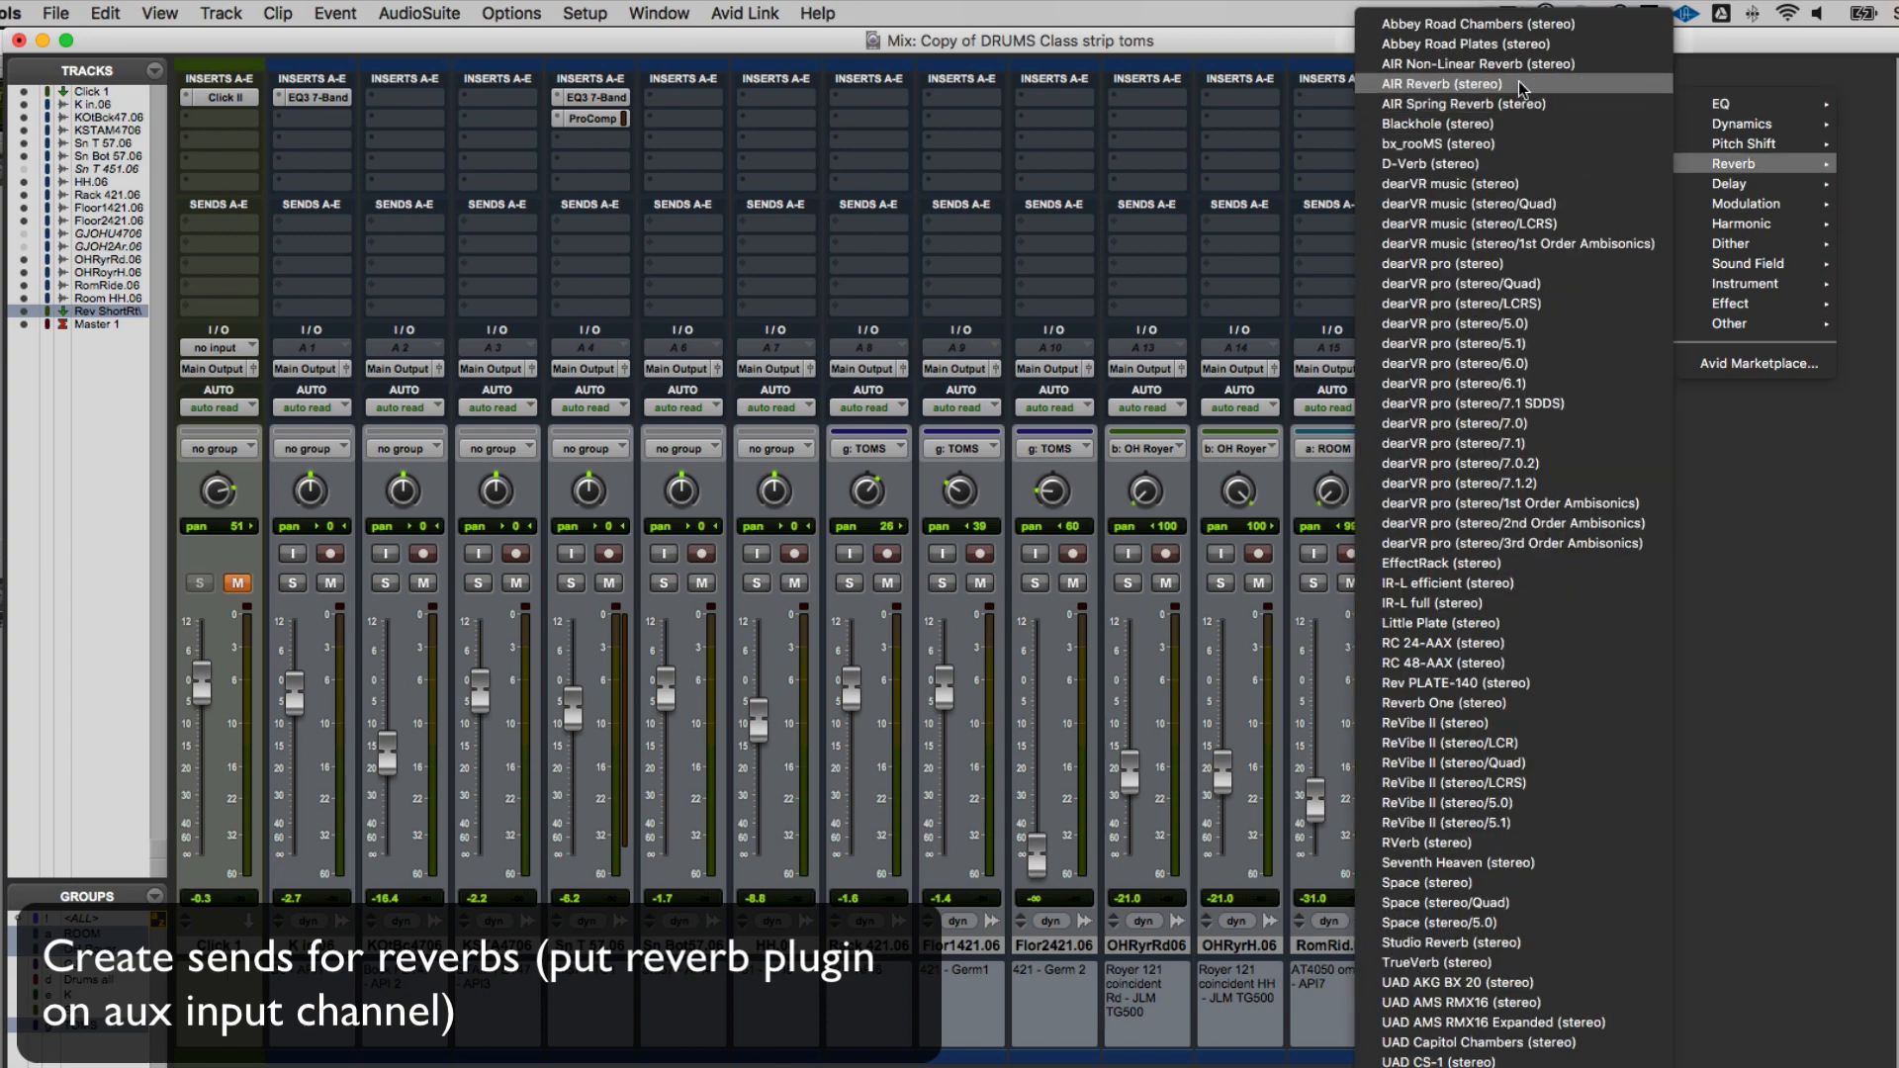
{"action": "left_click", "coordinate": [1517, 83]}
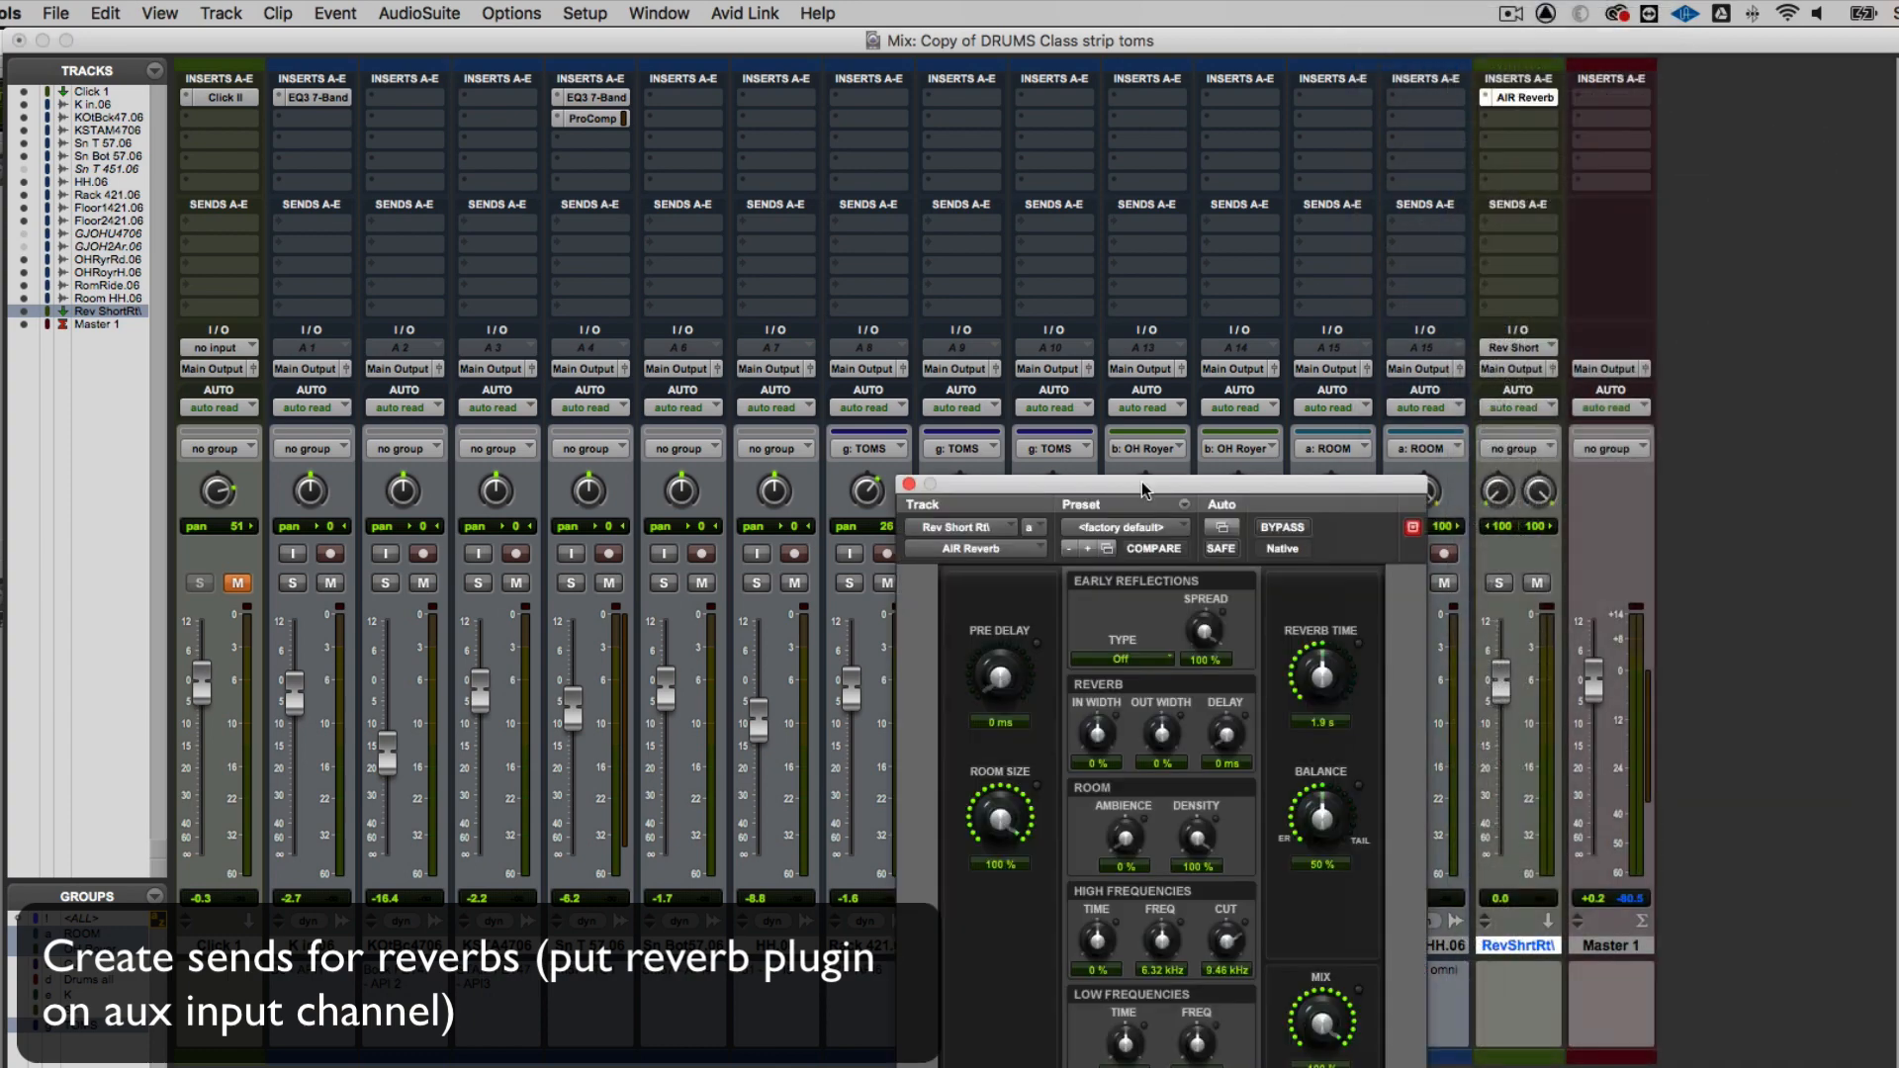
{"action": "left_click_drag", "start_coordinate": [1142, 482], "coordinate": [1118, 92]}
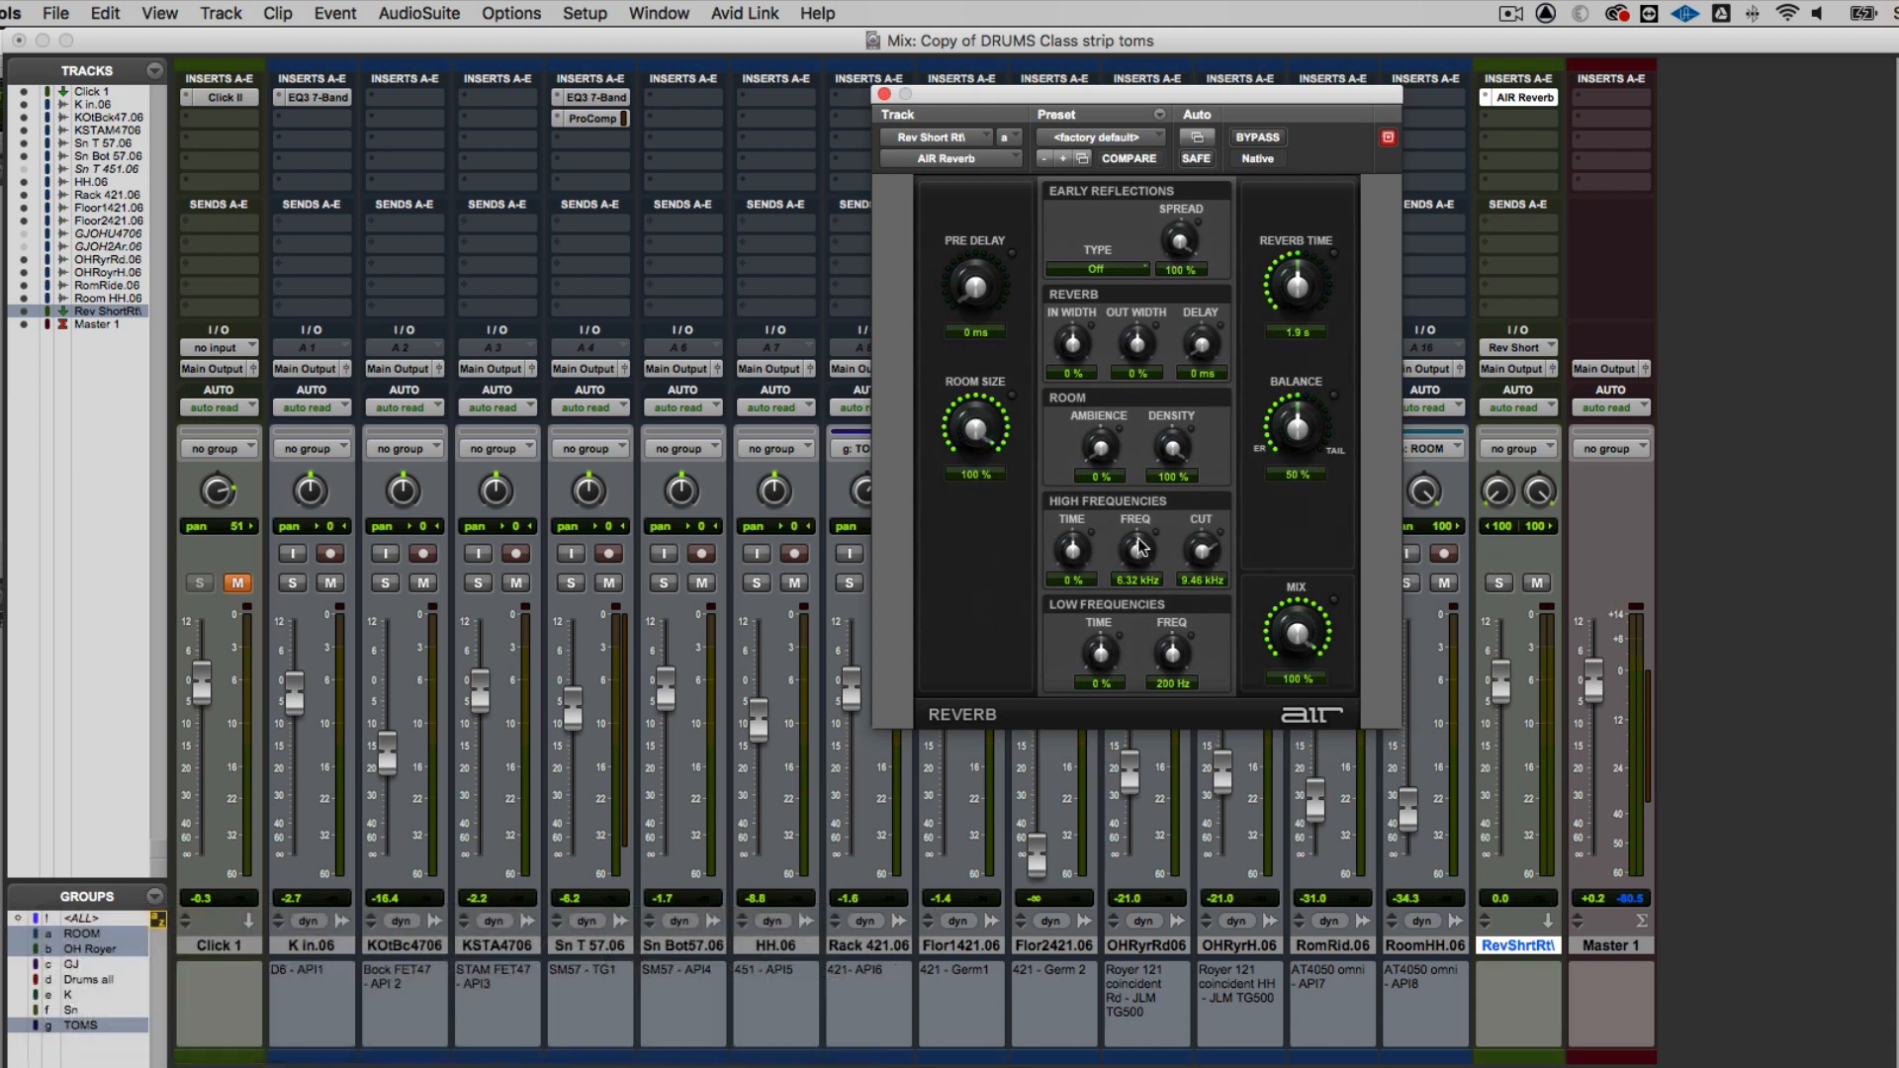
{"action": "left_click_drag", "start_coordinate": [1306, 634], "coordinate": [1307, 552]}
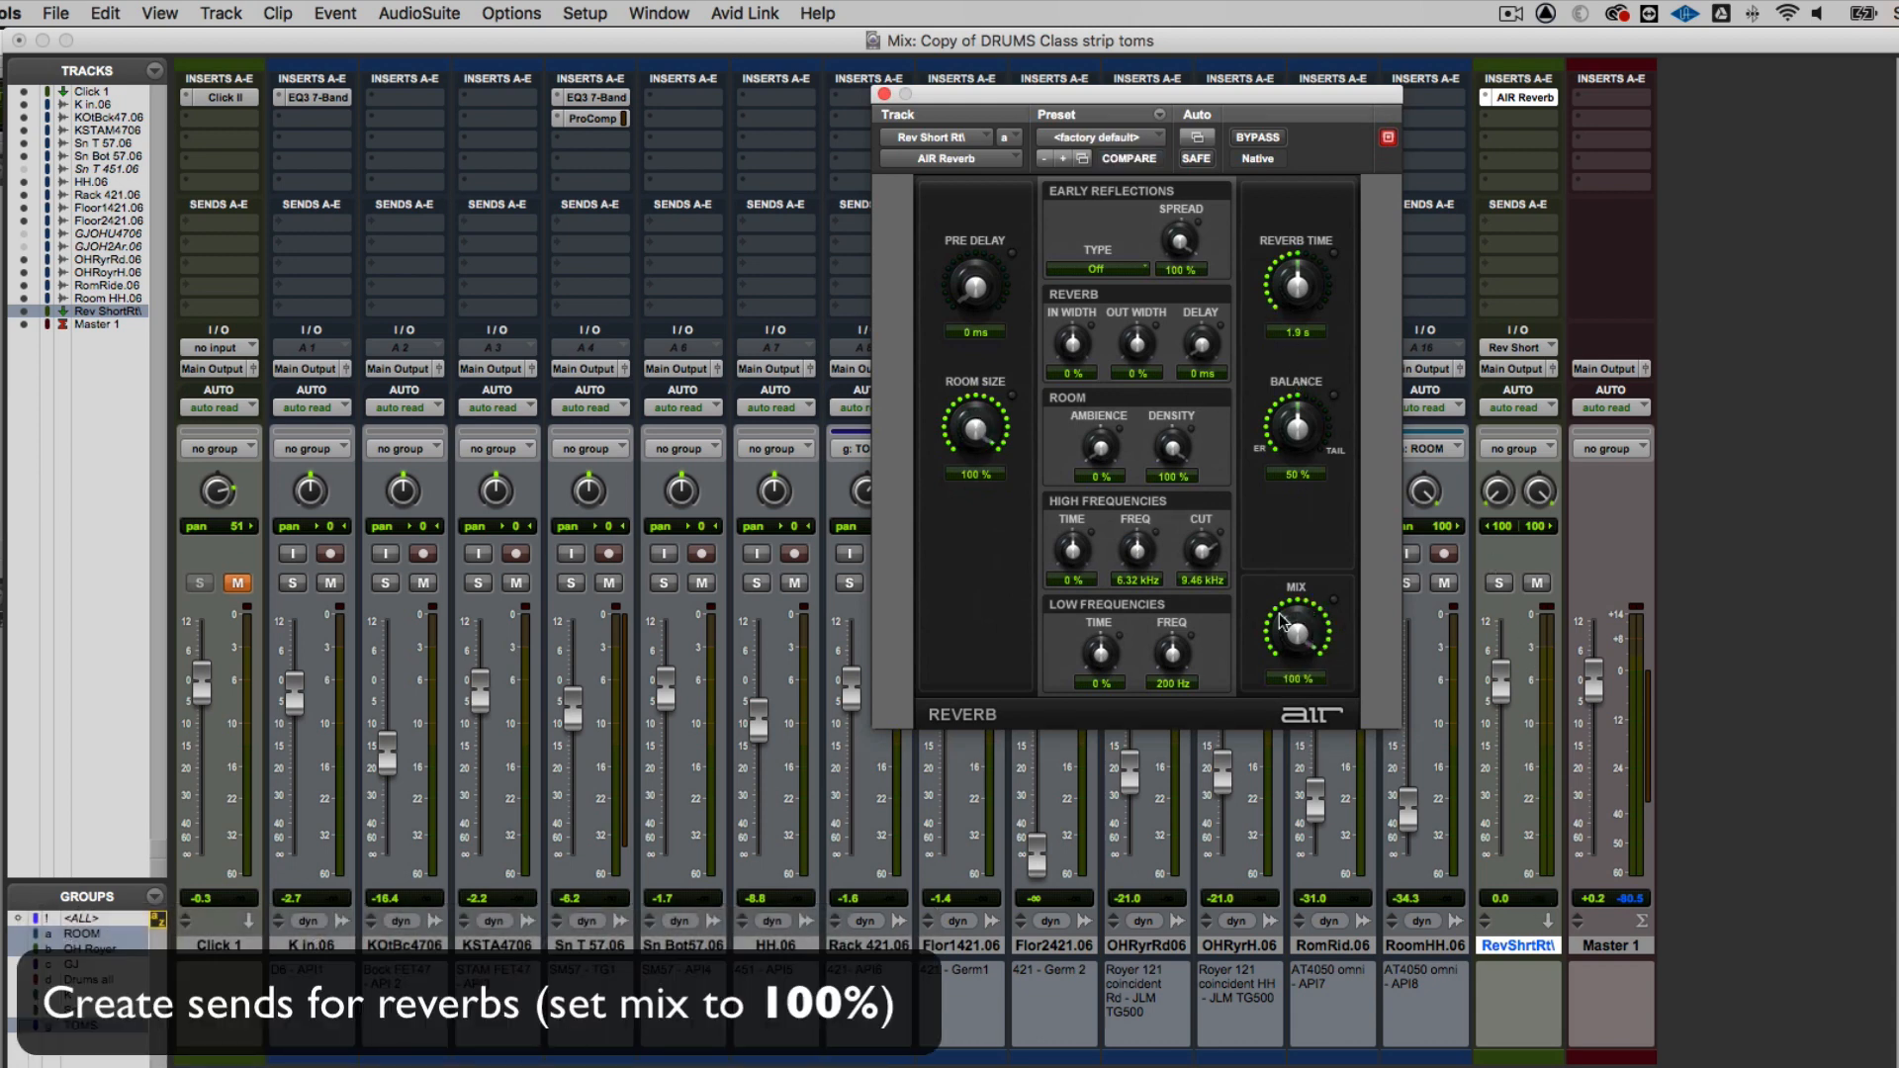
{"action": "left_click_drag", "start_coordinate": [1286, 625], "coordinate": [1306, 511]}
{"action": "left_click", "coordinate": [883, 94]}
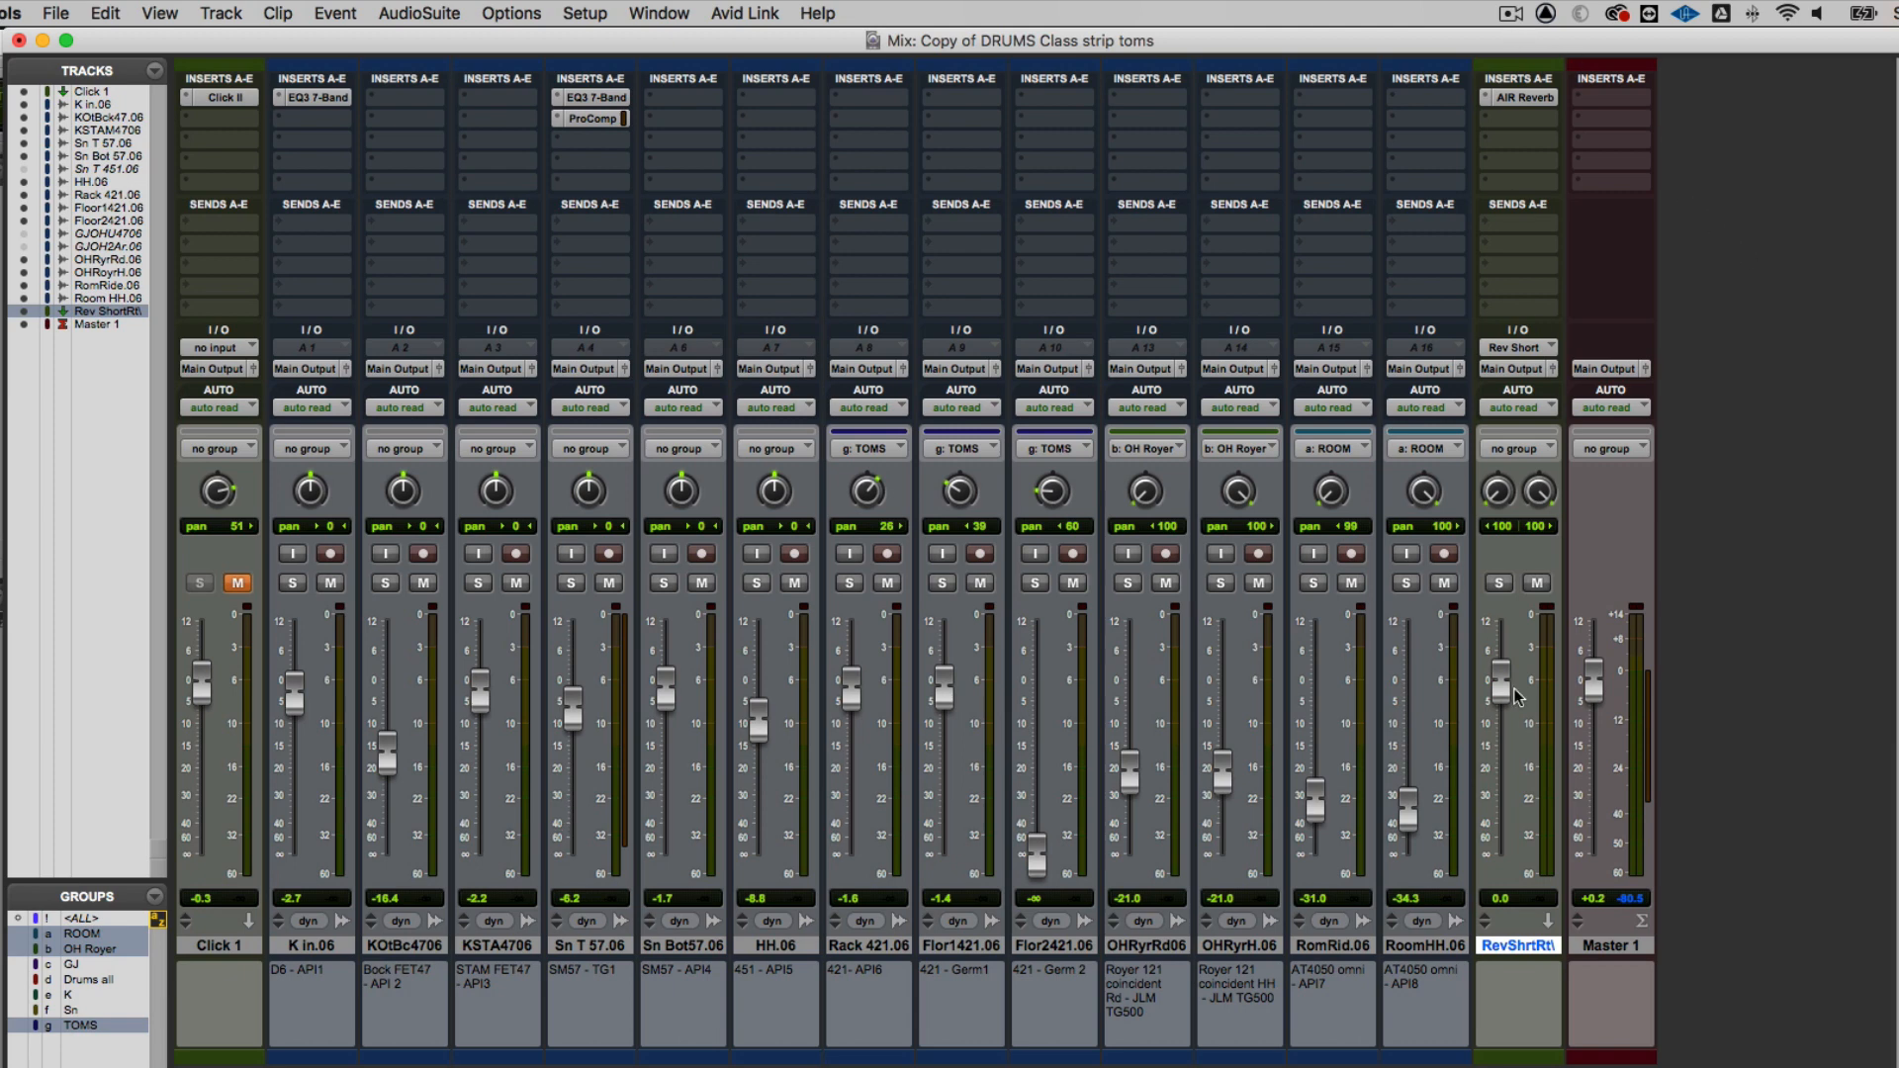
Add a send to the Rev Short (Stereo) bus on Sn T 57.06 and raise its level to about -1.4 dB
{"action": "left_click", "coordinate": [556, 225]}
{"action": "mouse_move", "coordinate": [558, 226]}
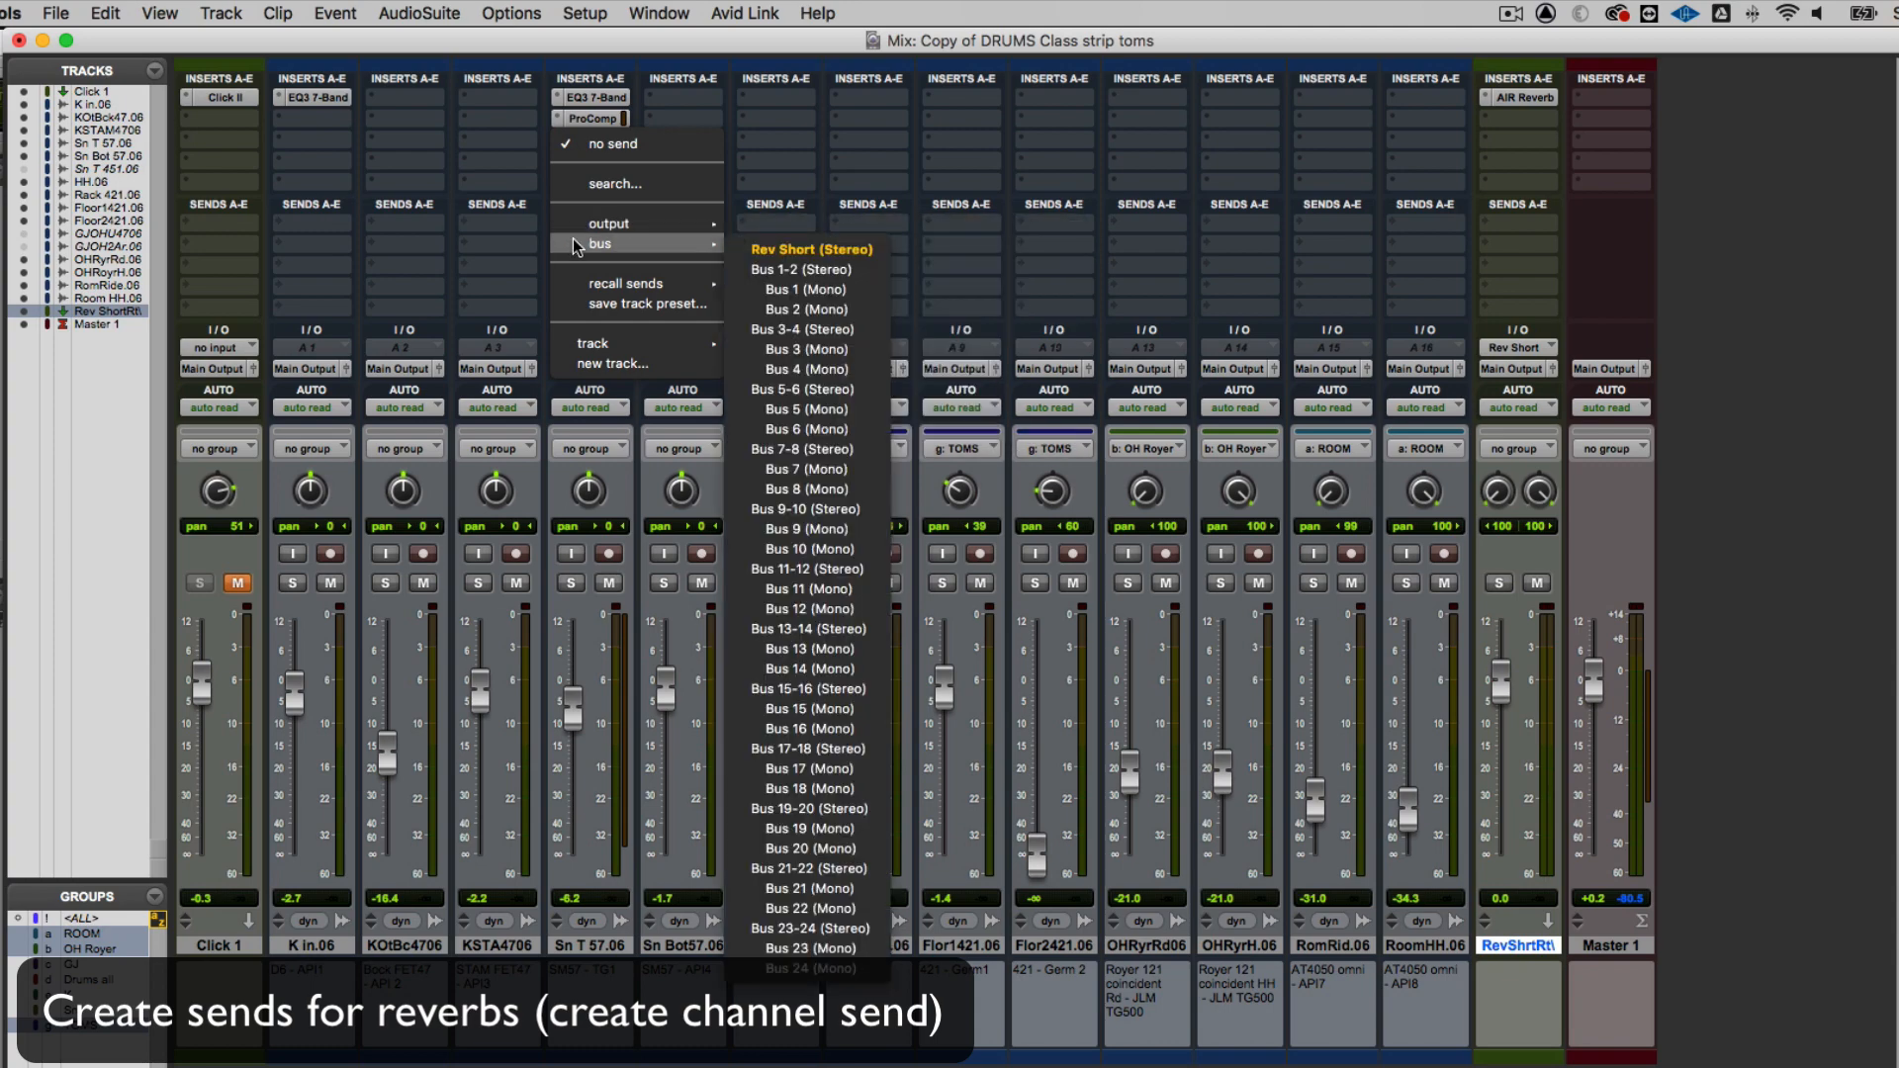
{"action": "left_click", "coordinate": [772, 251]}
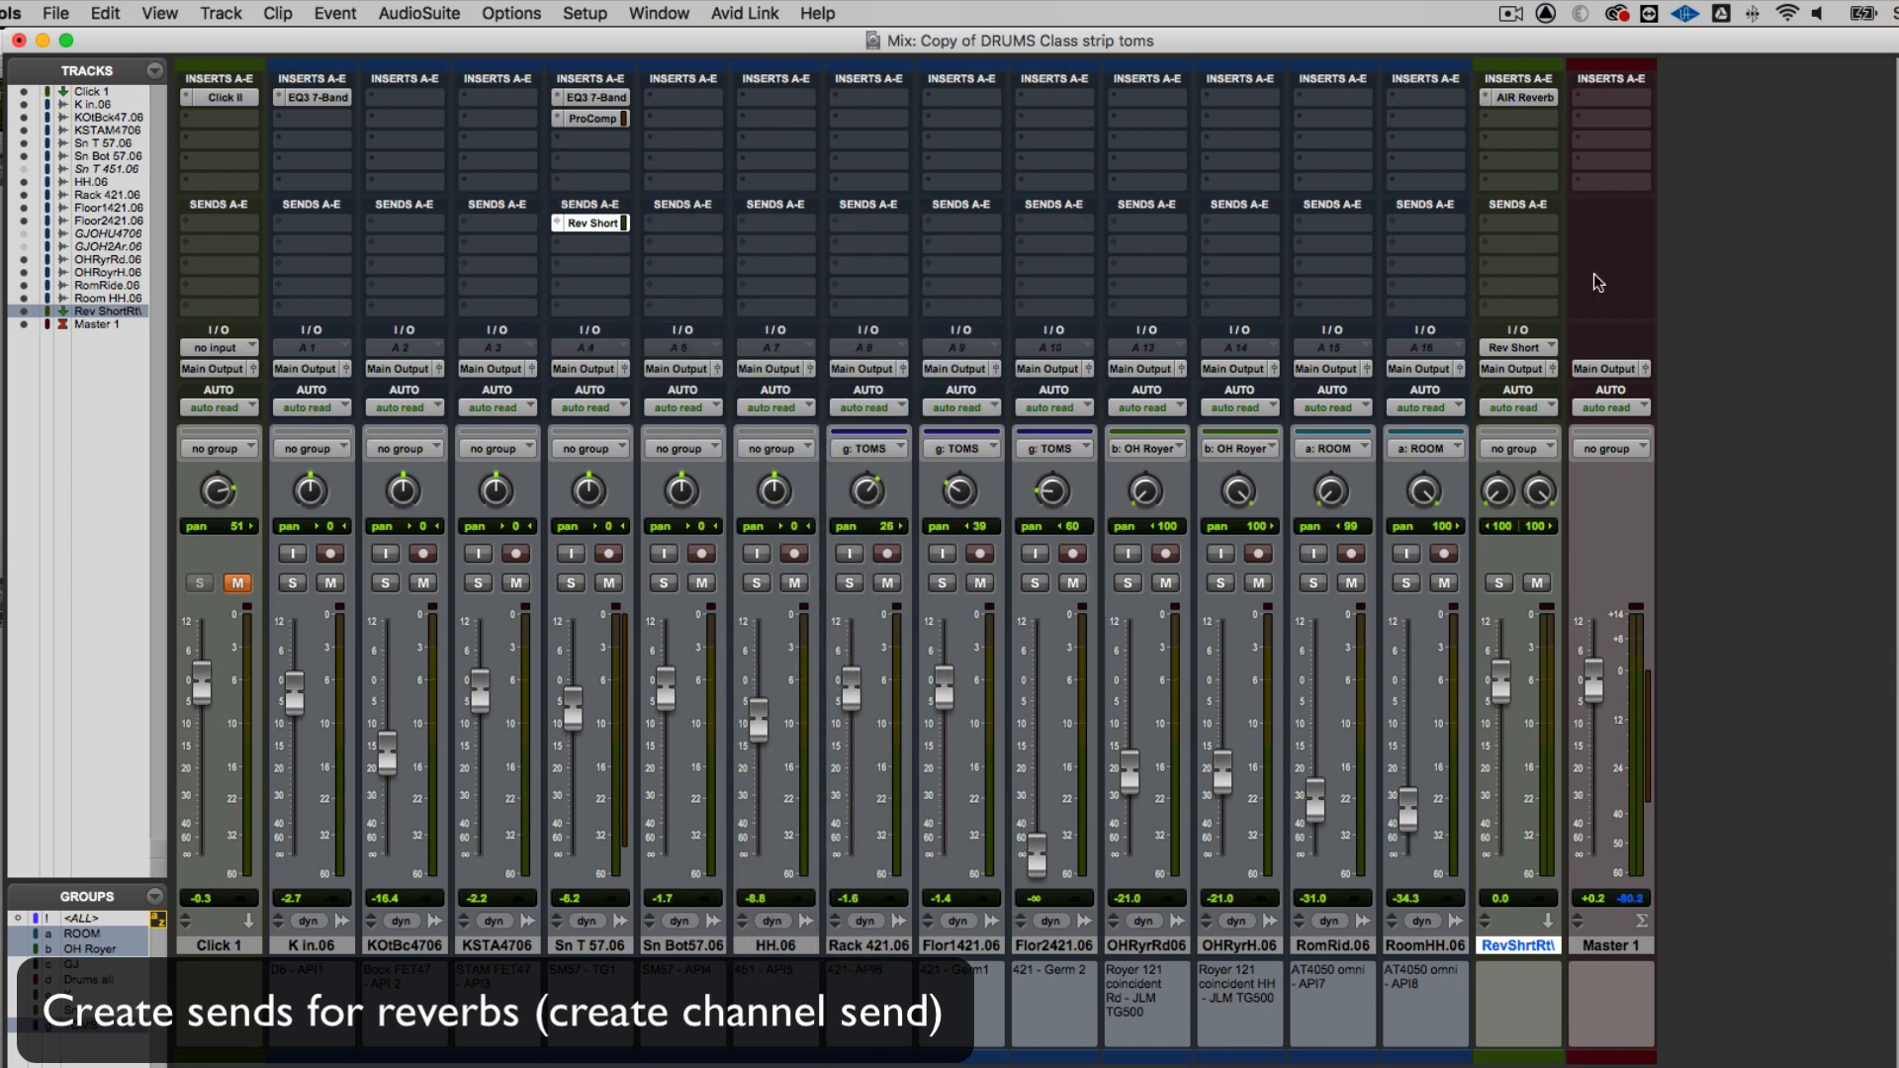
{"action": "left_click_drag", "start_coordinate": [565, 201], "coordinate": [963, 160]}
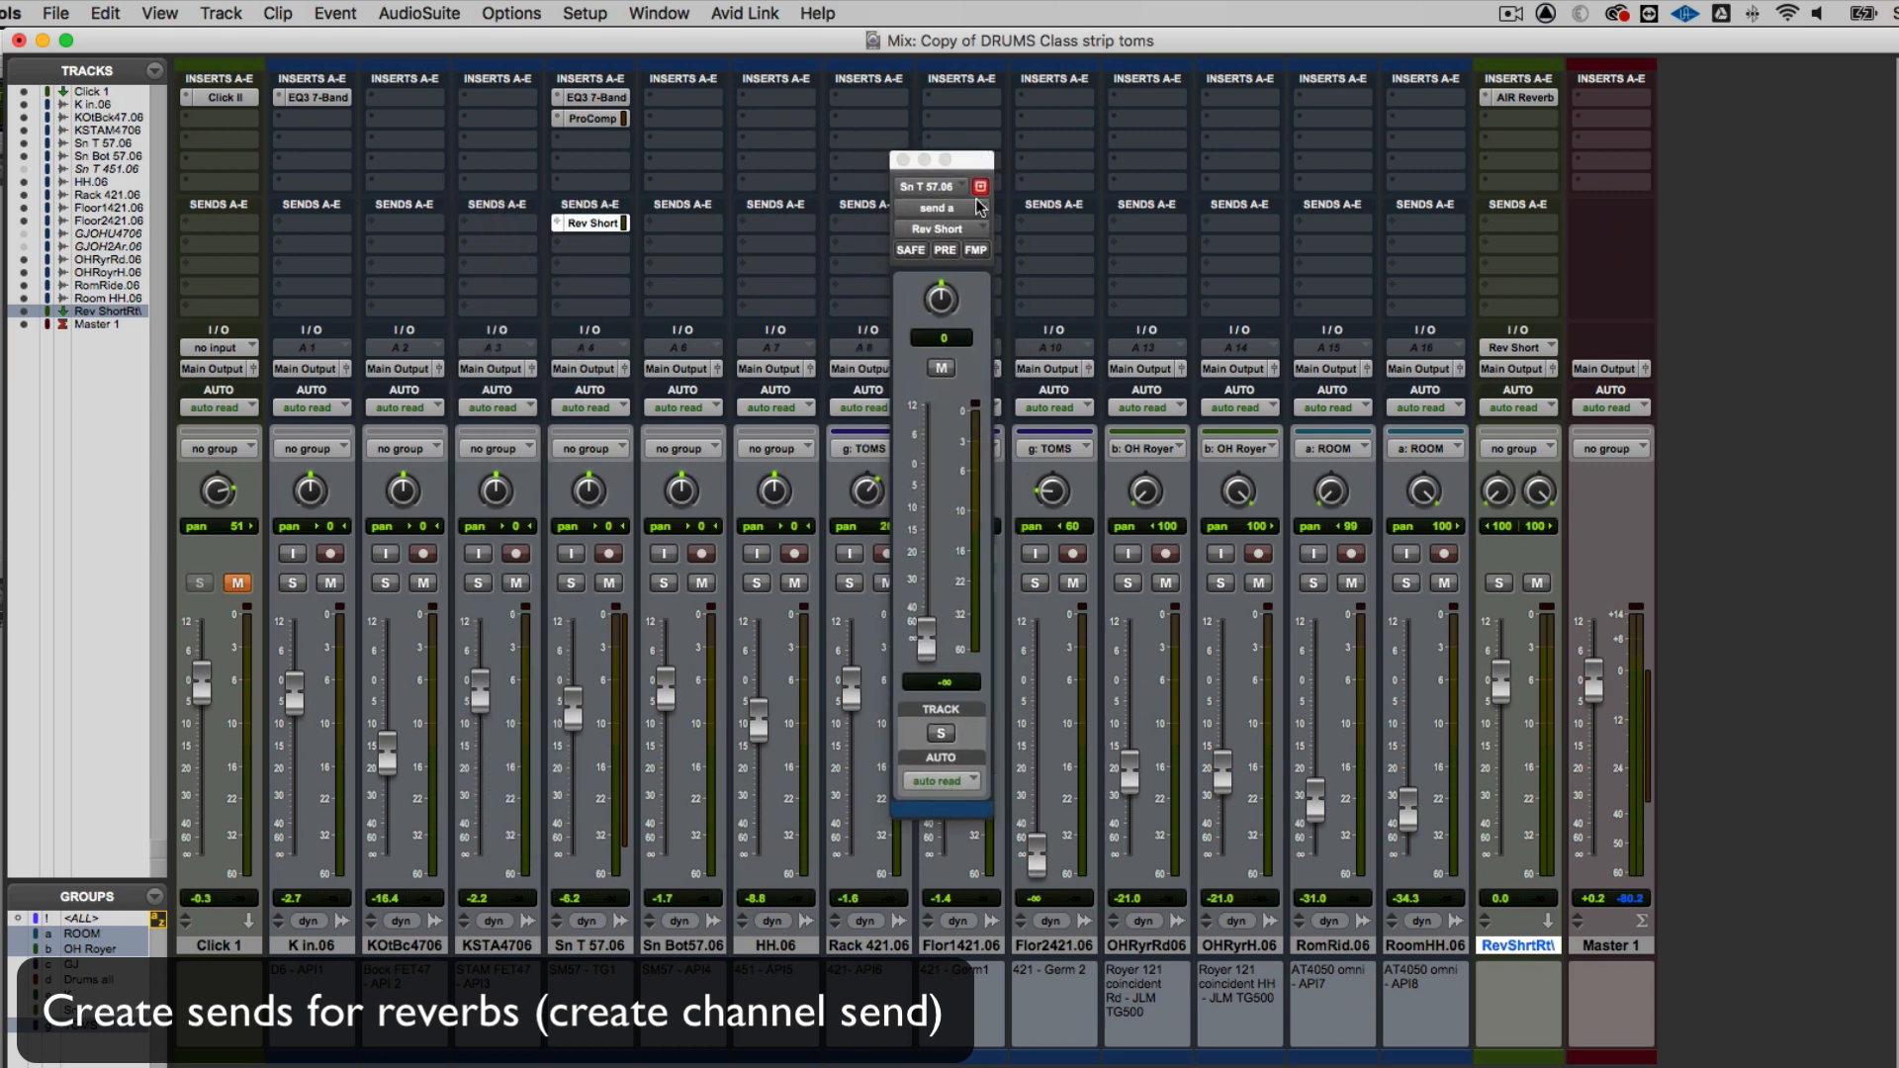
{"action": "left_click_drag", "start_coordinate": [923, 645], "coordinate": [929, 501]}
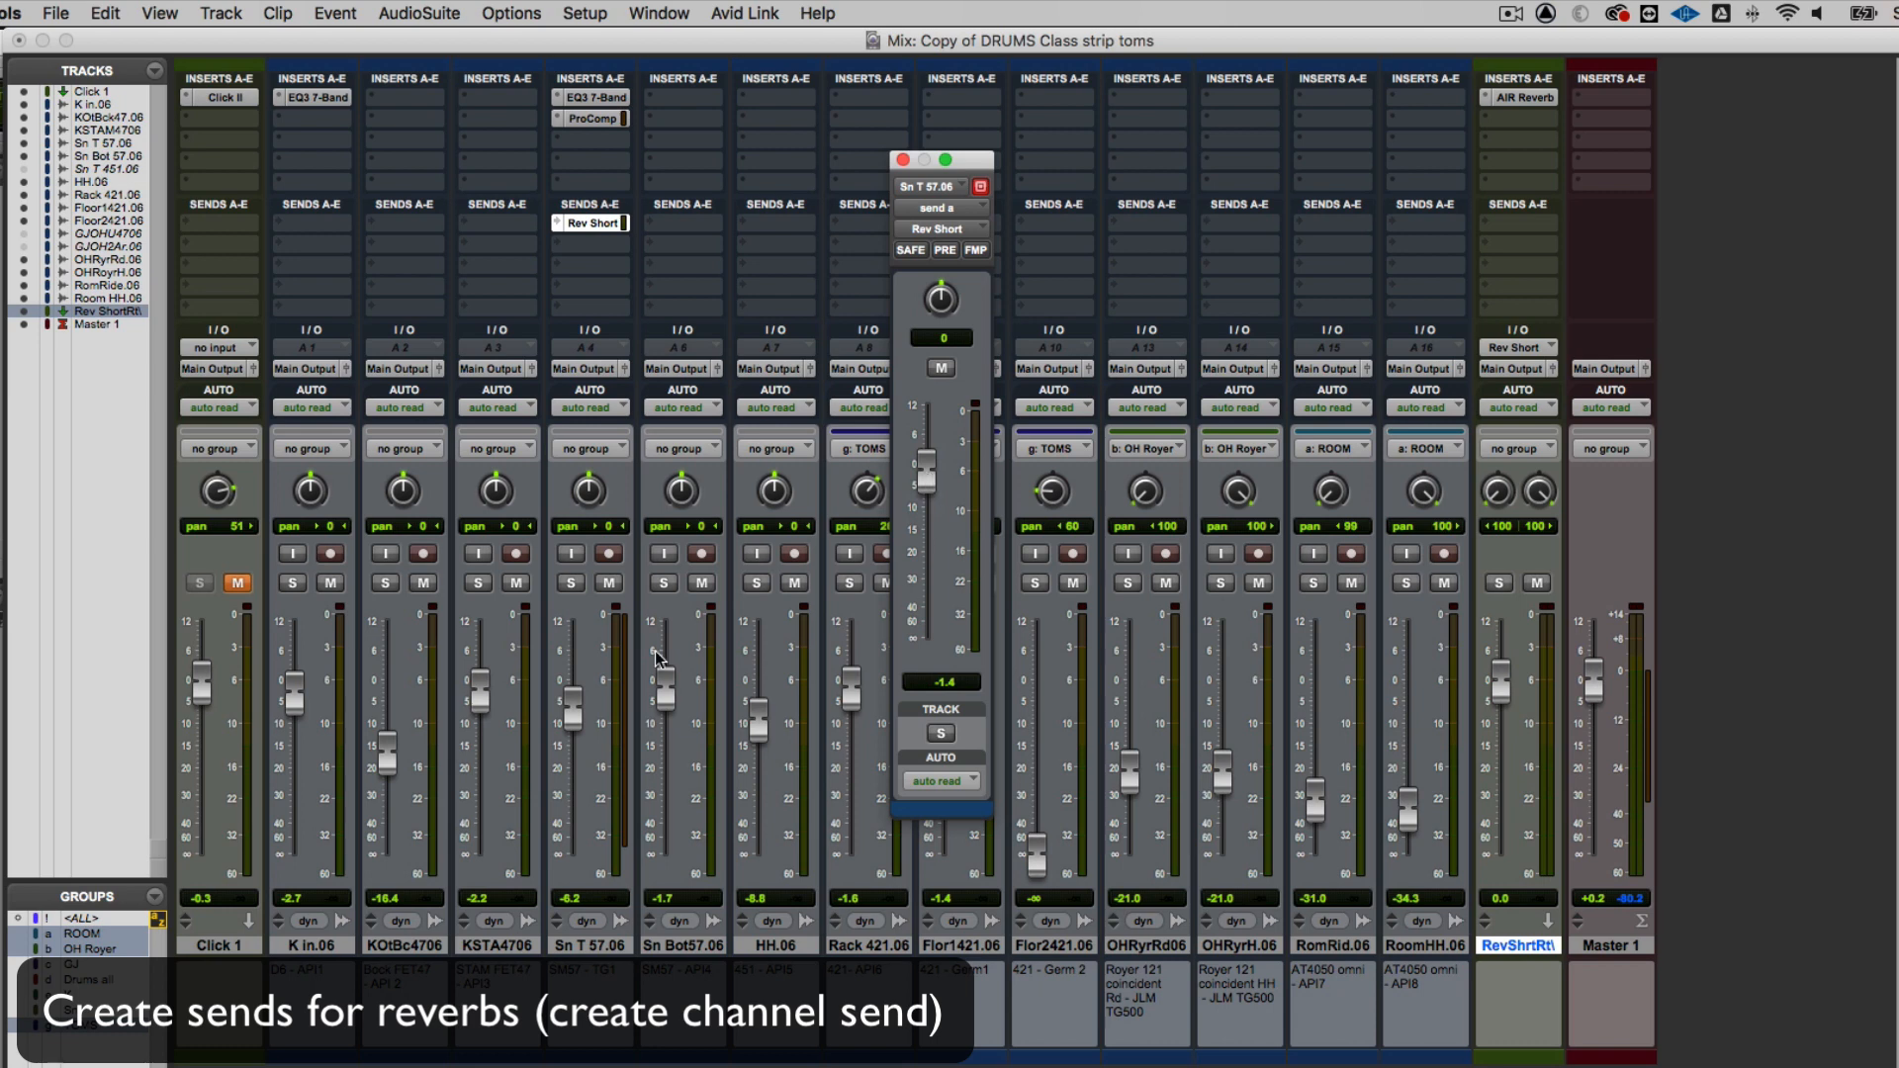
During playback, lower the reverb aux fader to about -1.7 dB and the Sn T 57.06 send to about -8.6 dB, then close the send window
{"action": "key", "text": "space"}
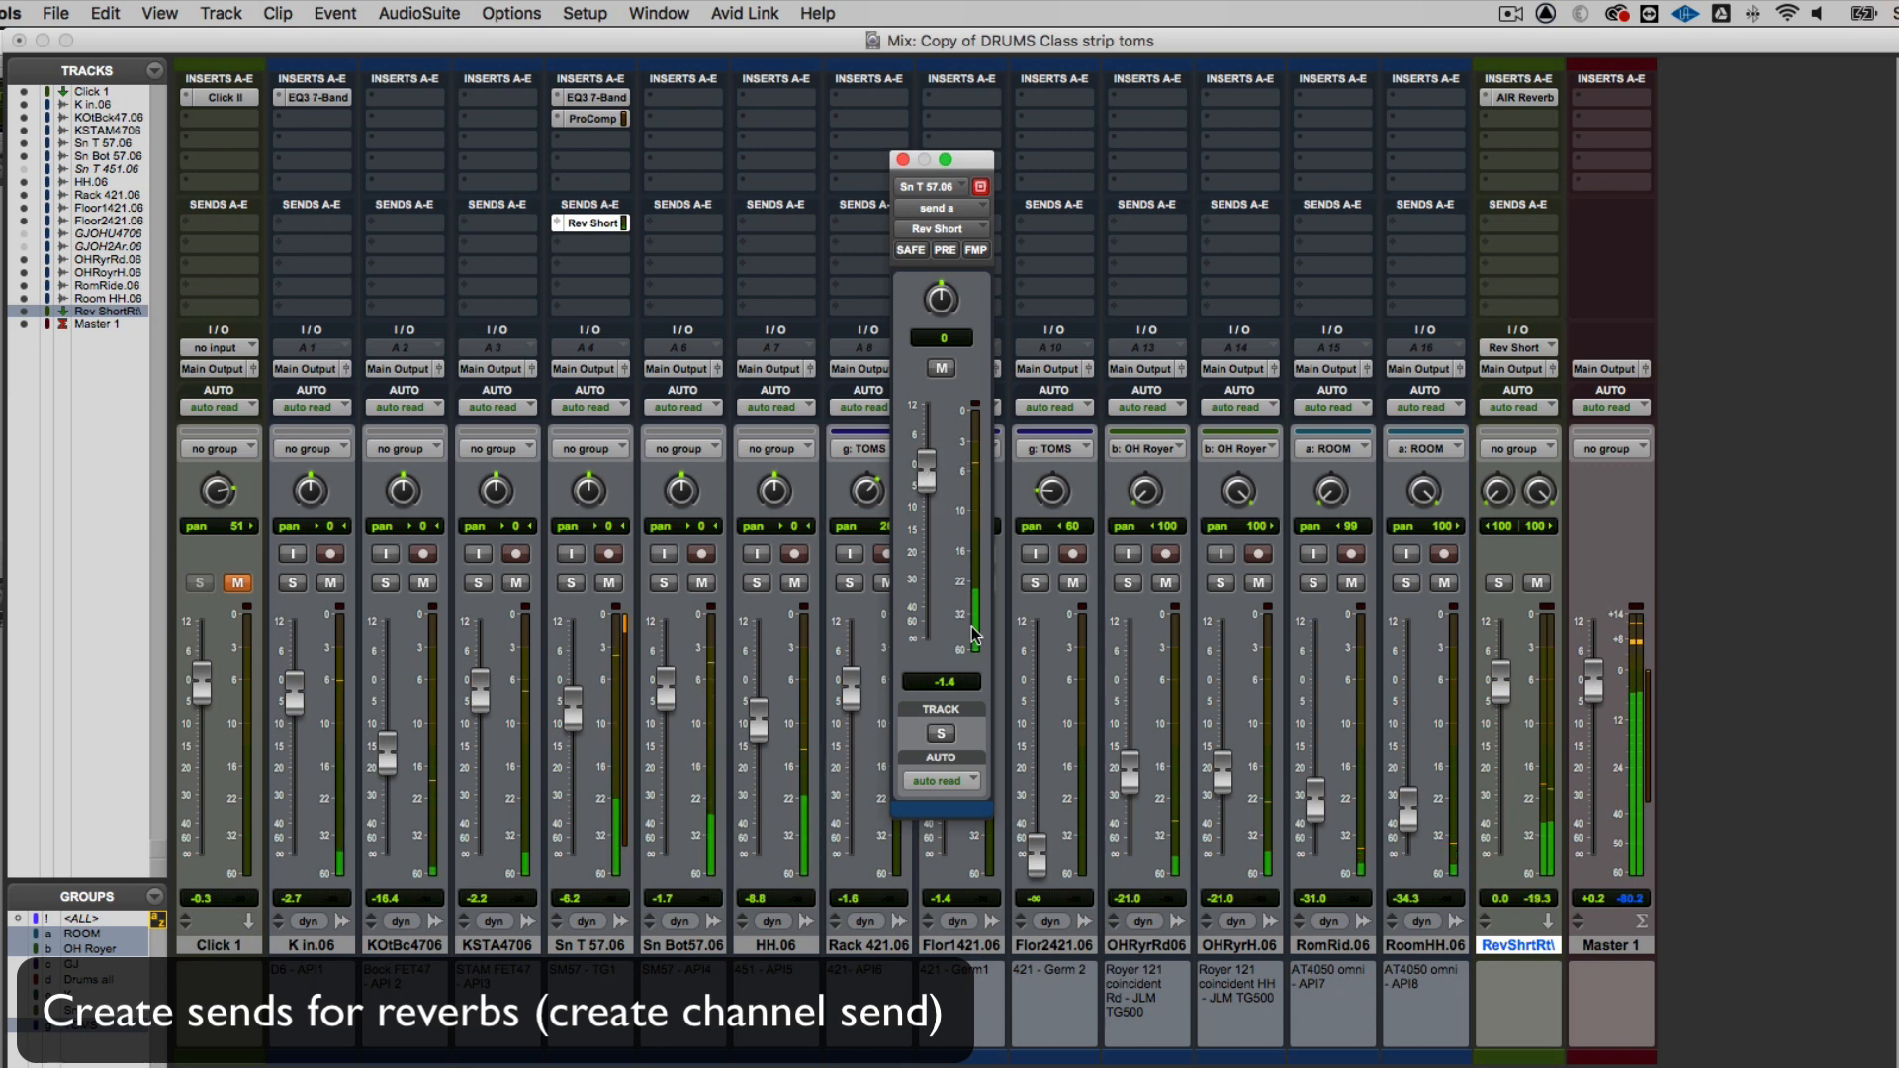
{"action": "left_click_drag", "start_coordinate": [1503, 690], "coordinate": [1504, 697]}
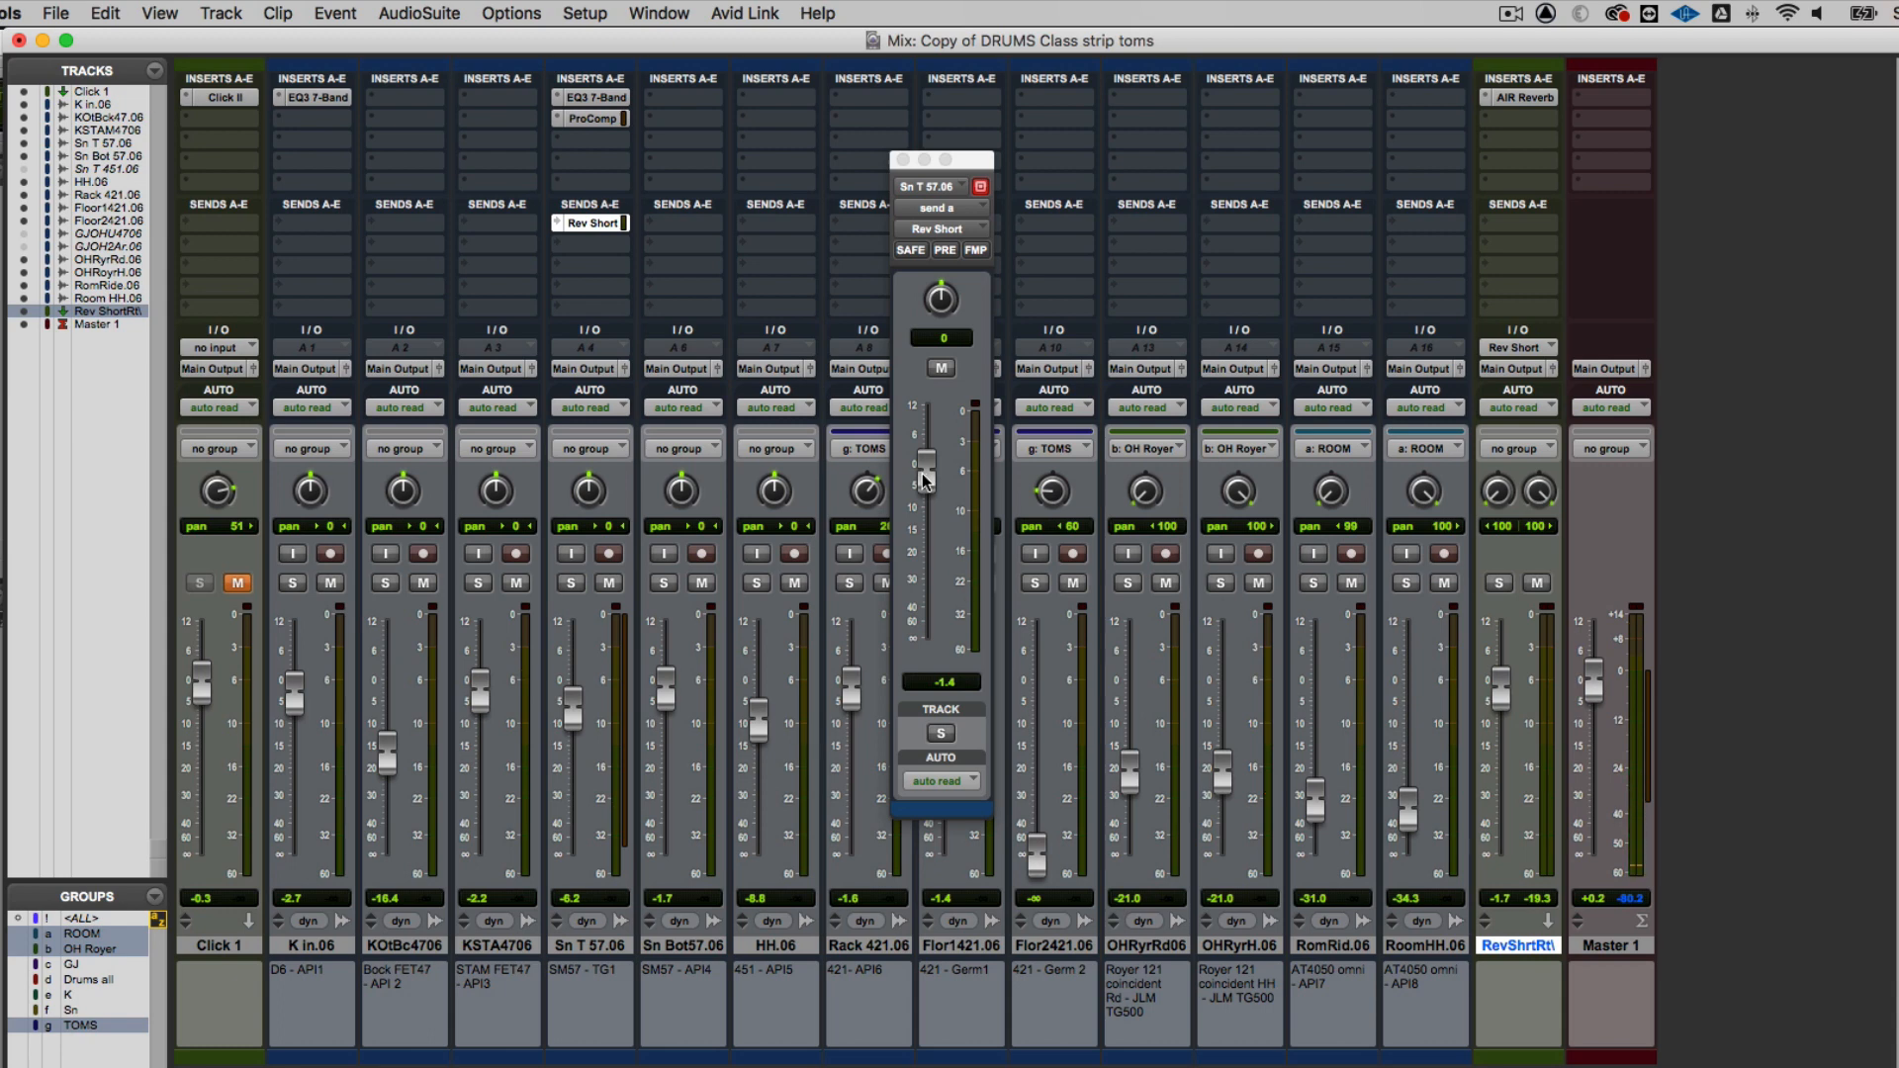
{"action": "mouse_move", "coordinate": [922, 472]}
{"action": "left_mouse_down"}
{"action": "mouse_move", "coordinate": [918, 619]}
{"action": "mouse_move", "coordinate": [923, 509]}
{"action": "left_mouse_up"}
{"action": "key", "text": "space"}
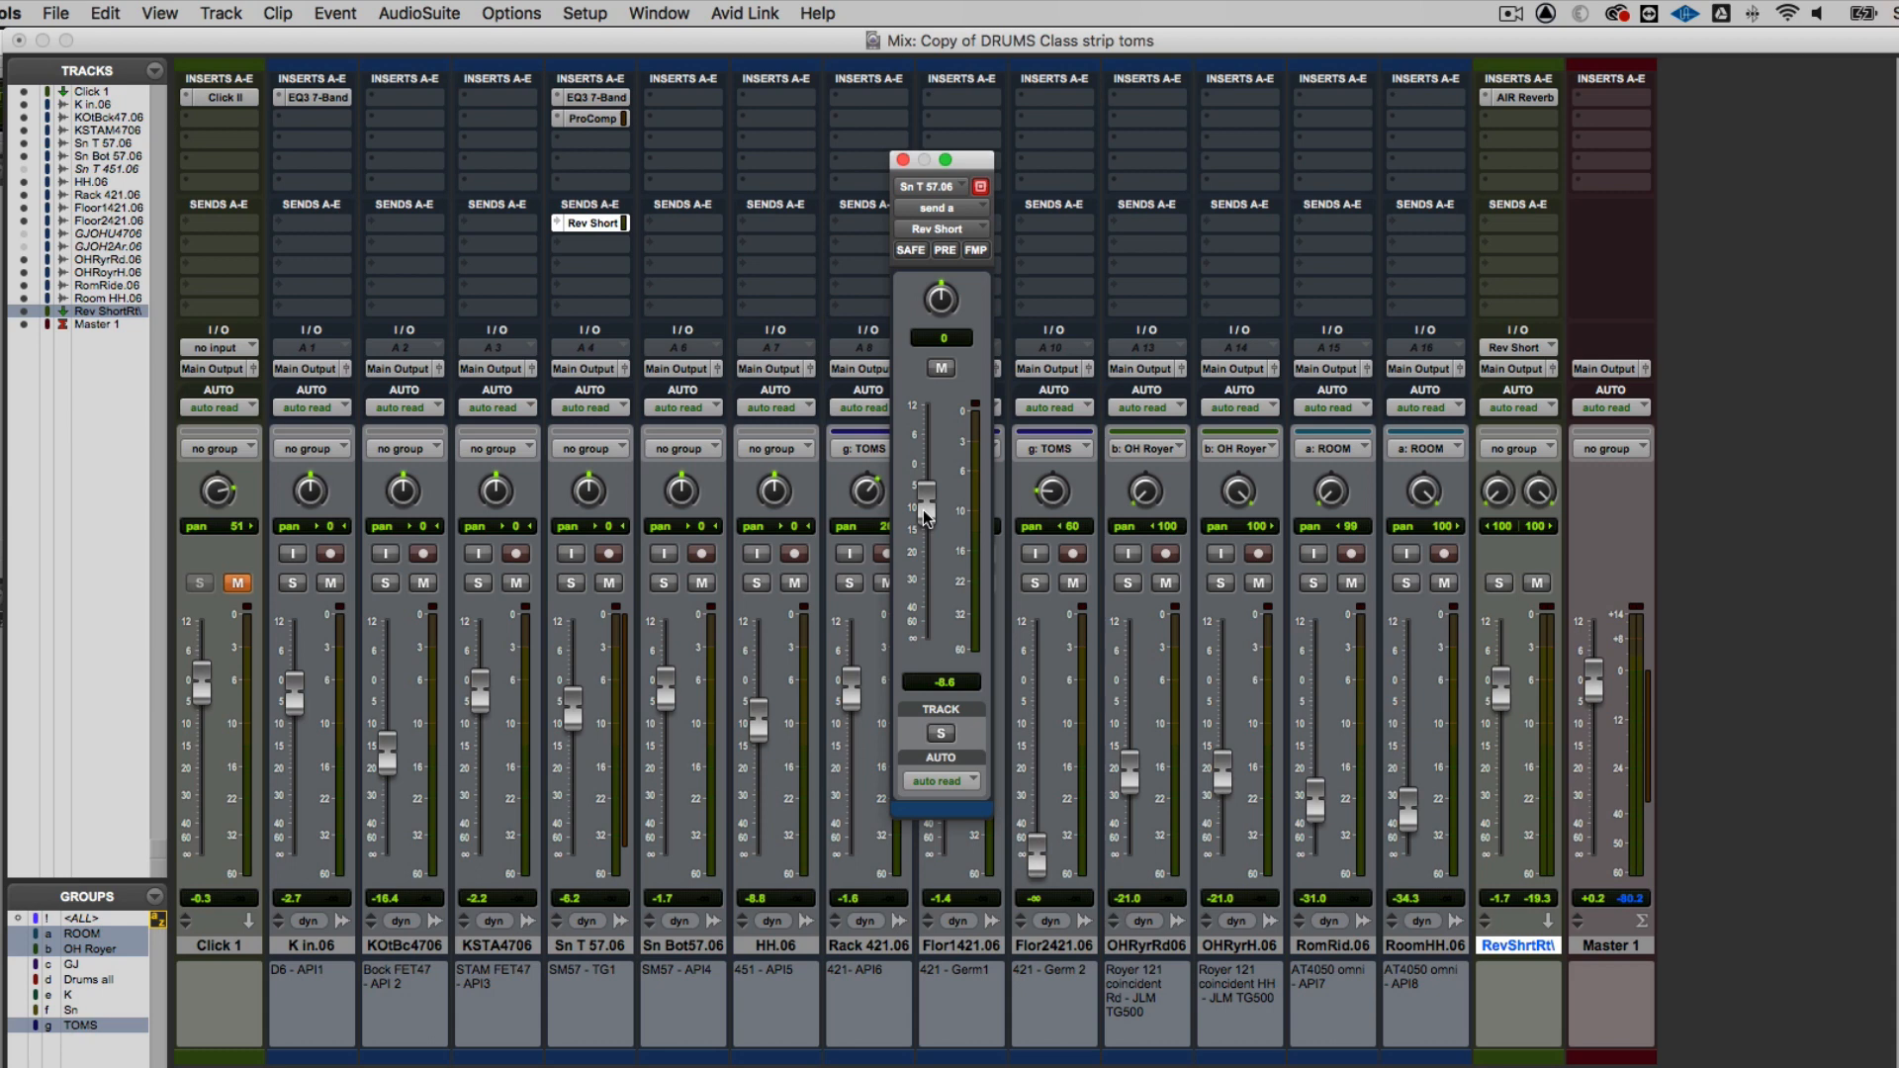
{"action": "left_click", "coordinate": [902, 161]}
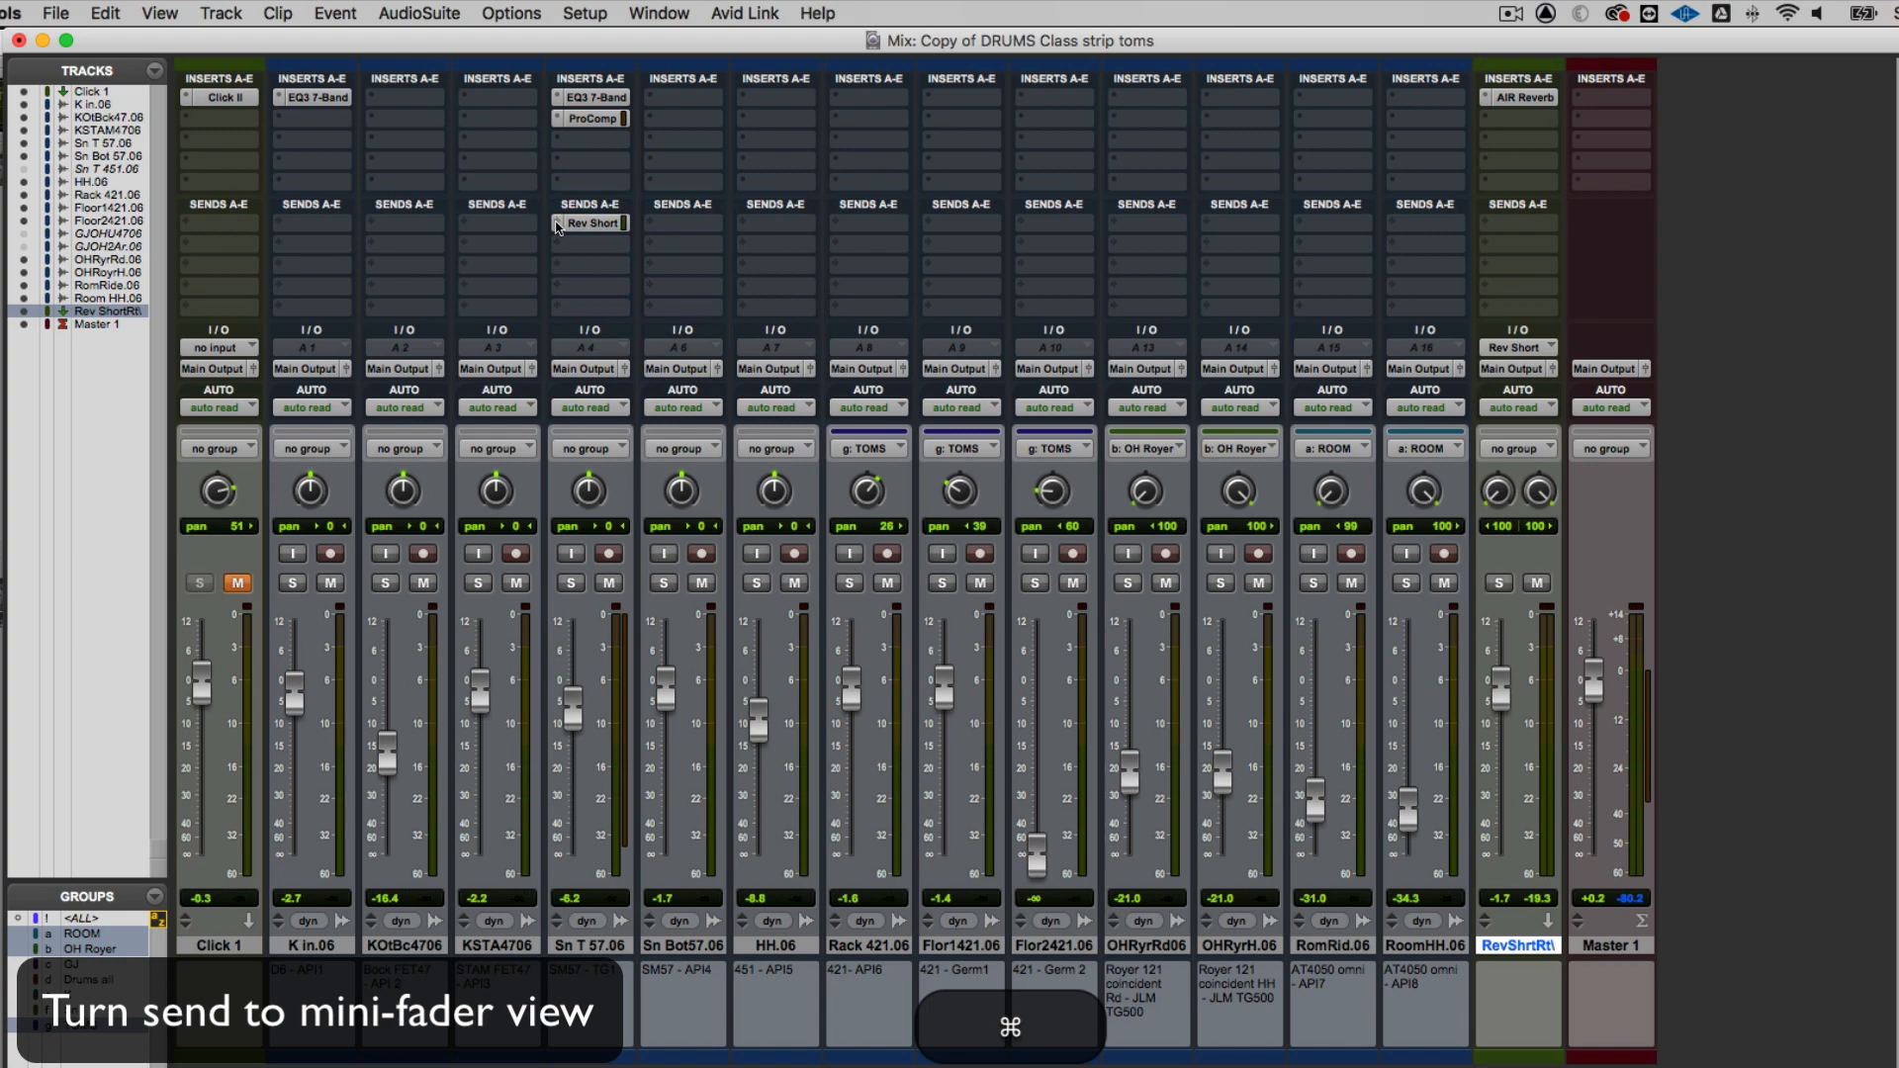
Show send A in mini-fader view and set the Sn T 57.06 send level to about -7.4 dB
{"action": "left_click", "coordinate": [557, 226], "text": "super"}
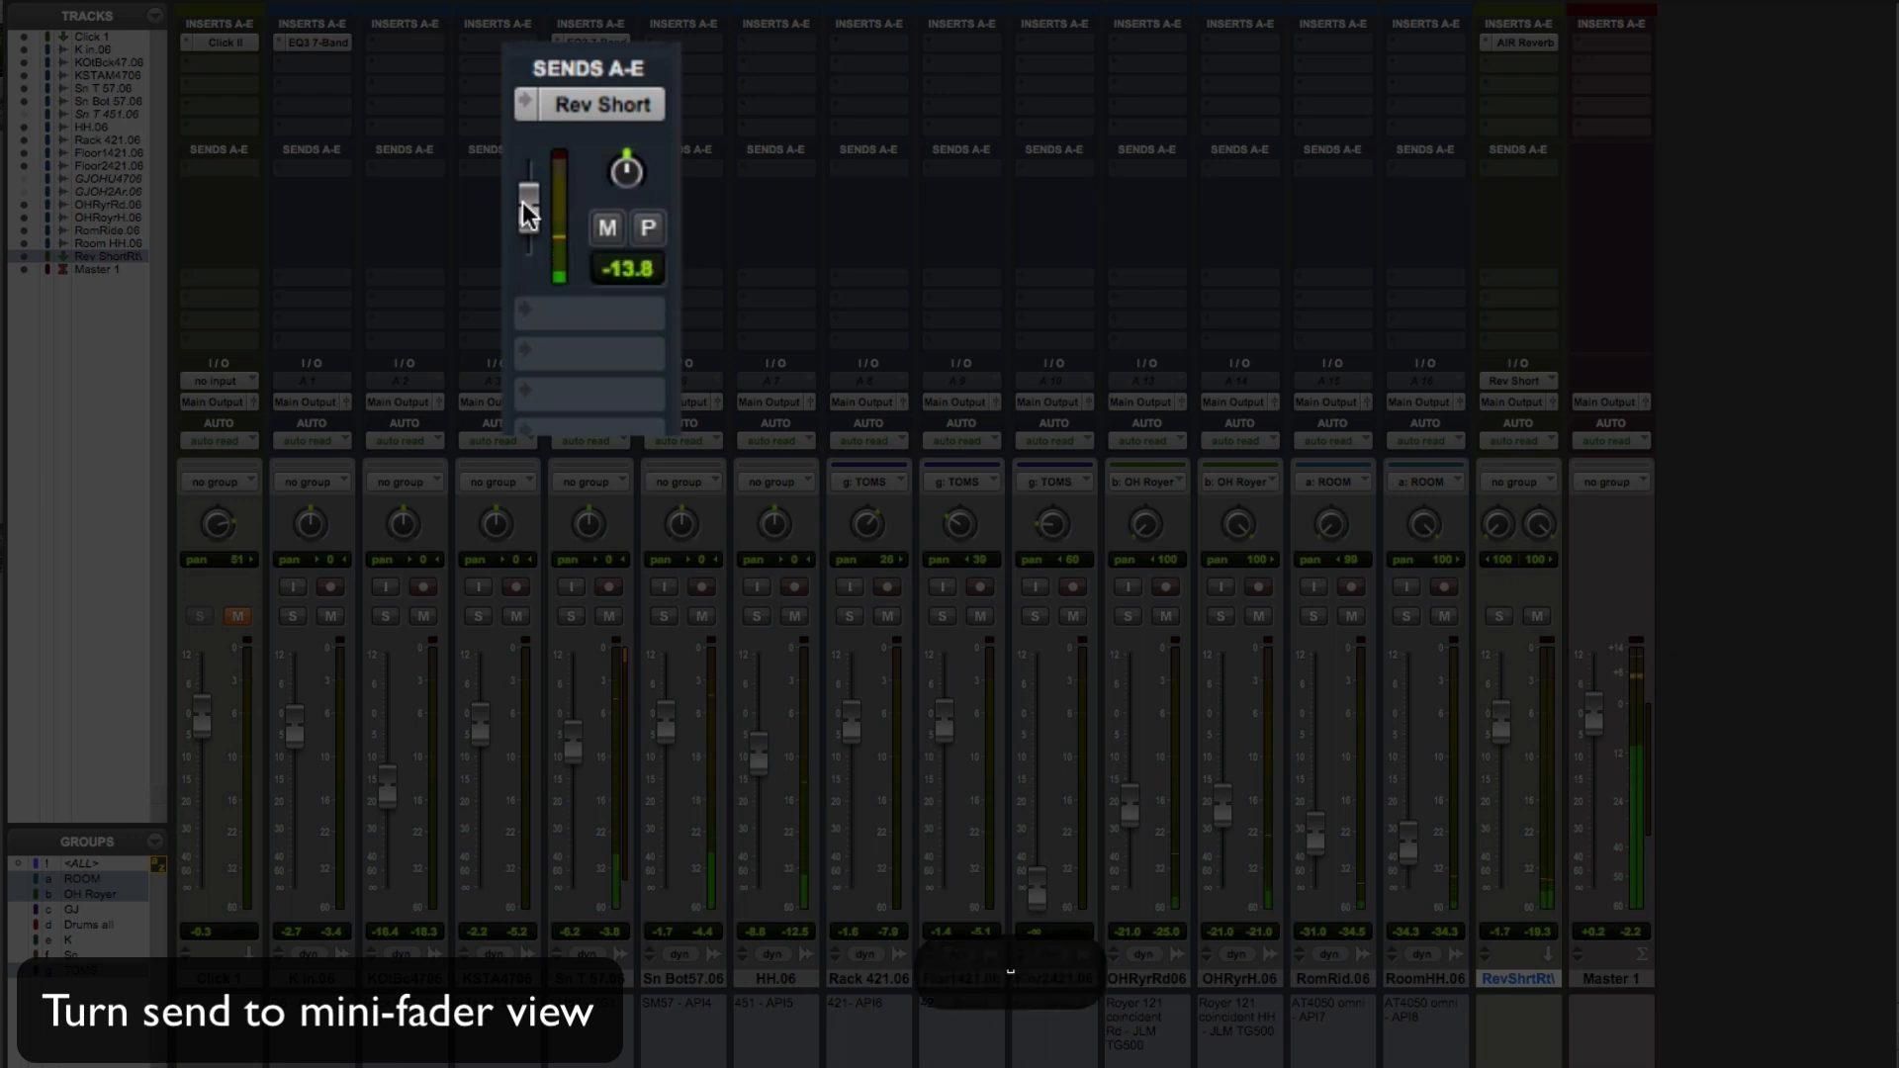
{"action": "mouse_move", "coordinate": [522, 202]}
{"action": "left_mouse_down"}
{"action": "mouse_move", "coordinate": [522, 247]}
{"action": "mouse_move", "coordinate": [524, 180]}
{"action": "mouse_move", "coordinate": [531, 204]}
{"action": "left_mouse_up"}
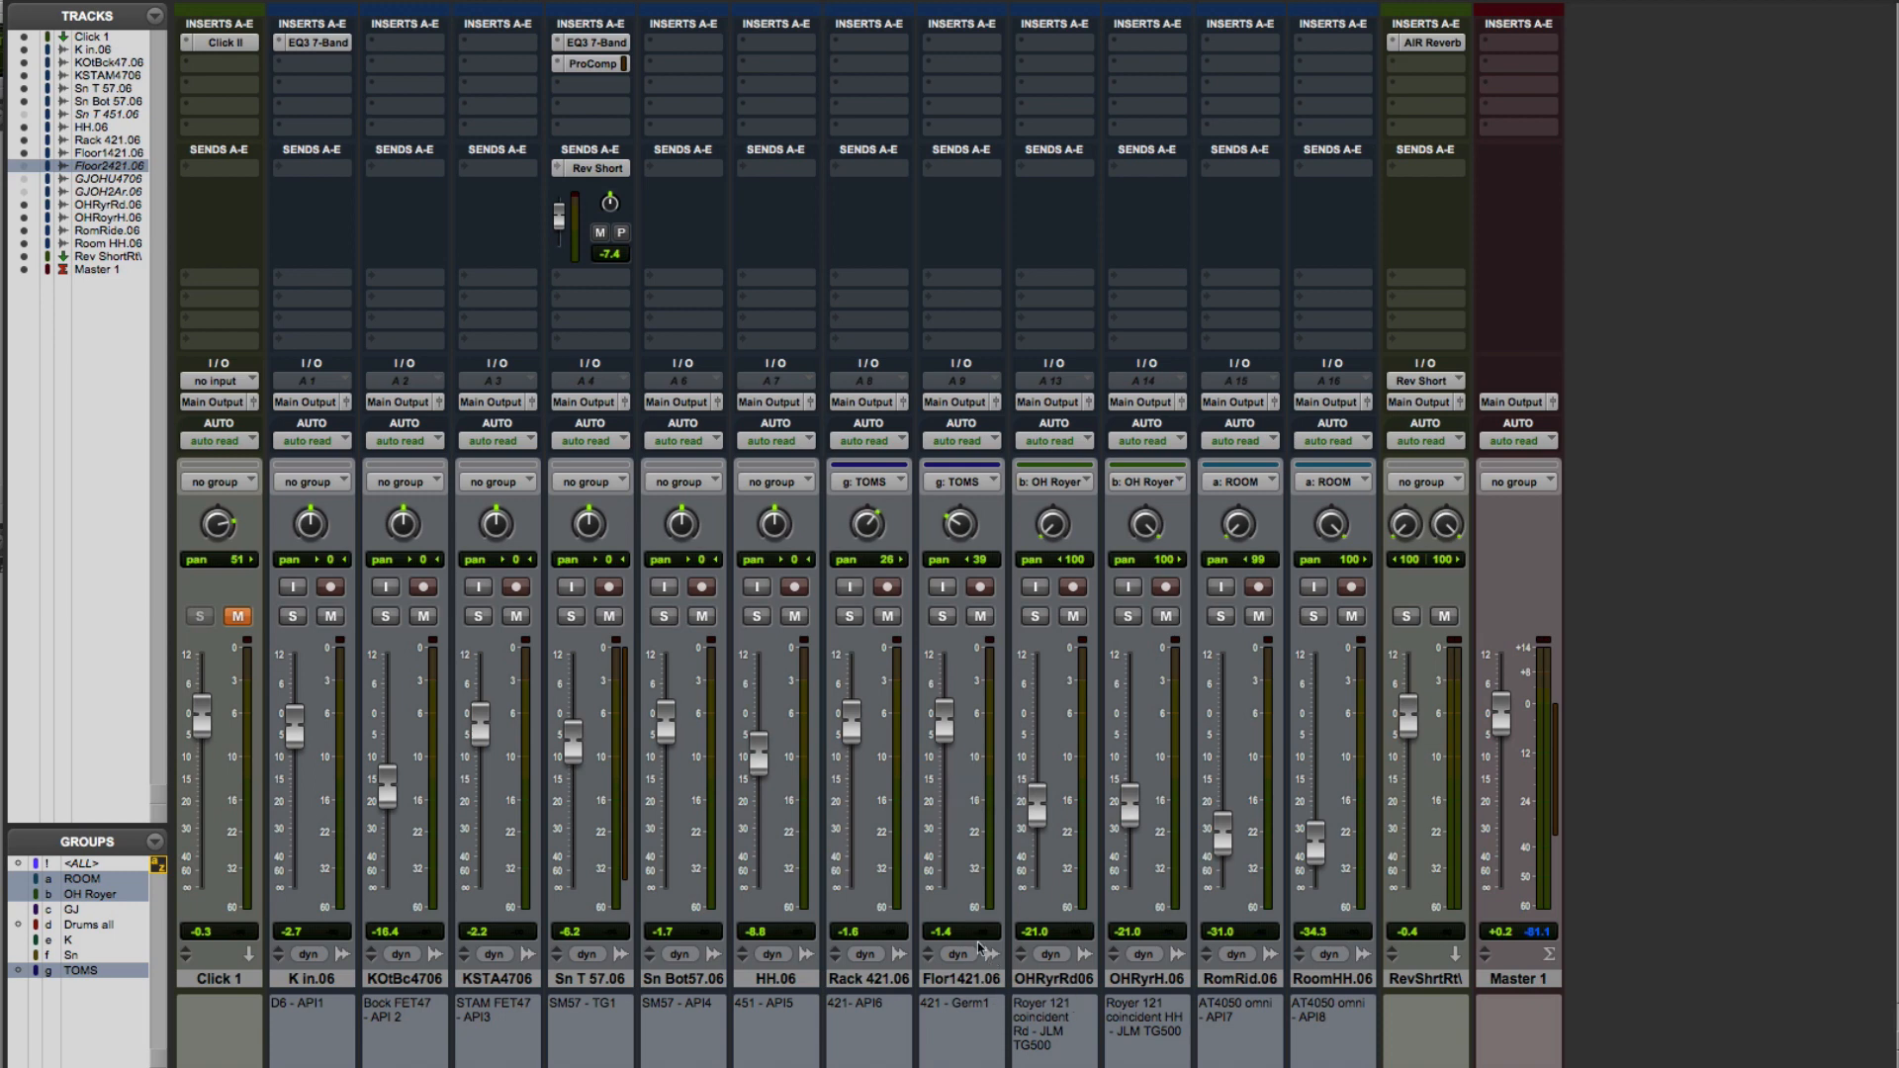
Select Rack 421.06 and Flor1421.06 and add a Rev Short bus send to both tracks at once
{"action": "left_click", "coordinate": [865, 980]}
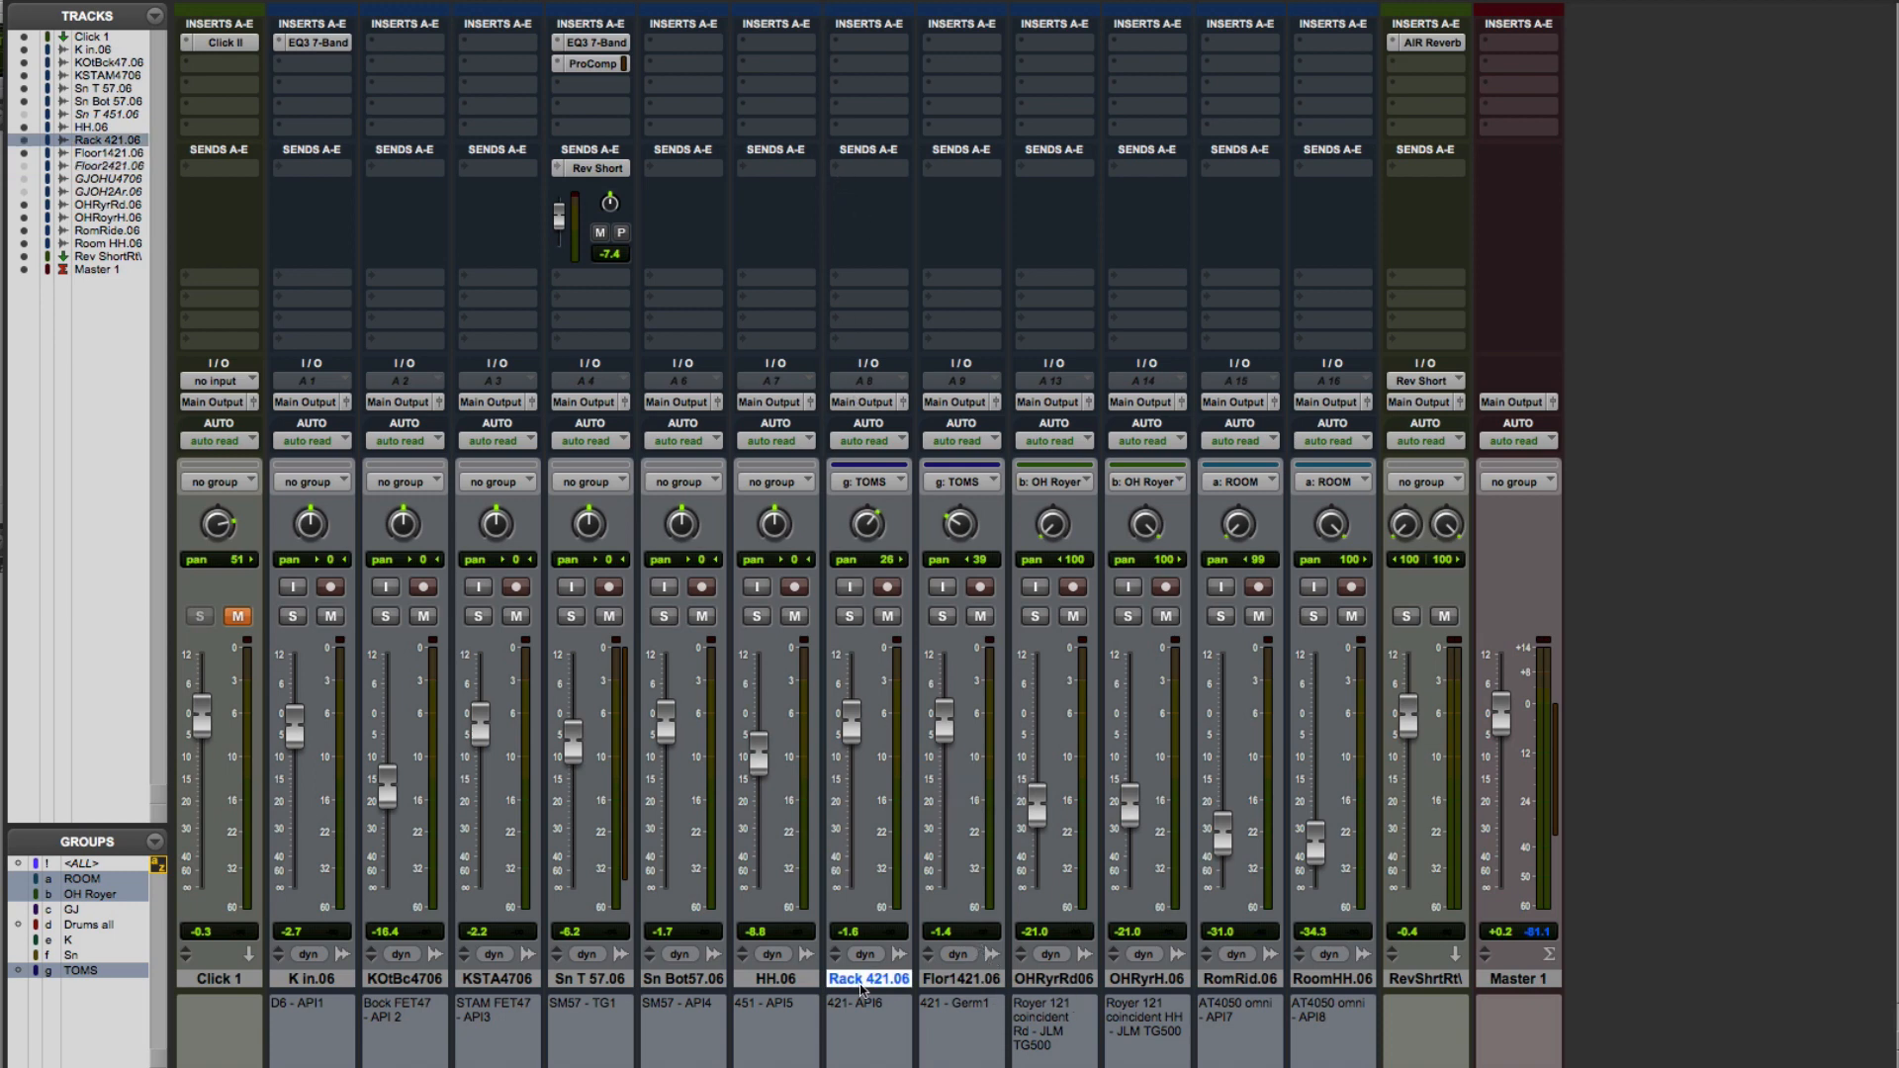
{"action": "left_click", "coordinate": [964, 981], "text": "shift"}
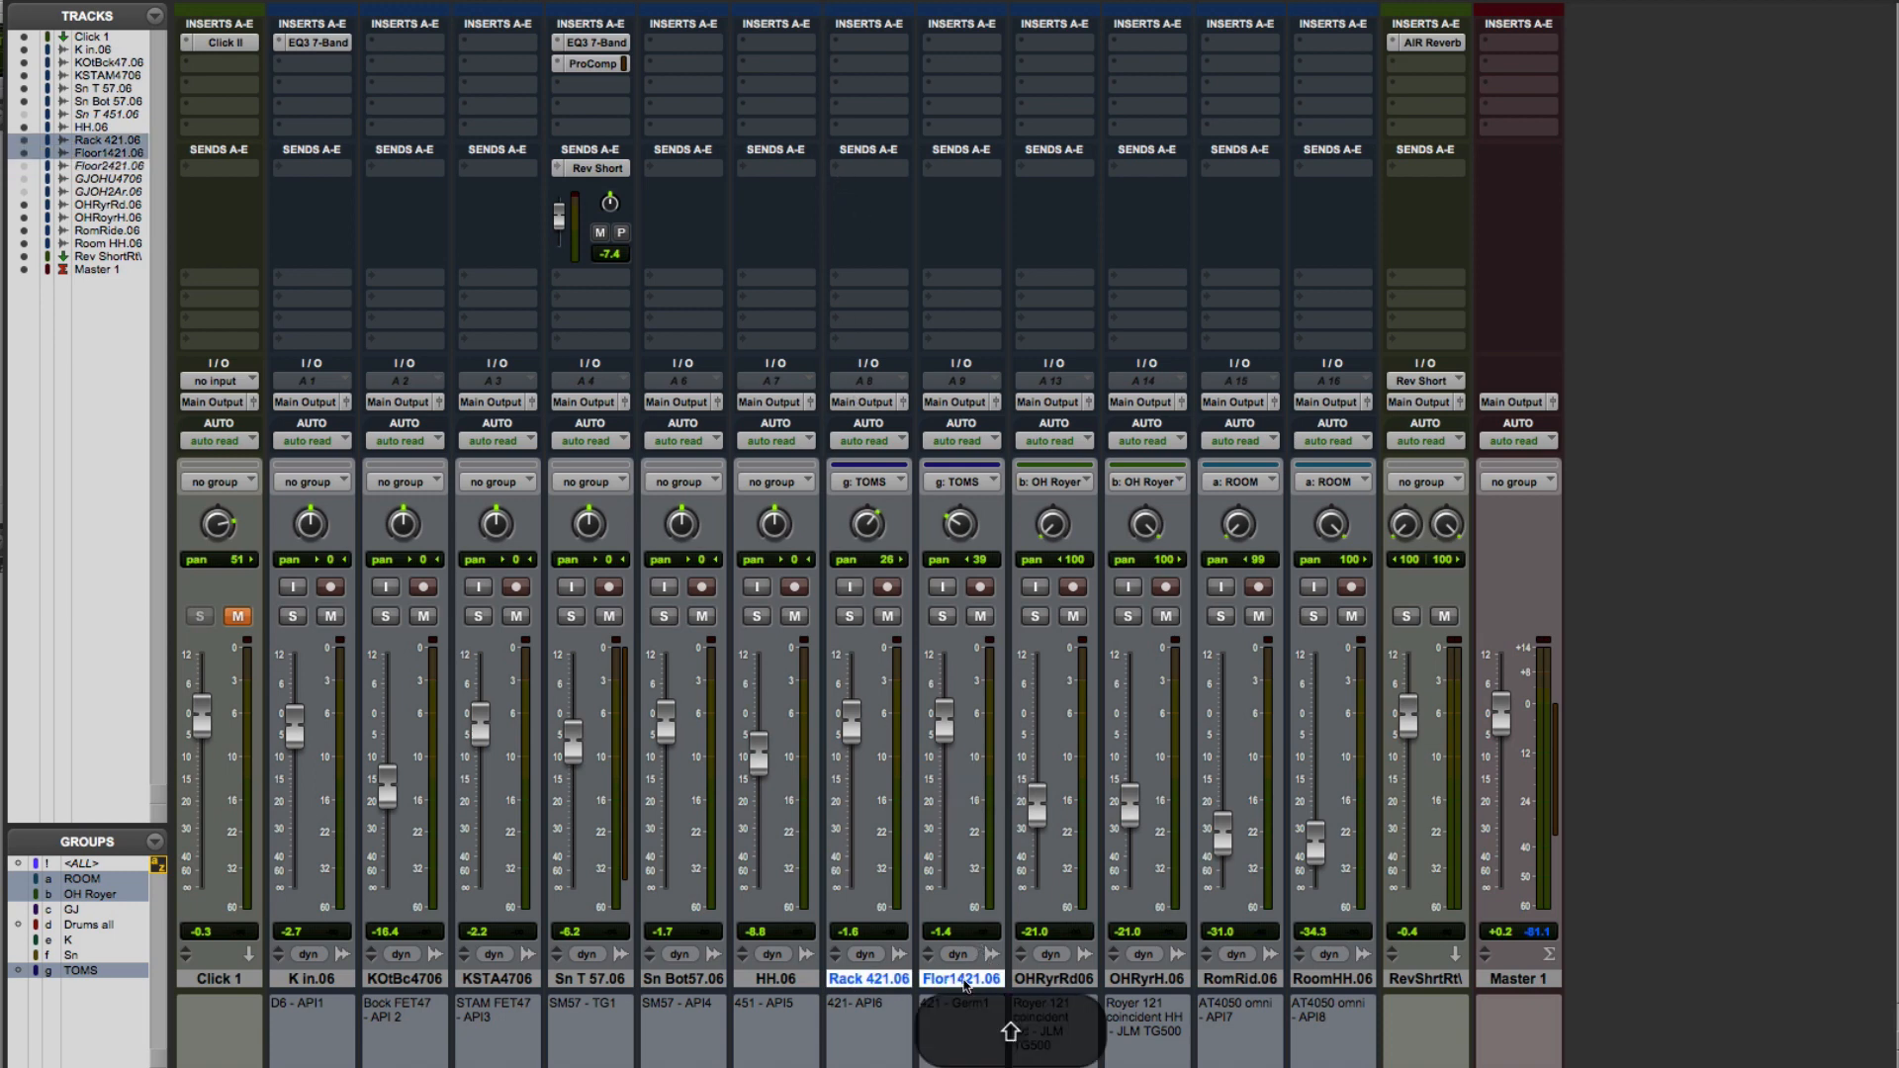
{"action": "left_click", "coordinate": [836, 168], "text": "alt+shift"}
{"action": "mouse_move", "coordinate": [836, 168]}
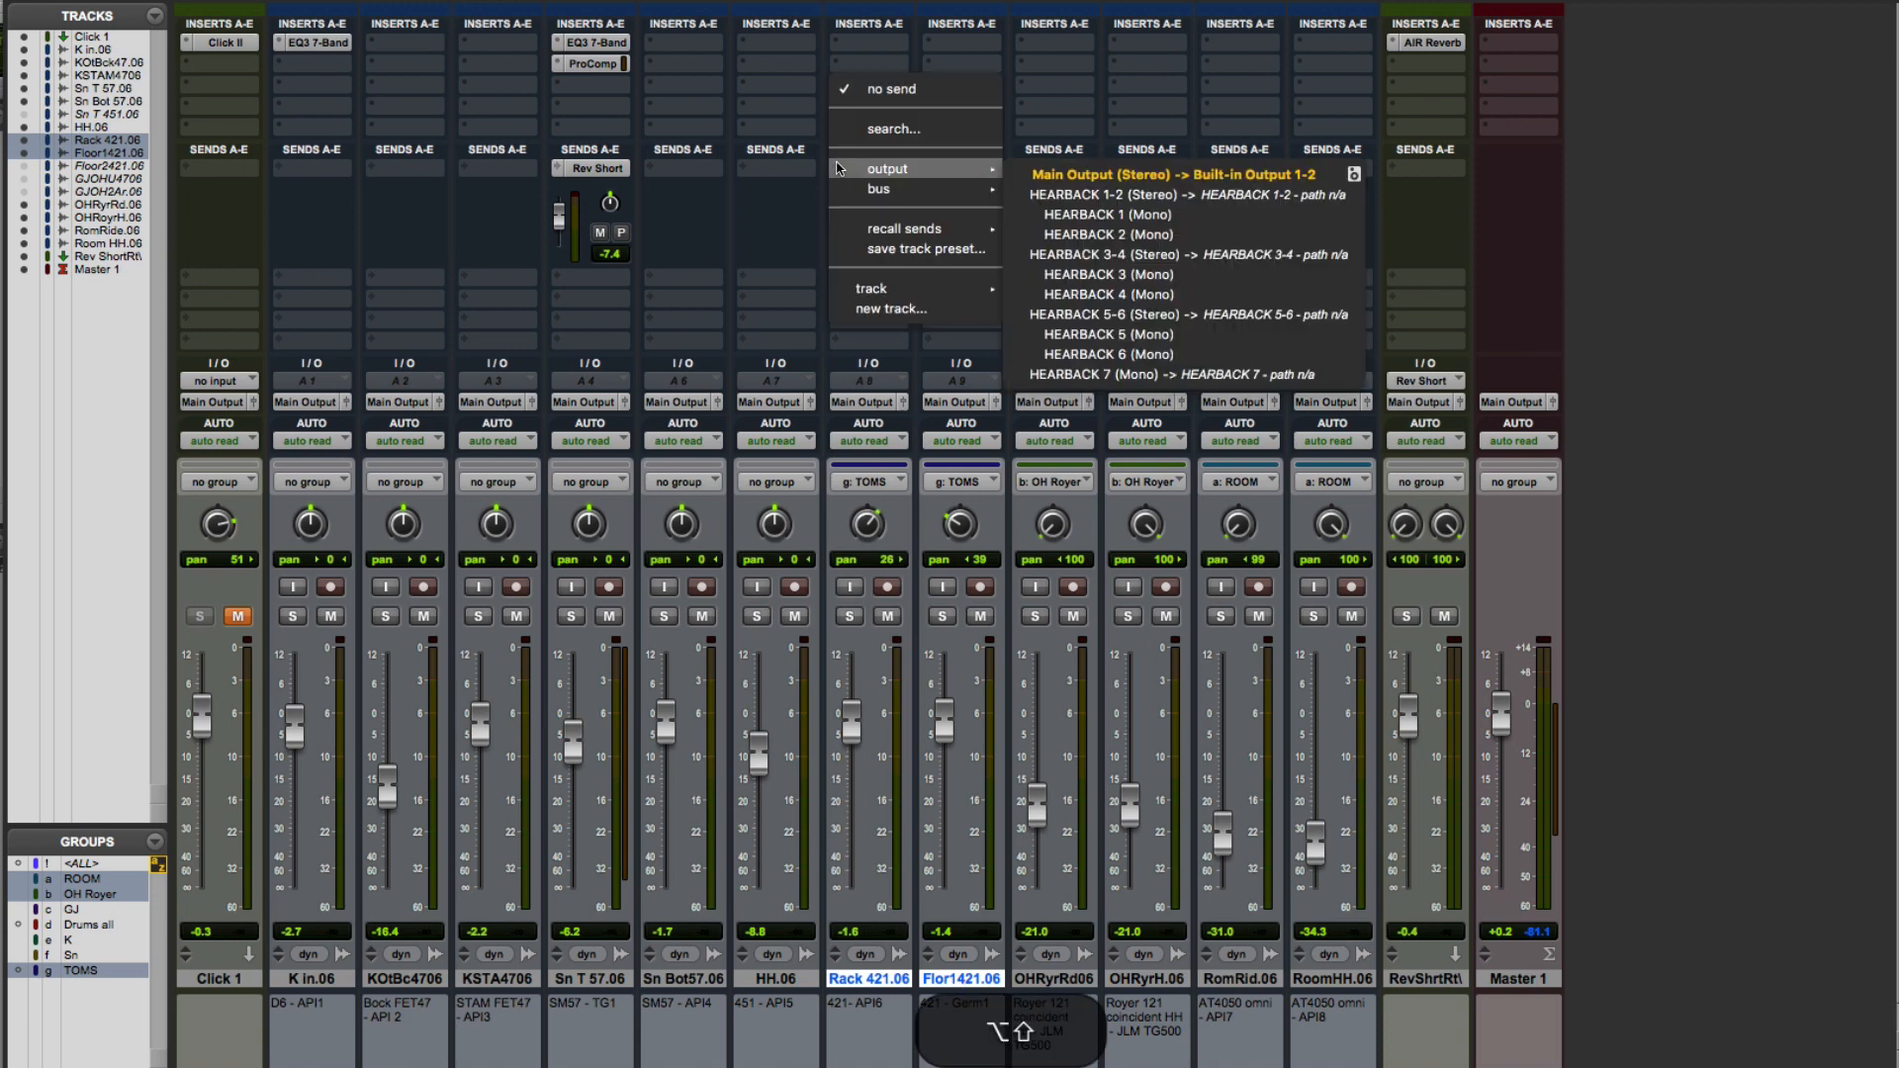
{"action": "mouse_move", "coordinate": [880, 189]}
{"action": "left_click", "coordinate": [1064, 193], "text": "alt+shift"}
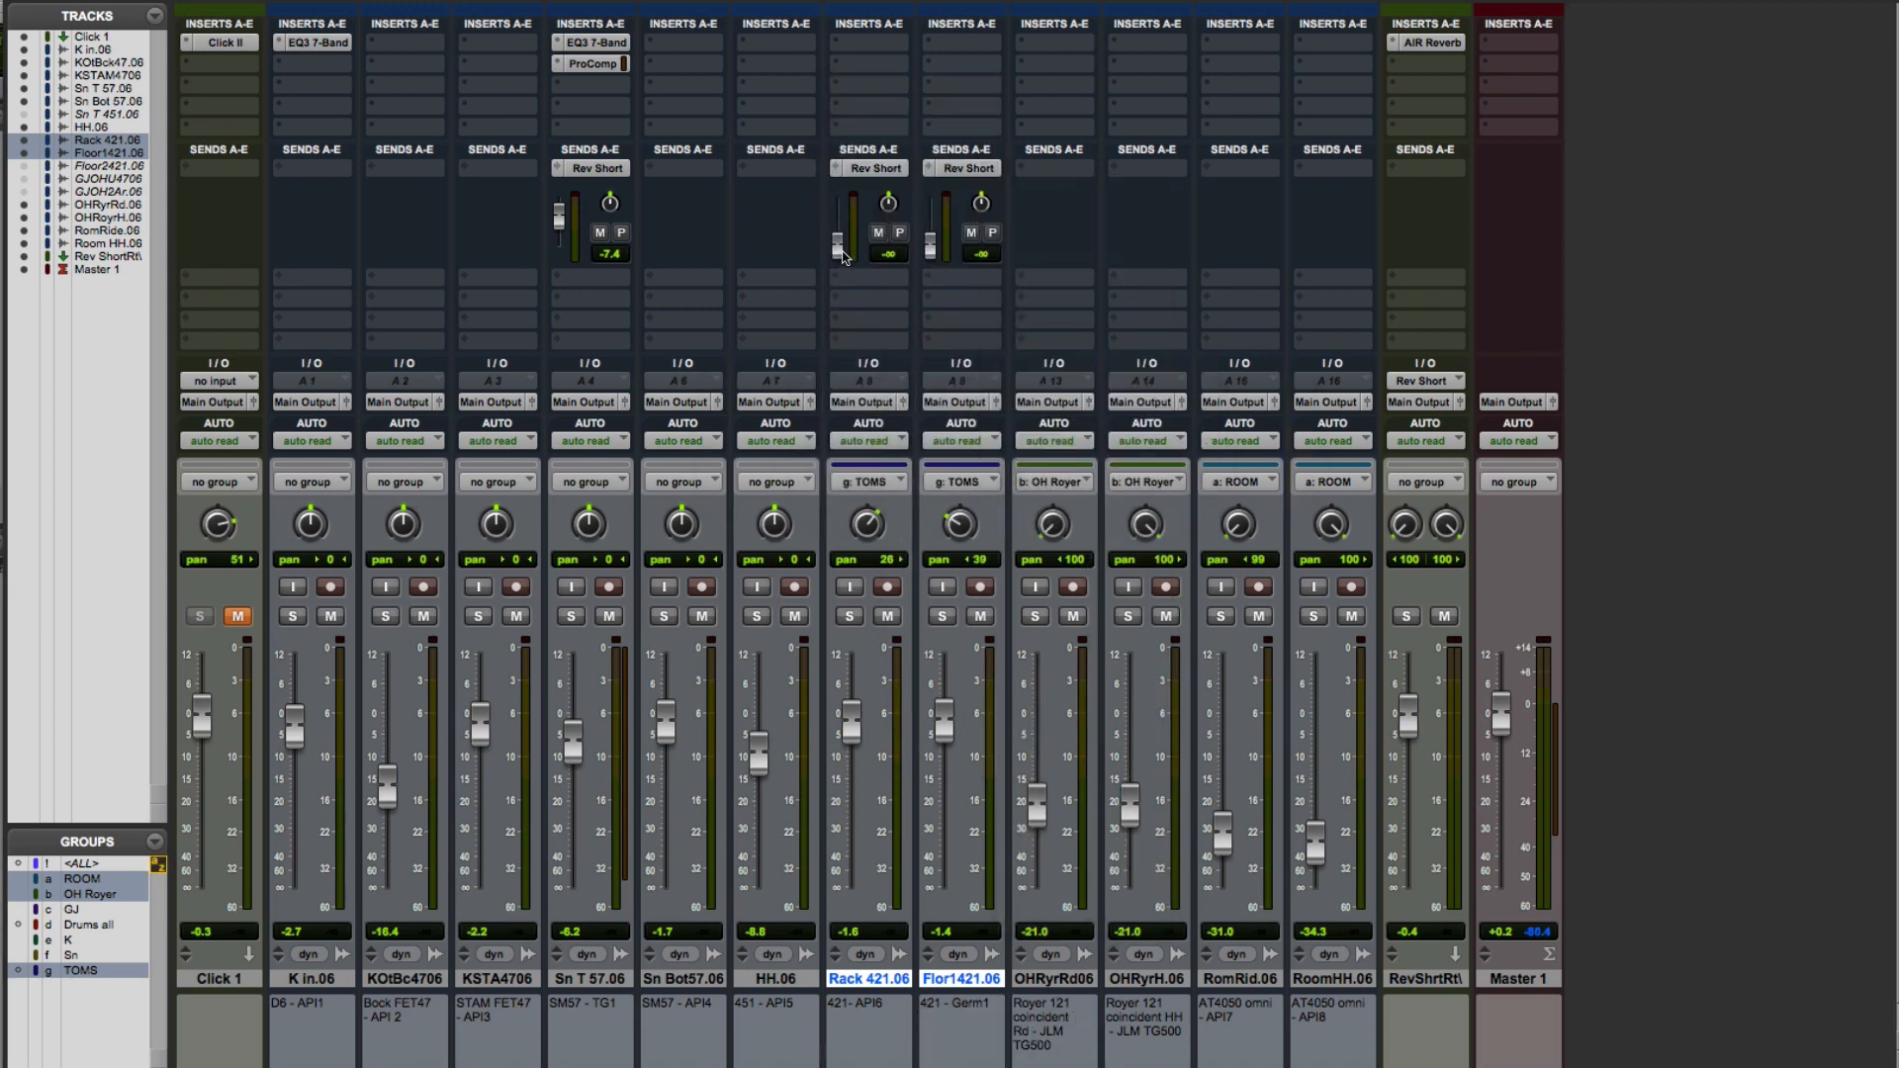
Set the Rev Short send levels to about -12.5 dB on Rack 421.06 and -11.2 dB on Flor1421.06
{"action": "left_click_drag", "start_coordinate": [841, 252], "coordinate": [936, 238]}
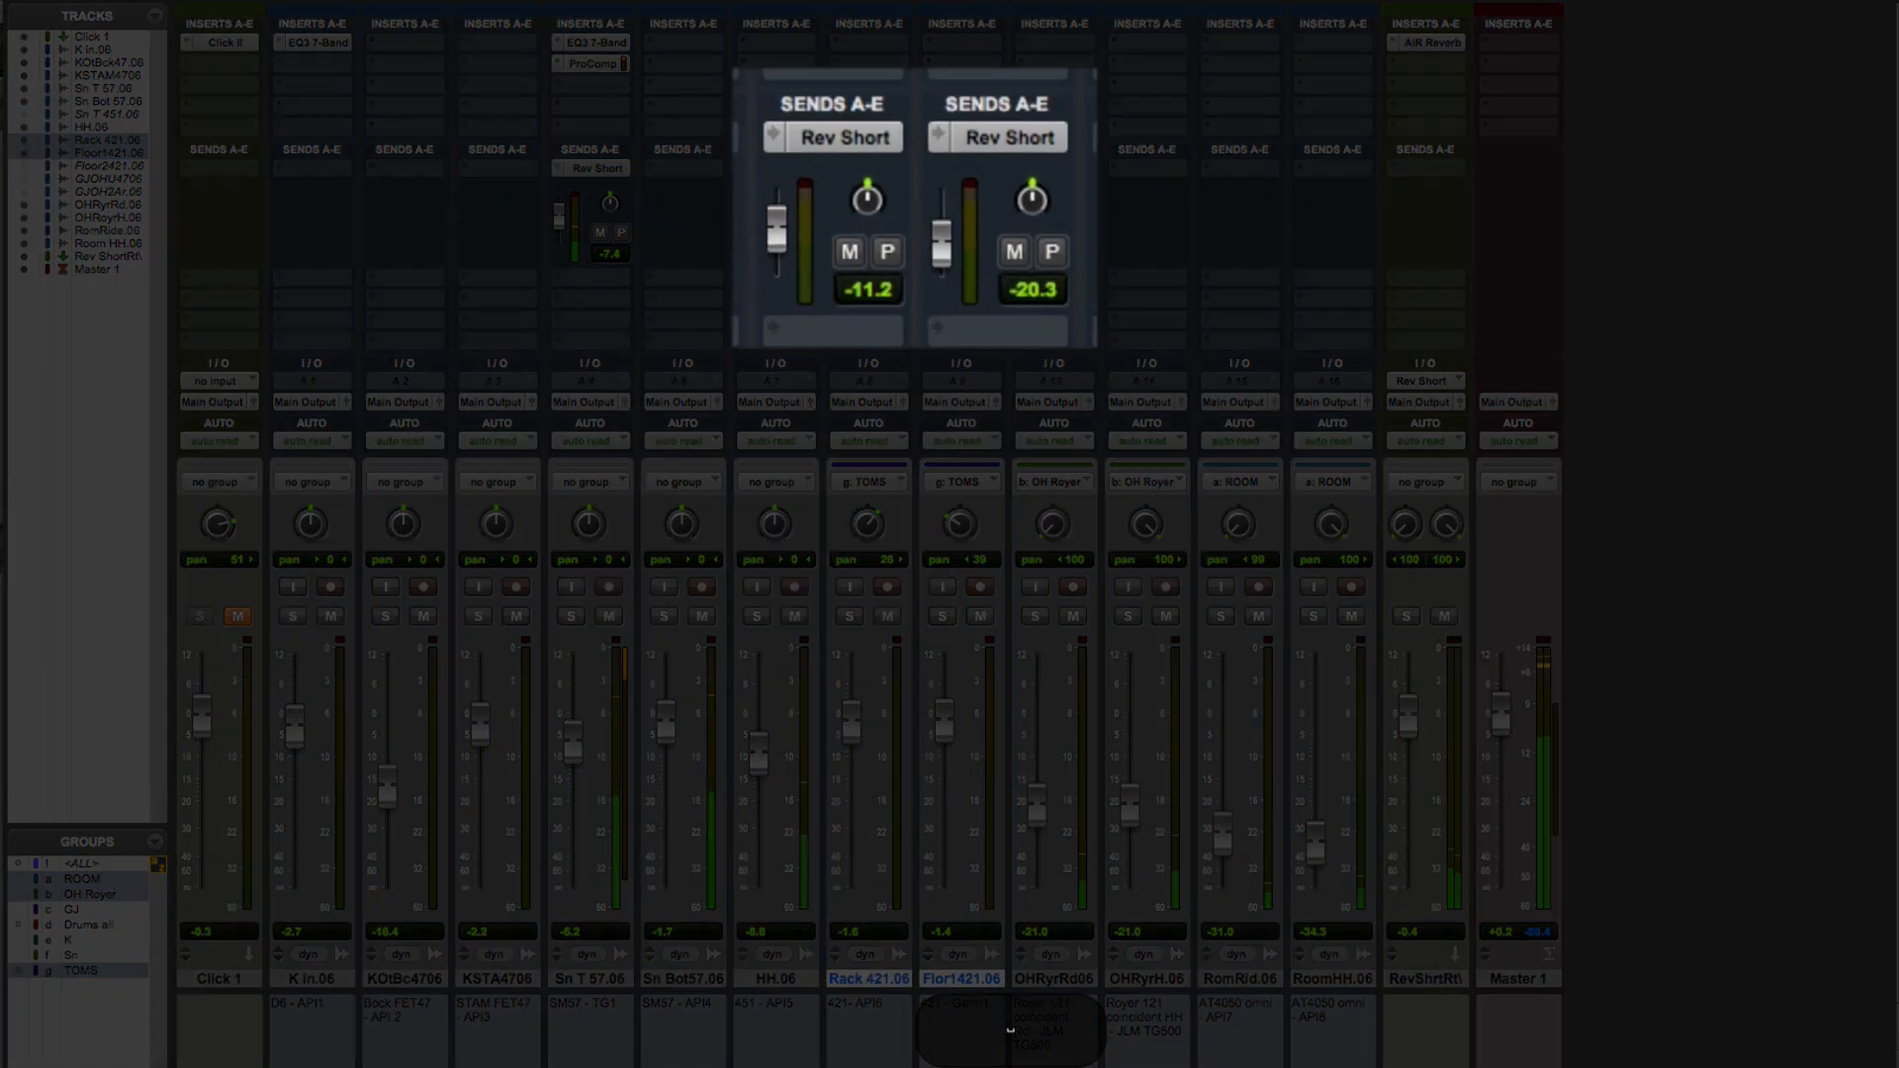
{"action": "left_click_drag", "start_coordinate": [941, 252], "coordinate": [941, 240]}
{"action": "left_click_drag", "start_coordinate": [780, 250], "coordinate": [777, 245]}
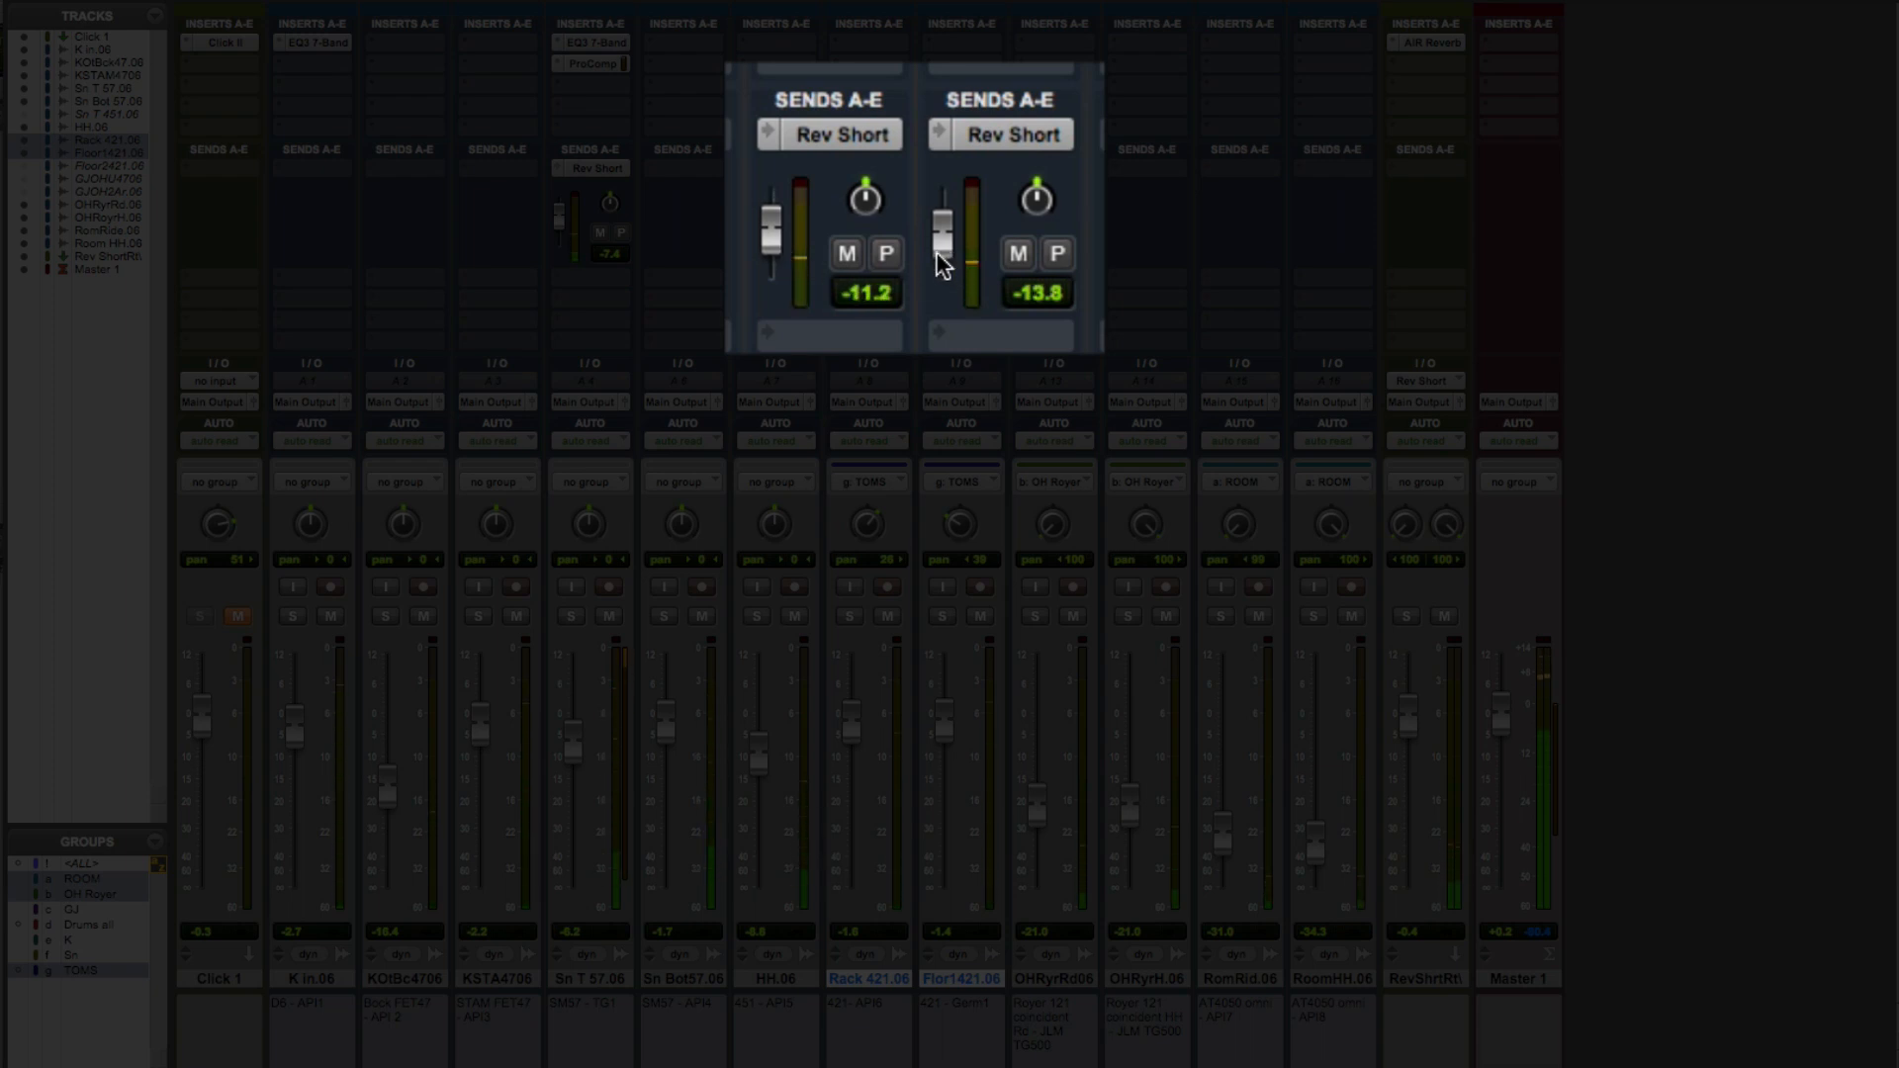
{"action": "left_click_drag", "start_coordinate": [936, 251], "coordinate": [936, 250]}
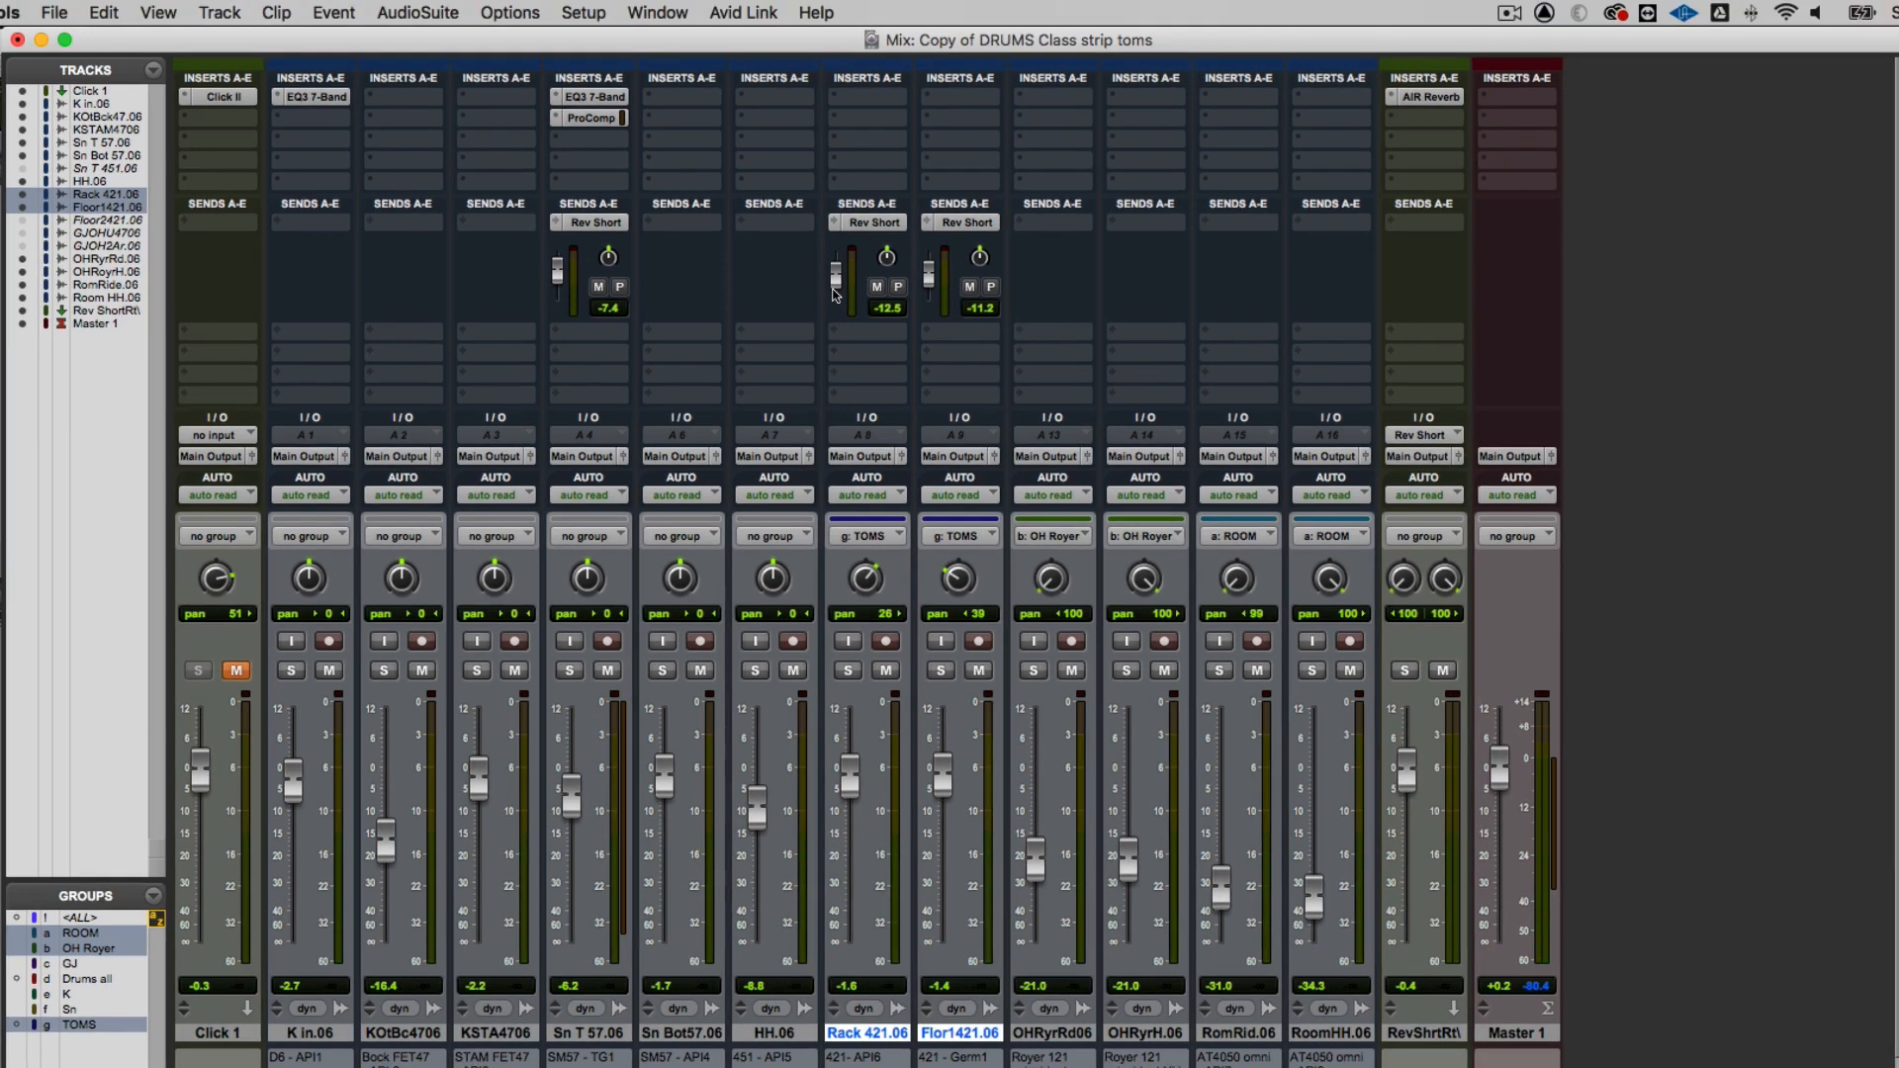
Check the CPU, disk and memory load in the System Usage window, and close it
{"action": "left_click", "coordinate": [744, 12]}
{"action": "mouse_move", "coordinate": [670, 5]}
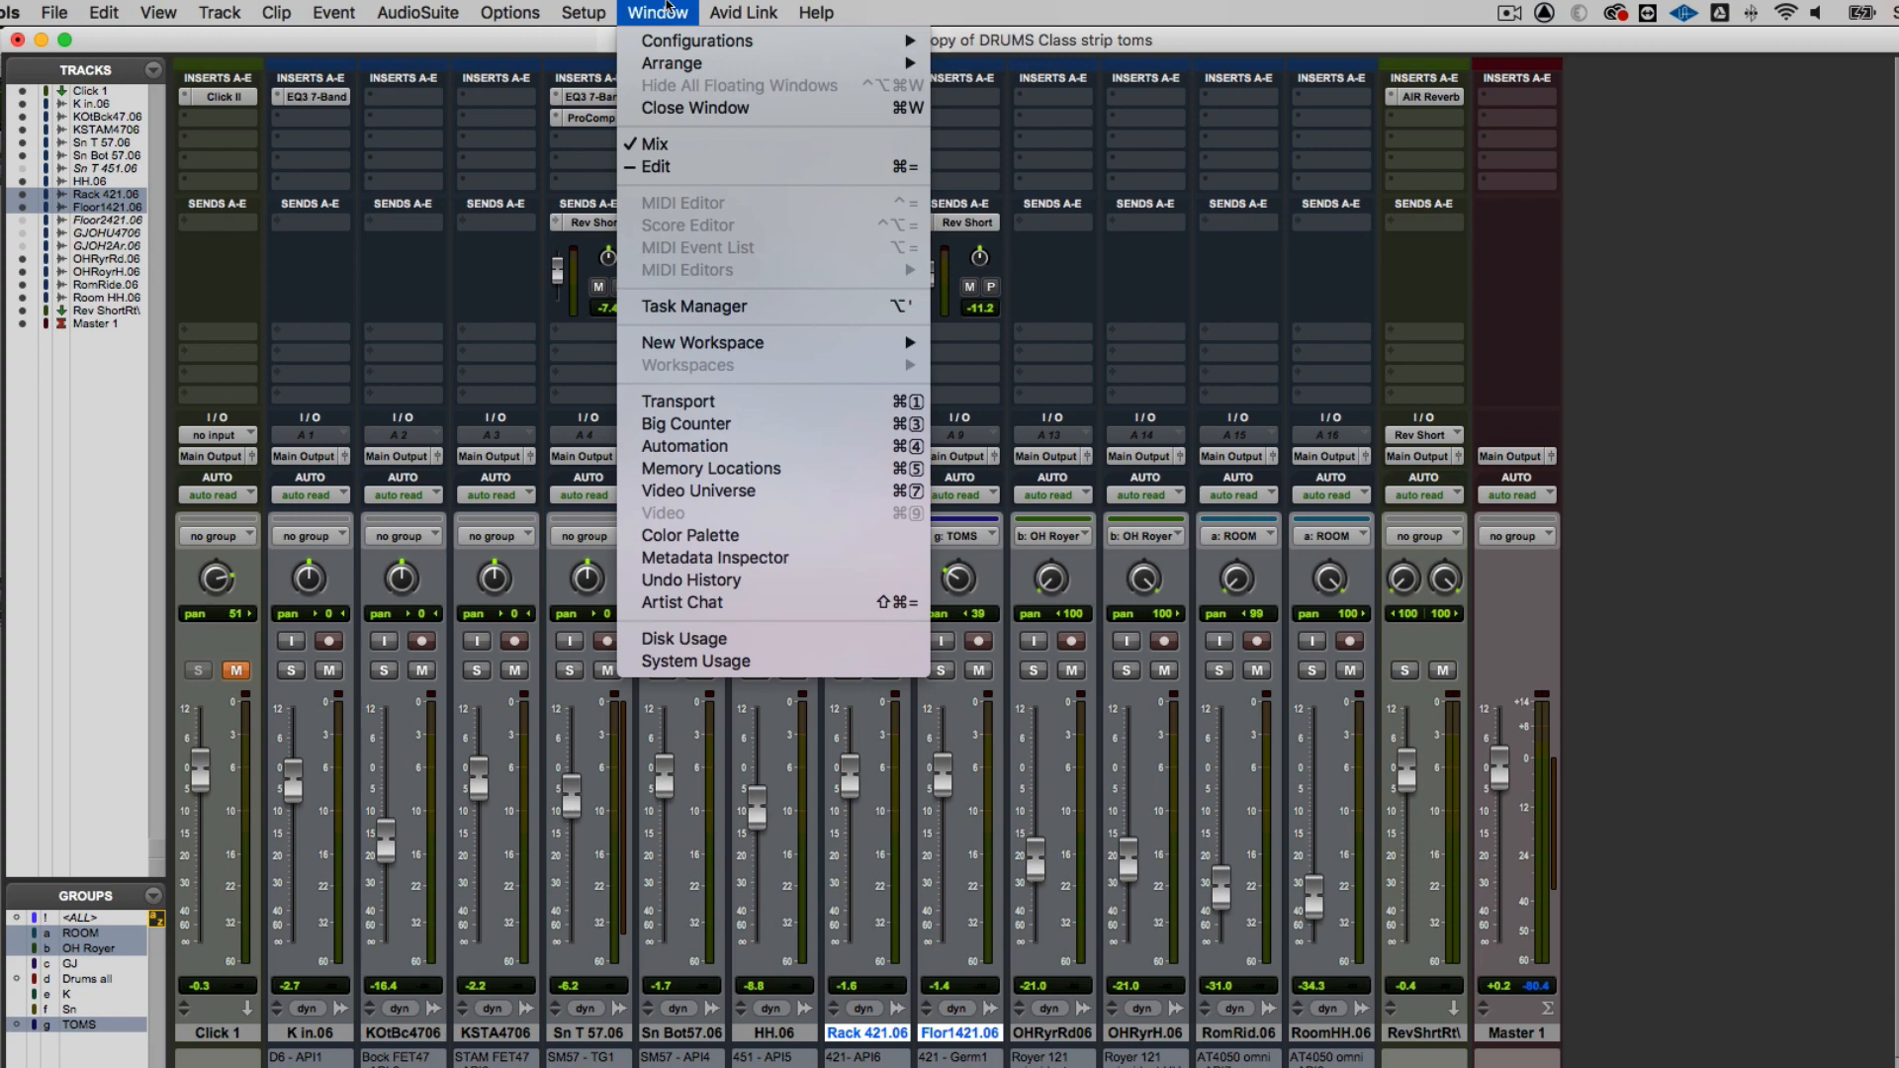
{"action": "left_click", "coordinate": [695, 660]}
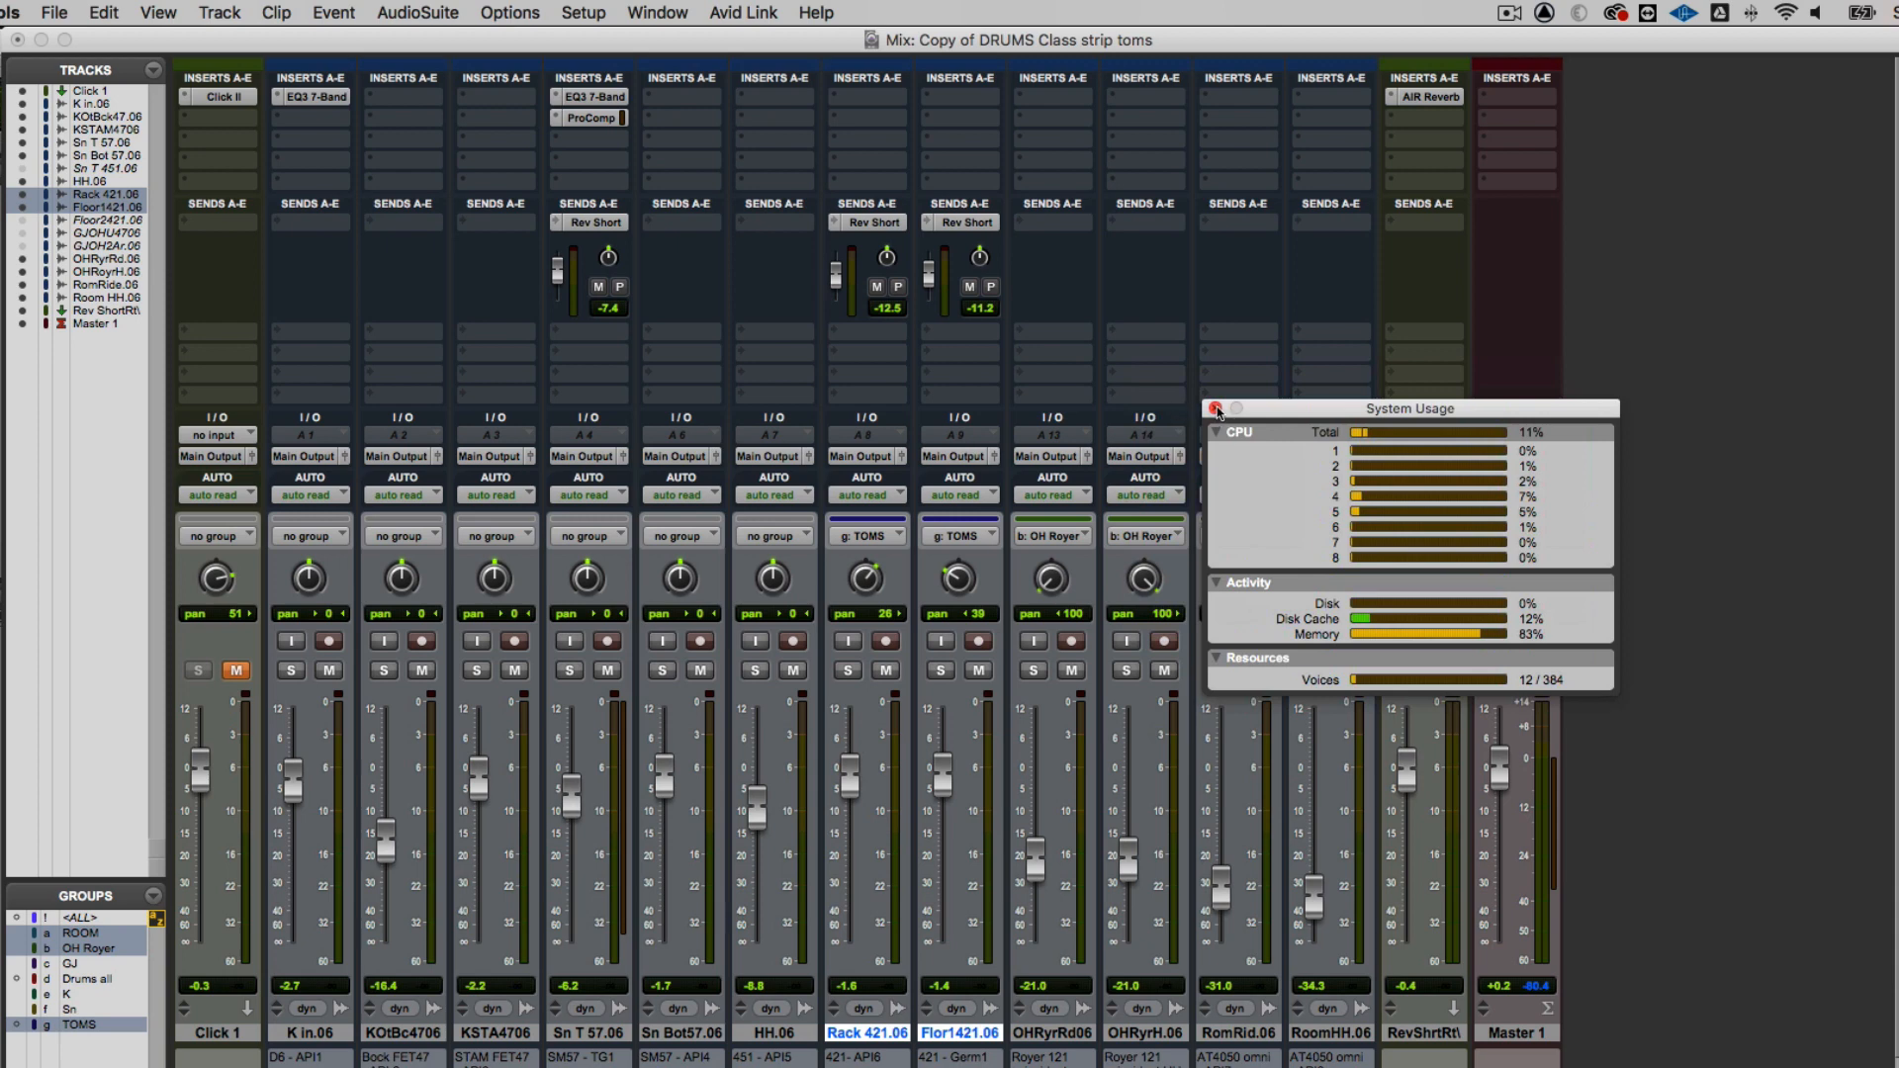
{"action": "left_click", "coordinate": [1216, 409]}
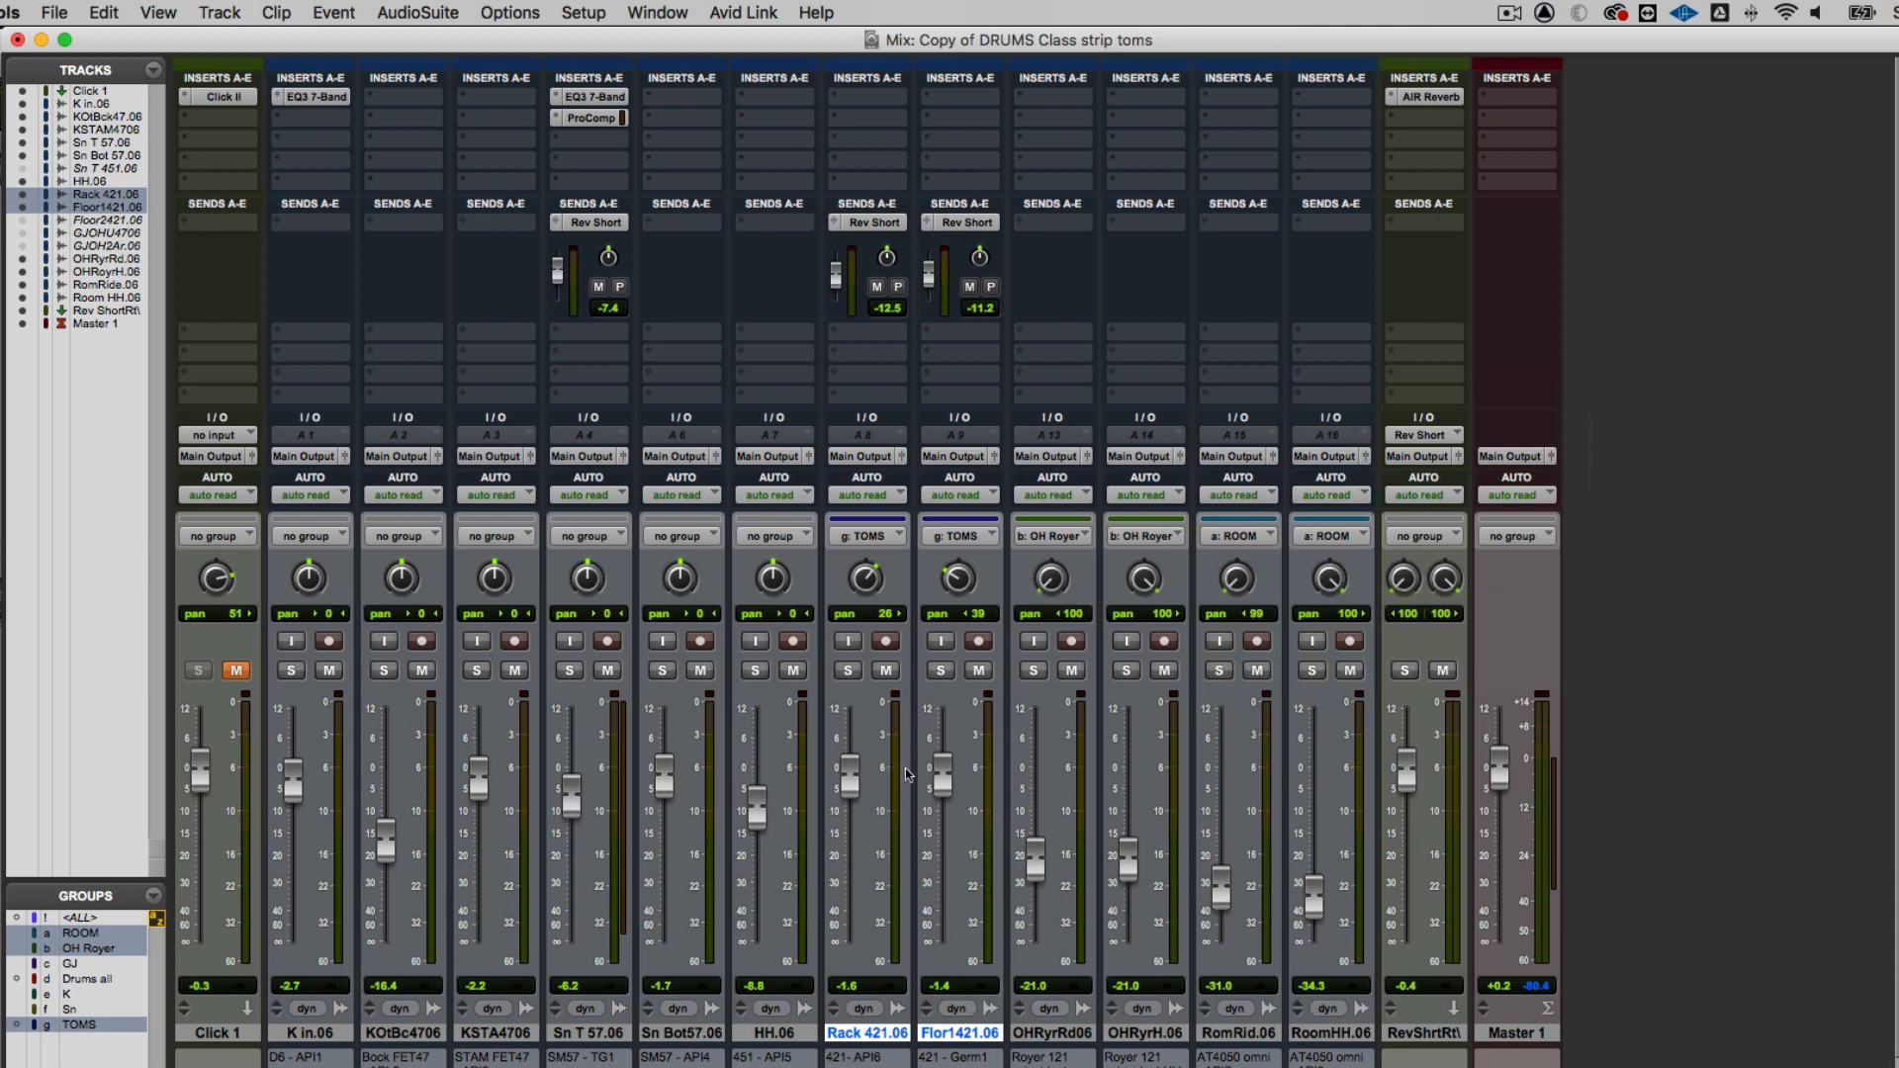
Lower the grouped tom faders to about -1.9 dB on Rack 421.06 and -1.7 dB on Flor1421.06
{"action": "left_click_drag", "start_coordinate": [939, 791], "coordinate": [930, 799]}
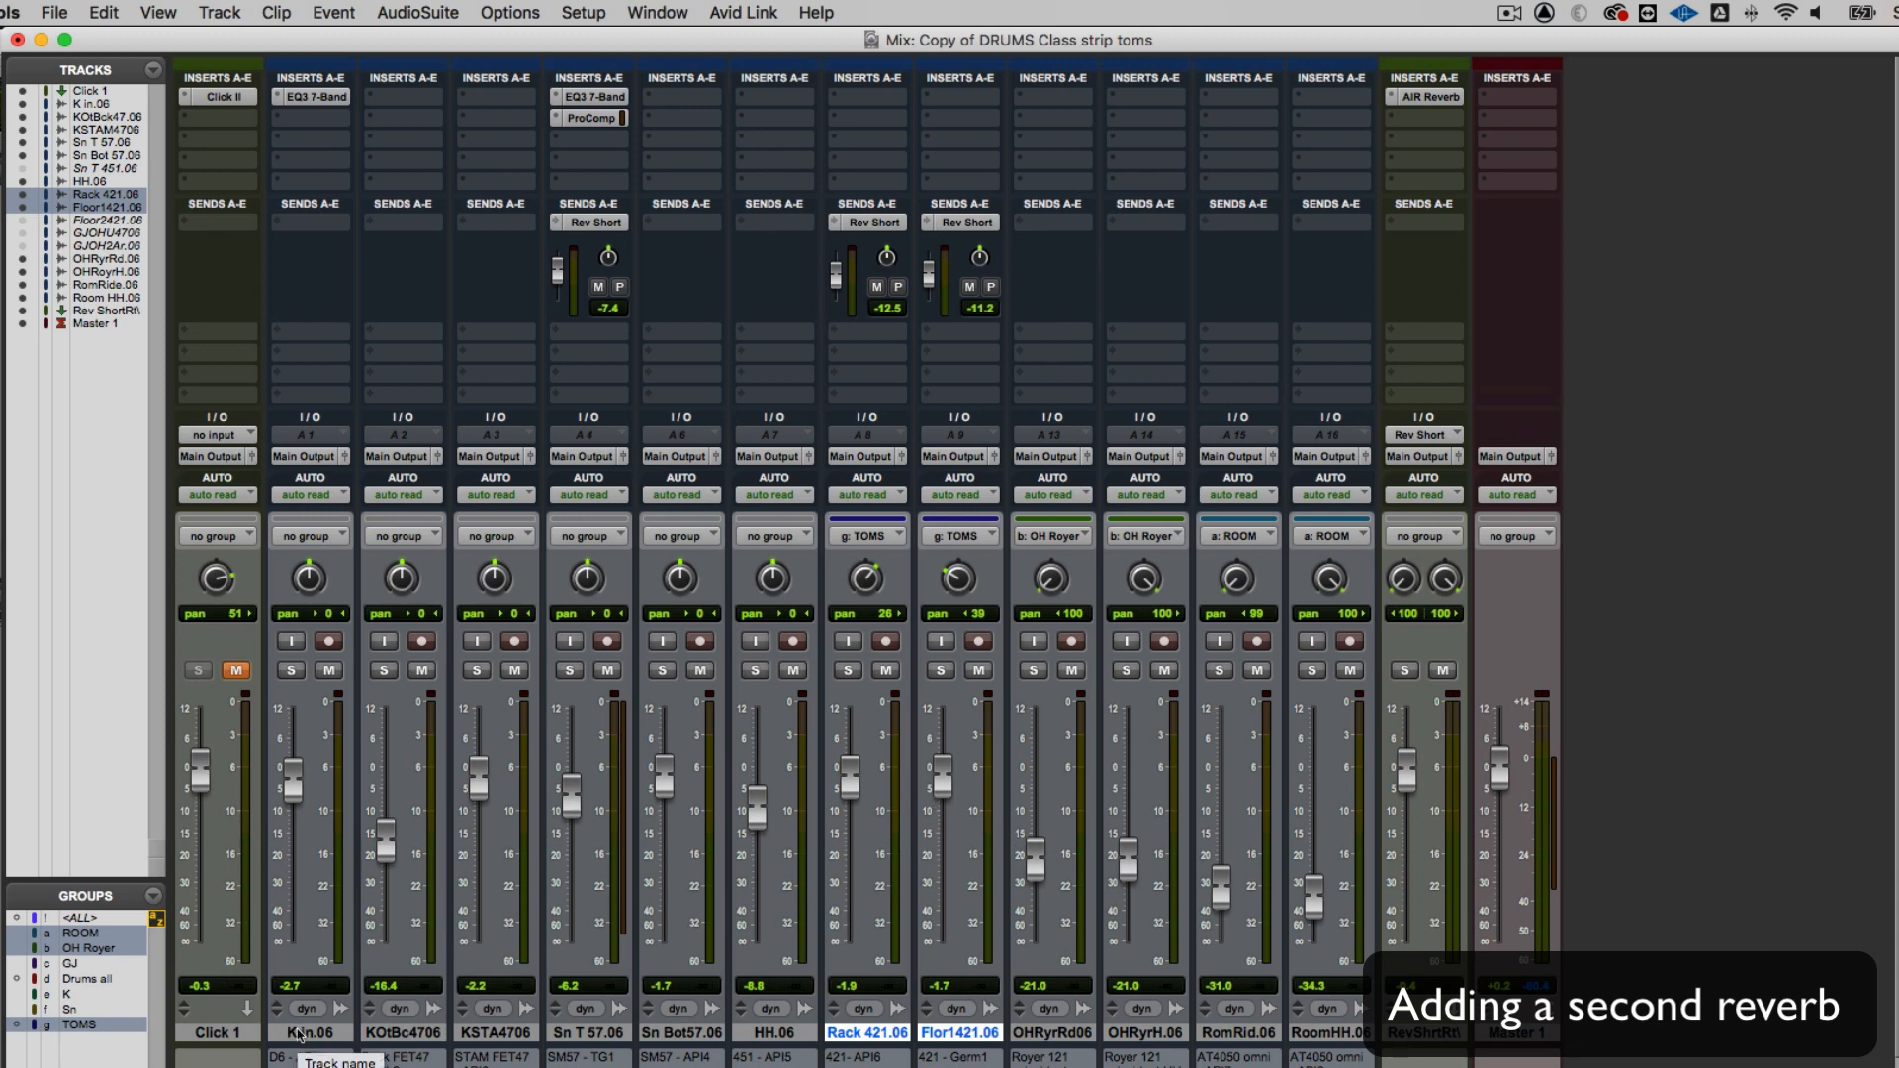
Create one new stereo bus path named Rev Room in the I/O Setup
{"action": "left_click", "coordinate": [580, 12]}
{"action": "left_click", "coordinate": [585, 144]}
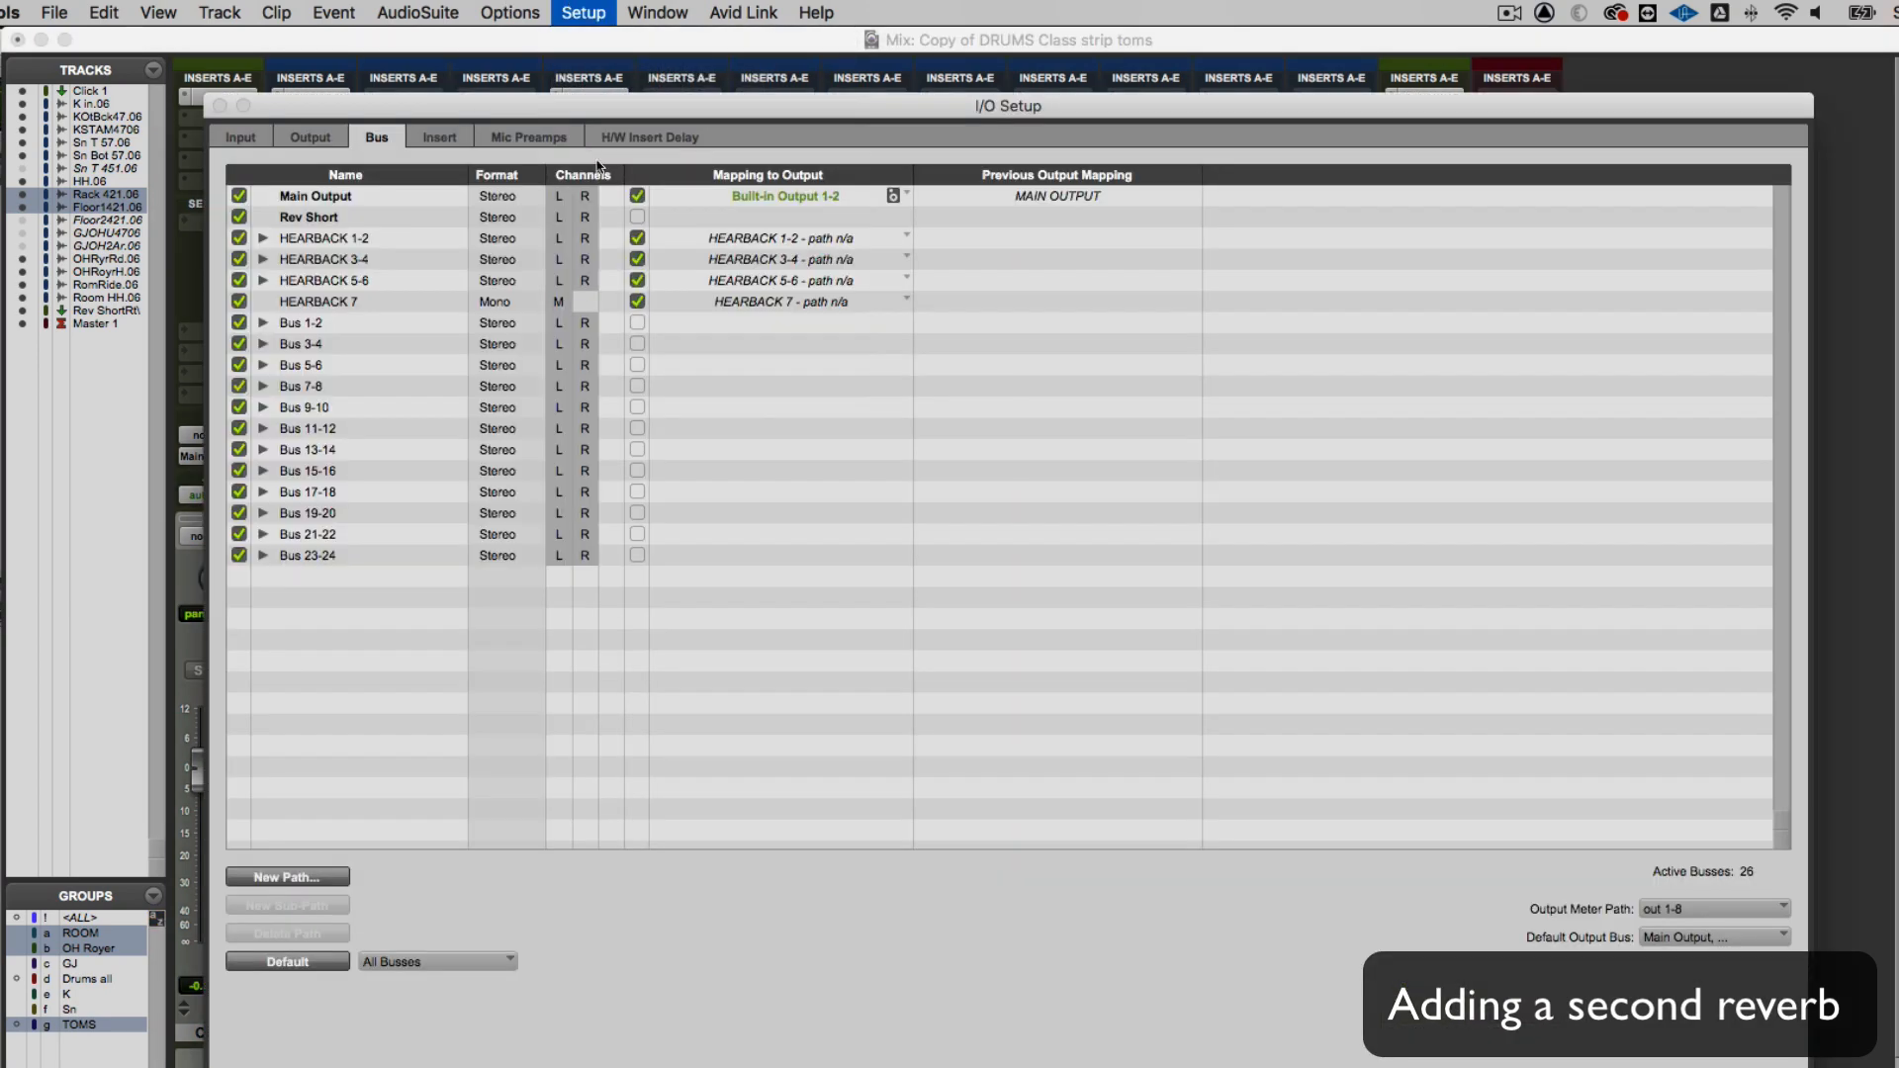
{"action": "left_click", "coordinate": [295, 878]}
{"action": "left_click", "coordinate": [904, 442]}
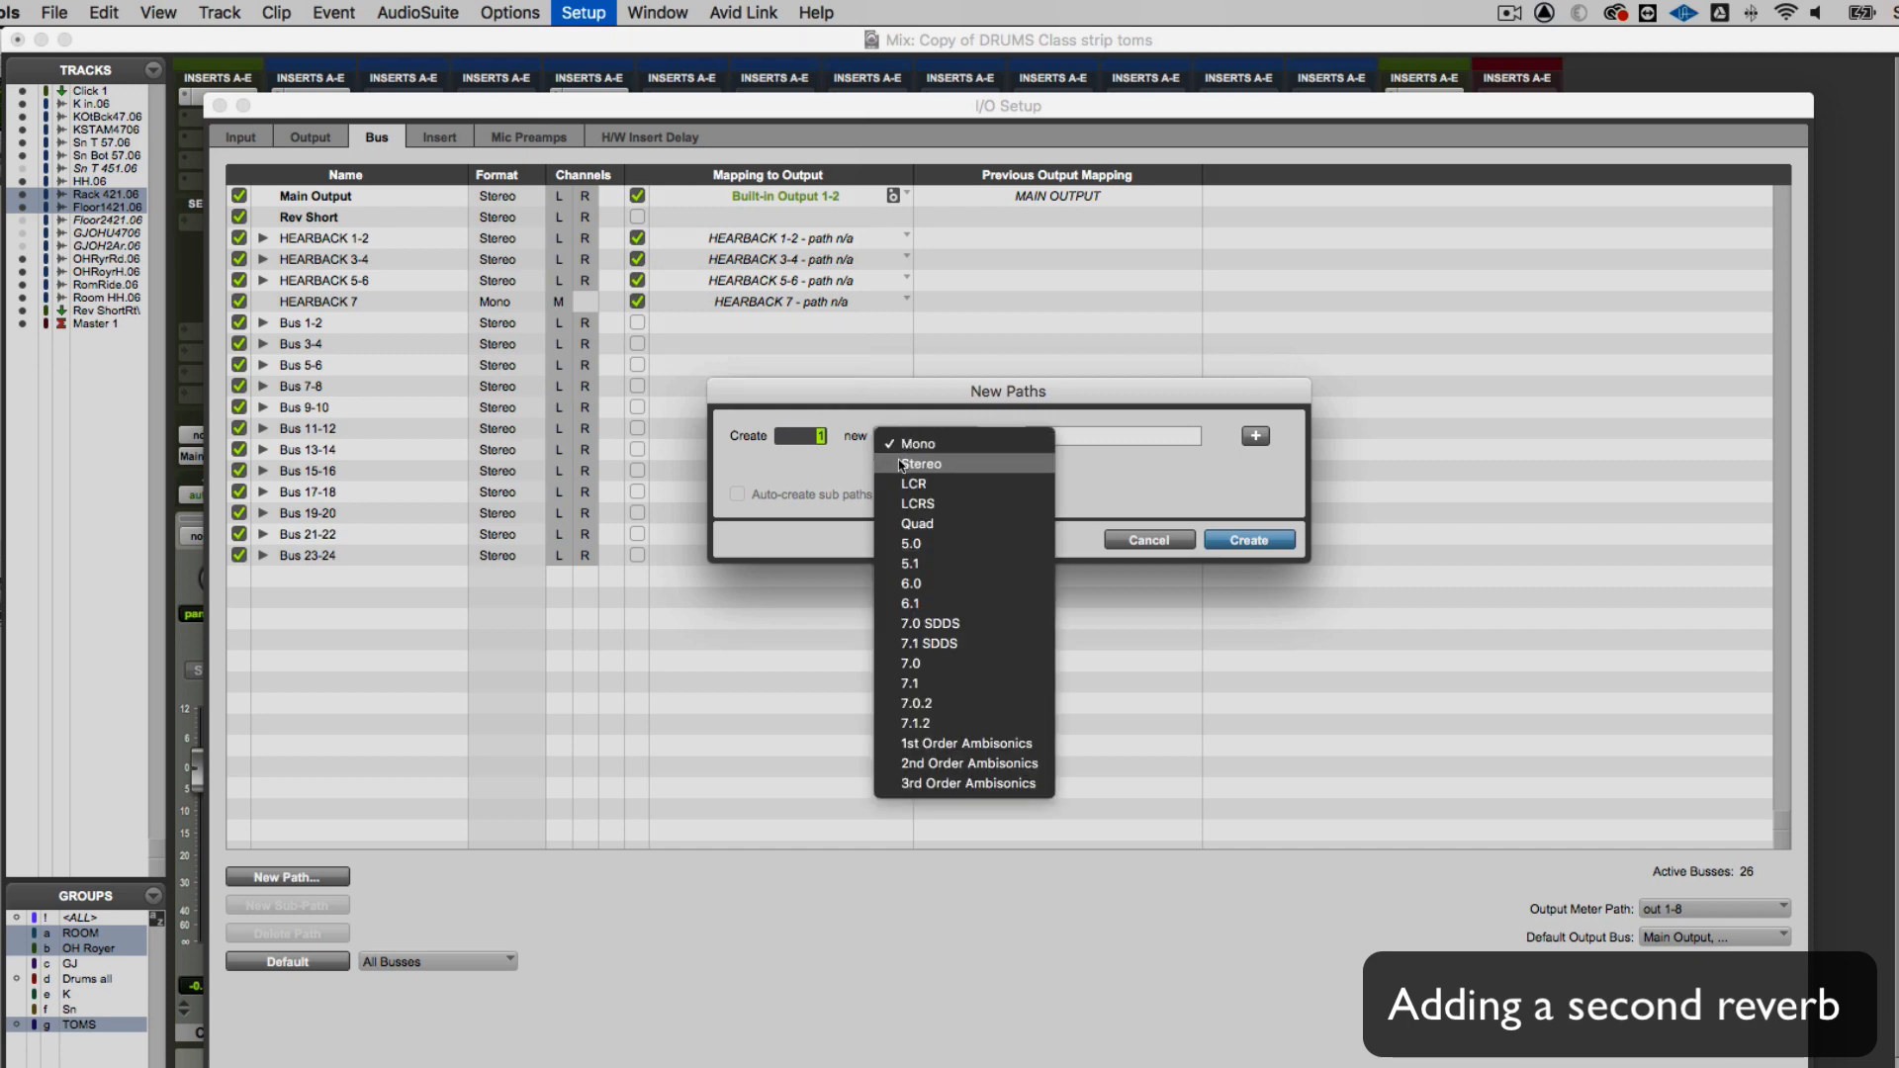
{"action": "left_click", "coordinate": [902, 464]}
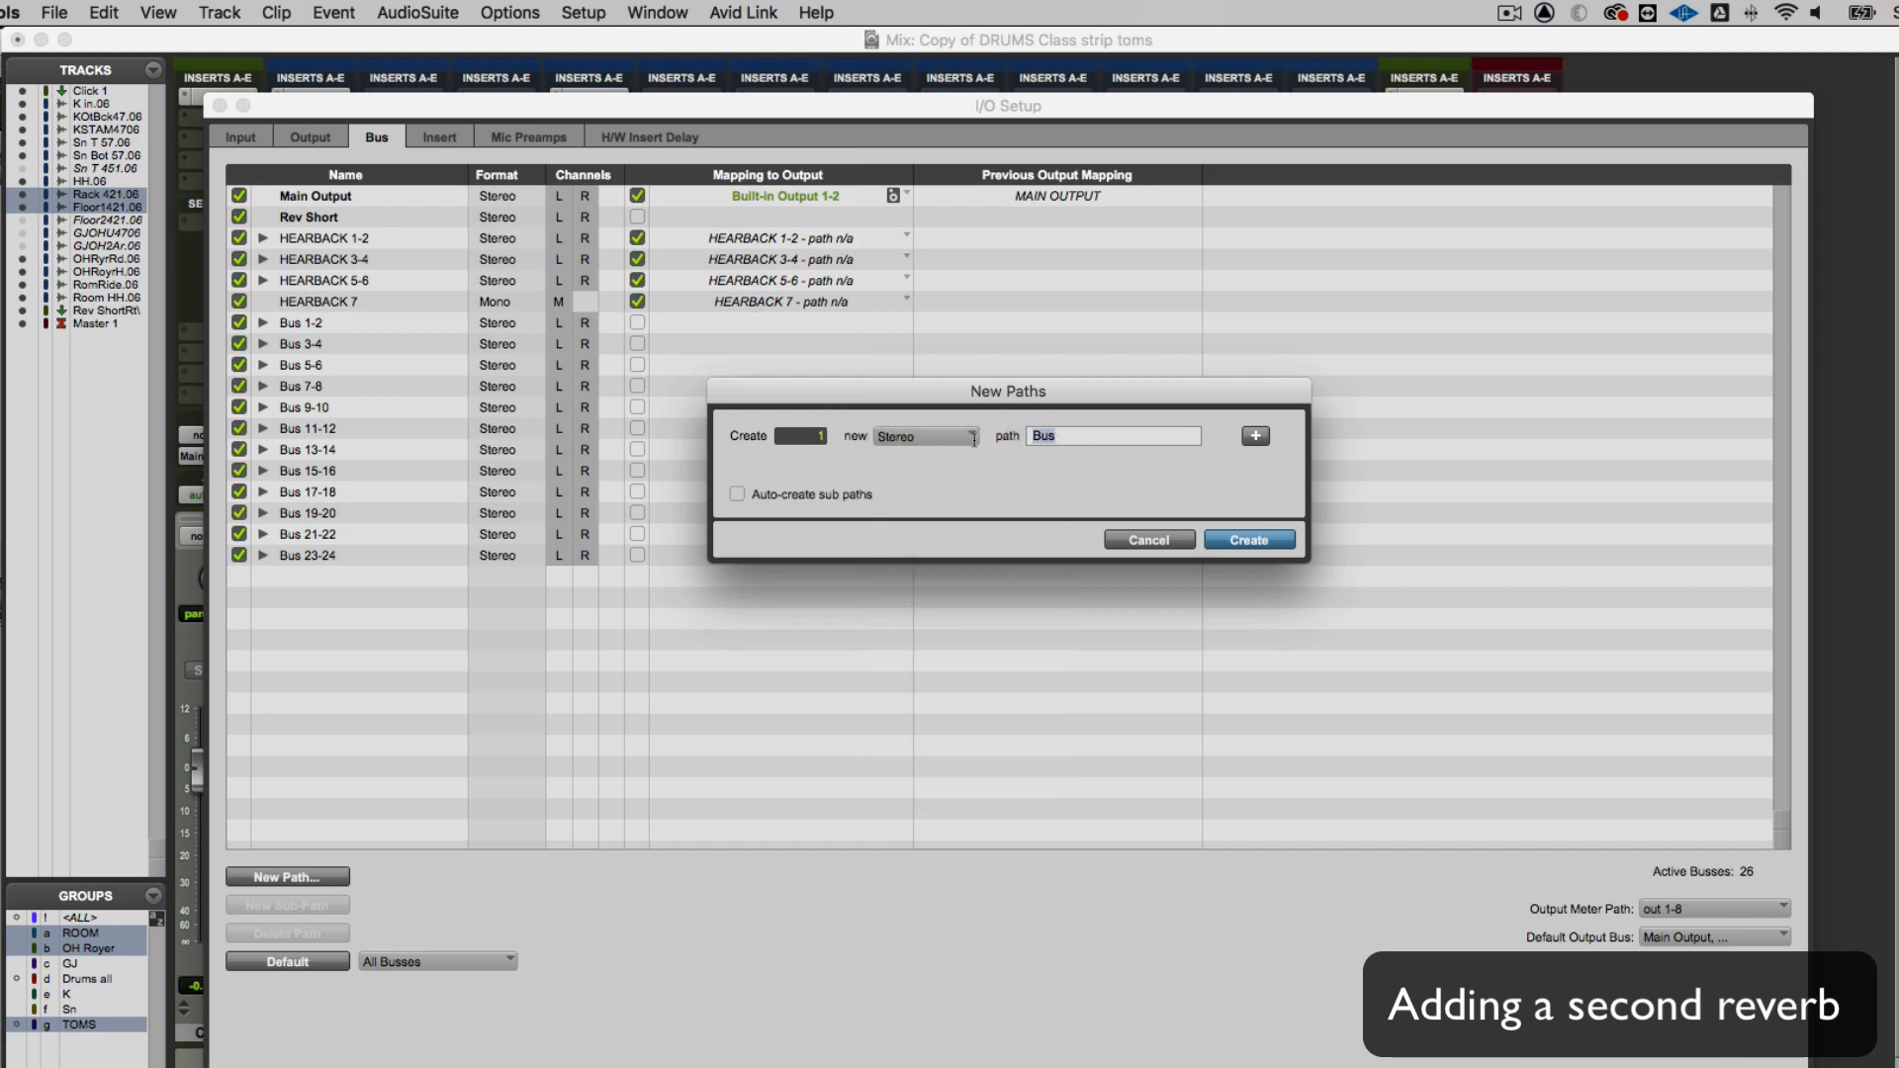
{"action": "type", "text": "Rev"}
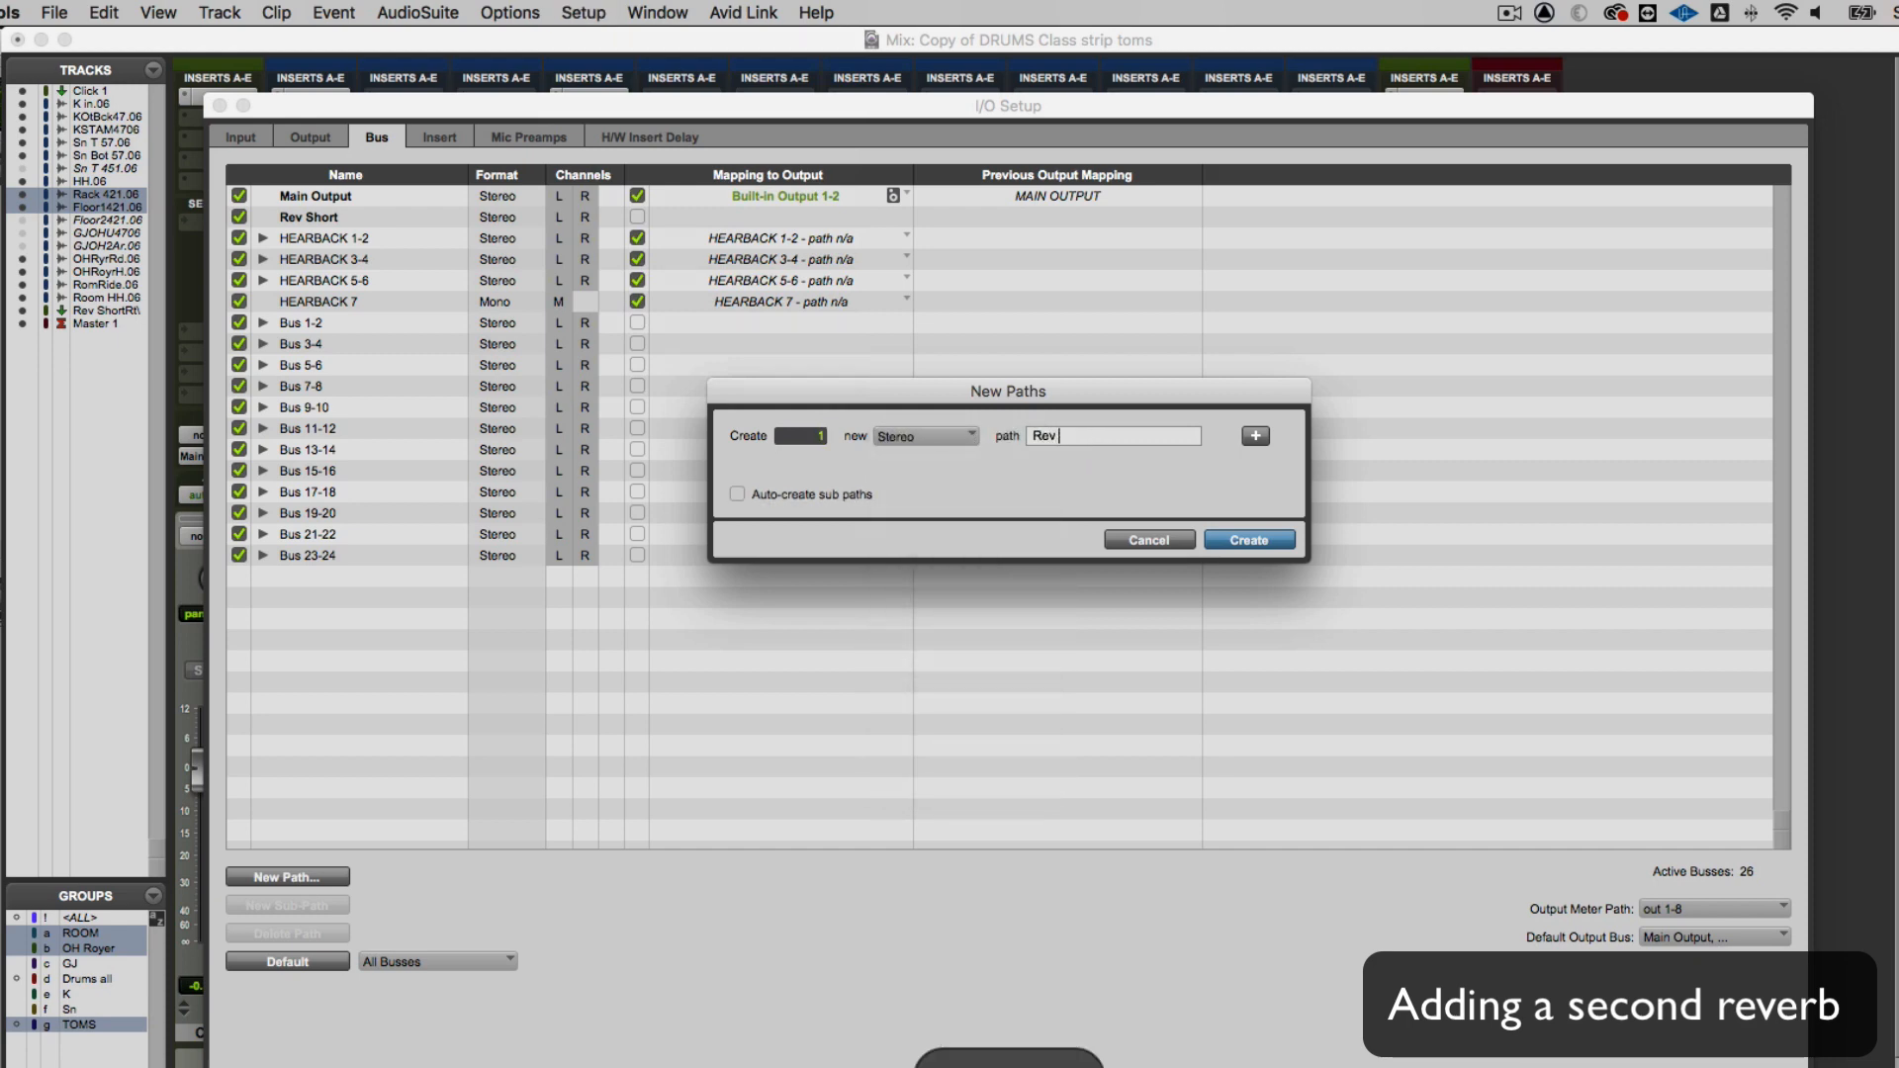
{"action": "type", "text": " Room"}
{"action": "key", "text": "Return"}
Move the Rev Room path directly below Rev Short in the bus list and confirm the I/O Setup
{"action": "left_click", "coordinate": [367, 577]}
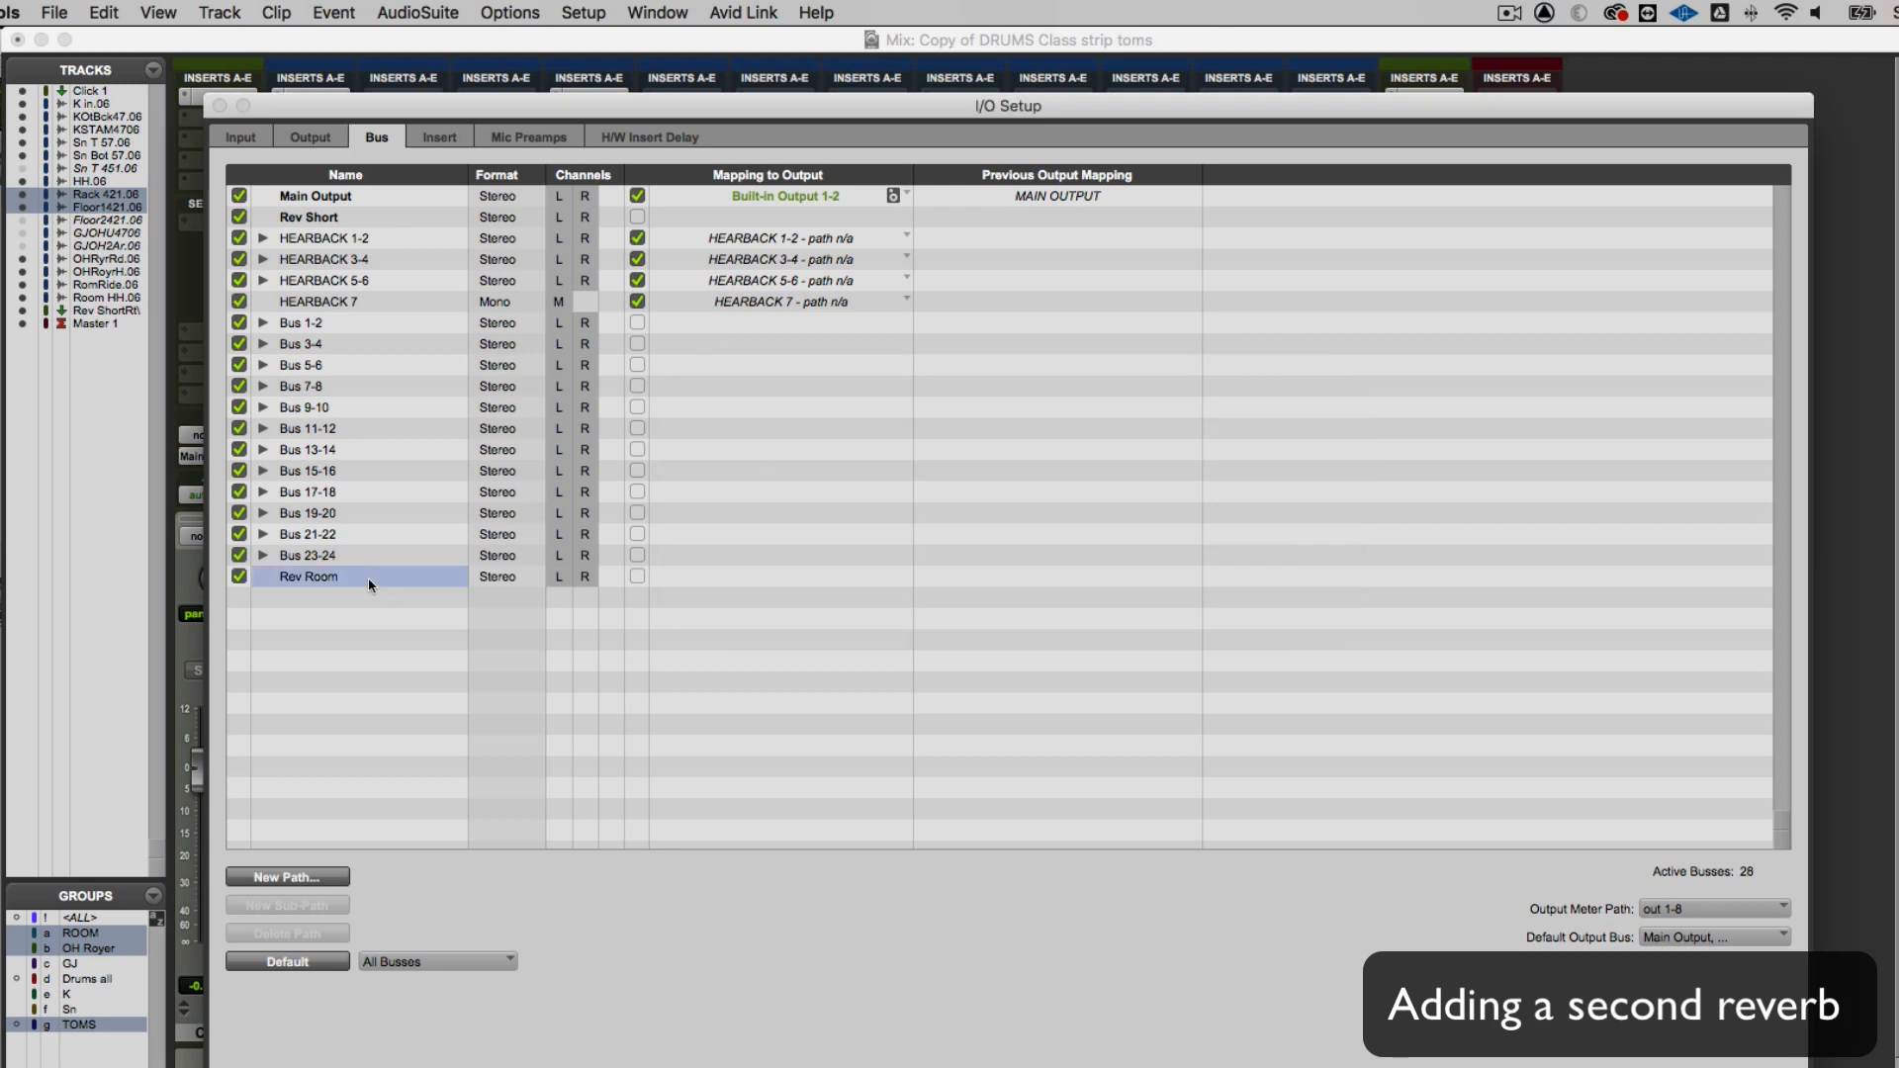
{"action": "left_click_drag", "start_coordinate": [368, 578], "coordinate": [307, 229]}
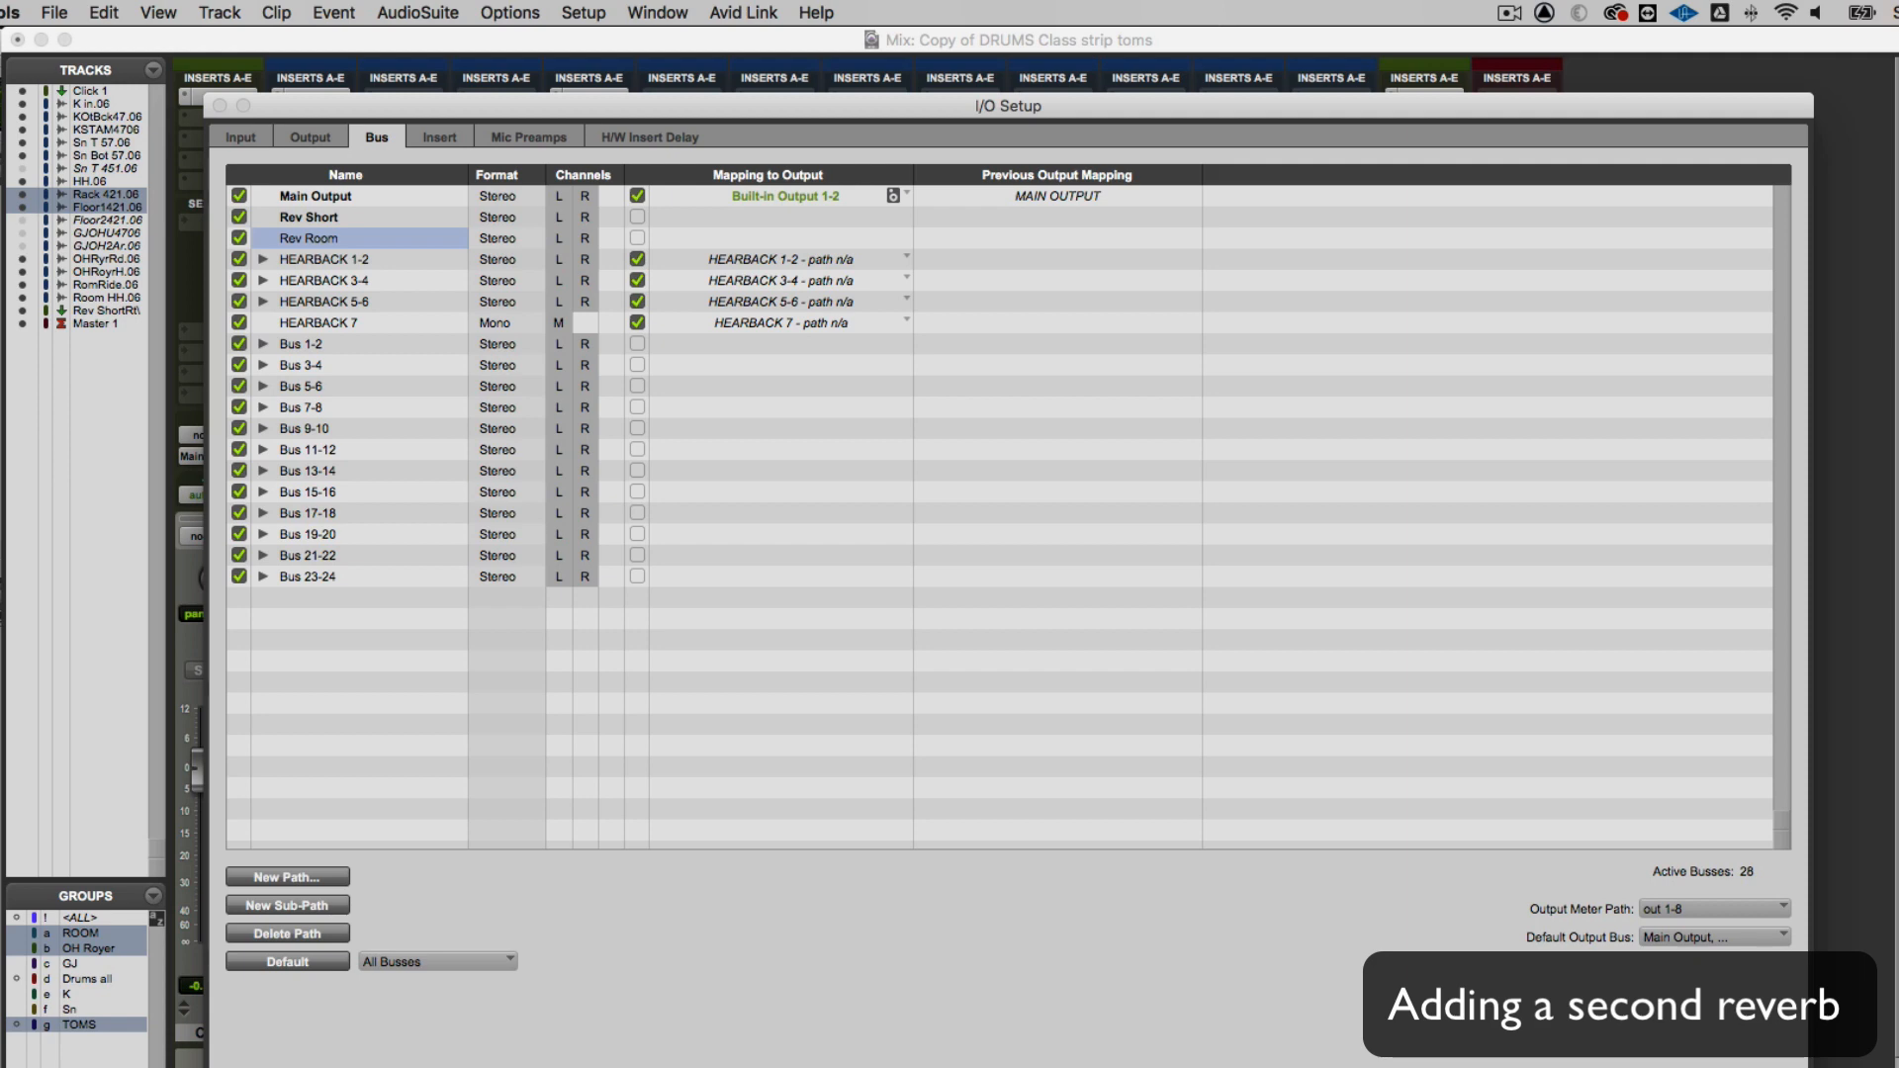
{"action": "key", "text": "Return"}
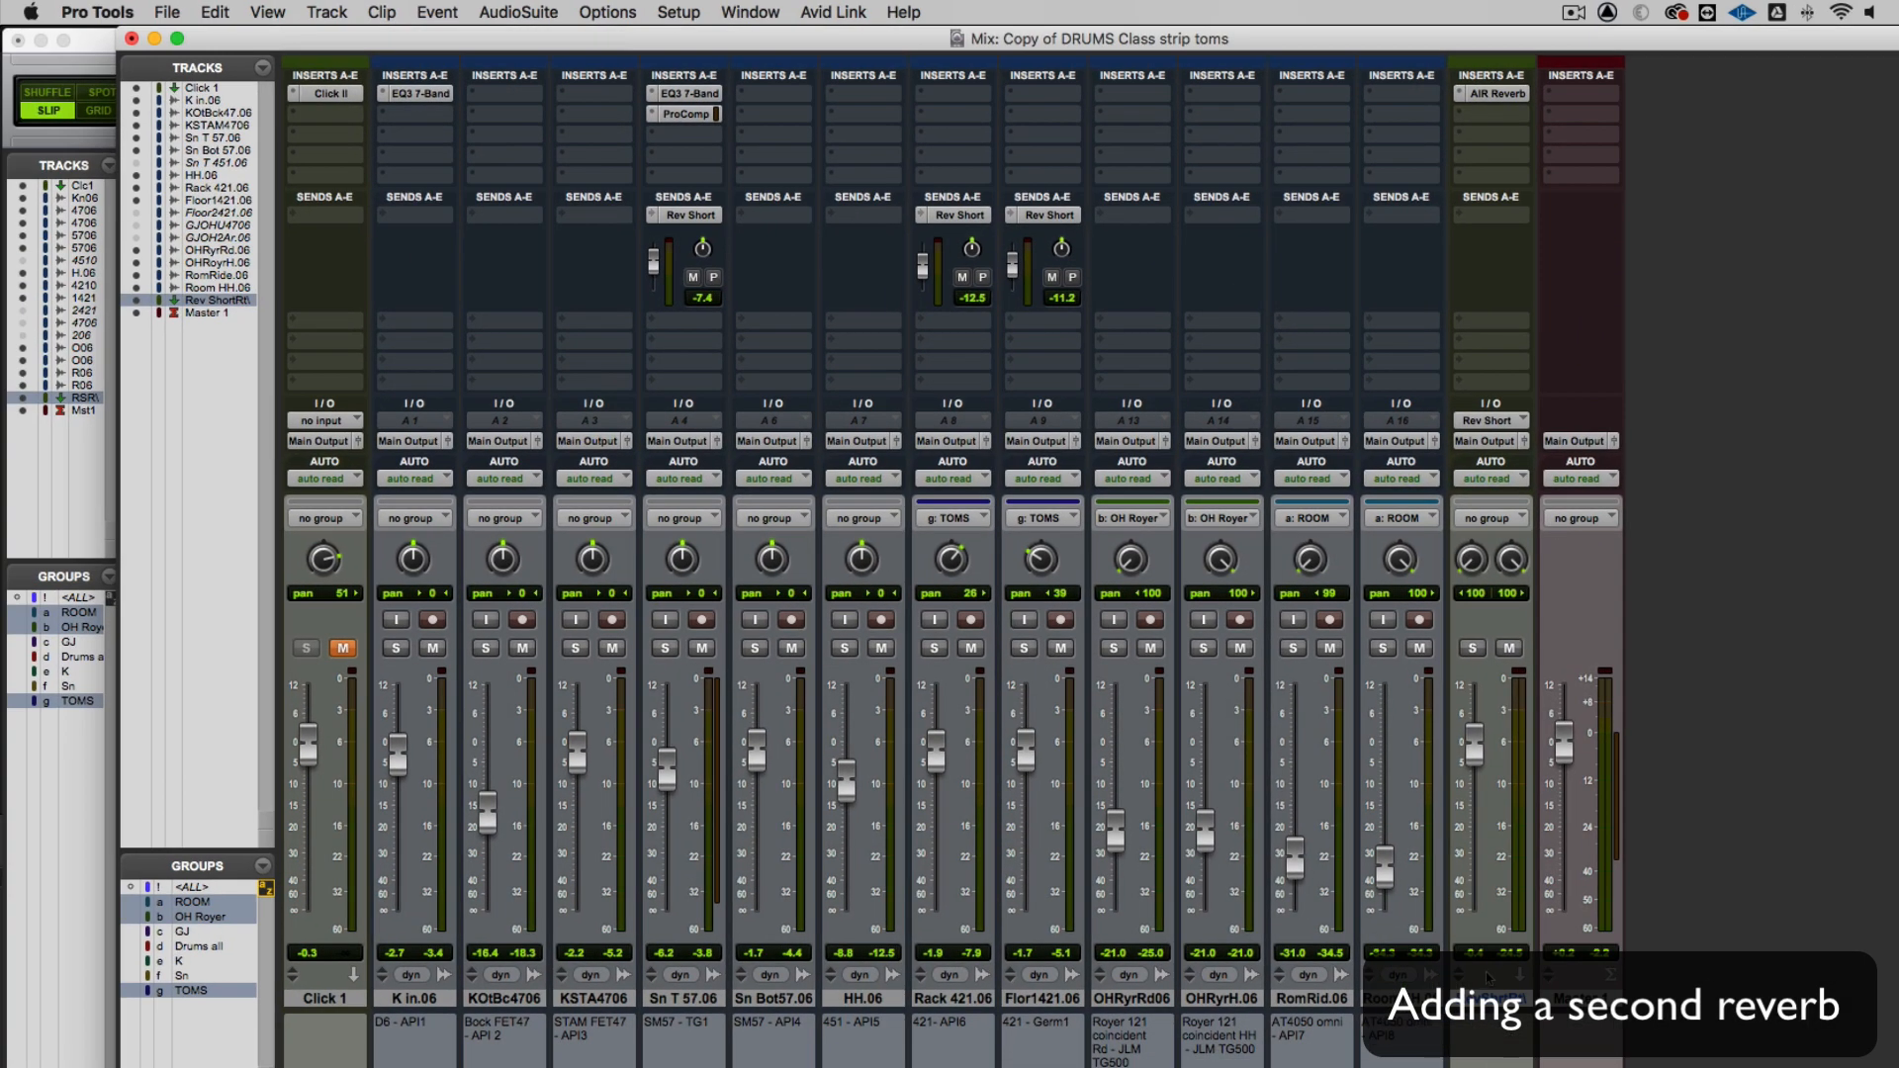
Create one stereo Aux Input track named Rev Rm Rt after the short reverb return
{"action": "left_click", "coordinate": [347, 11]}
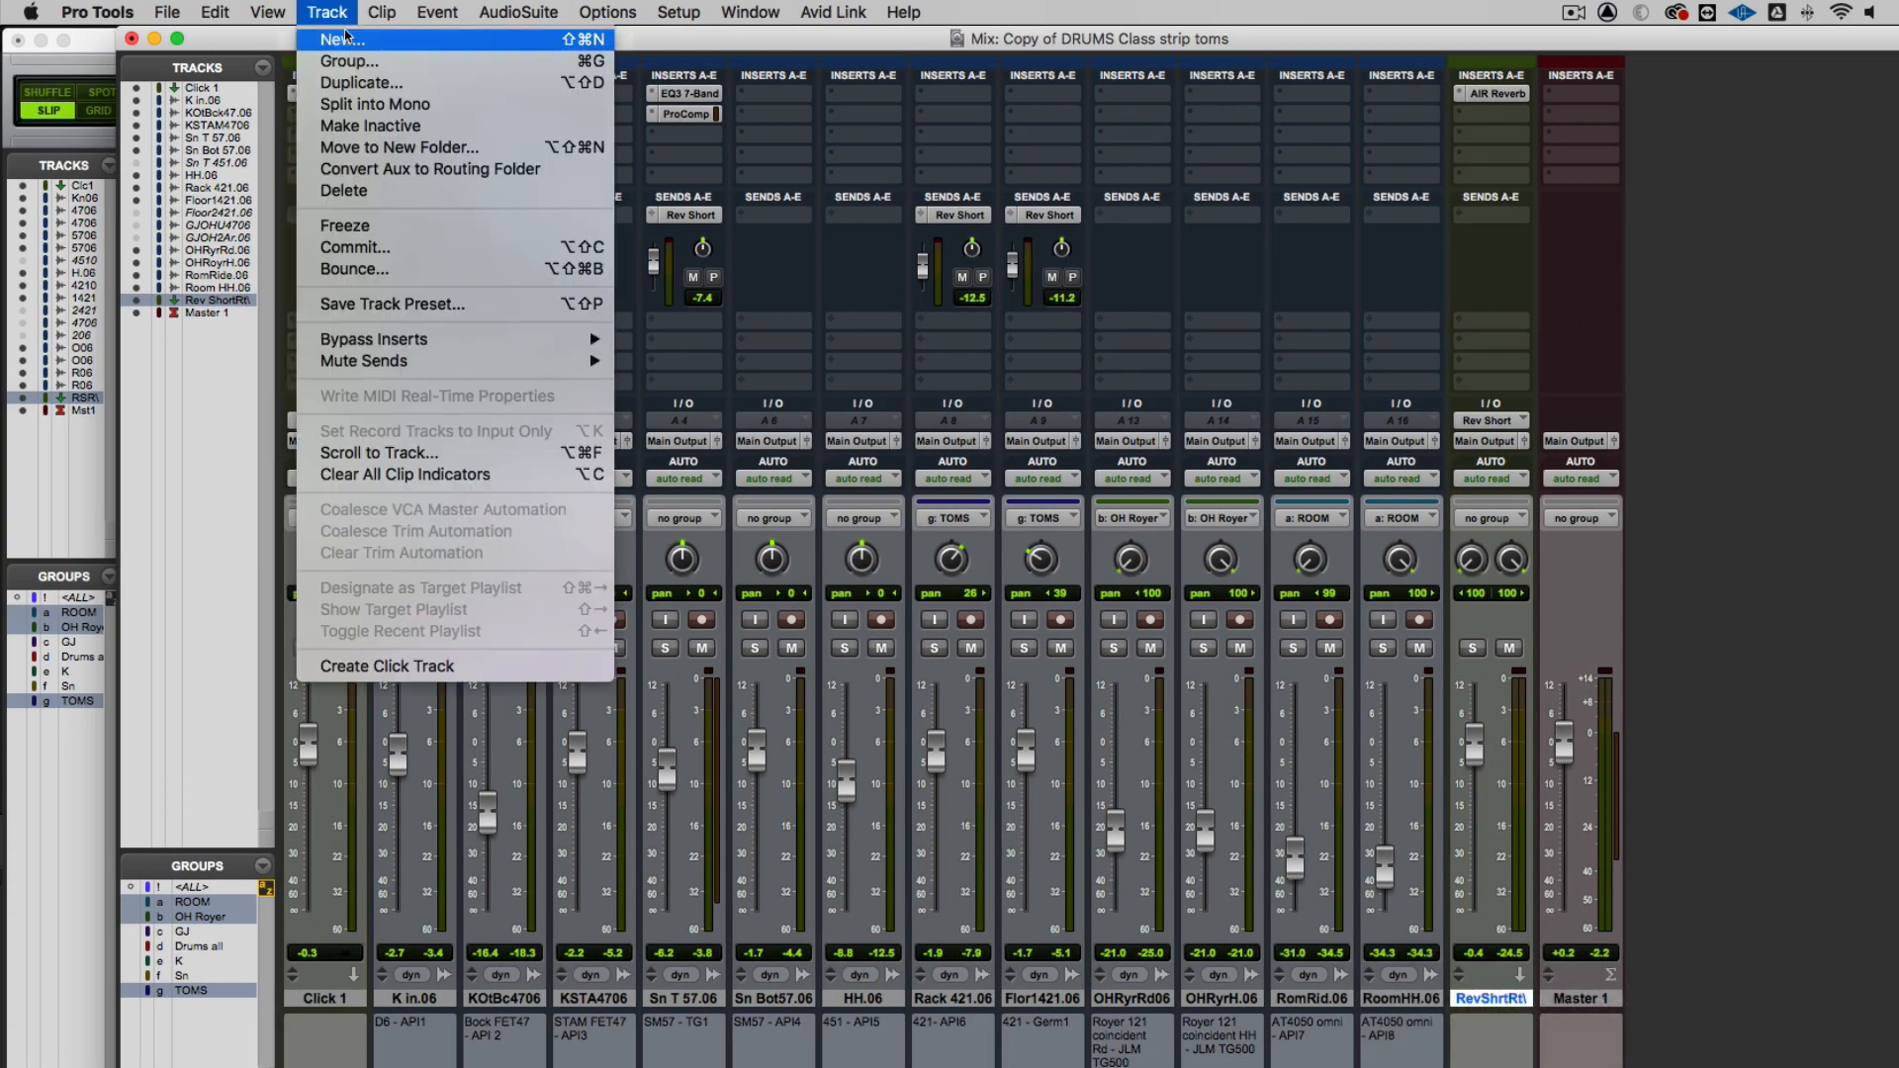
{"action": "left_click", "coordinate": [347, 37]}
{"action": "left_click", "coordinate": [827, 441]}
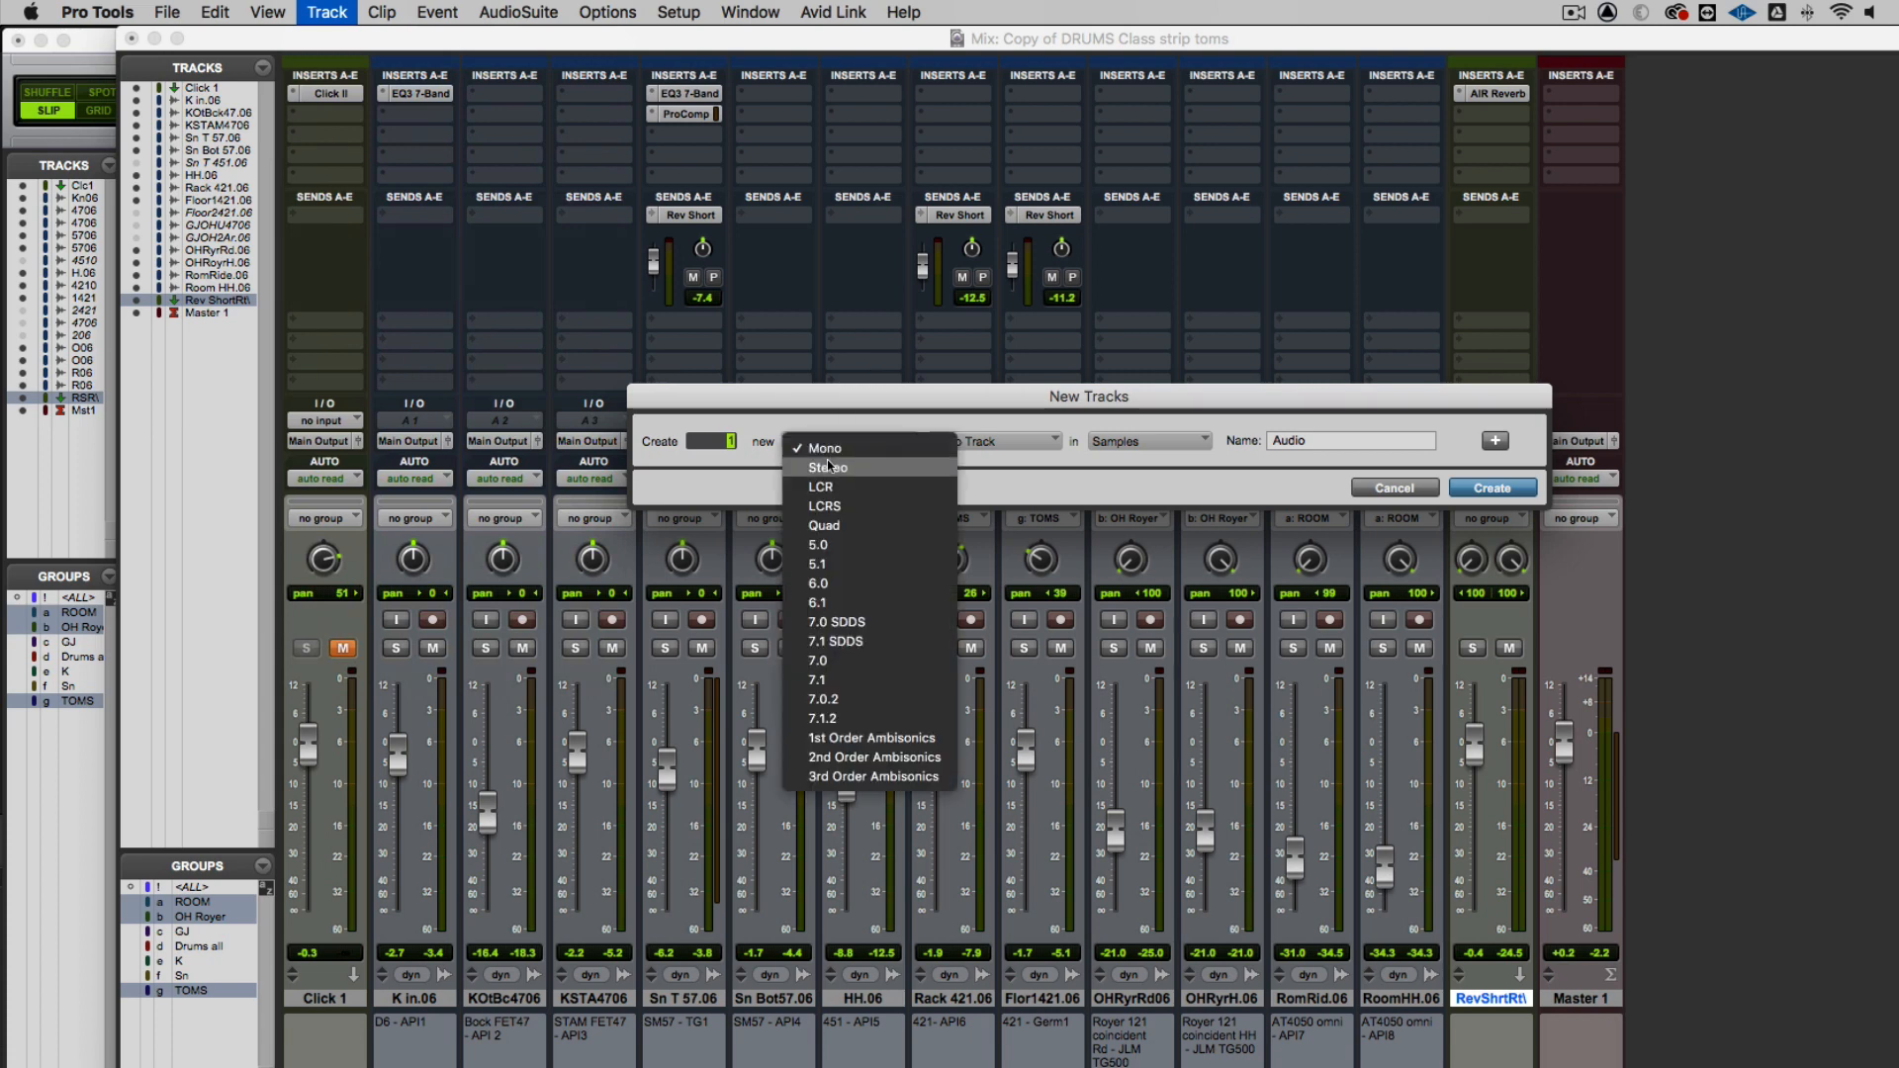
{"action": "left_click", "coordinate": [827, 463]}
{"action": "left_click", "coordinate": [987, 437]}
{"action": "left_click", "coordinate": [982, 468]}
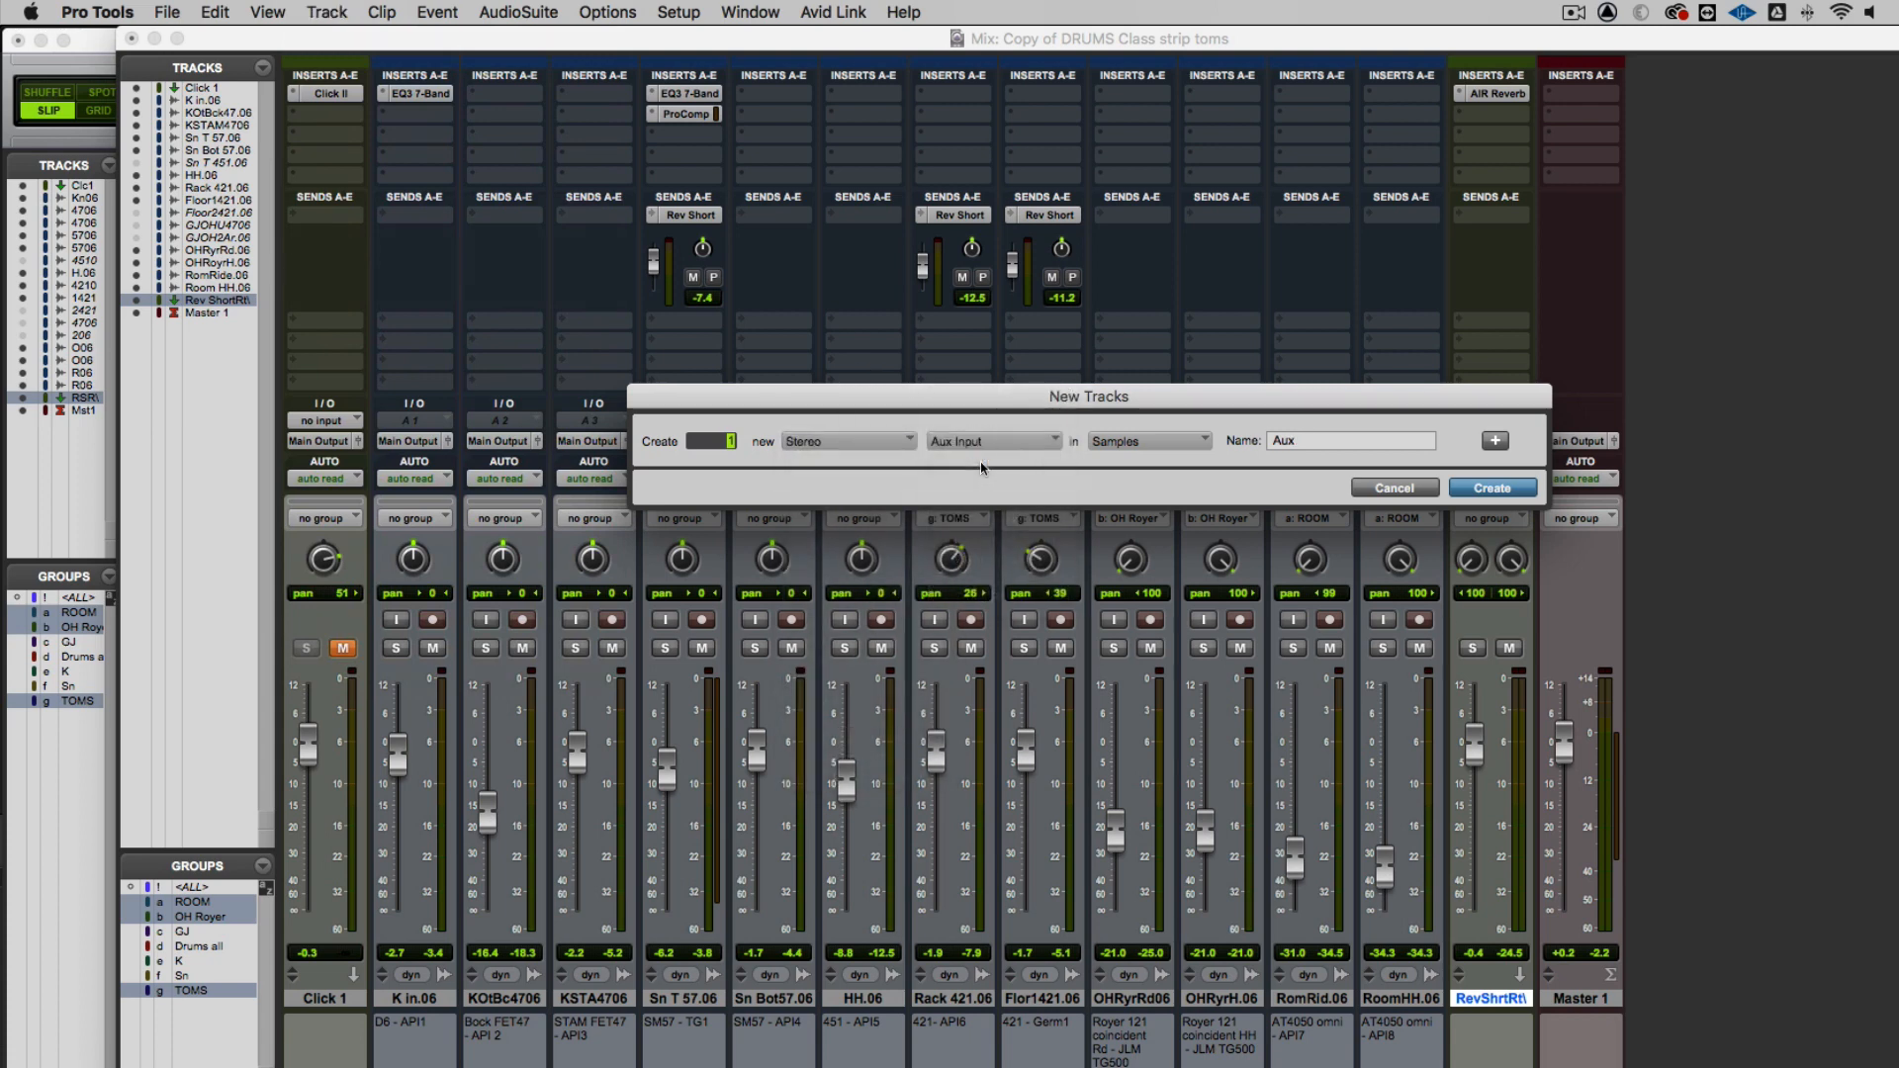
{"action": "double_click", "coordinate": [1290, 440]}
{"action": "type", "text": "Rev"}
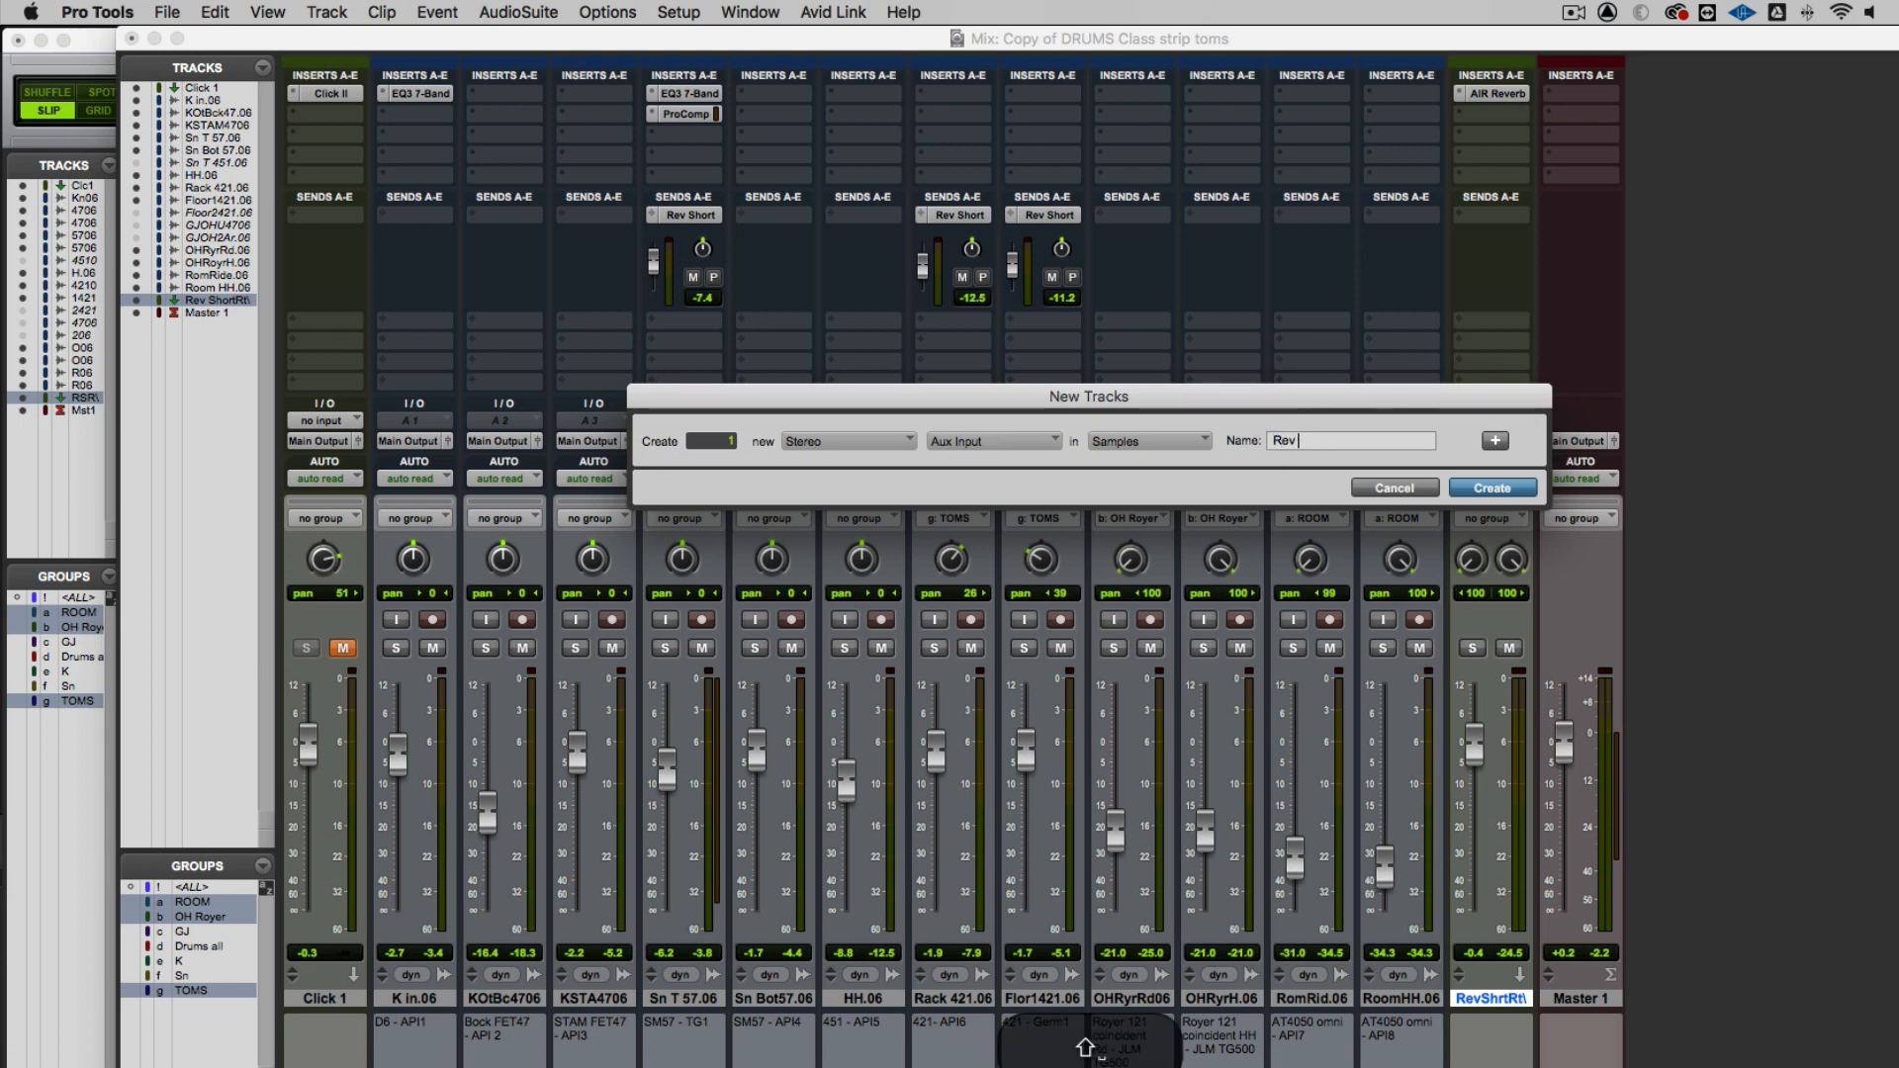
{"action": "type", "text": " Rm Rt"}
{"action": "key", "text": "Return"}
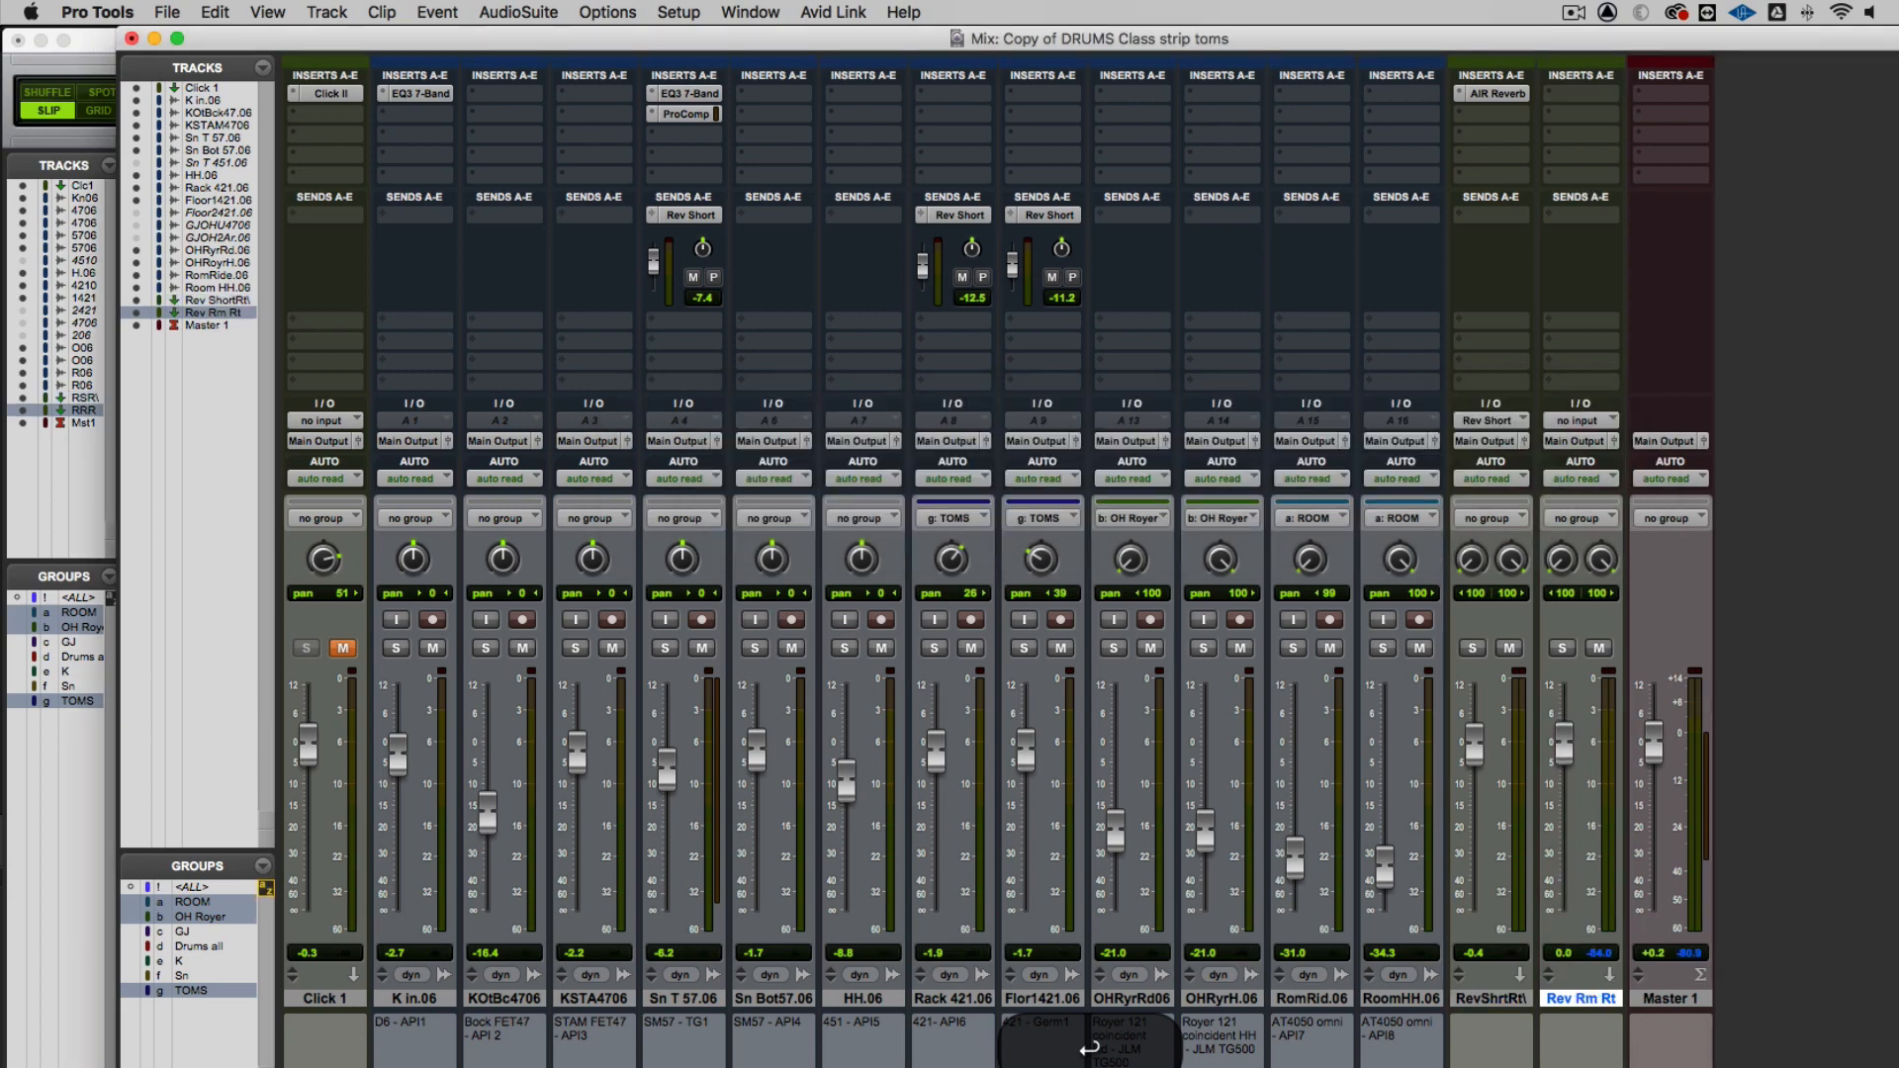
Insert a stereo D-Verb on Rev Rm Rt, choose the Room 1 algorithm and set its decay to about 946 ms
{"action": "left_click", "coordinate": [1549, 93]}
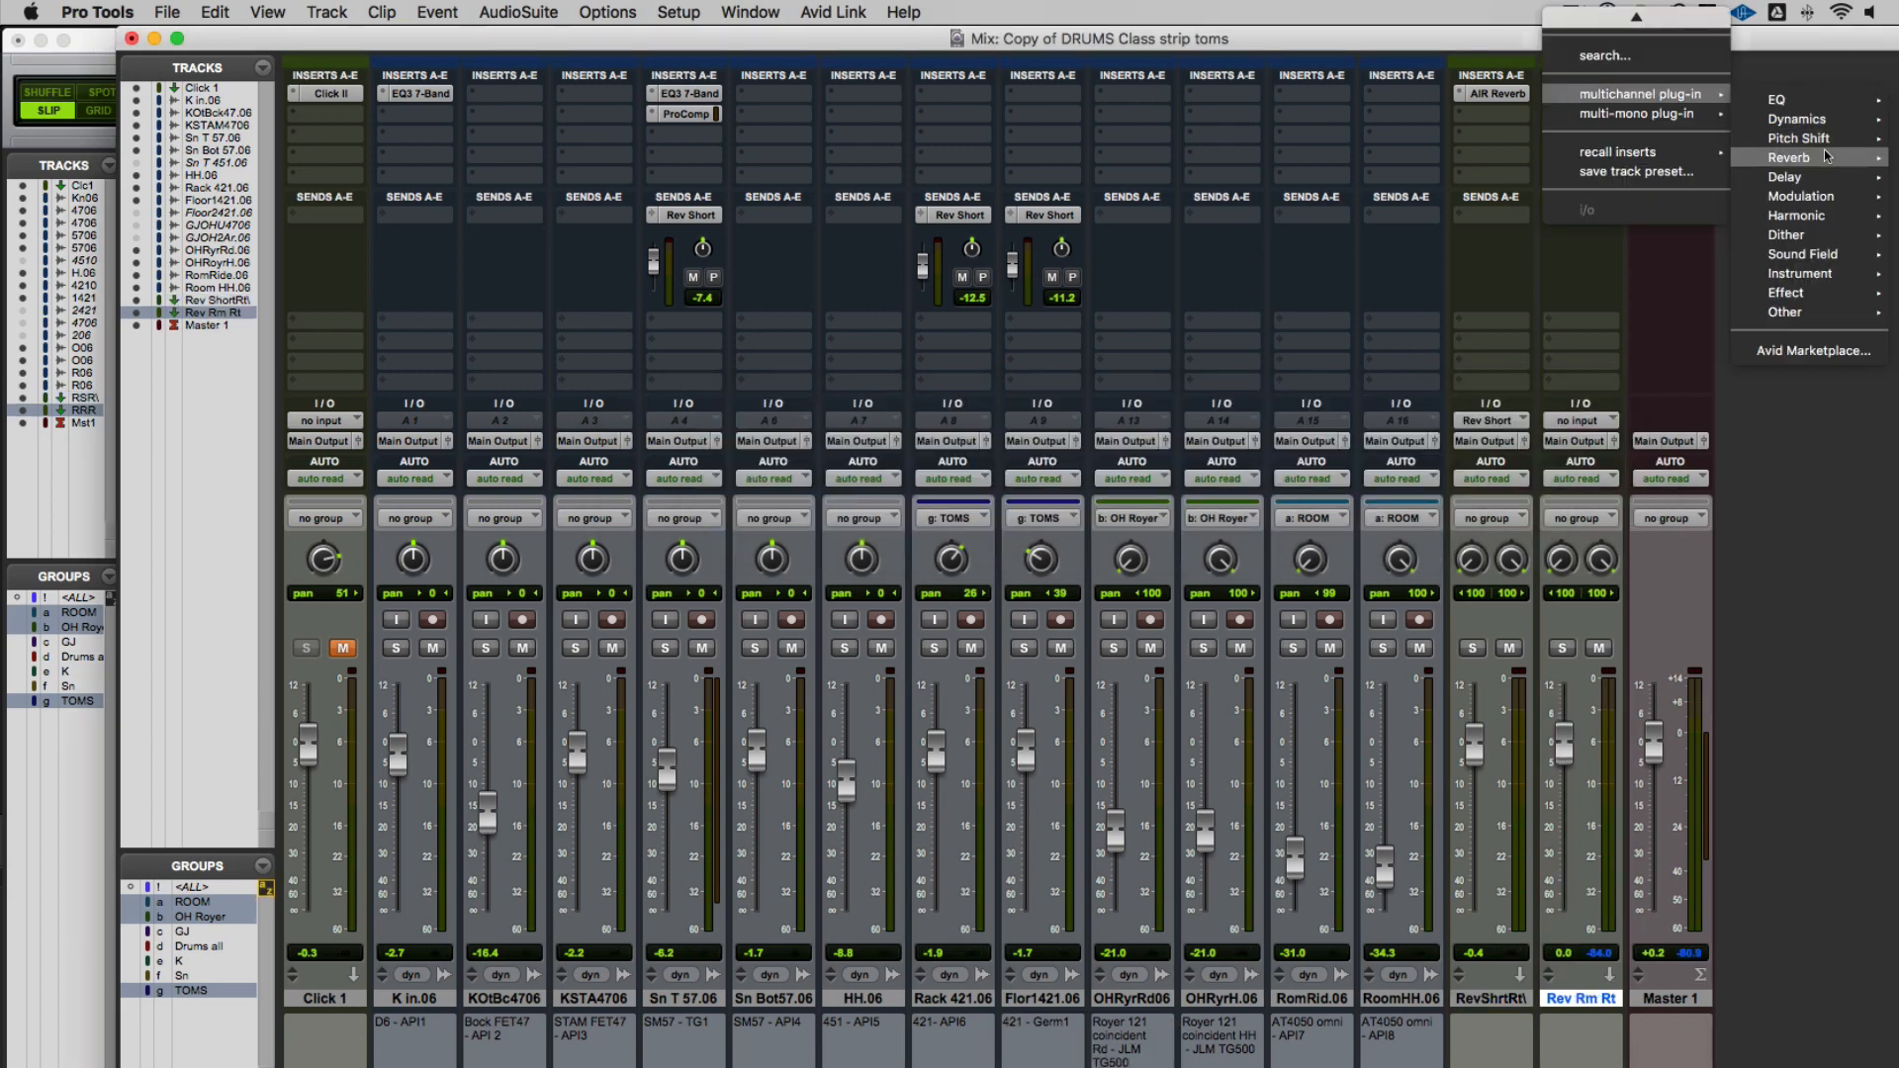
{"action": "mouse_move", "coordinate": [1820, 156]}
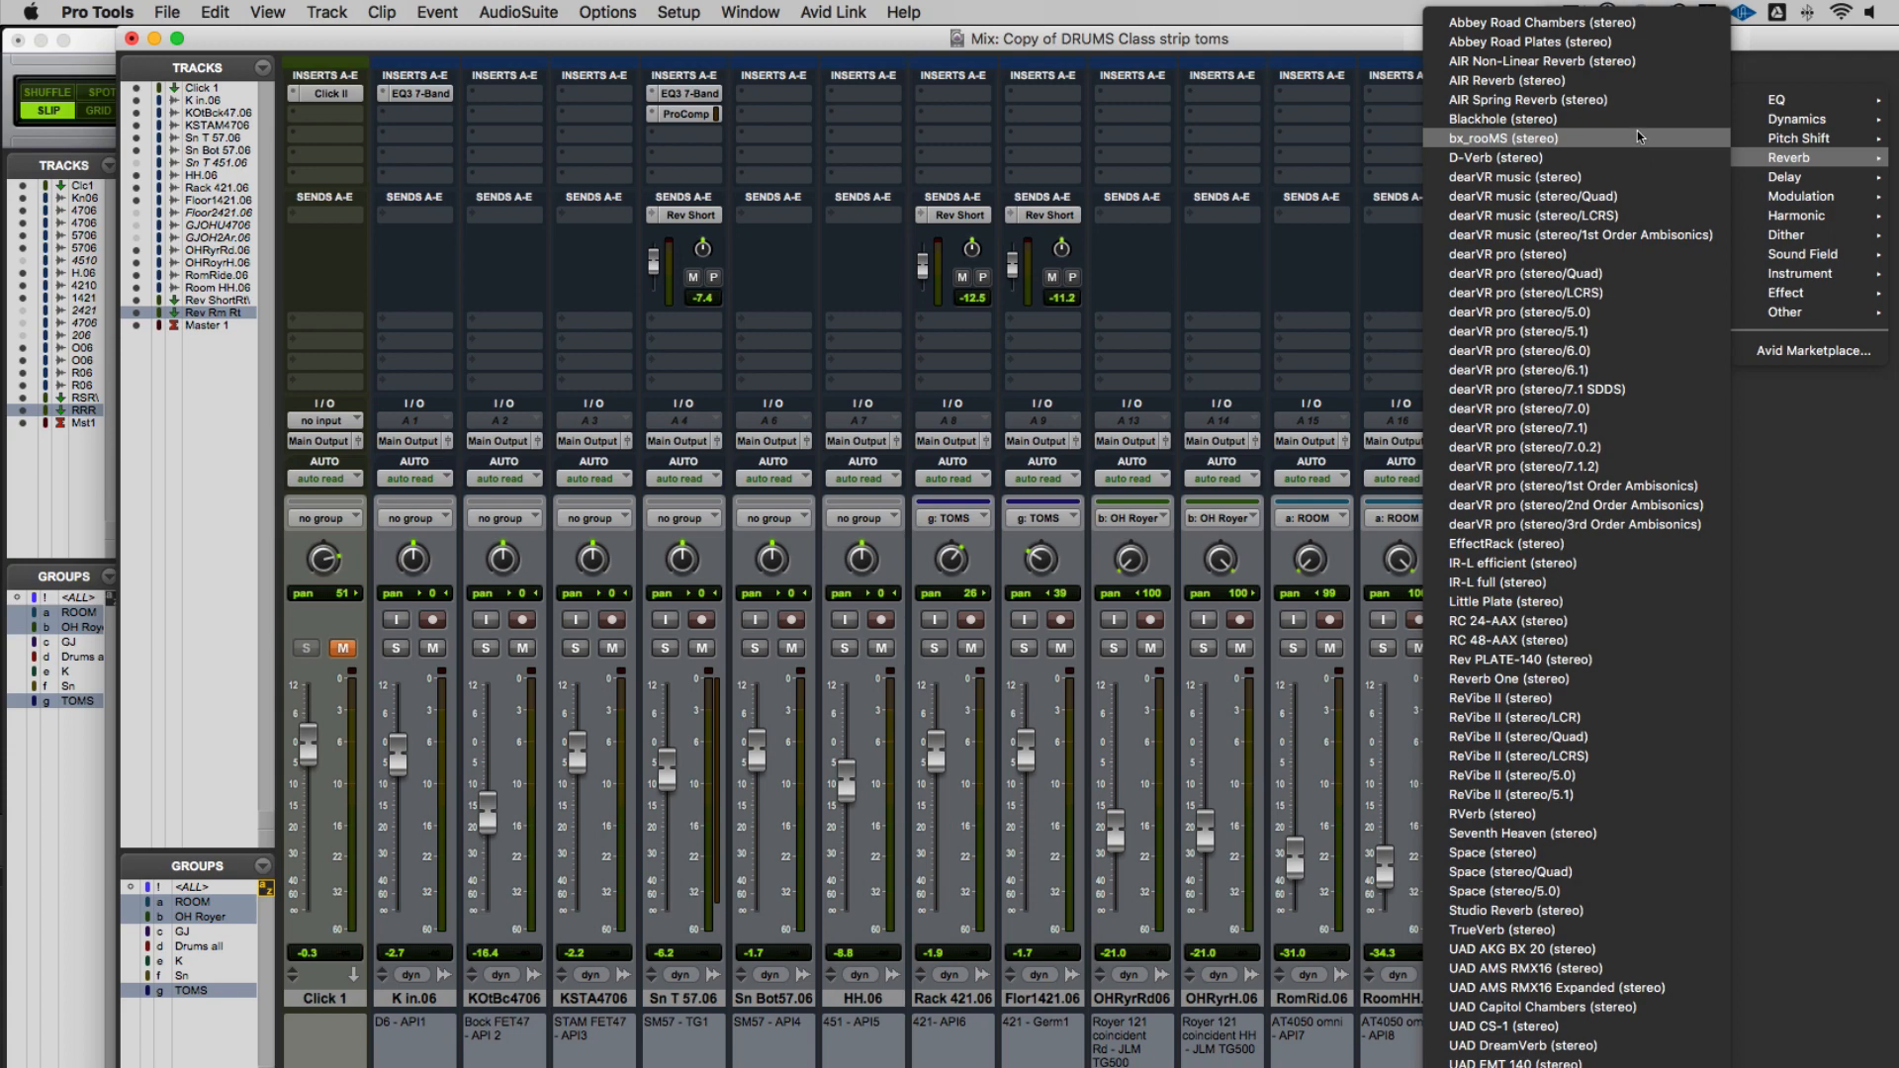
{"action": "left_click", "coordinate": [1594, 157]}
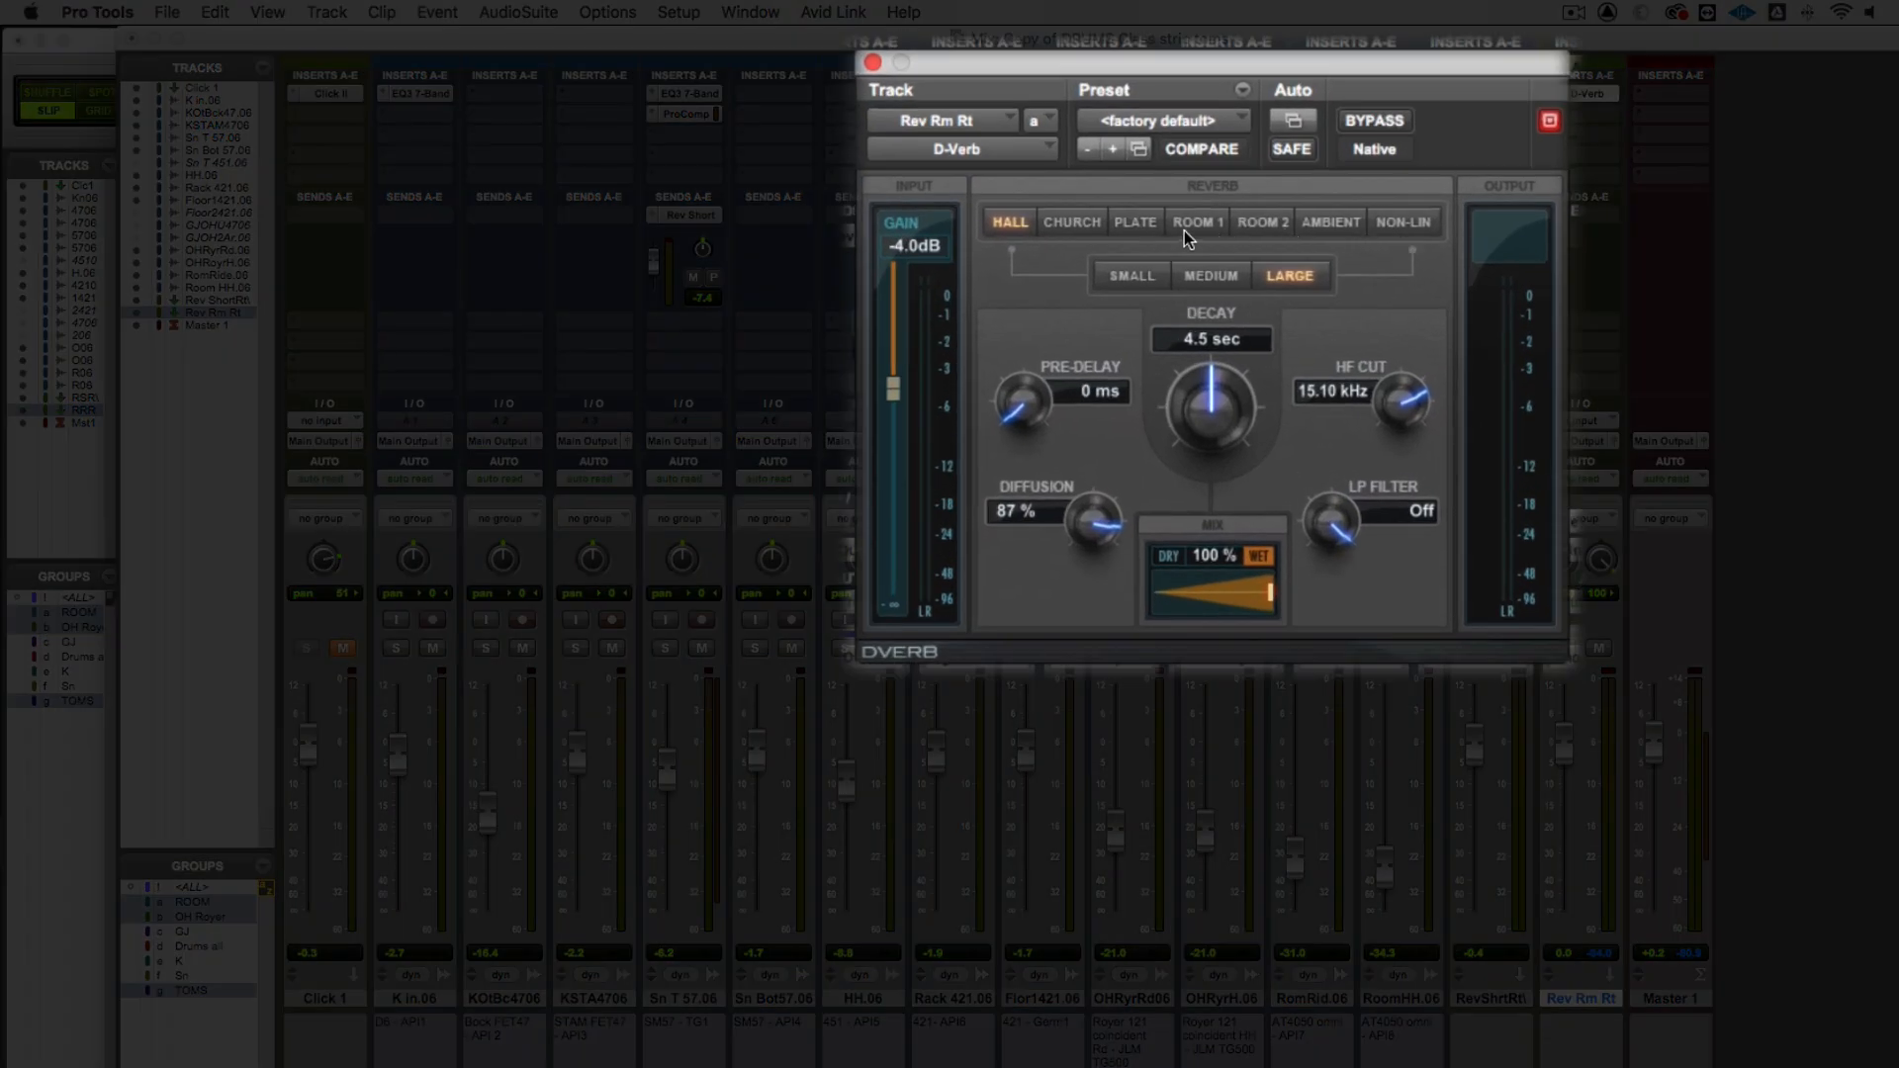
{"action": "left_click", "coordinate": [1191, 223]}
{"action": "left_click_drag", "start_coordinate": [1203, 400], "coordinate": [1187, 461]}
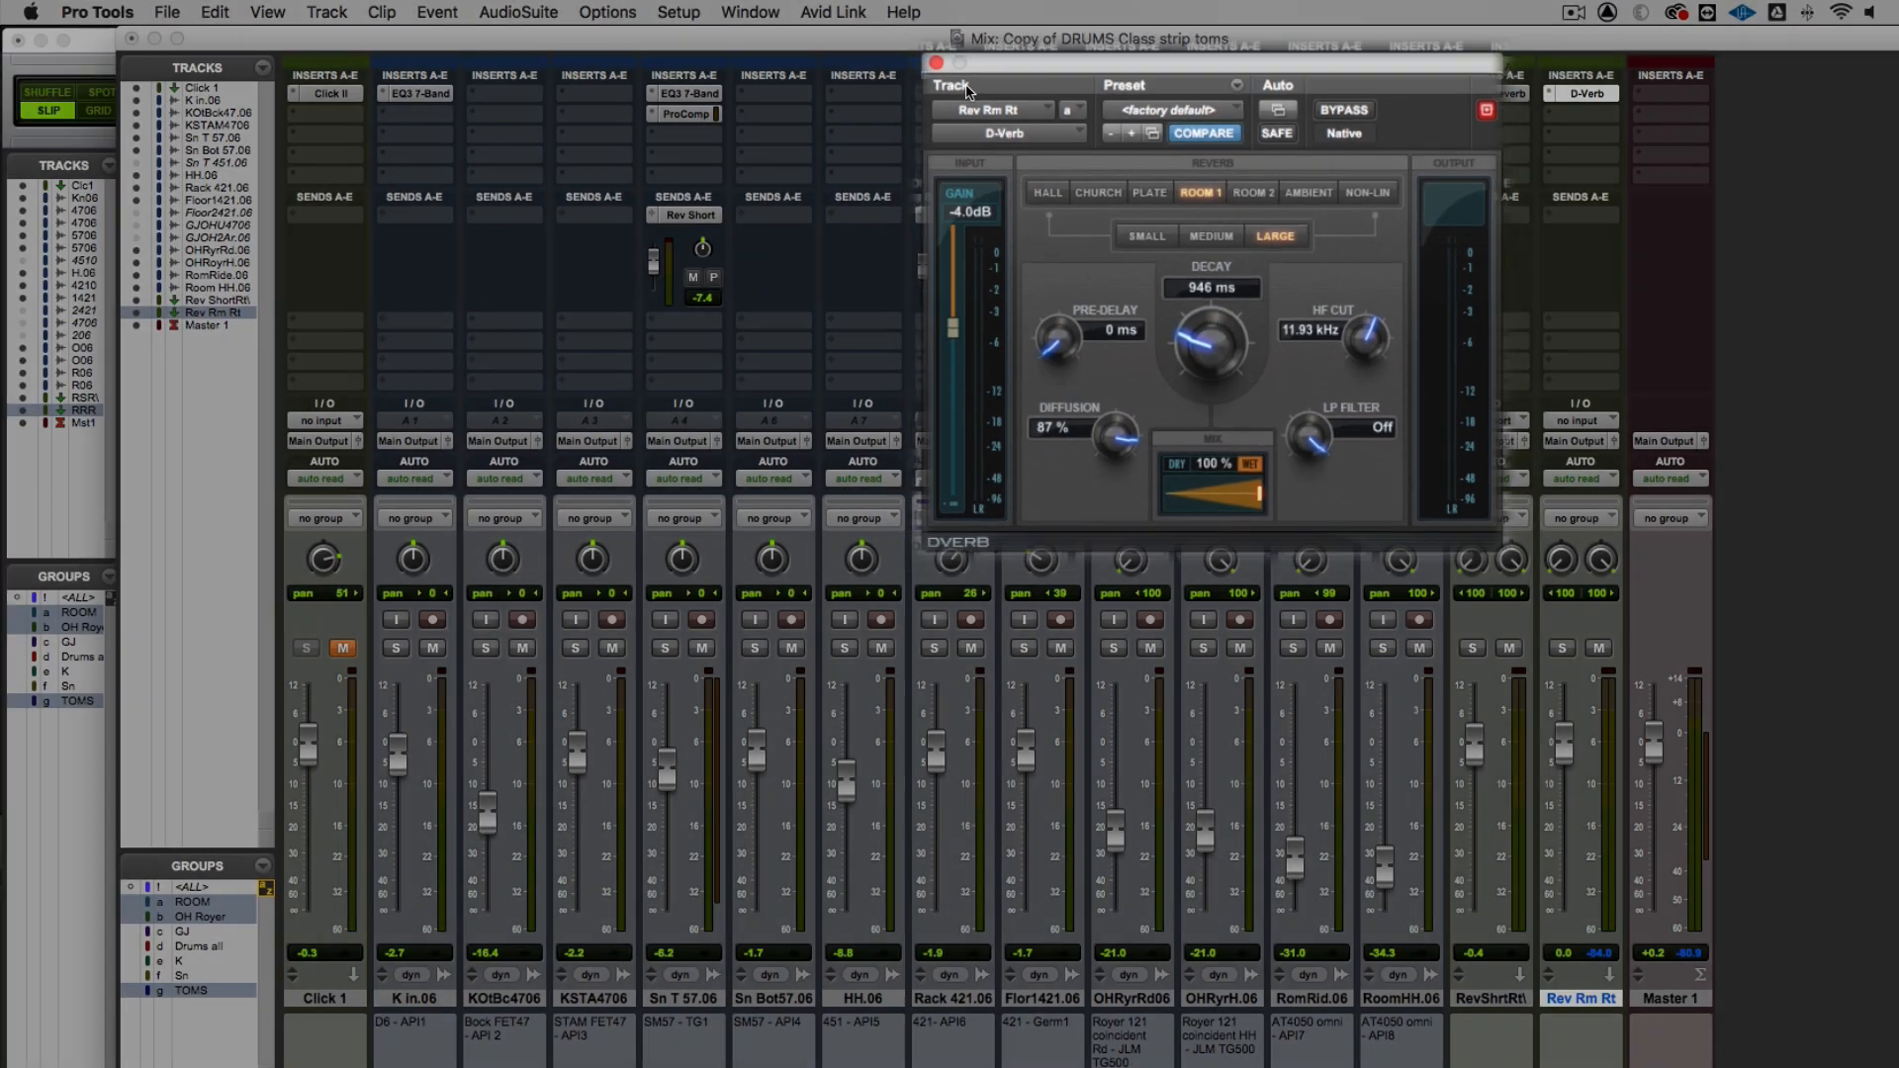
Set the input of Rev Rm Rt to the Rev Room stereo bus
{"action": "left_click", "coordinate": [1558, 421]}
{"action": "mouse_move", "coordinate": [1553, 420]}
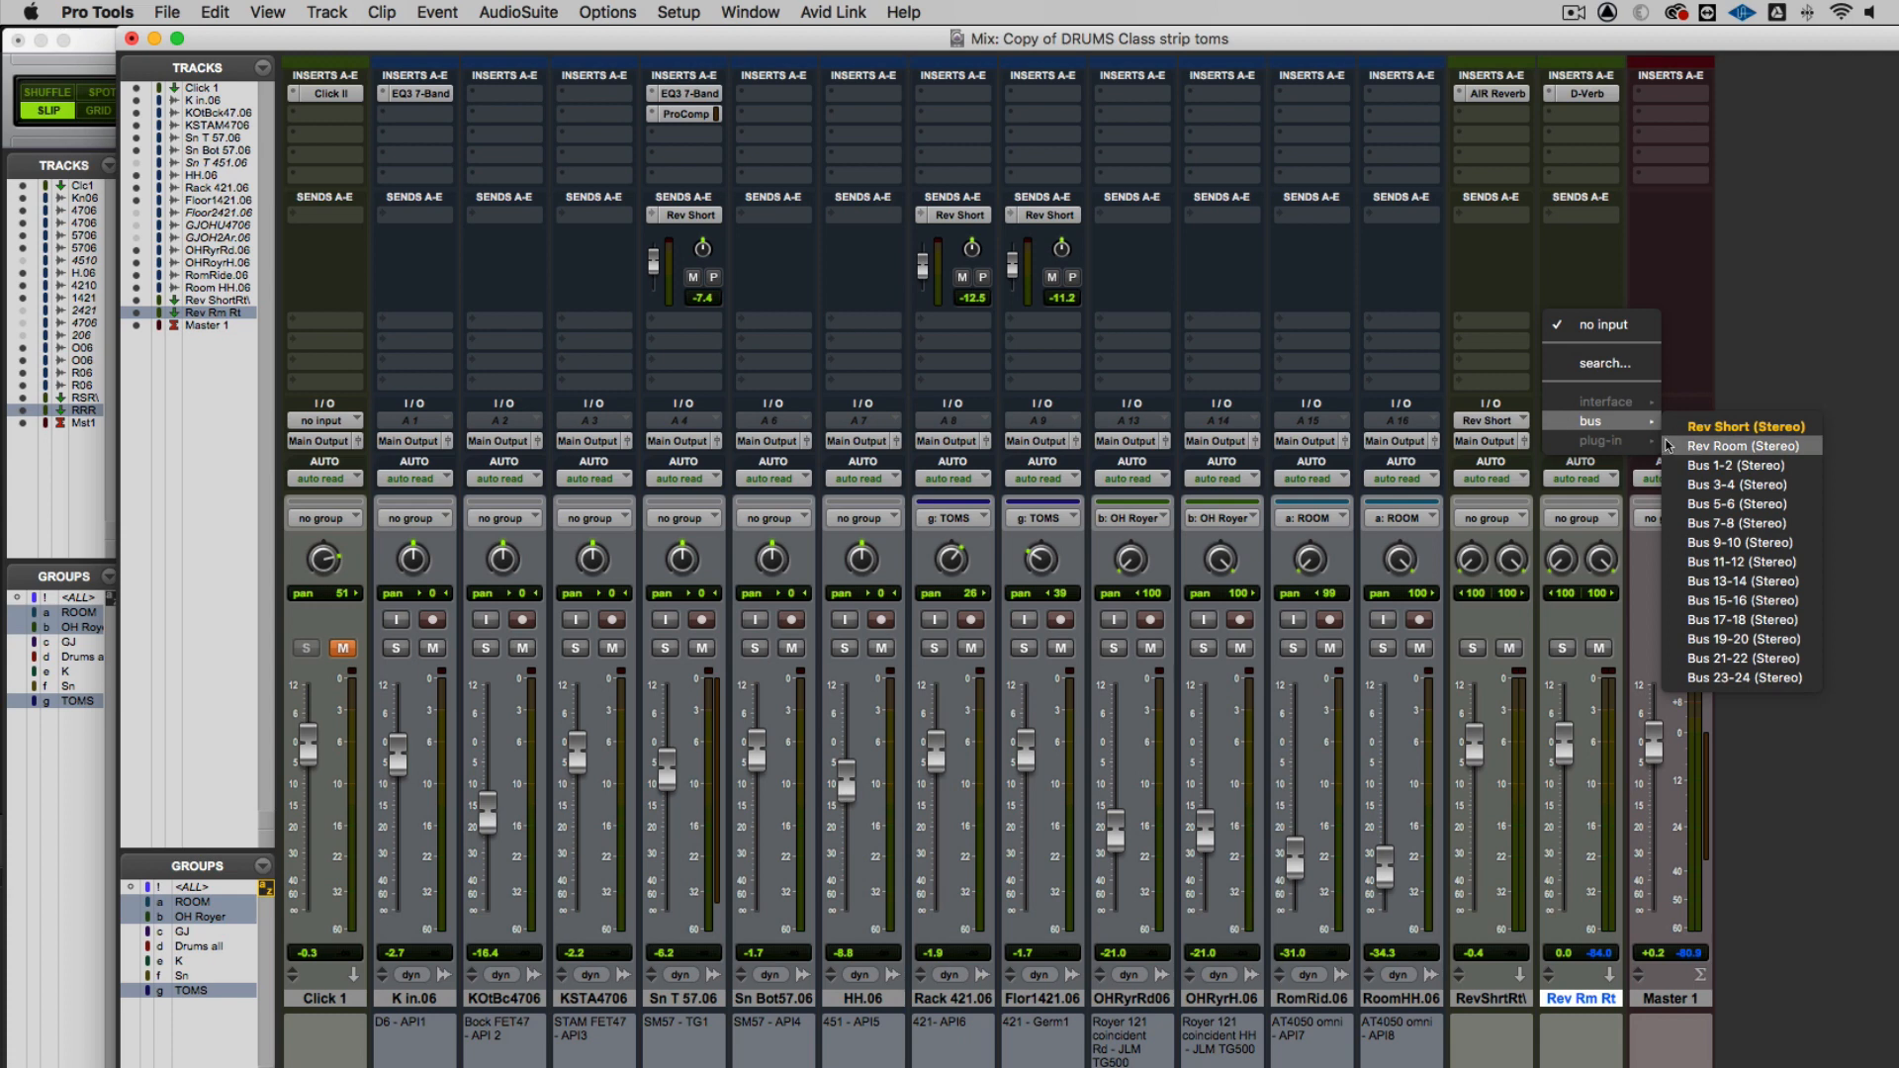
{"action": "left_click", "coordinate": [1713, 447]}
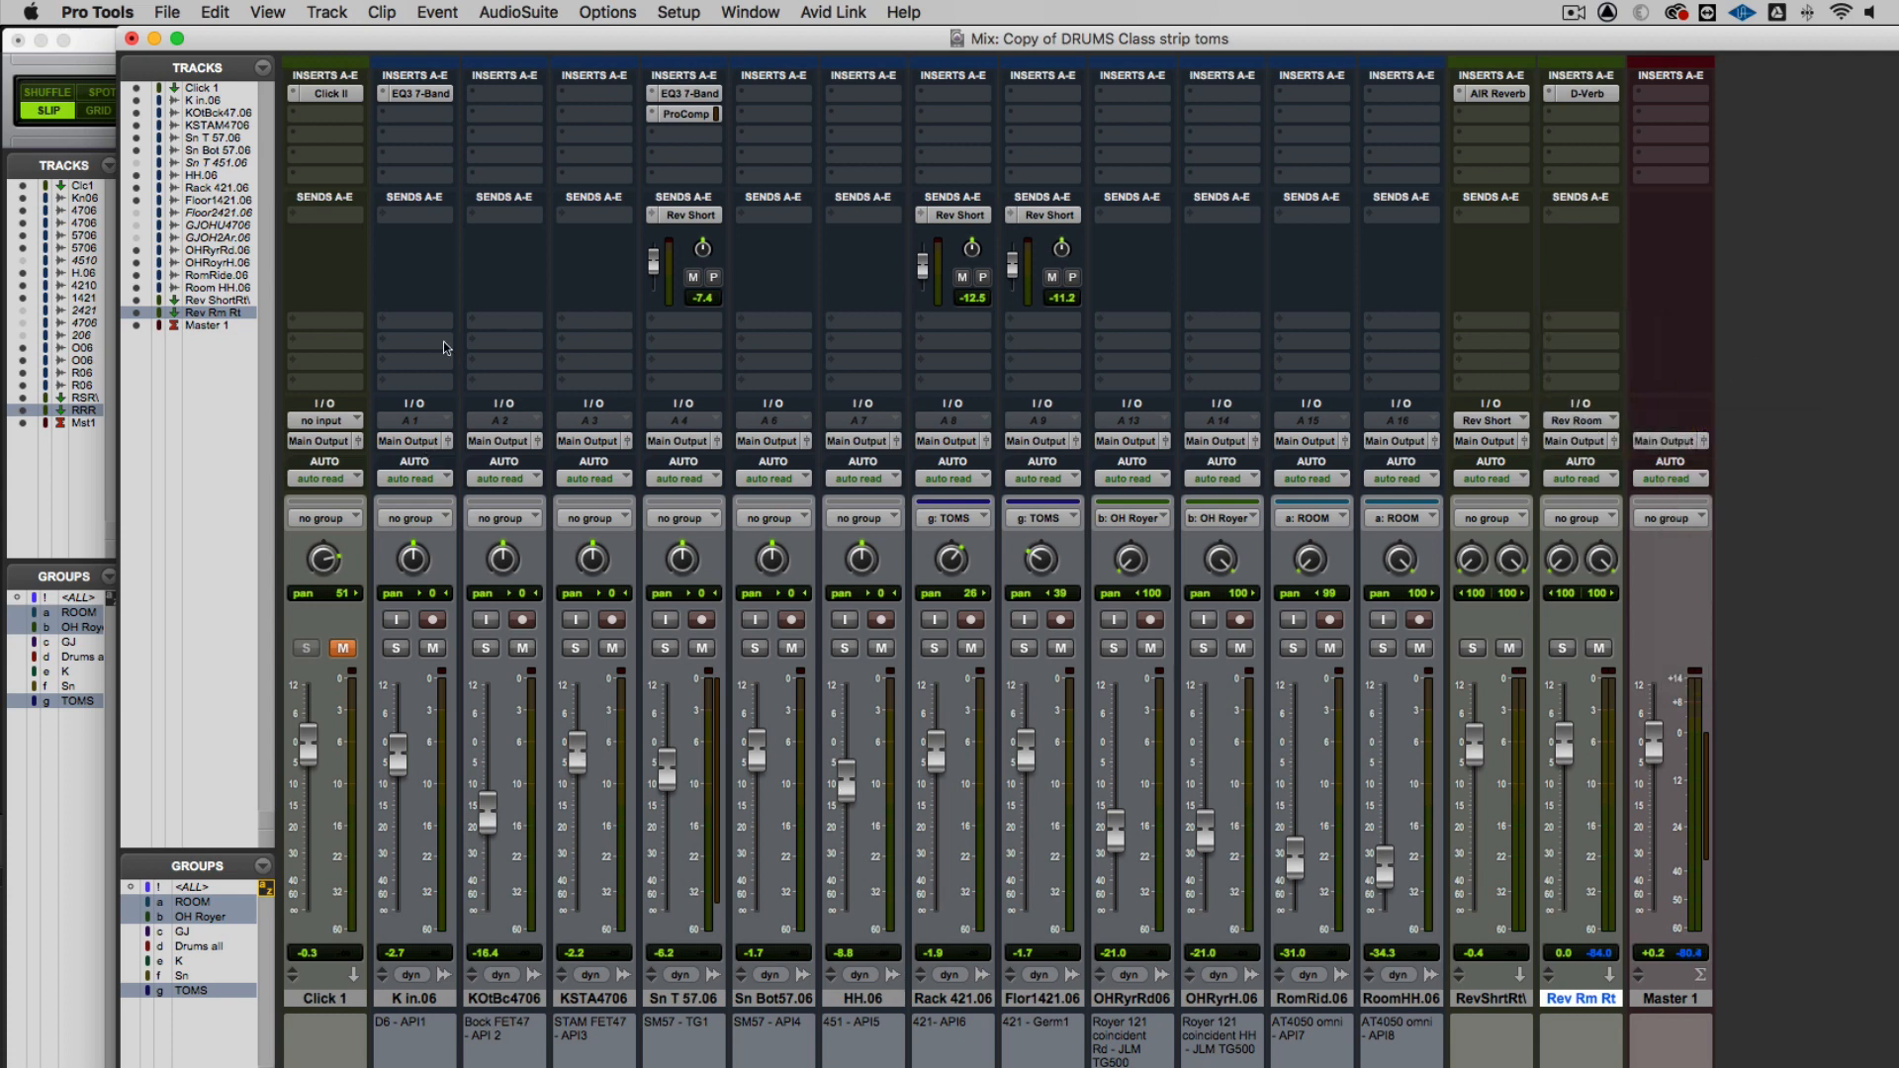
Add a Rev Room bus send to the K in.06 track
{"action": "left_click", "coordinate": [387, 325]}
{"action": "mouse_move", "coordinate": [406, 234]}
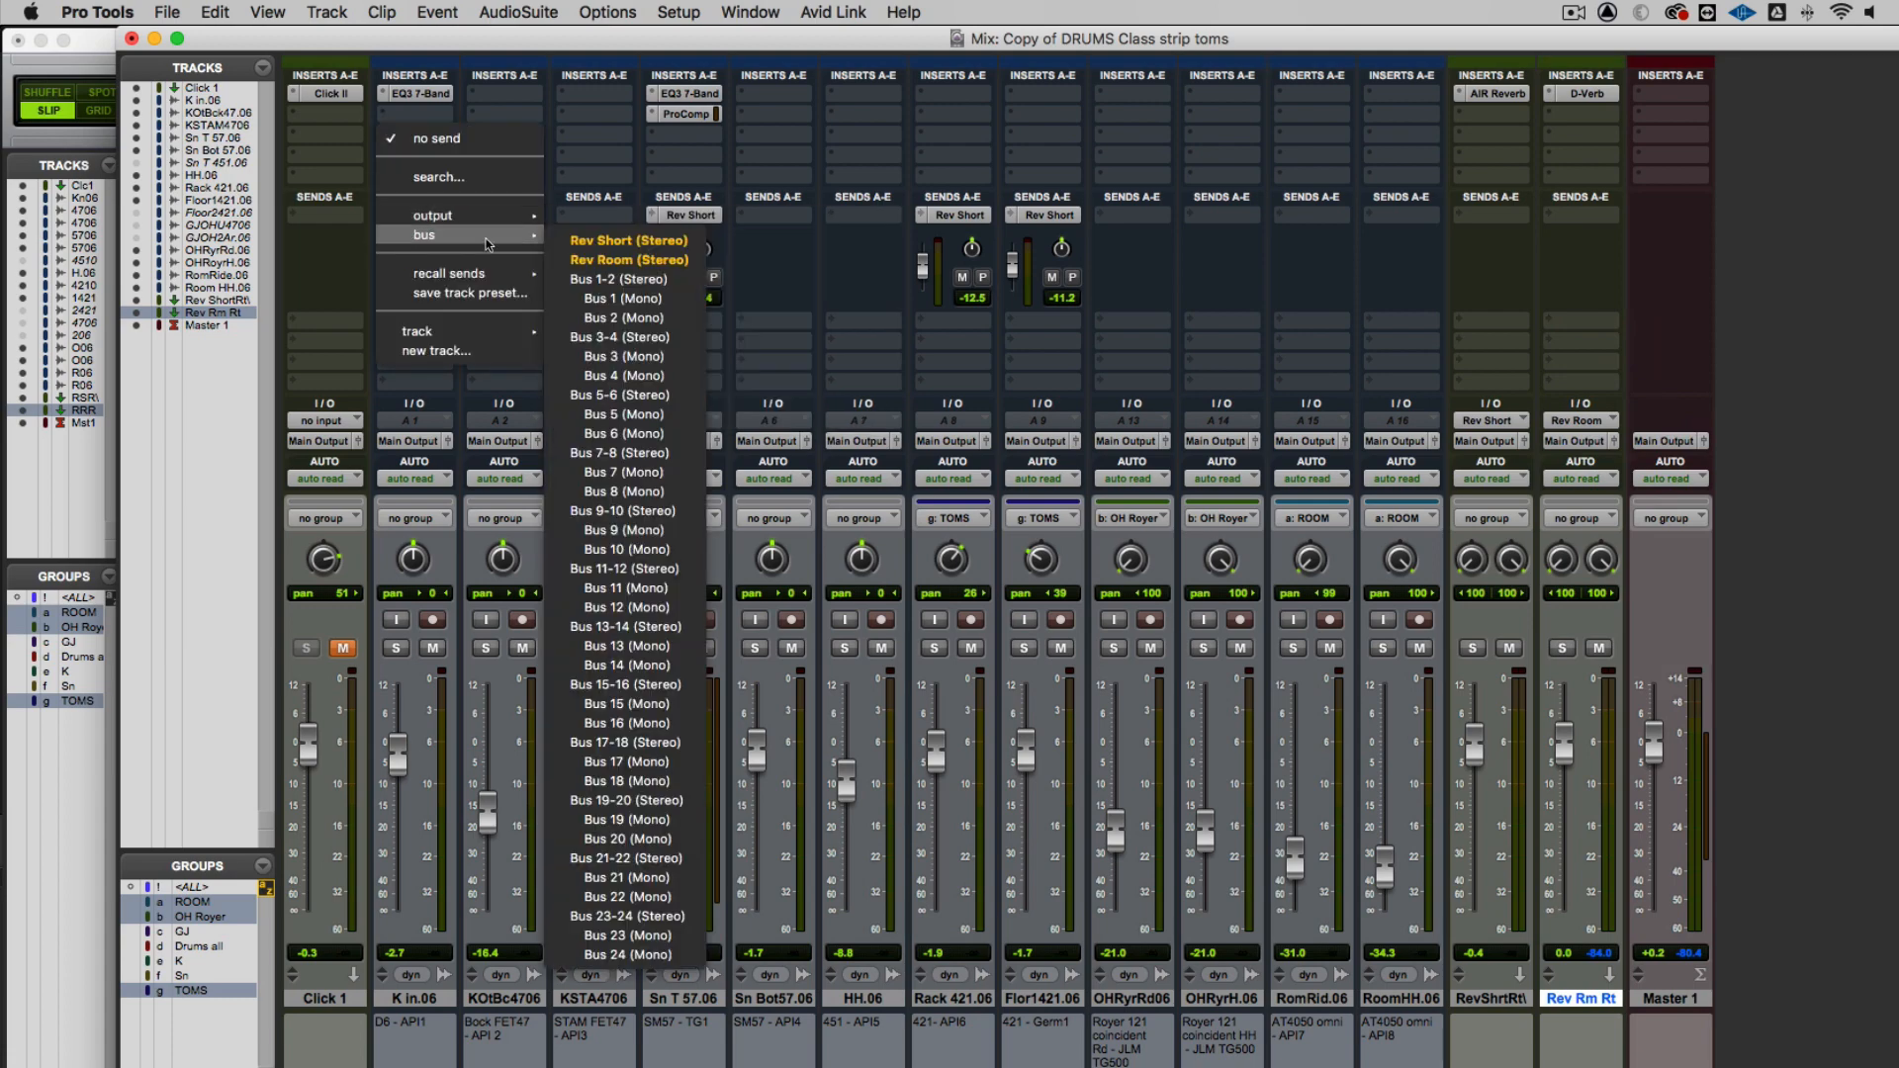
{"action": "left_click", "coordinate": [620, 260]}
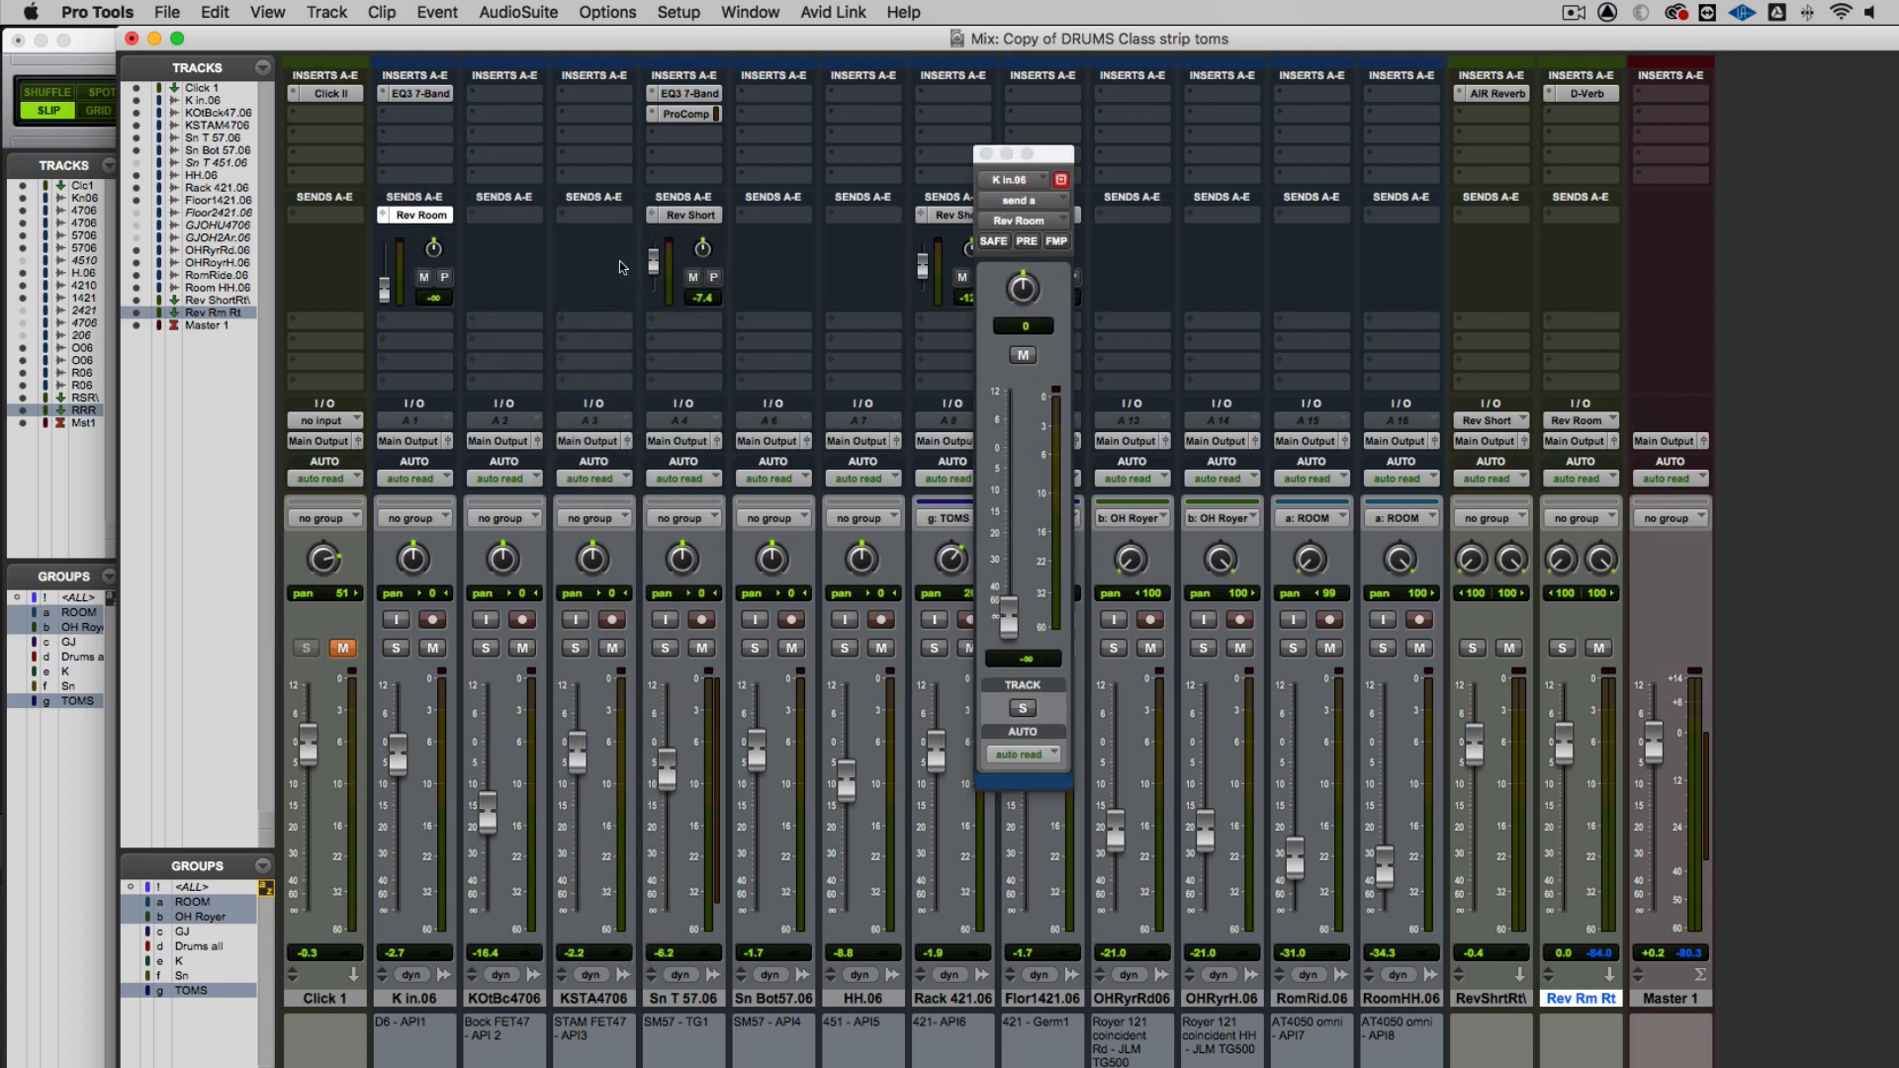
Raise the K in.06 Rev Room send to about -8.7 dB and set the Rev Rm Rt fader to about +0.2 dB
{"action": "left_click_drag", "start_coordinate": [388, 294], "coordinate": [388, 273]}
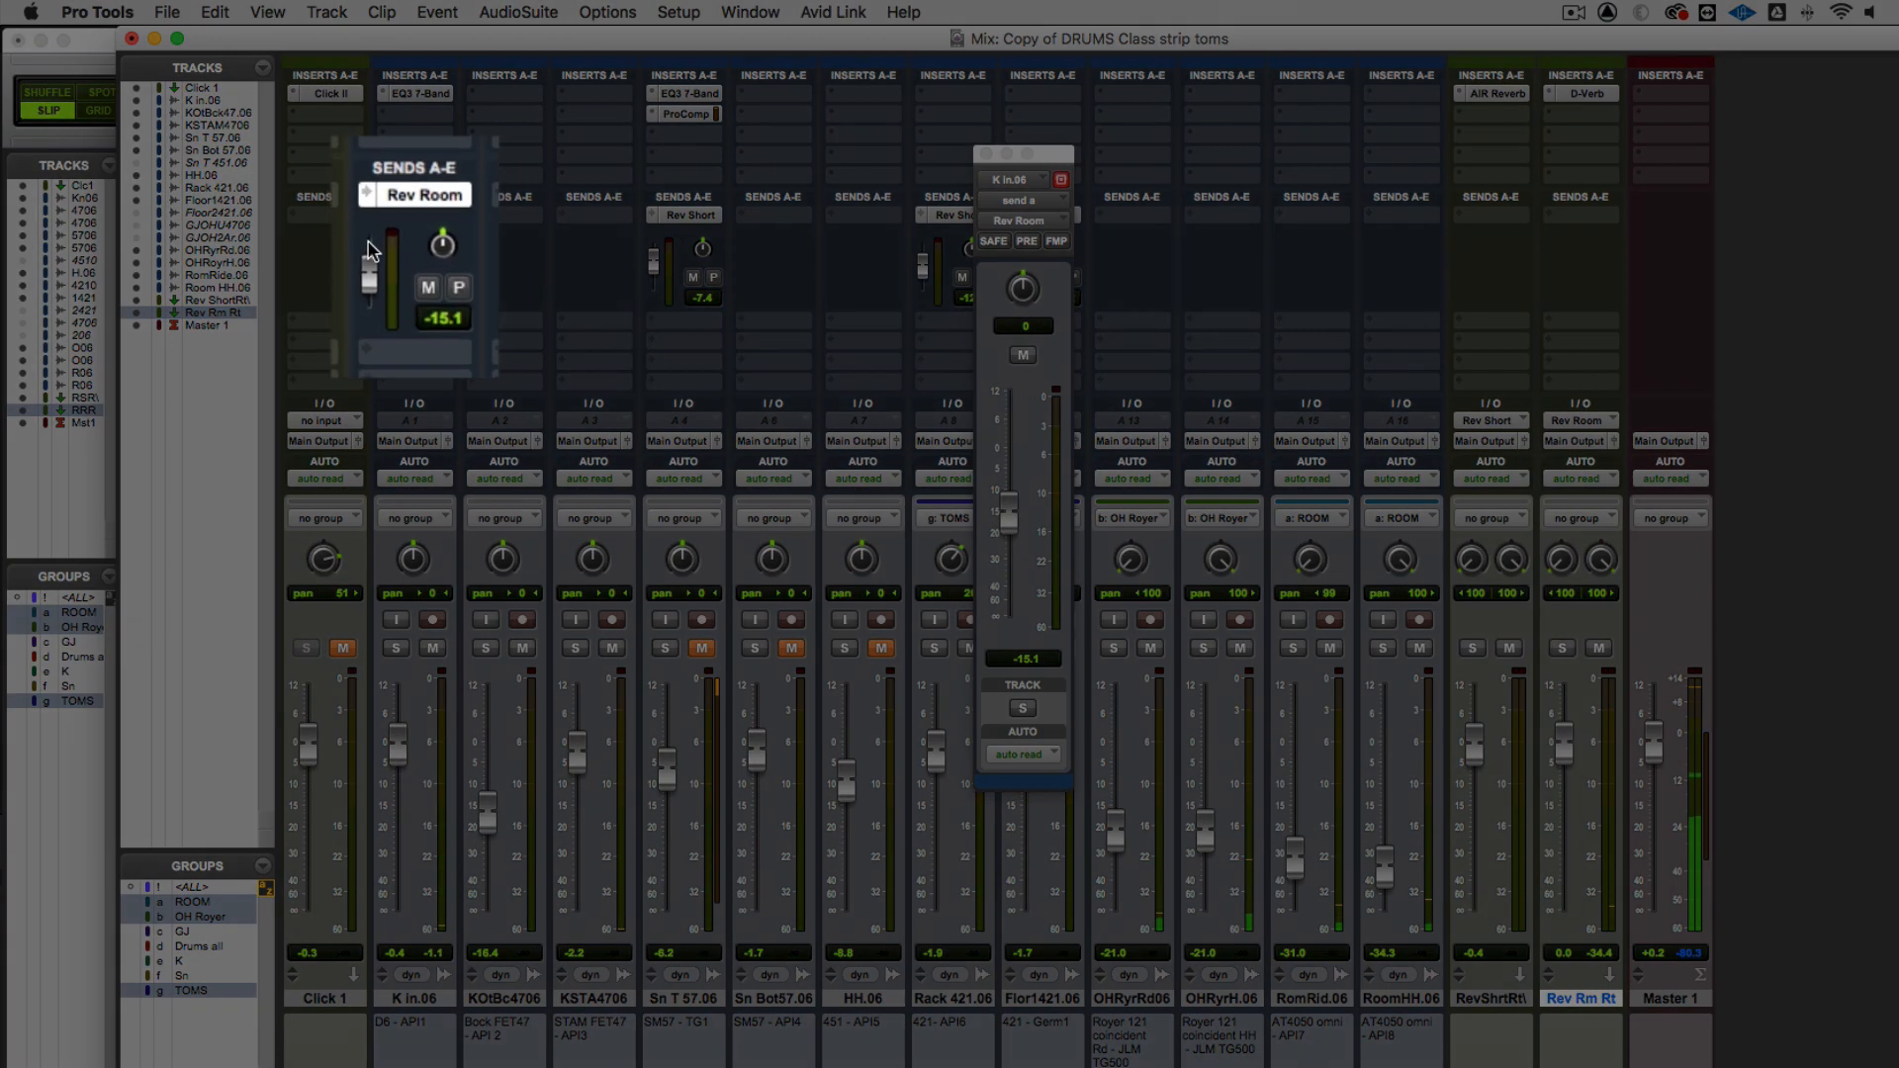
{"action": "mouse_move", "coordinate": [384, 262]}
{"action": "left_mouse_down"}
{"action": "mouse_move", "coordinate": [356, 242]}
{"action": "mouse_move", "coordinate": [356, 259]}
{"action": "left_mouse_up"}
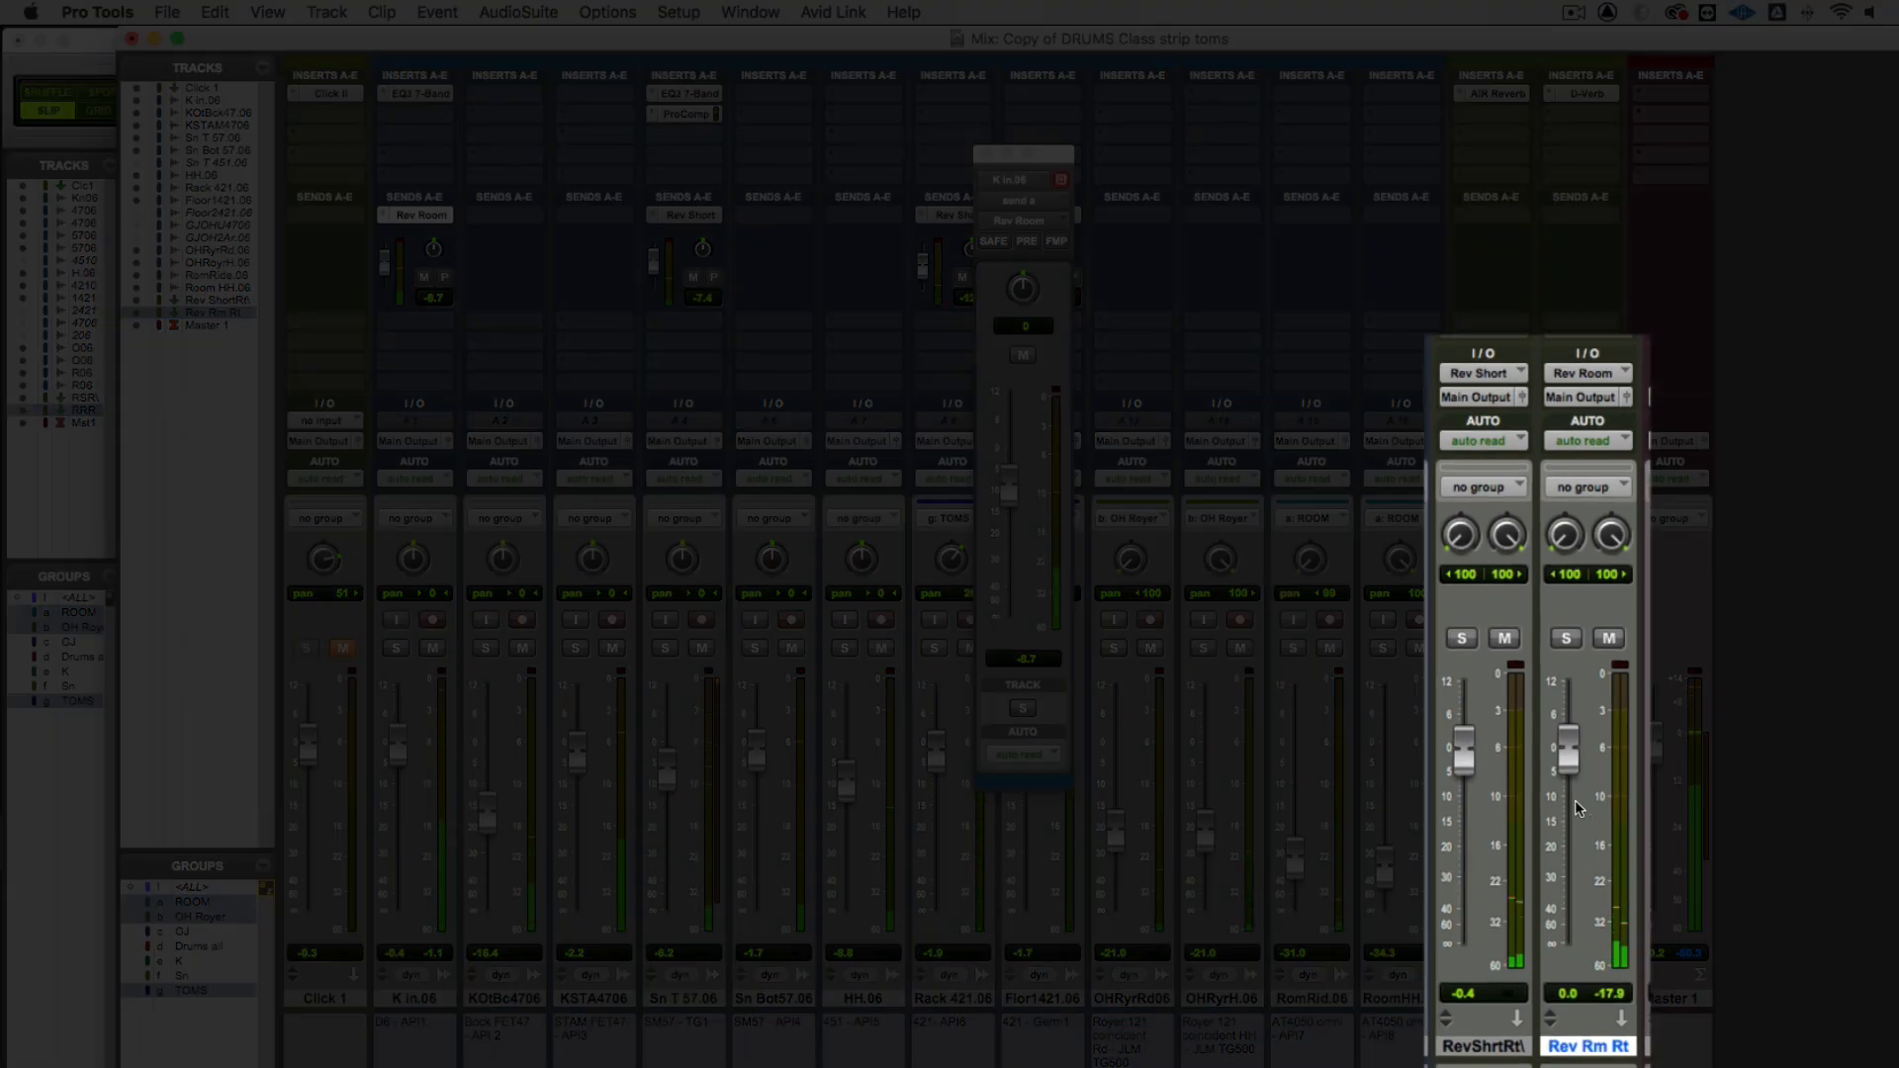
{"action": "left_click_drag", "start_coordinate": [1568, 771], "coordinate": [1569, 770]}
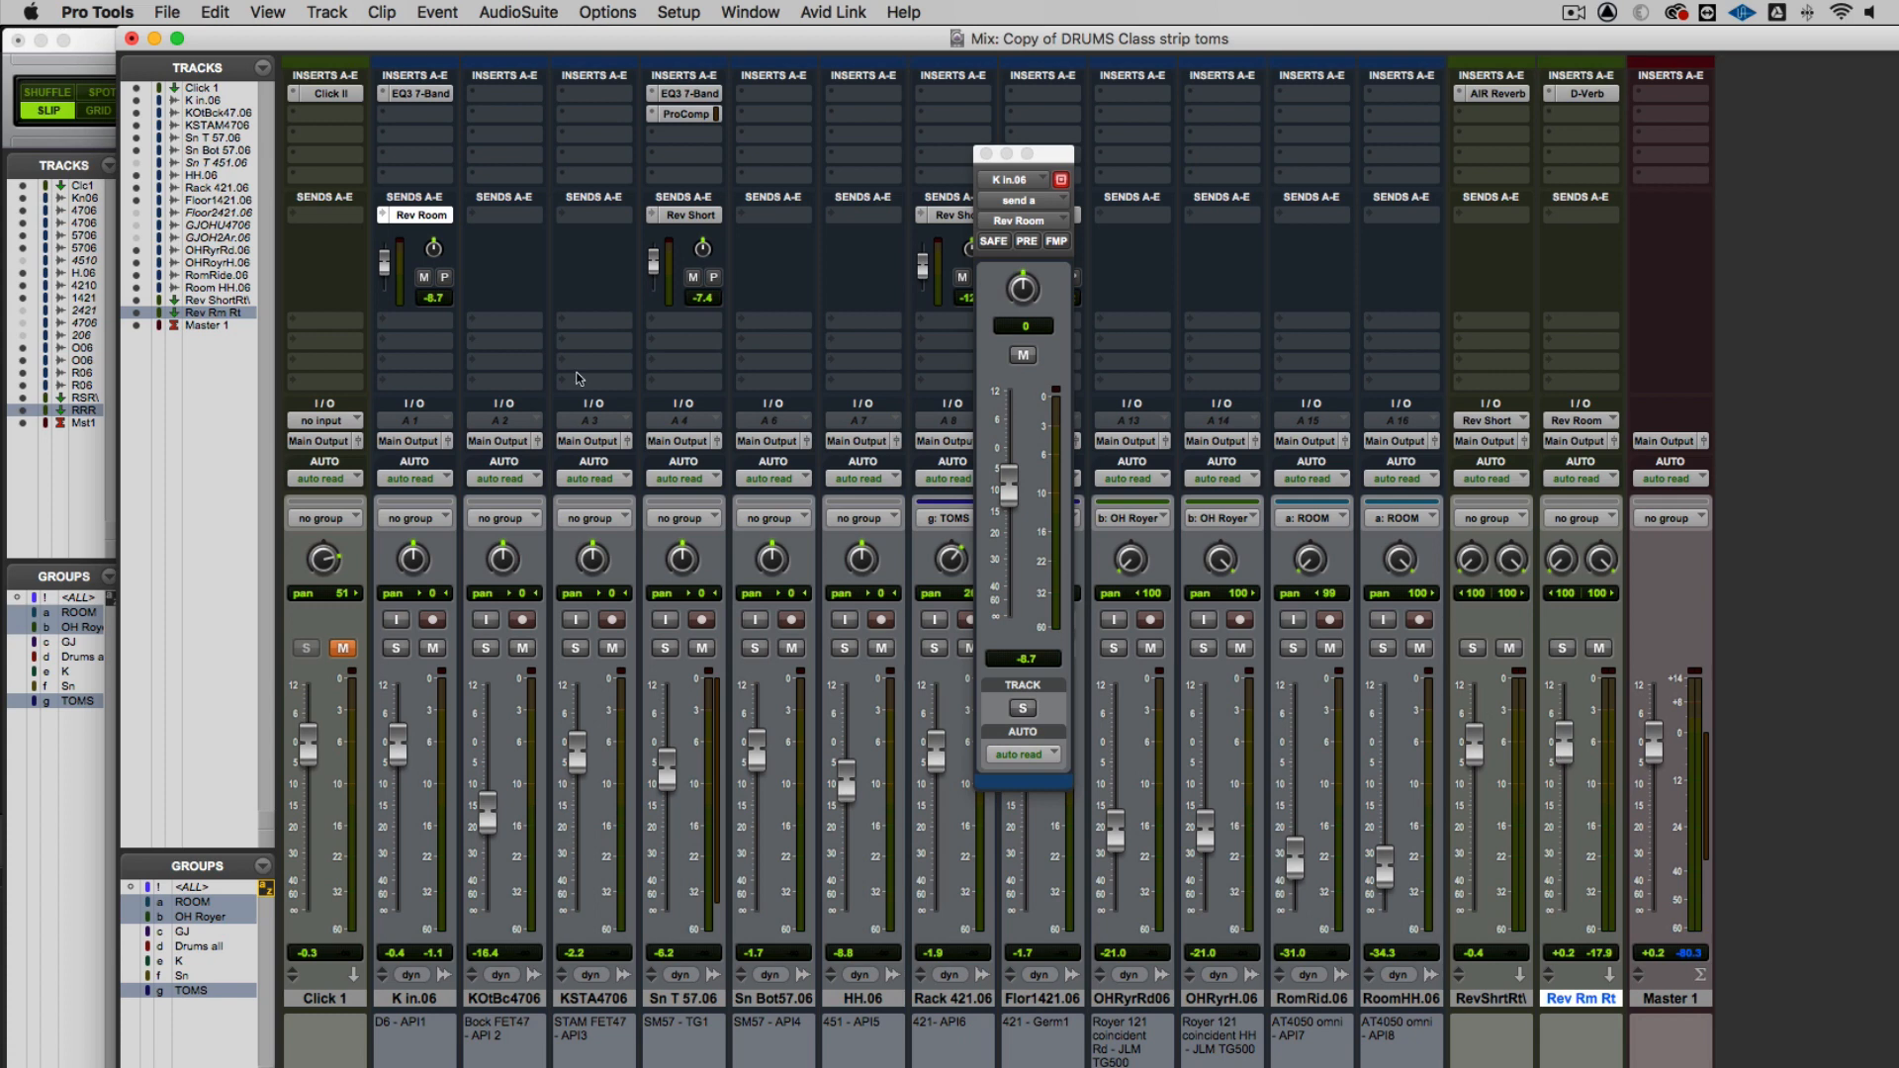
Check the bus assignment of the K in.06 send without changing it, and close the floating send window
{"action": "left_click", "coordinate": [387, 217]}
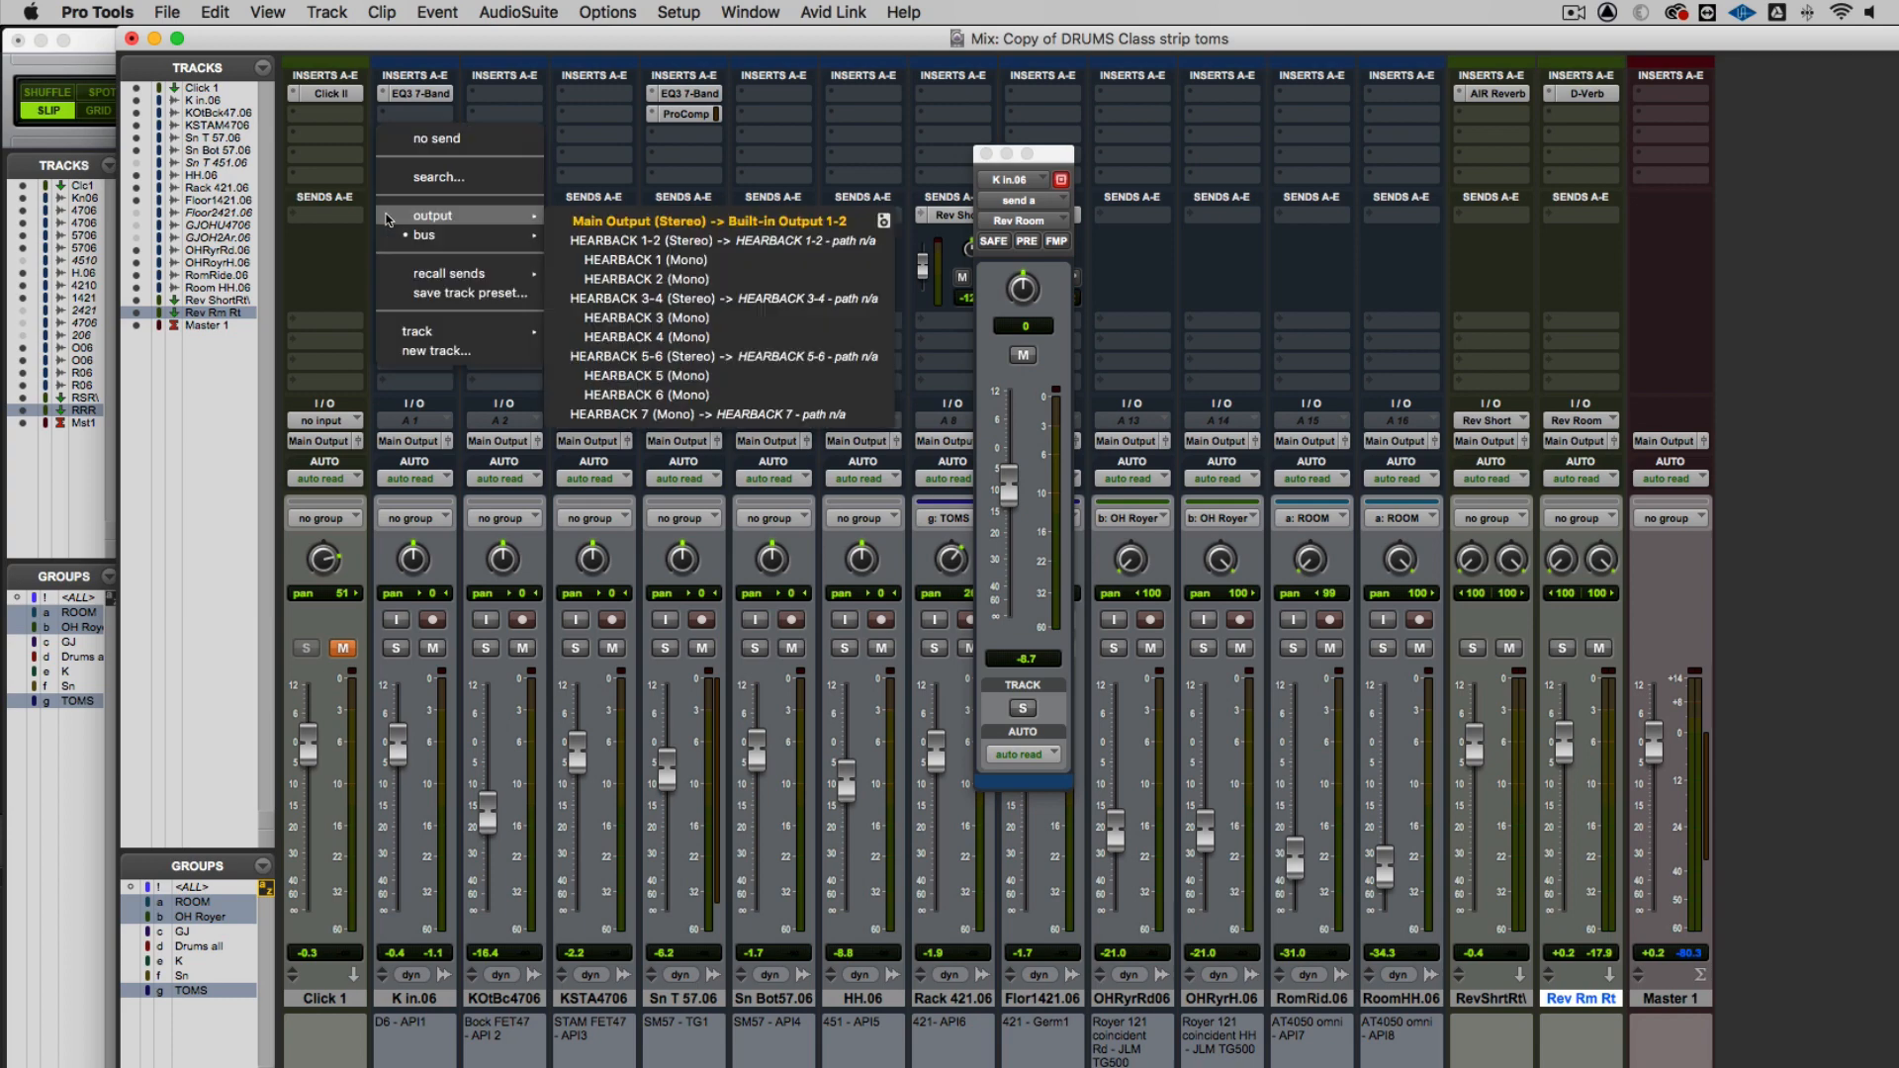
{"action": "mouse_move", "coordinate": [388, 234]}
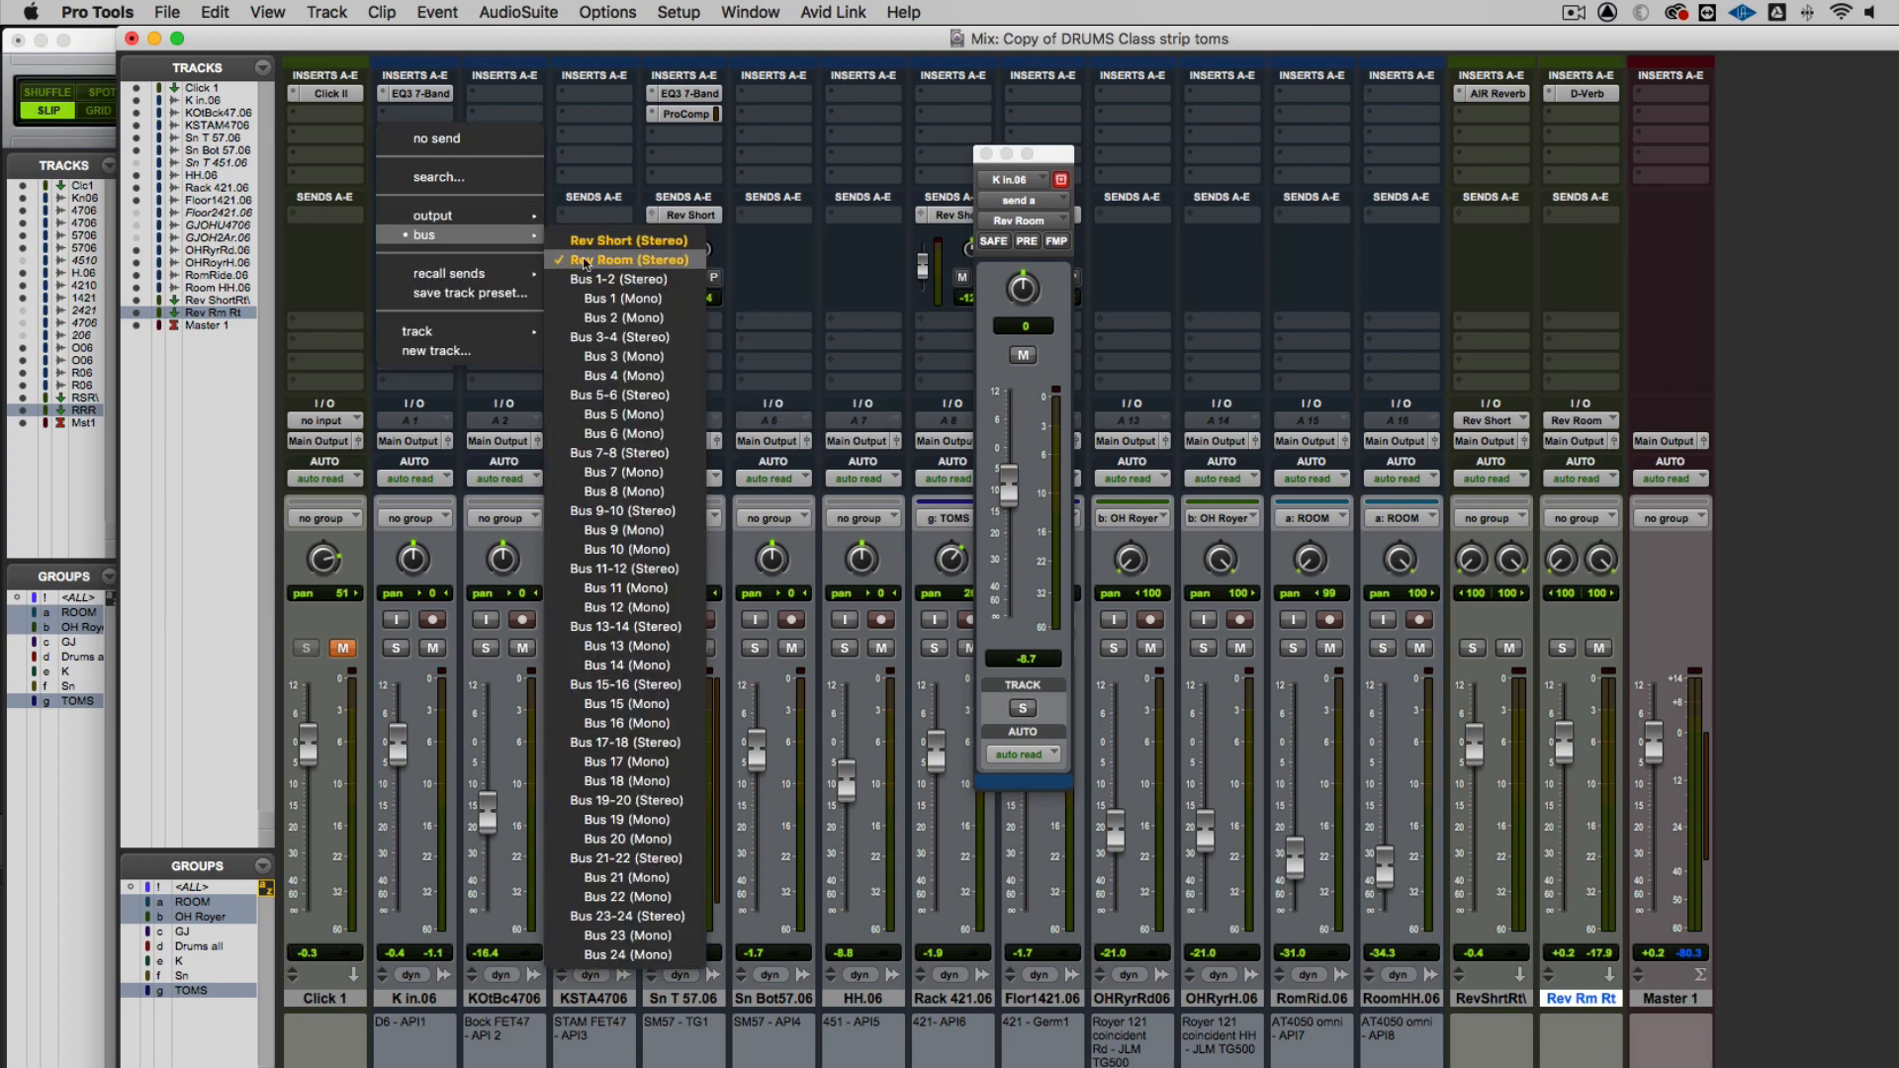
{"action": "left_click", "coordinate": [1247, 244]}
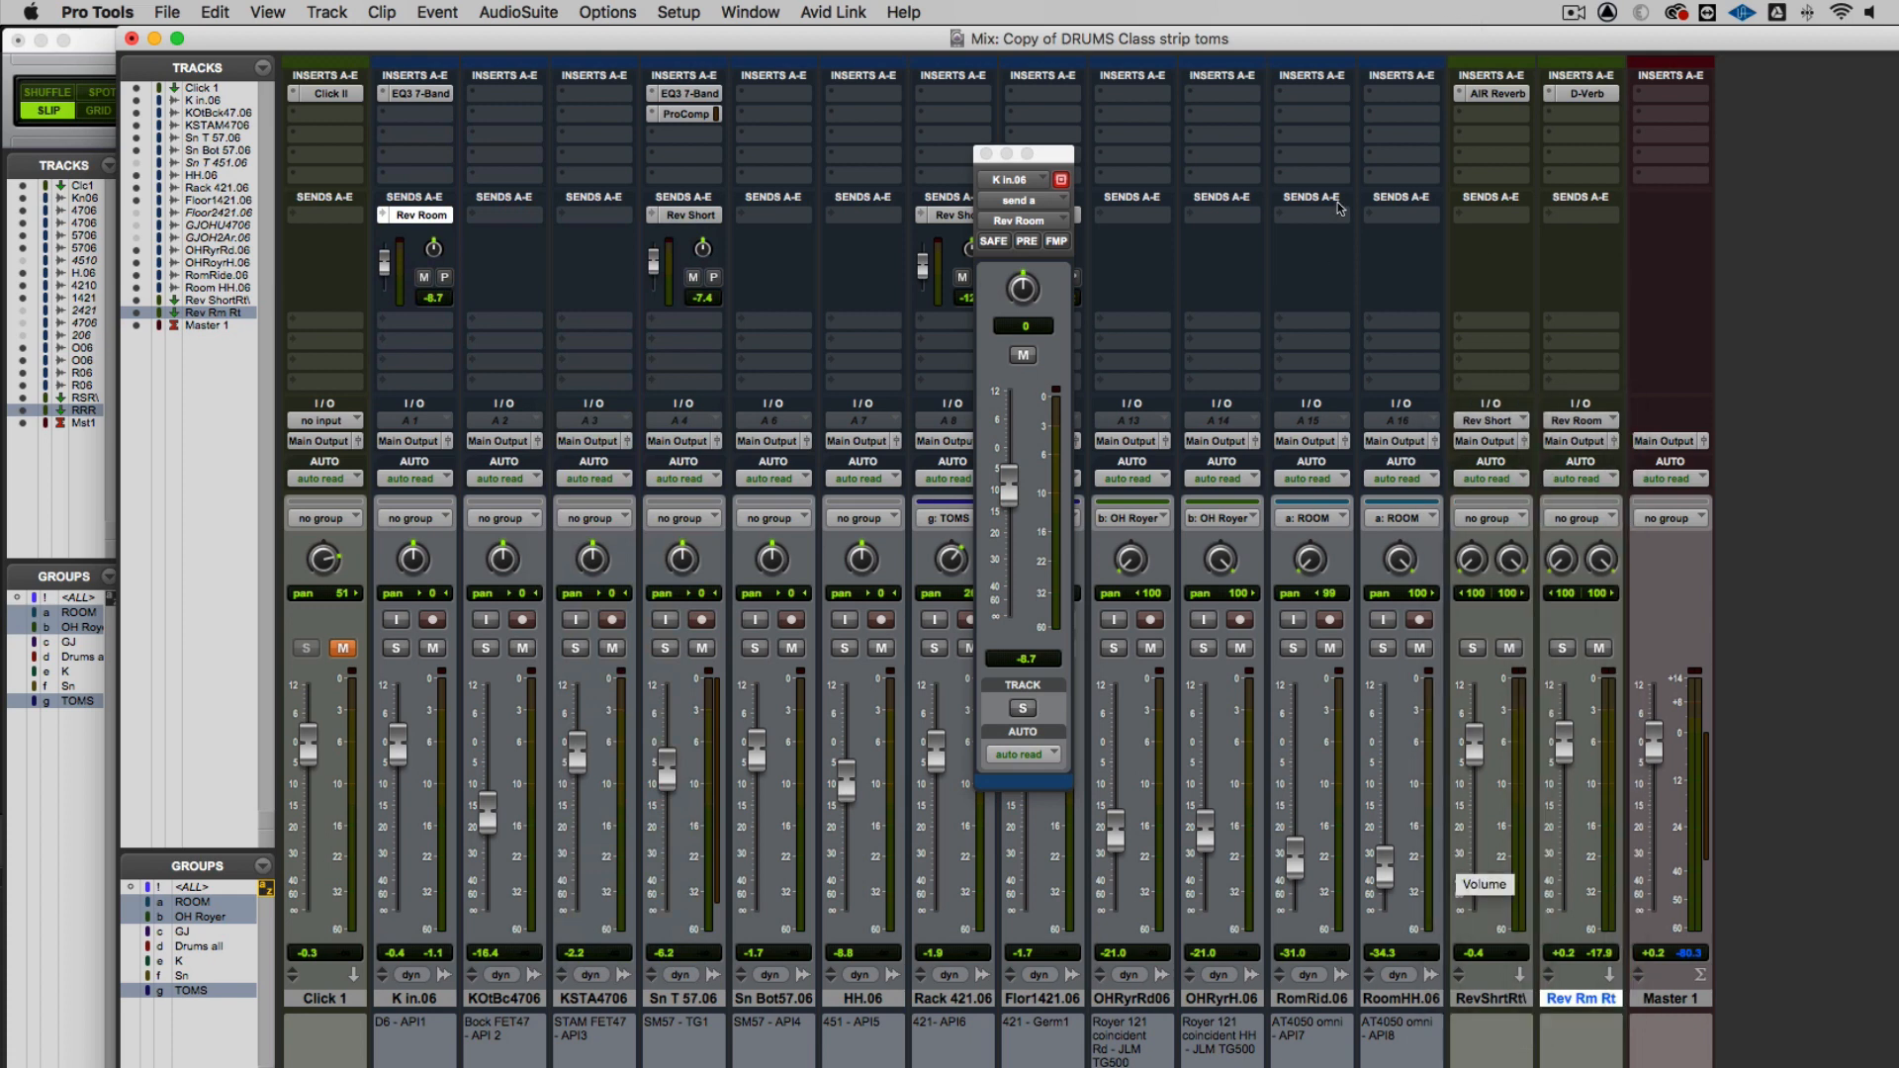
{"action": "left_click", "coordinate": [987, 154]}
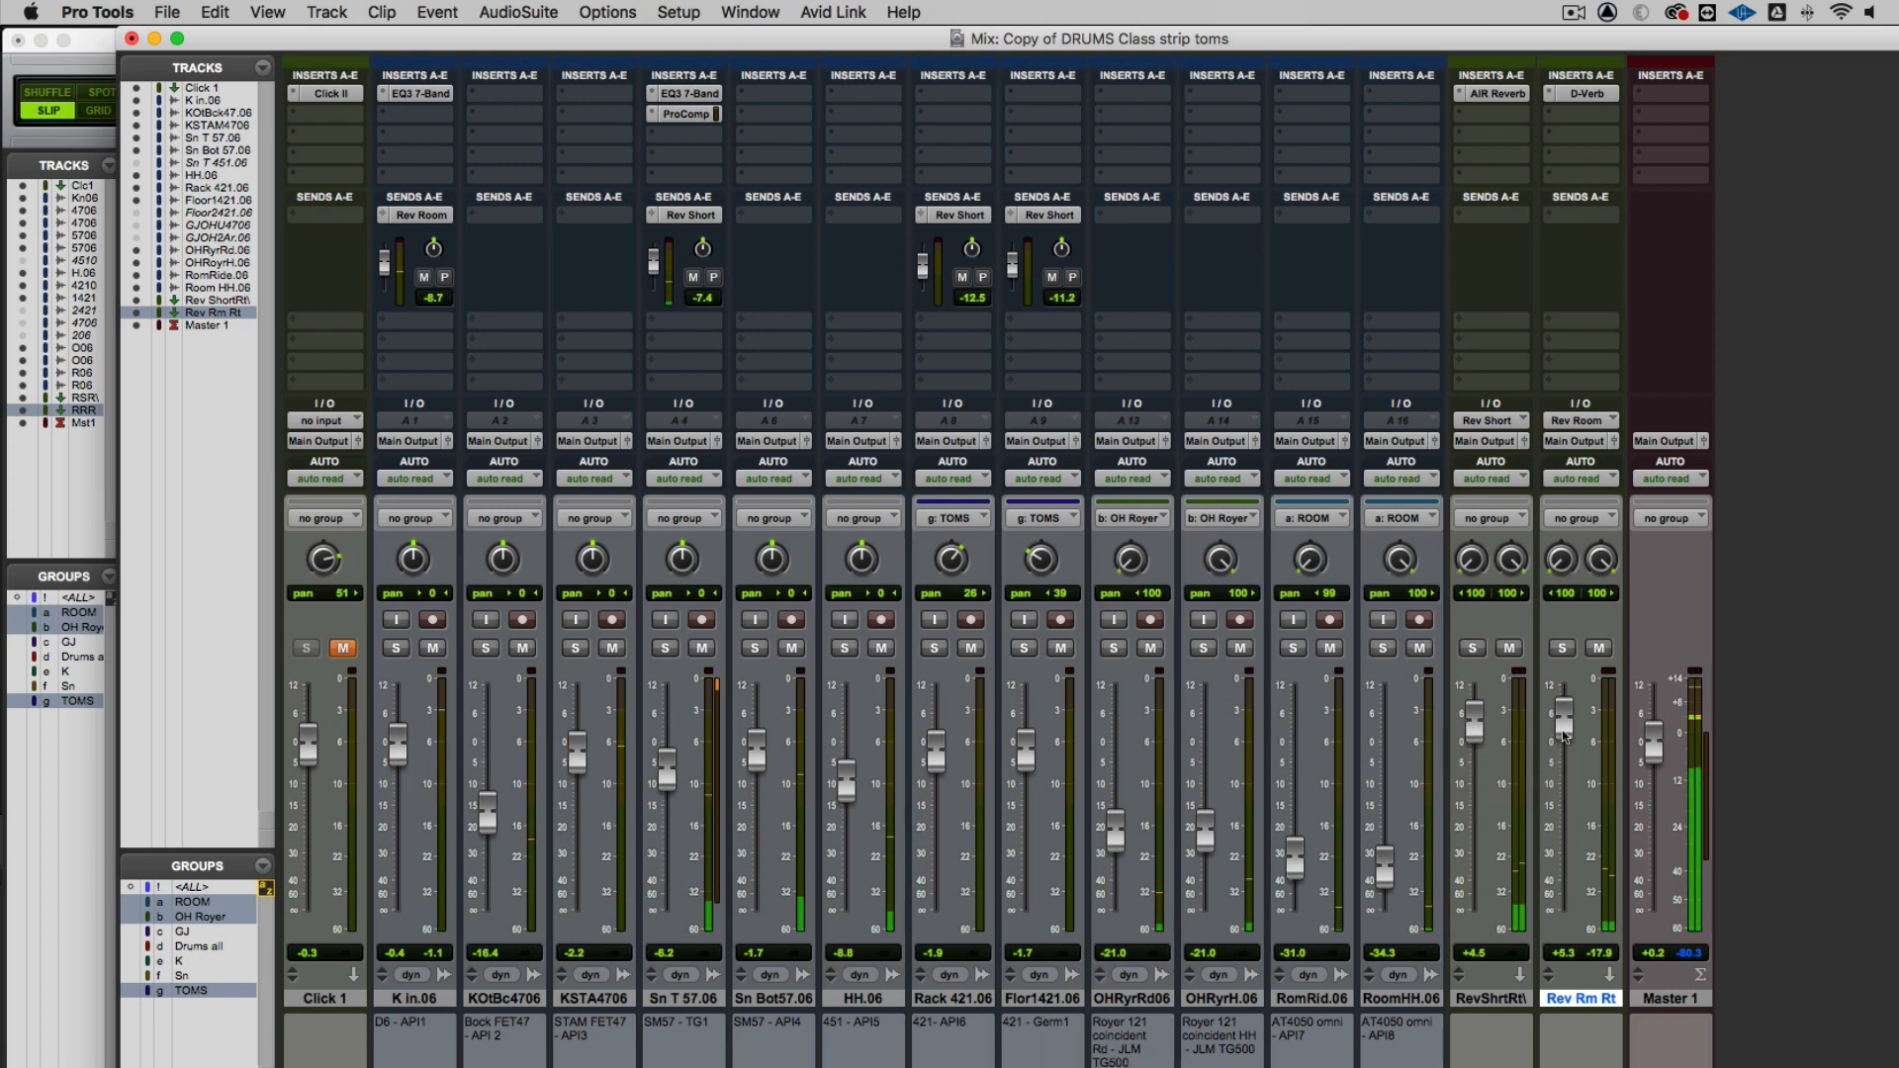
Try different reverb return levels during playback, ending at about +1.1 dB on the short return and +1.9 dB on Rev Rm Rt
{"action": "left_click_drag", "start_coordinate": [1565, 737], "coordinate": [1462, 939]}
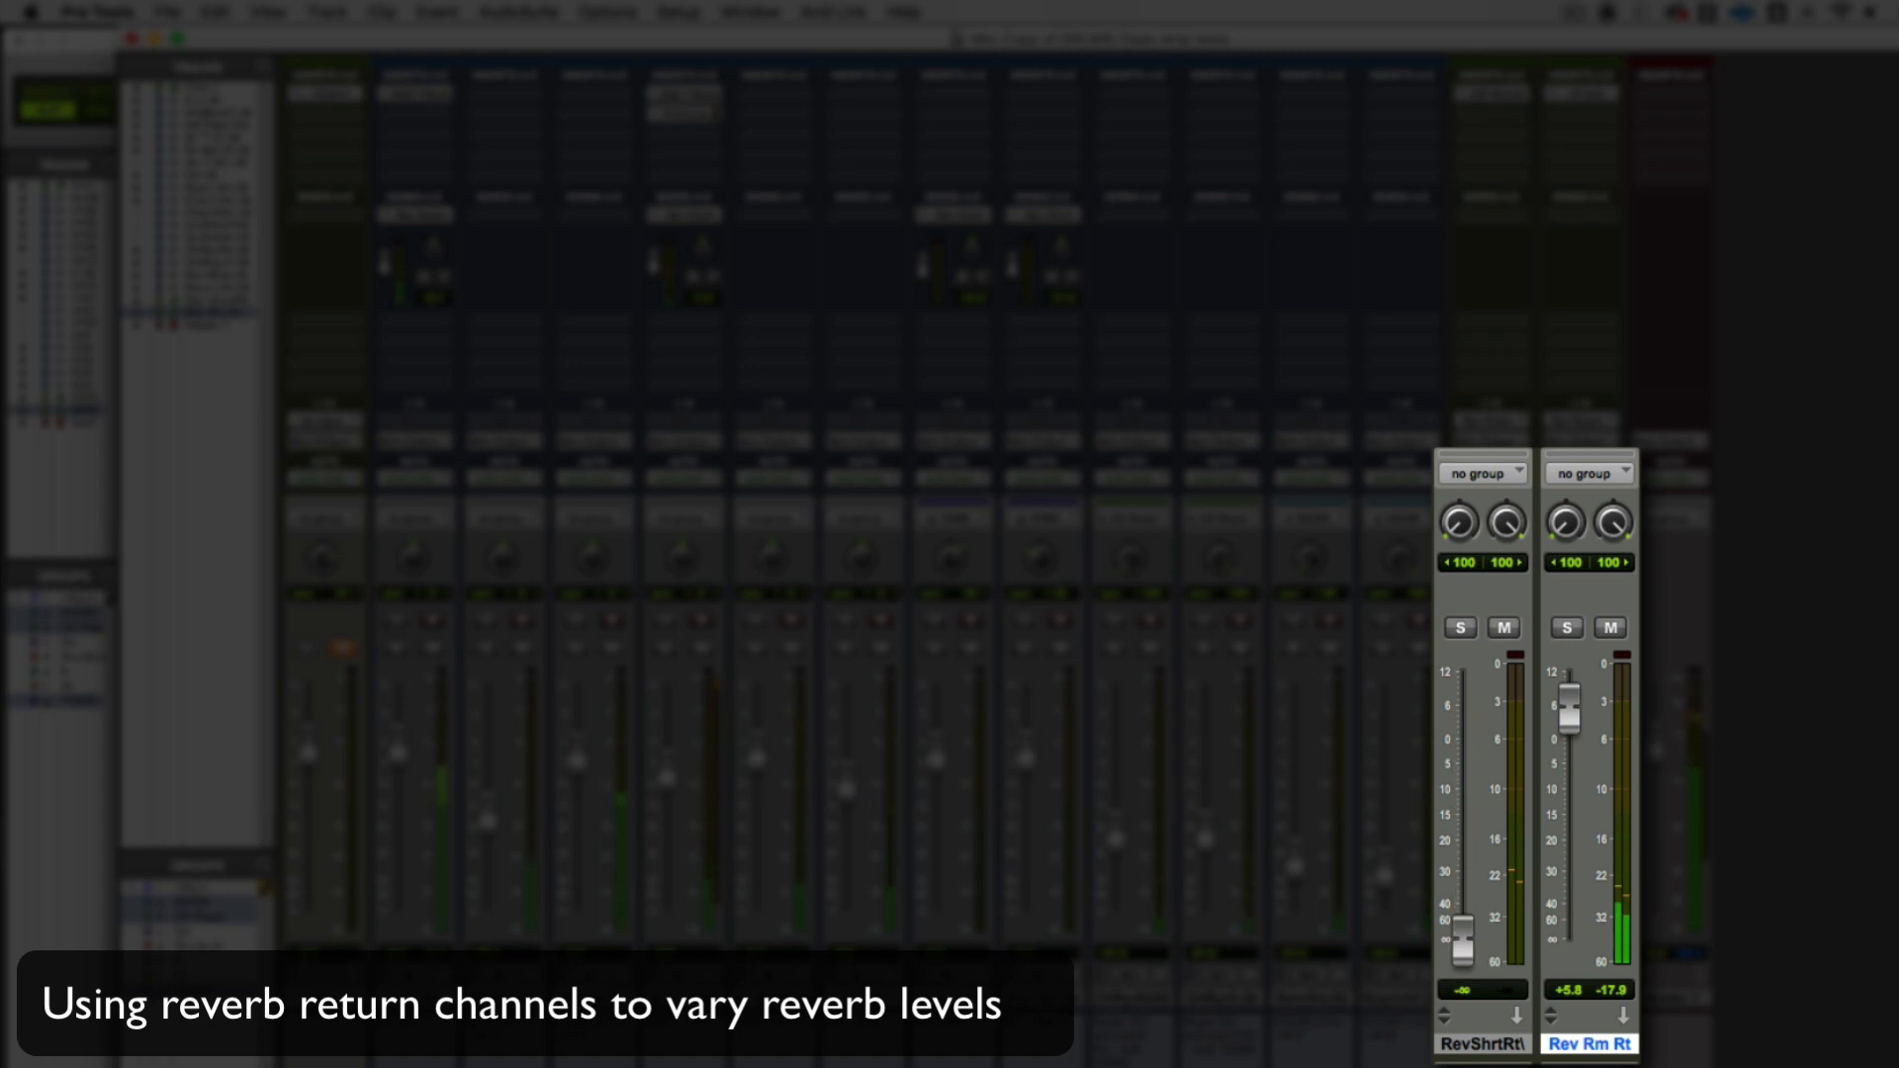
{"action": "left_click_drag", "start_coordinate": [1462, 939], "coordinate": [1570, 737]}
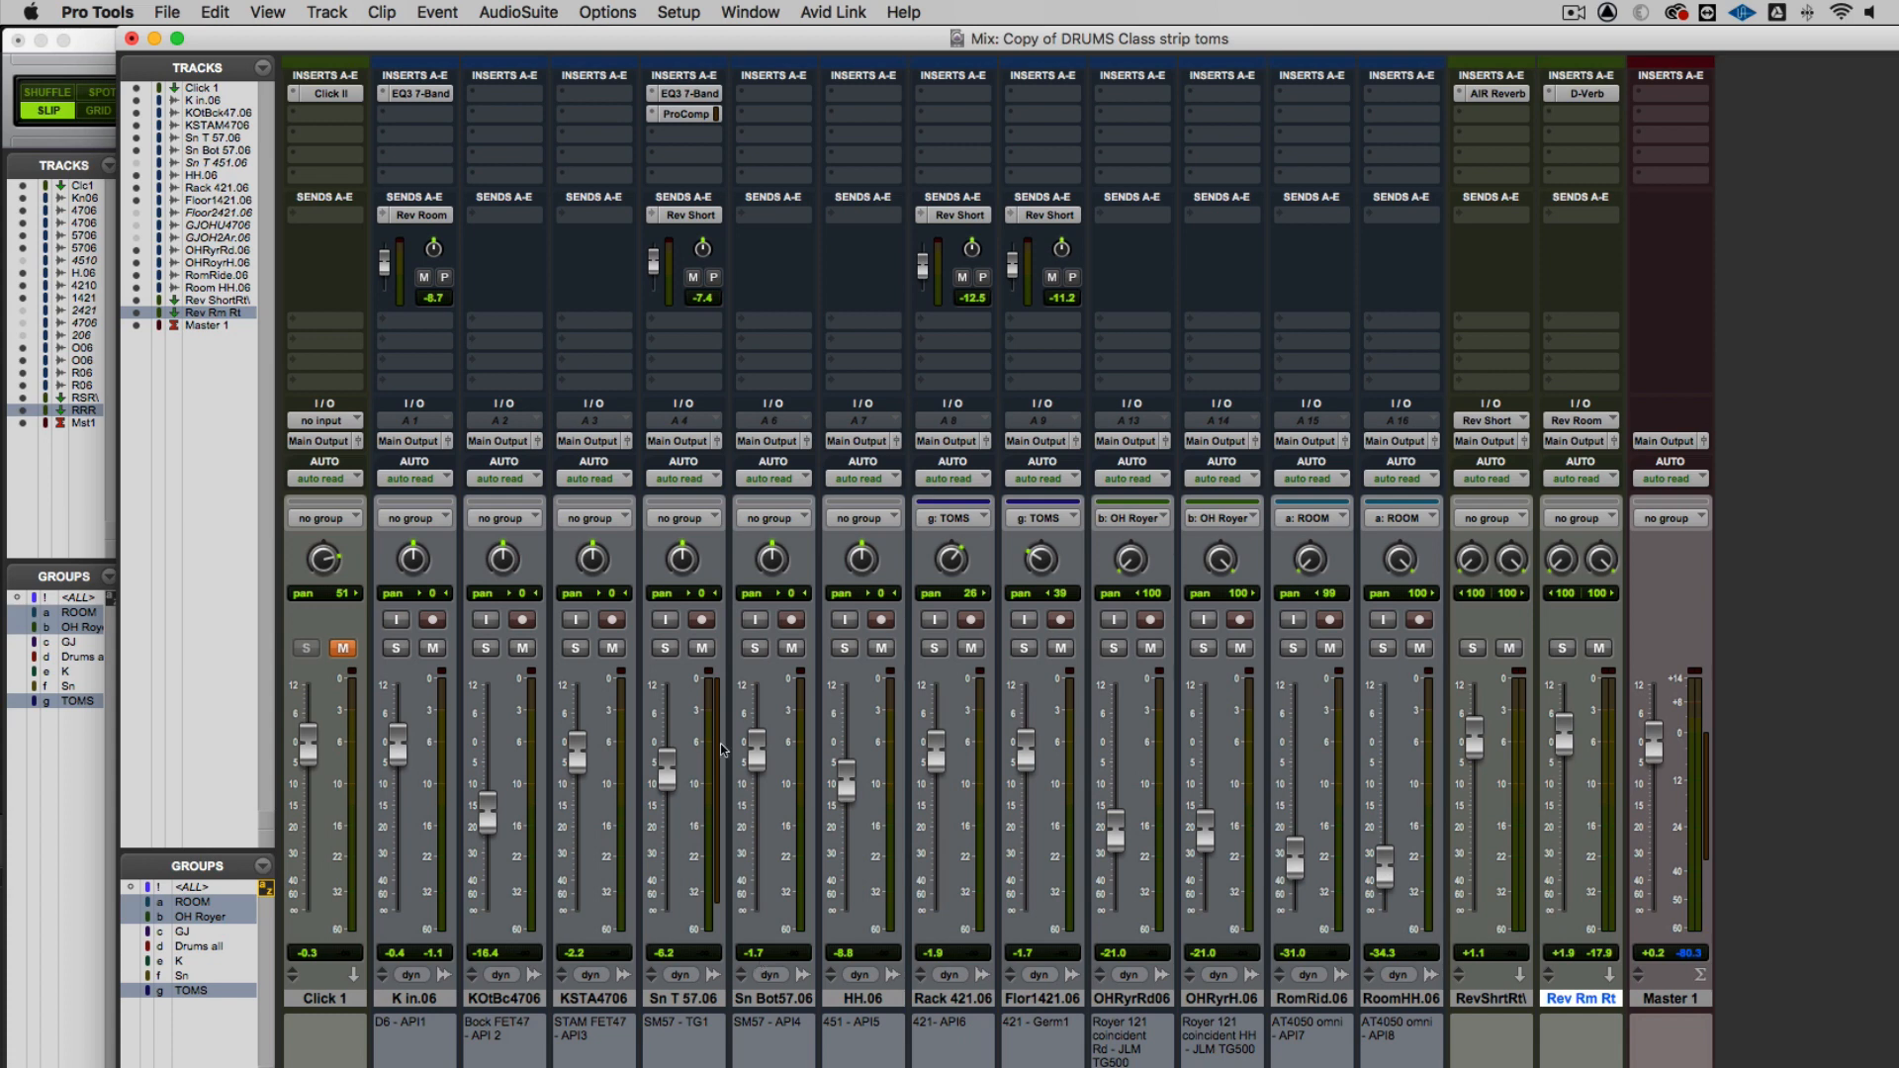
Check the CPU load with both reverbs running in the System Usage window, and close it
{"action": "left_click", "coordinate": [749, 12]}
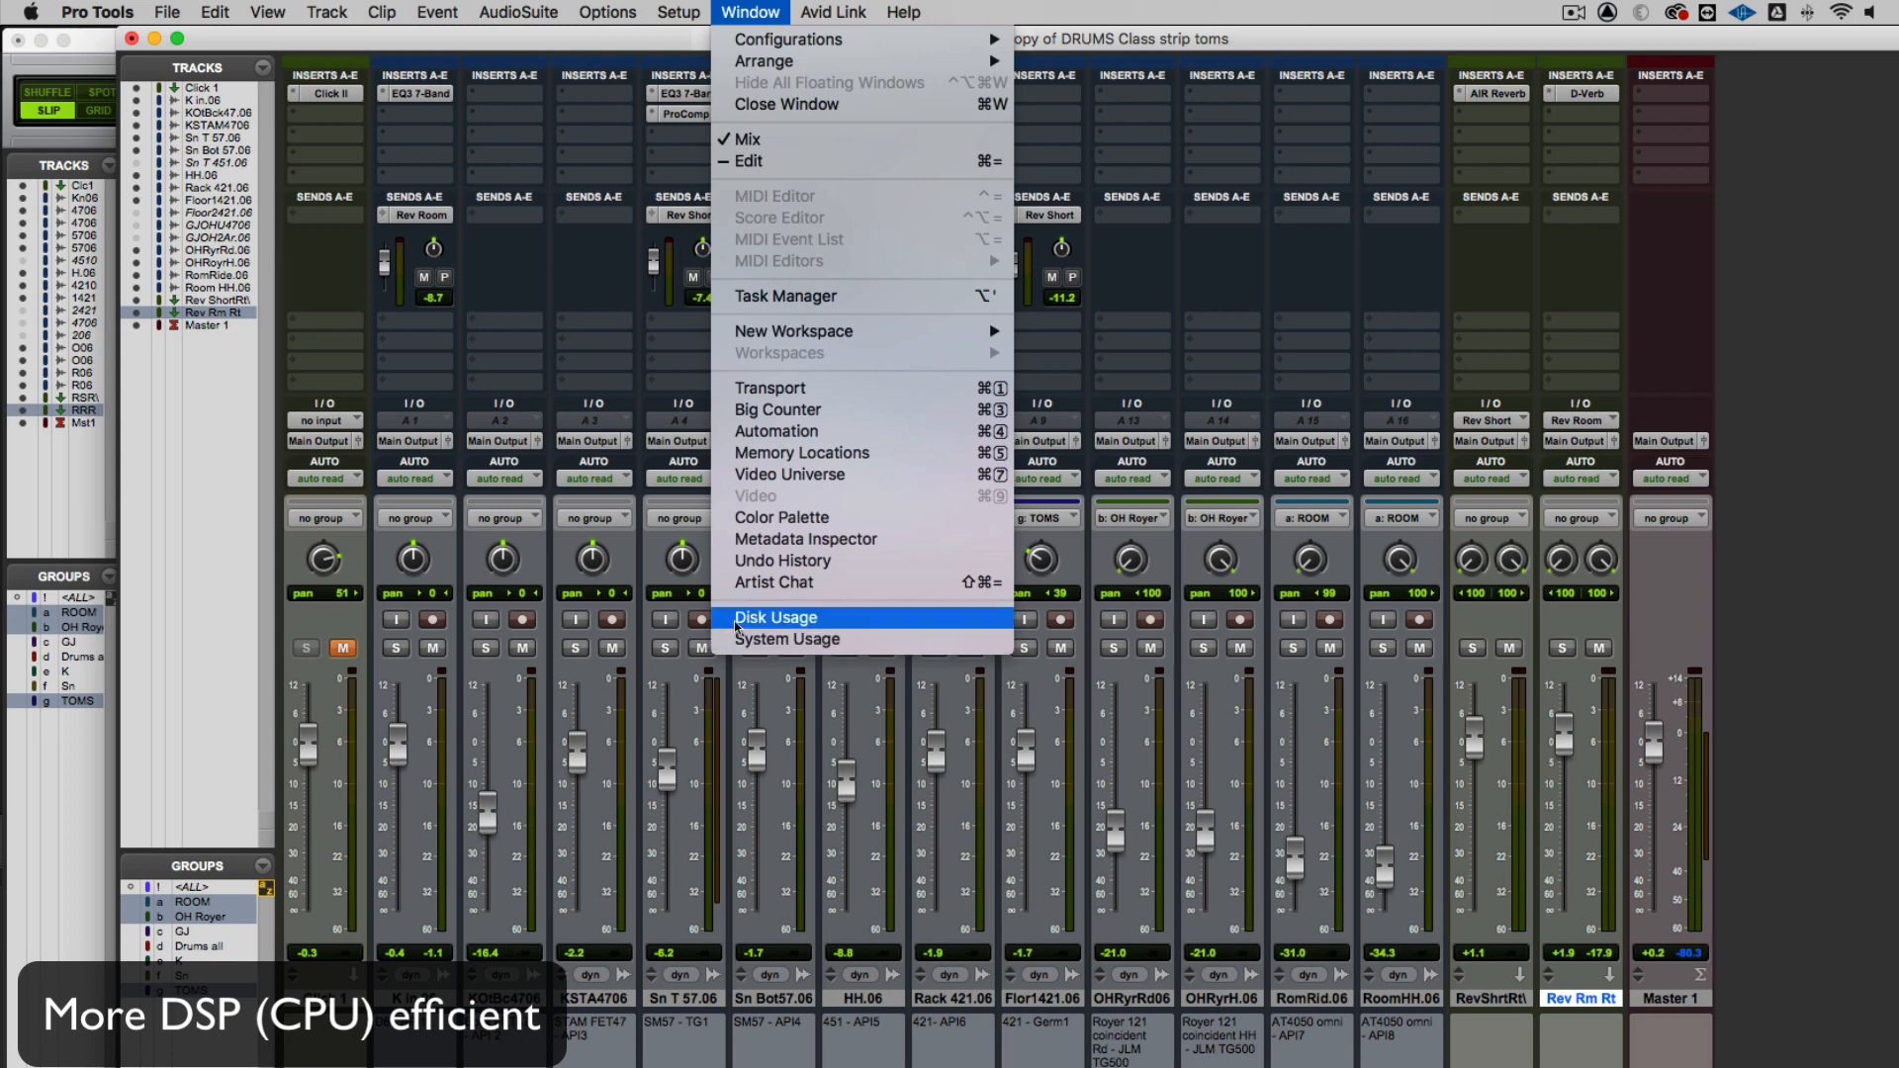
{"action": "left_click", "coordinate": [751, 639]}
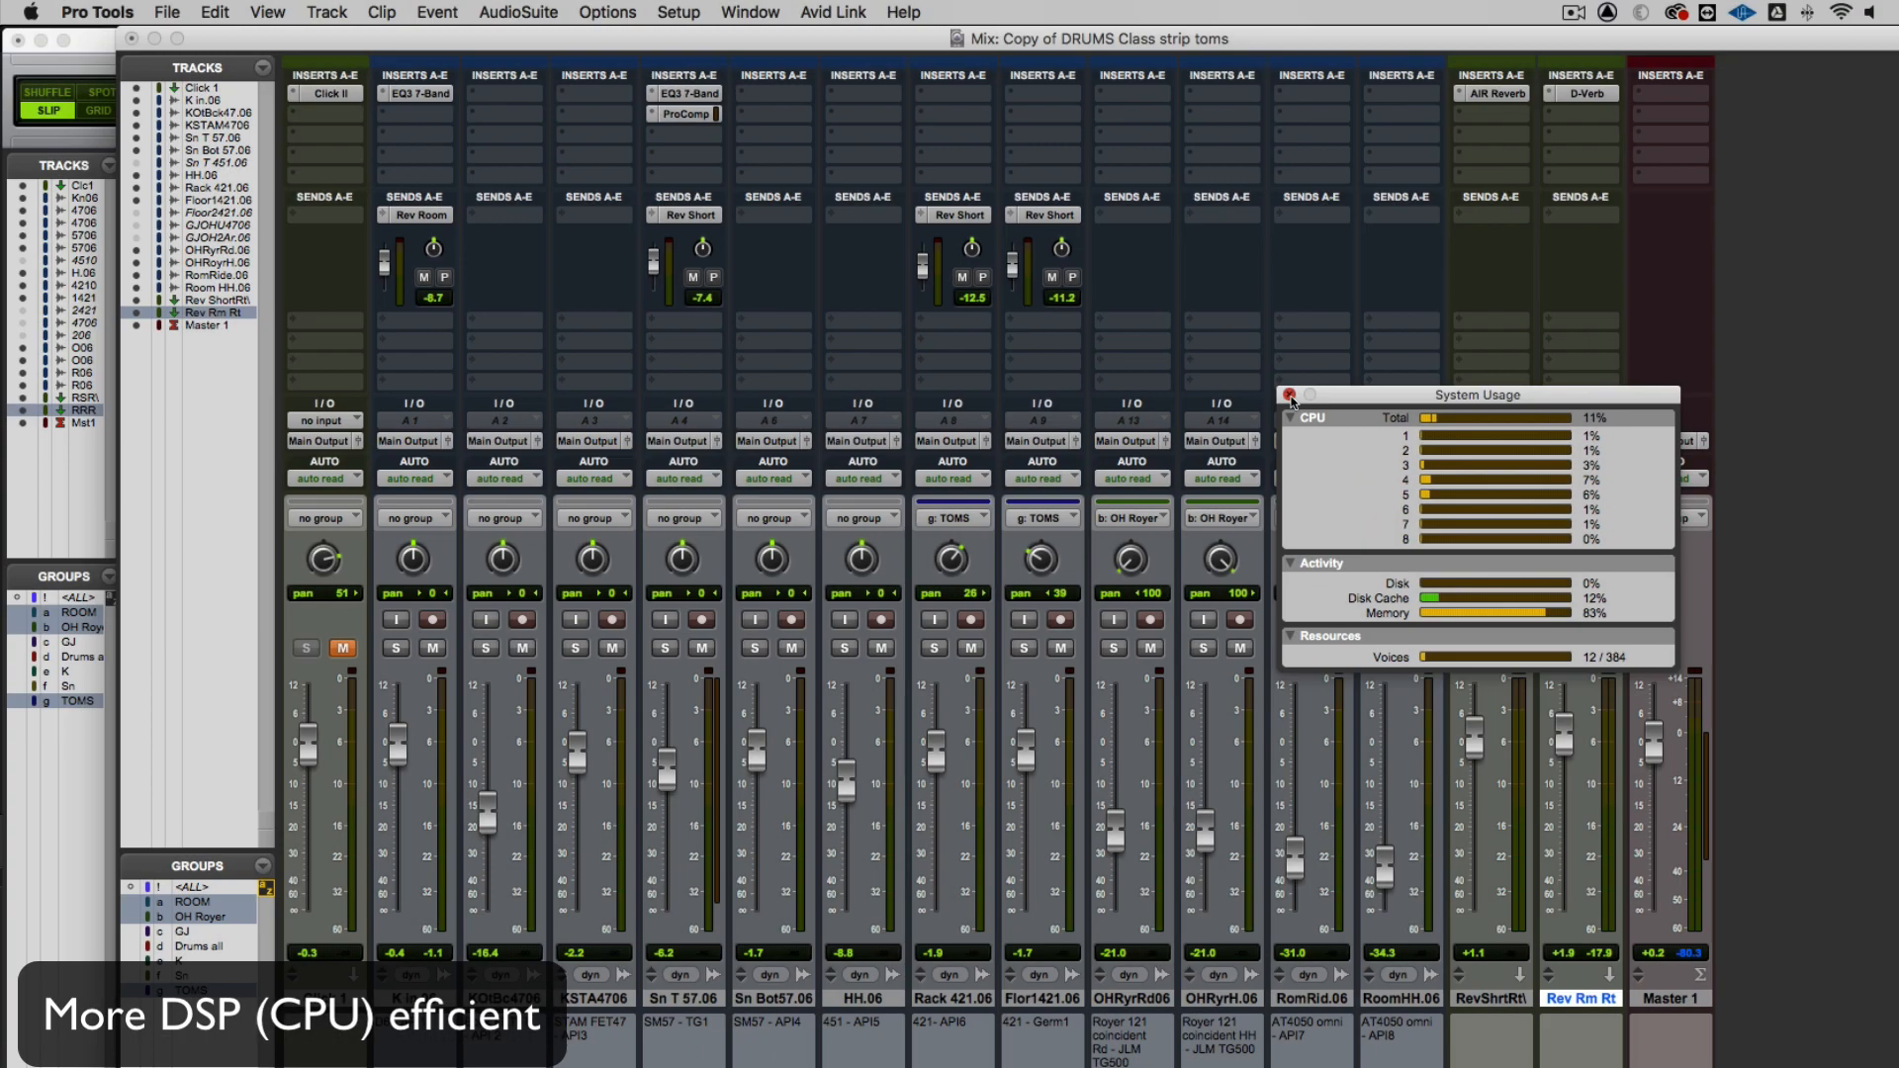
{"action": "left_click", "coordinate": [1288, 400]}
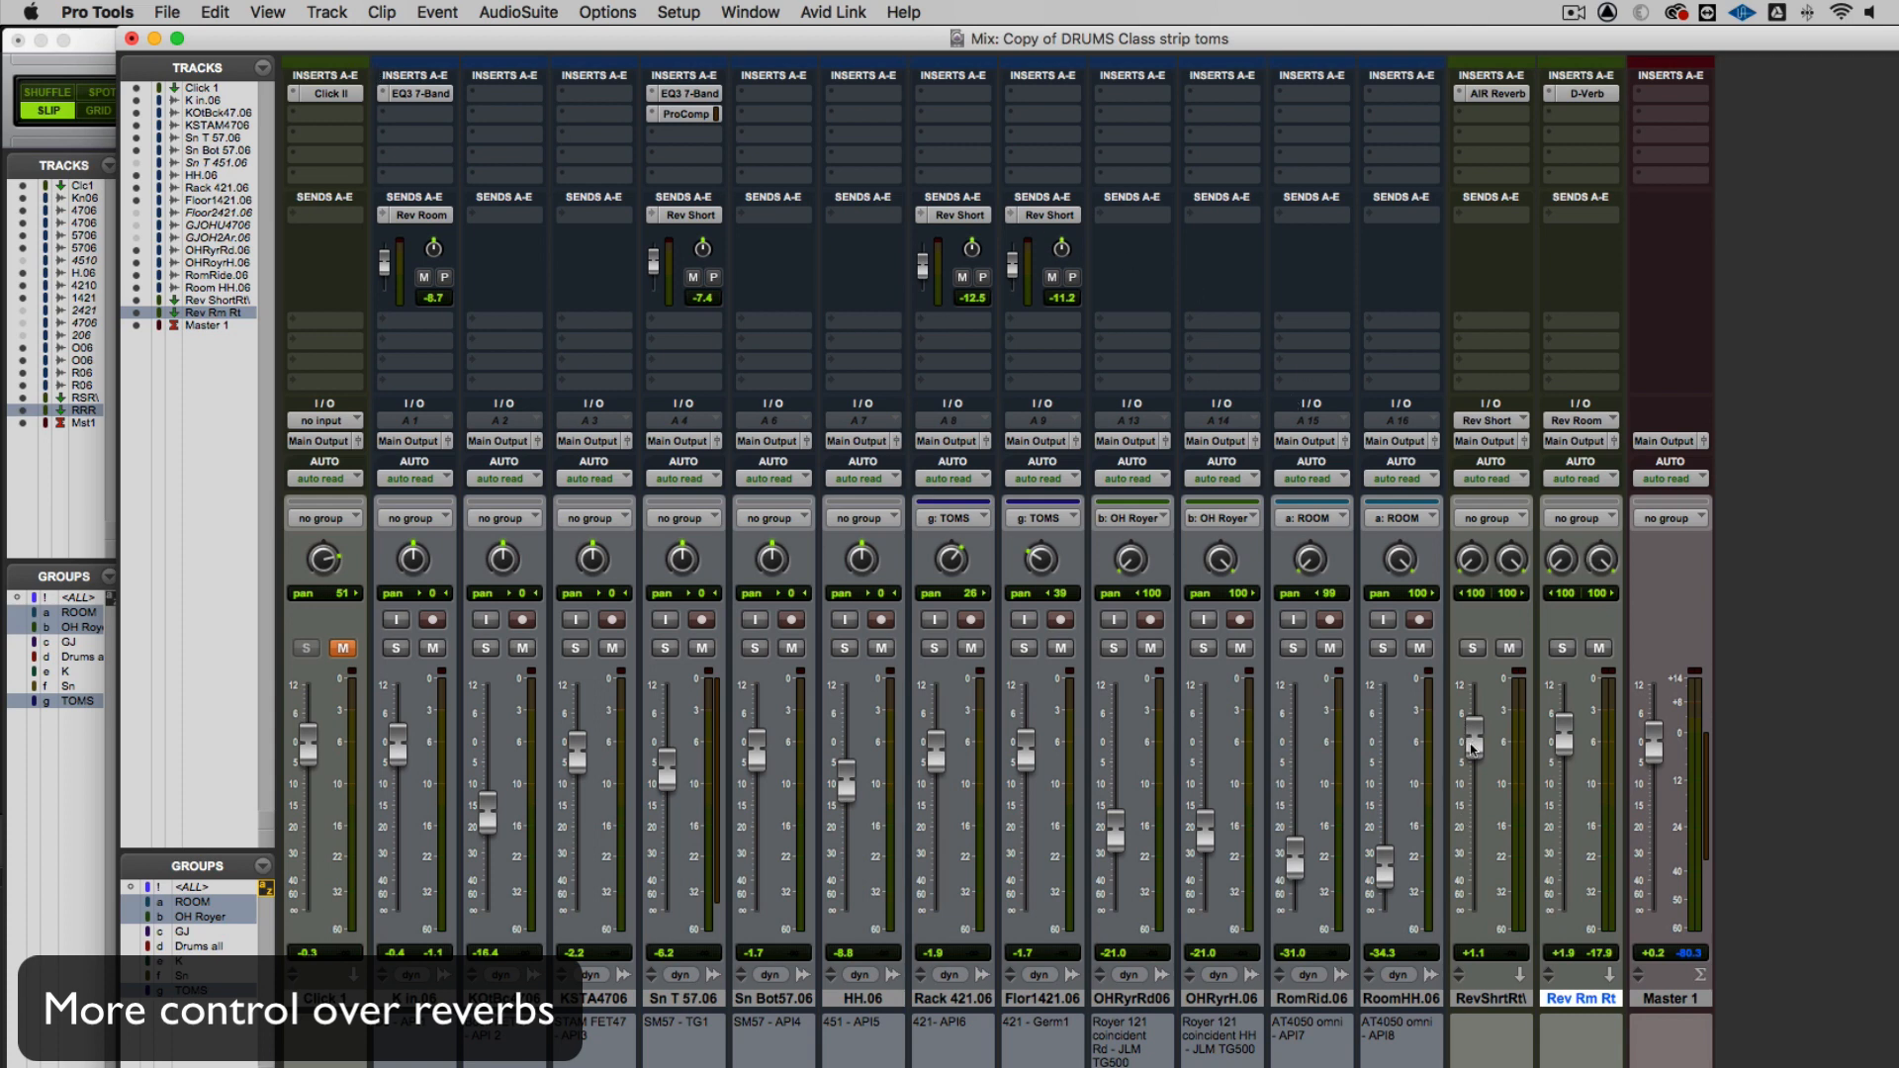
Lower the reverb return faders to about -1.4 dB on the short return and -0.1 dB on Rev Rm Rt
{"action": "left_click_drag", "start_coordinate": [1472, 732], "coordinate": [1562, 761]}
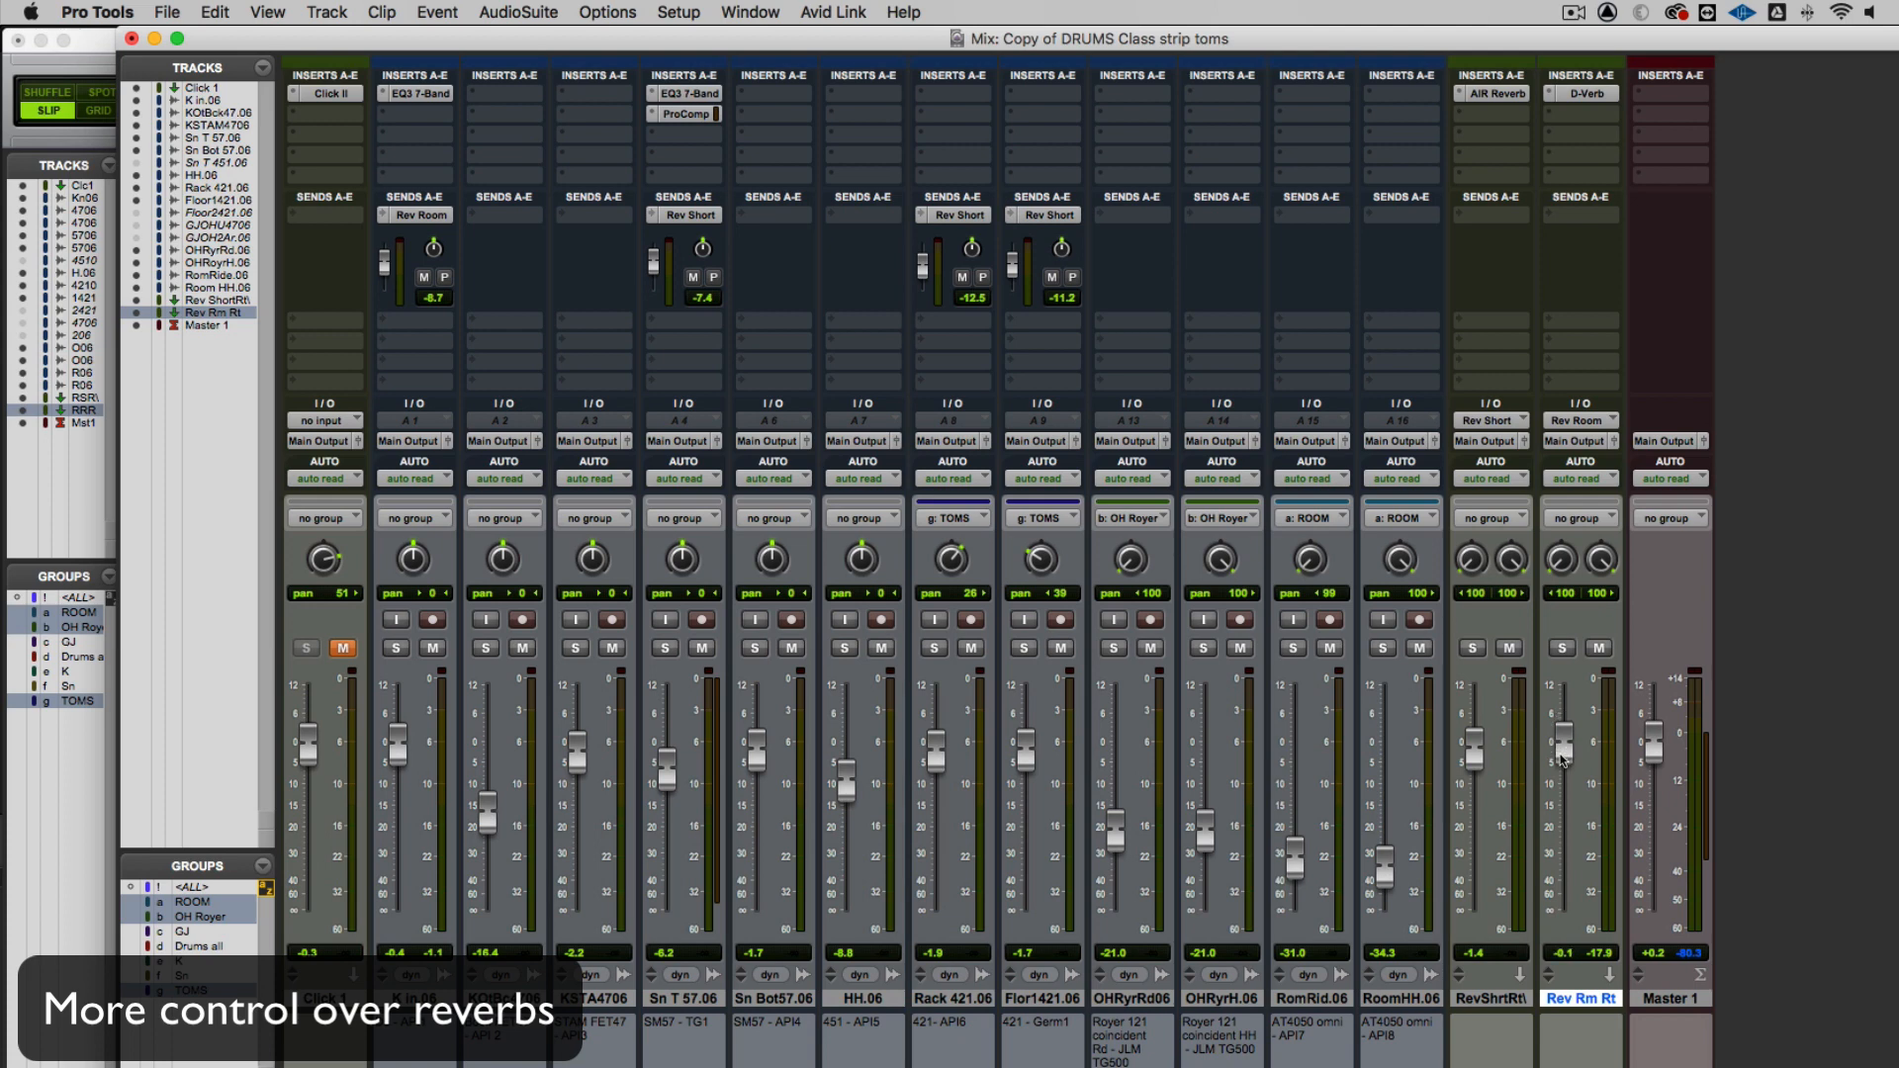